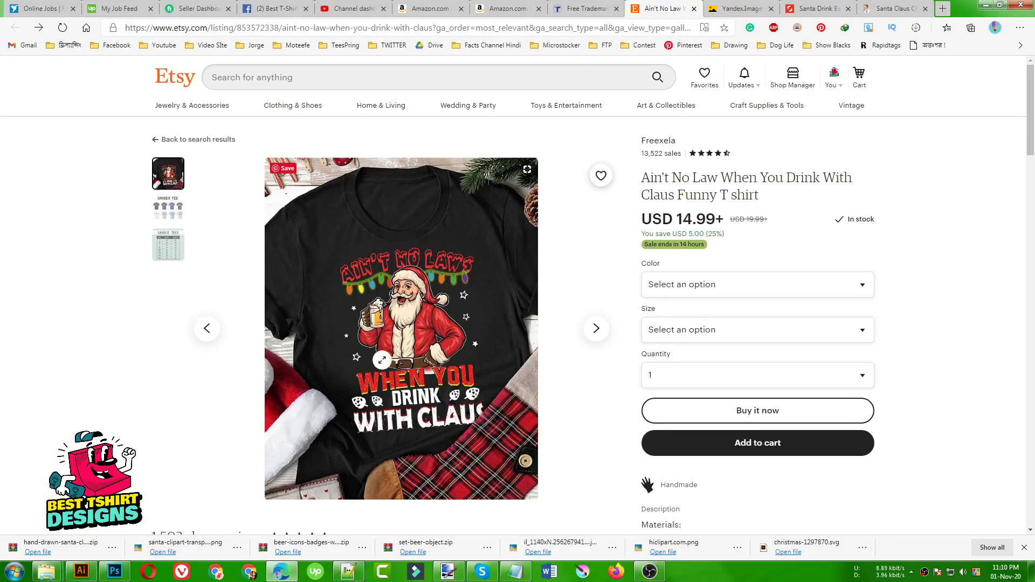
Enlarge the main photo of the Etsy Santa T-shirt listing to examine its design, and close the enlarged view.
mouse_move(488, 106)
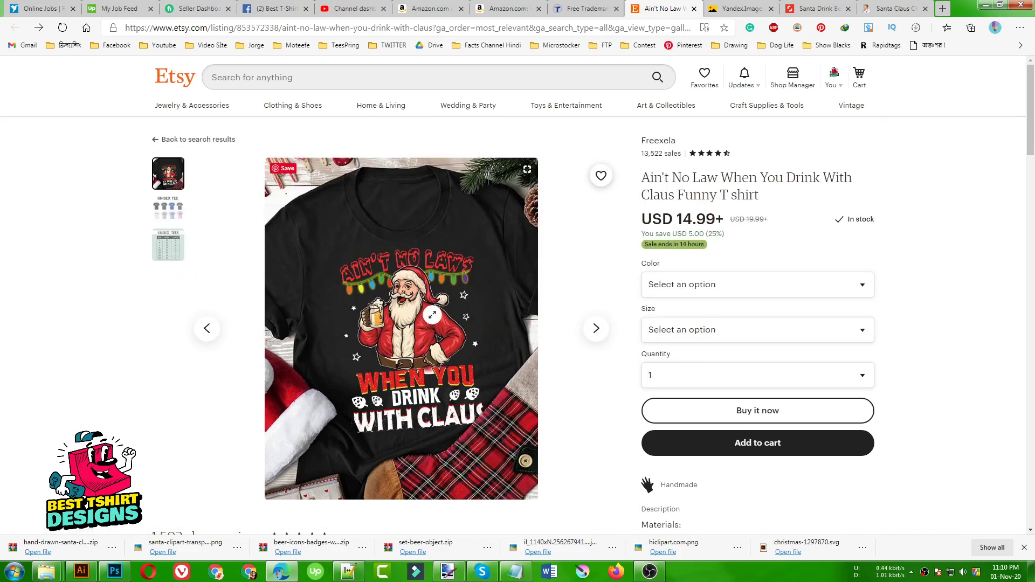
left_click(419, 290)
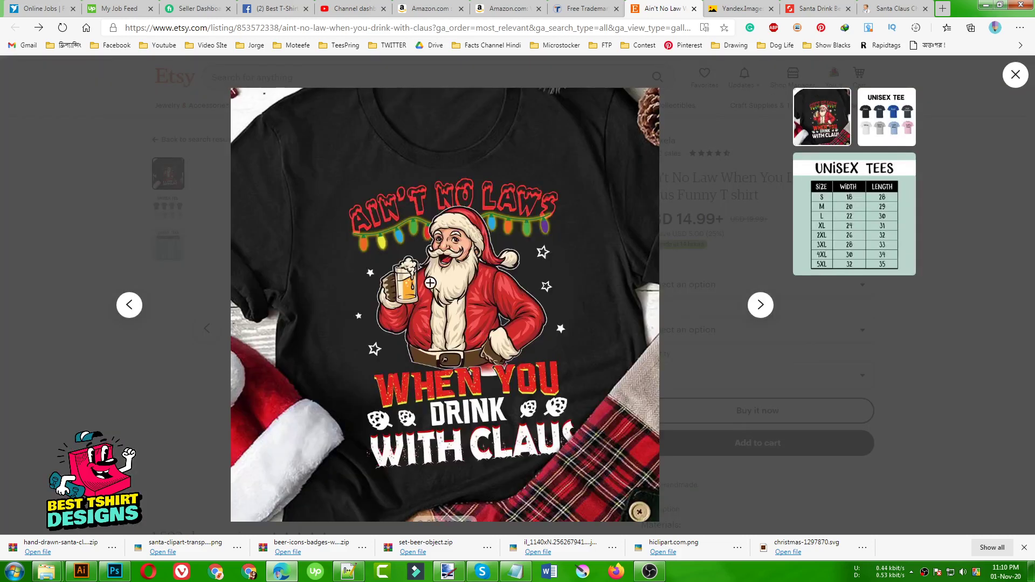
left_click(86, 199)
Browse the Amazon results for "funny christmas shirts" and examine the Ain't No Laws When You Drink with Claus shirt.
left_click(424, 5)
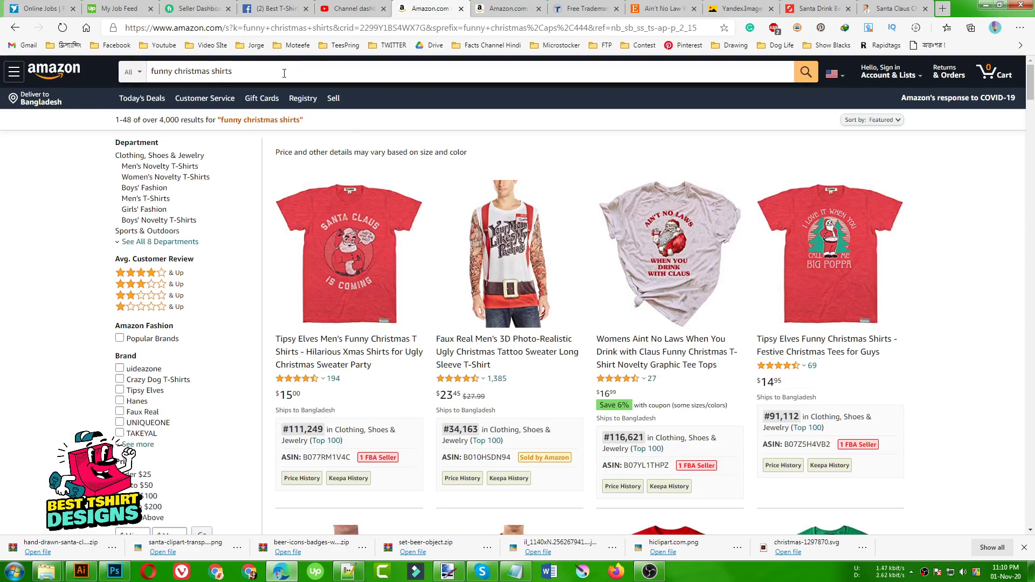
scroll(521, 298, "down", 13)
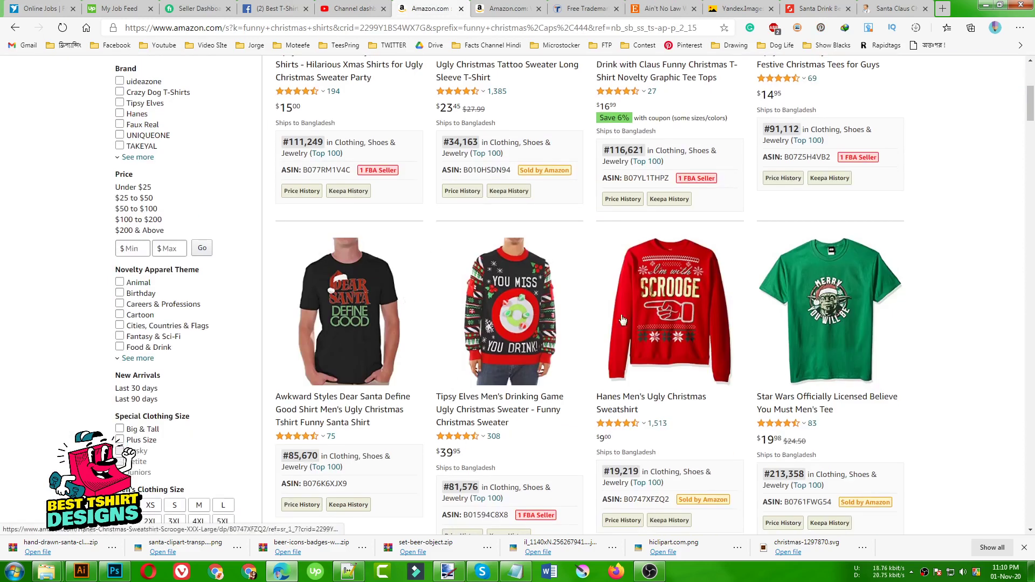
scroll(520, 297, "up", 10)
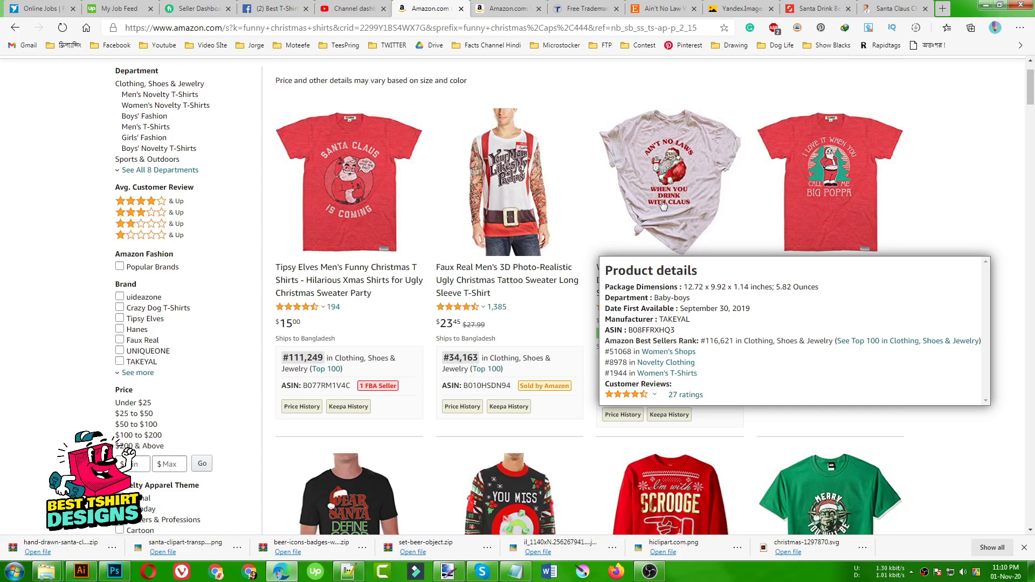
Return to the Etsy listing and look over its shirt photo, description and shop reviews.
left_click(663, 8)
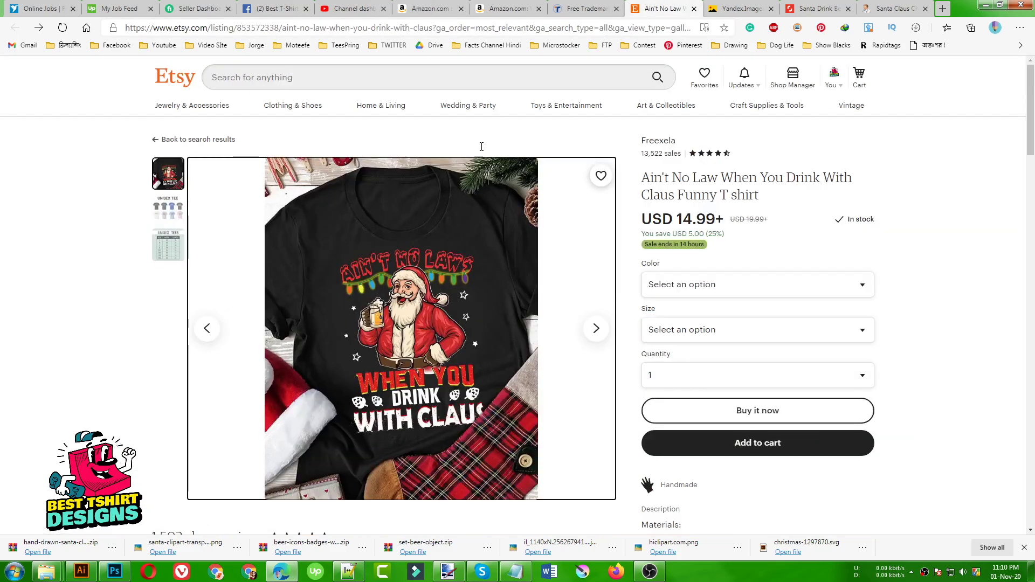
scroll(106, 231, "down", 3)
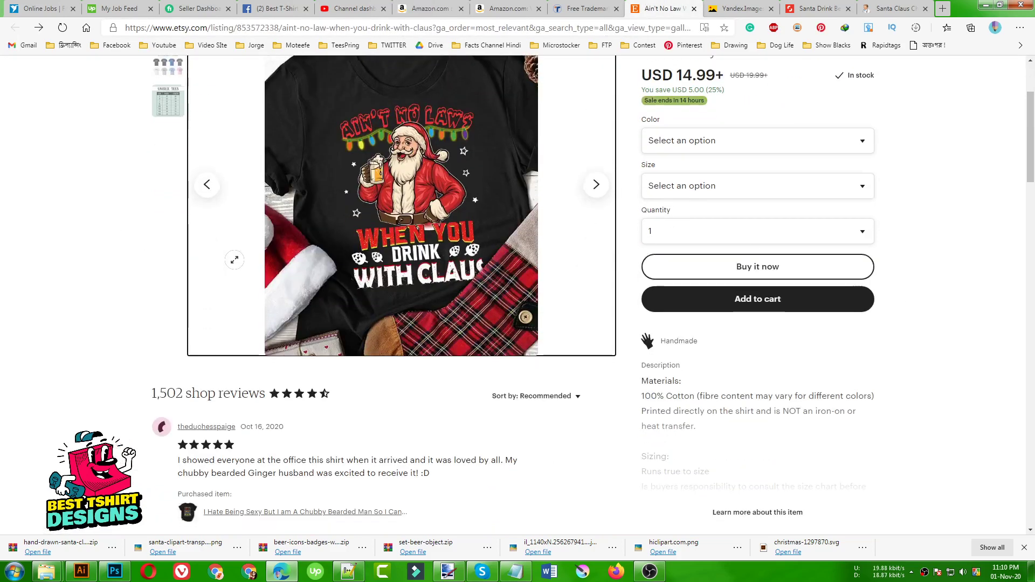
scroll(234, 272, "up", 3)
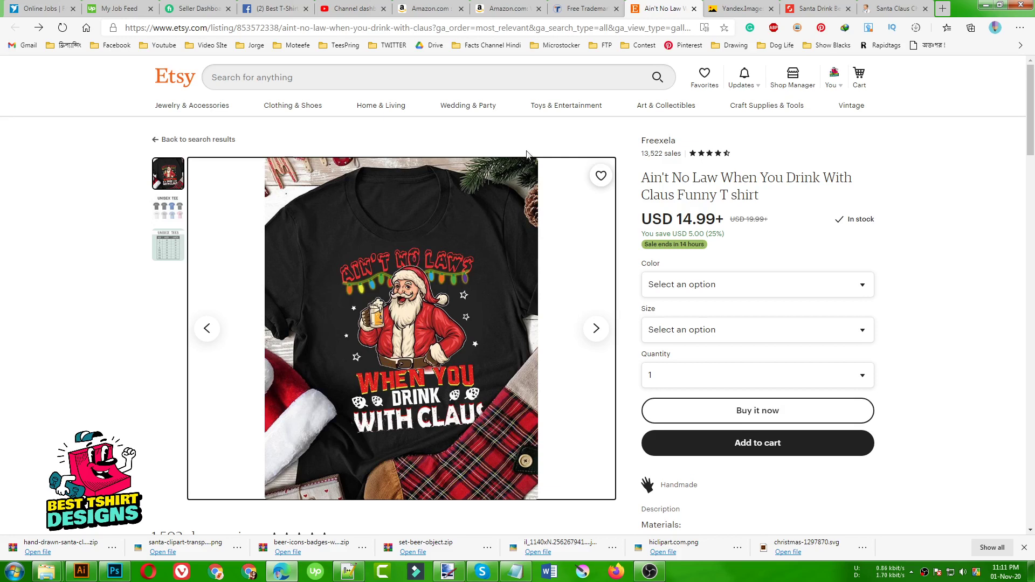
From the Yandex reverse image results, open the Shutterstock "Santa Drinking Images" page separately and view it.
left_click(725, 6)
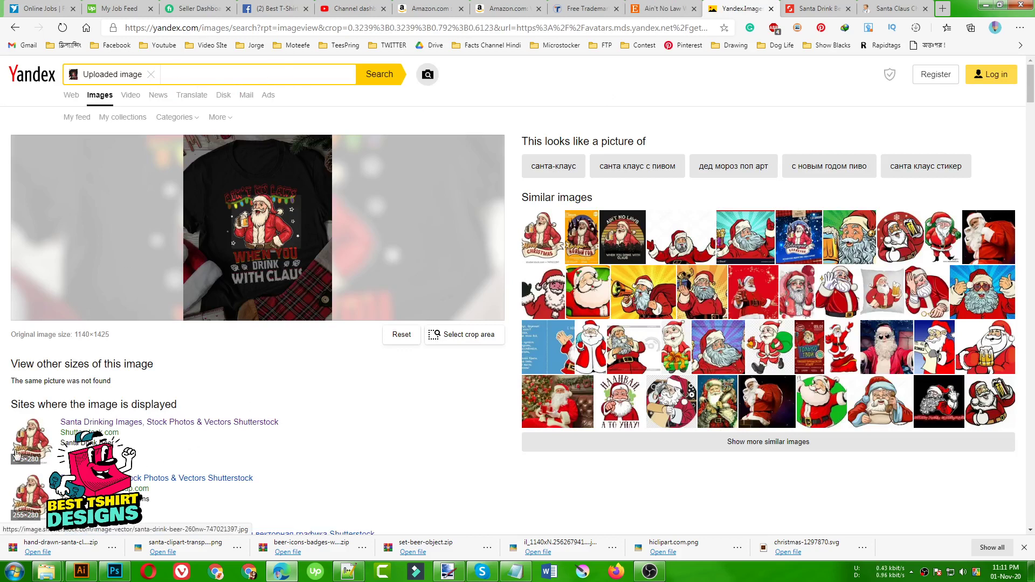
scroll(157, 451, "down", 1)
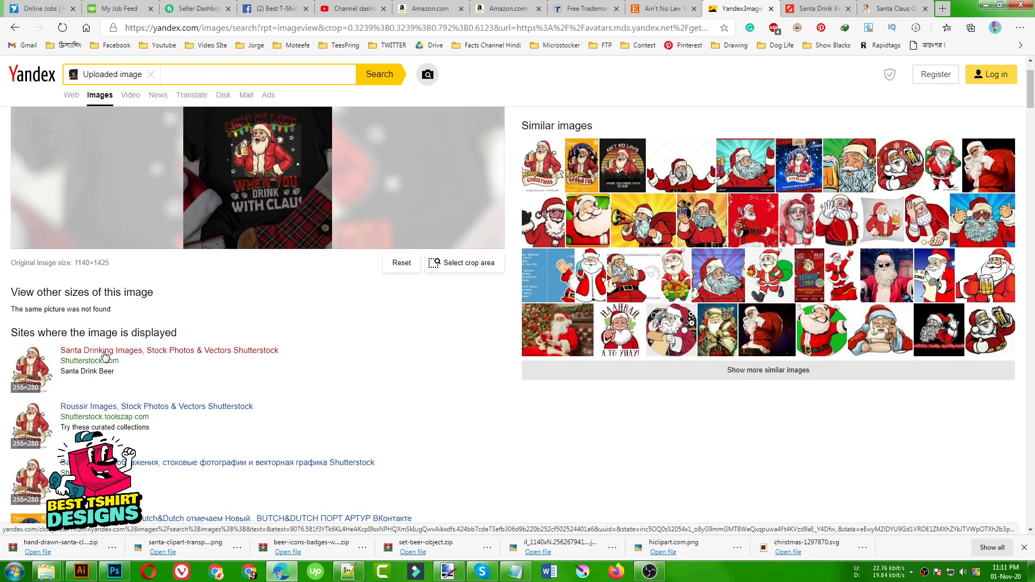
right_click(128, 354)
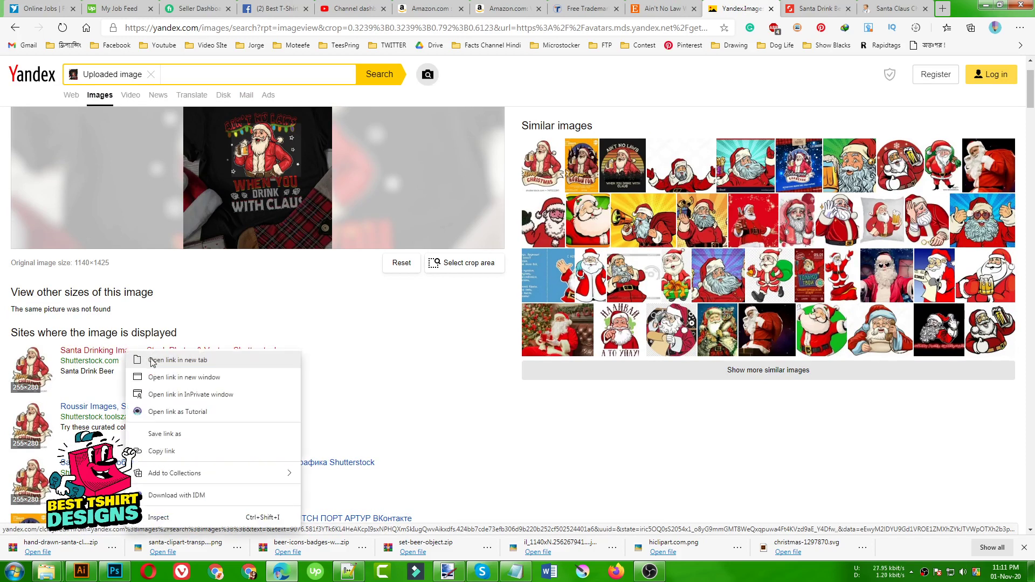
left_click(161, 360)
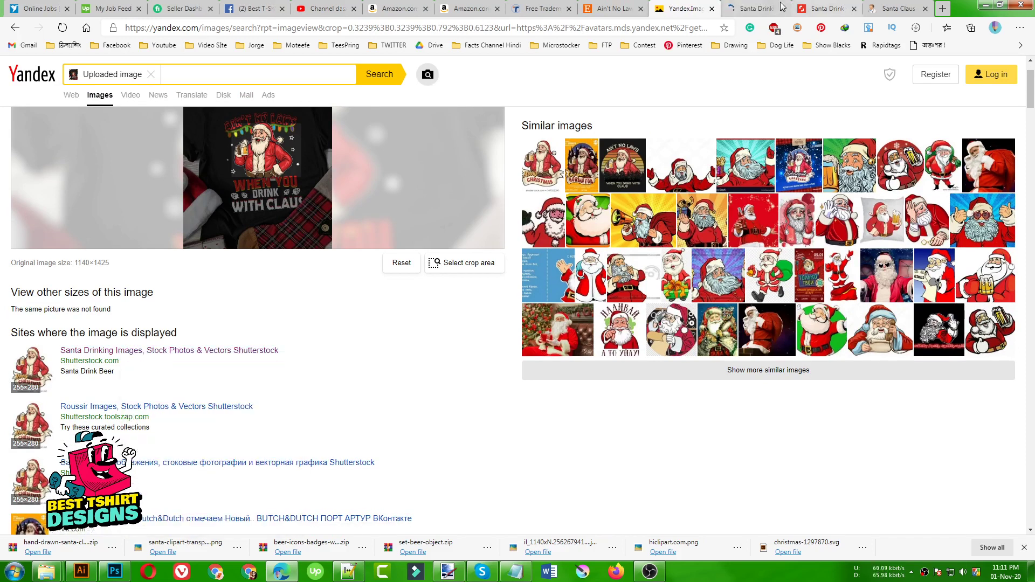
left_click(755, 9)
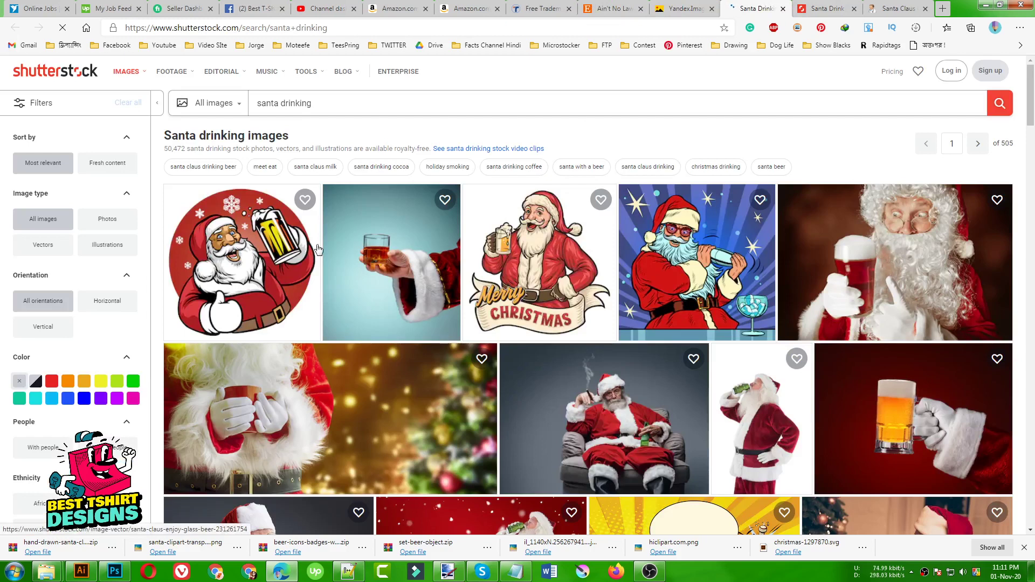
Enlarge the Shutterstock "Santa Drink Beer" vector and compare it with a zoomed view of the Etsy shirt's artwork.
left_click(817, 6)
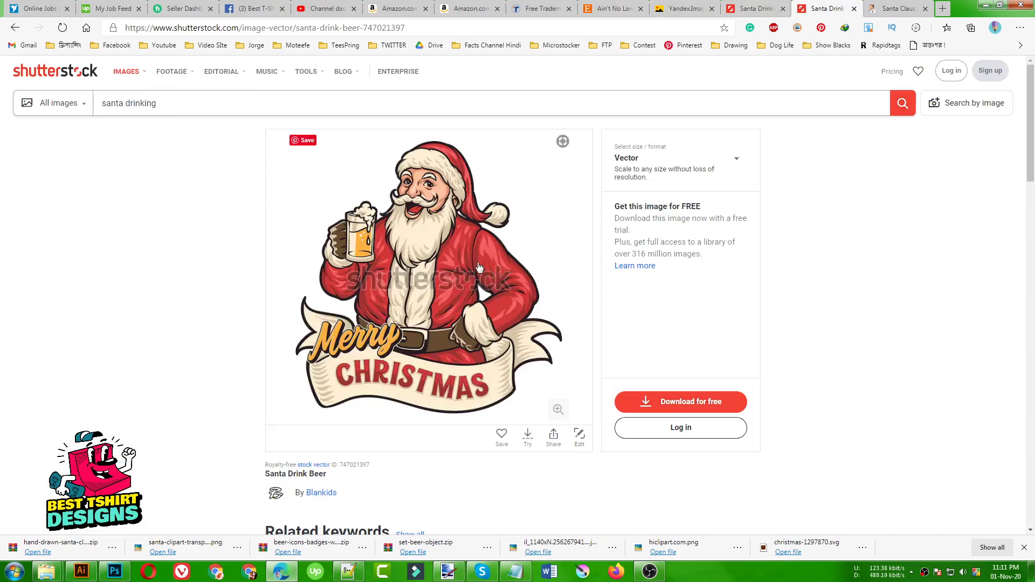
left_click(427, 322)
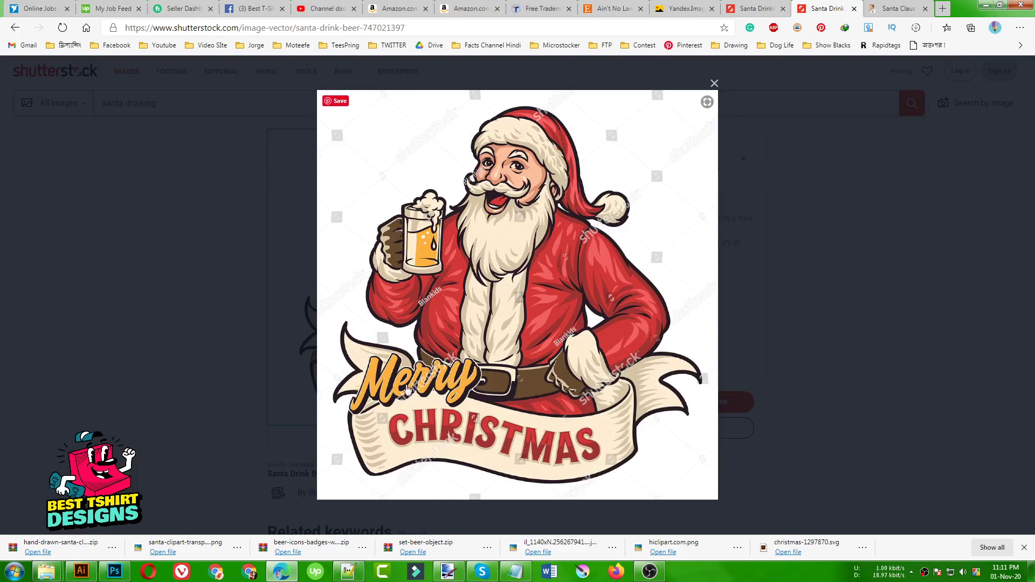
left_click(614, 6)
left_click(416, 345)
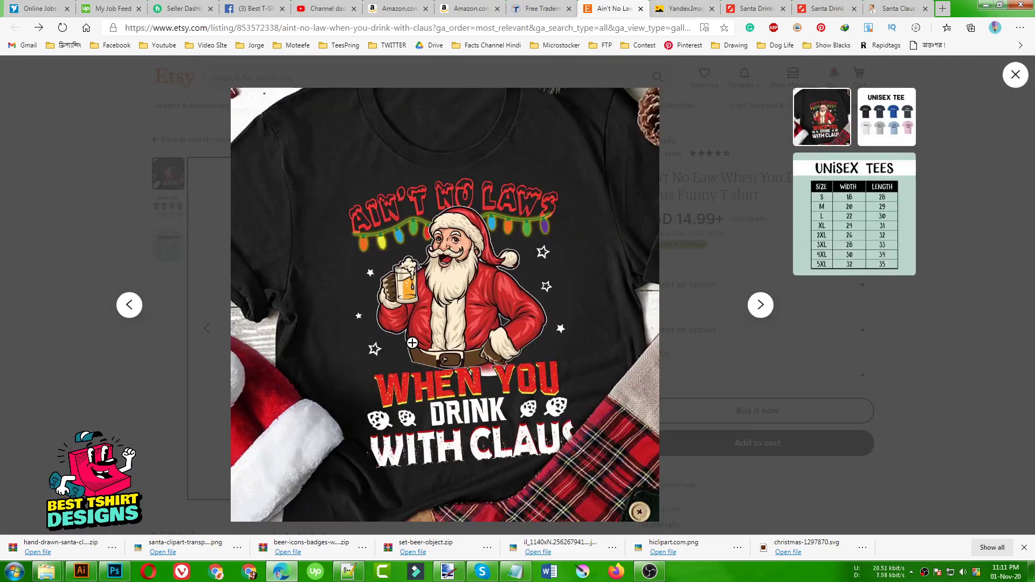
left_click(440, 366)
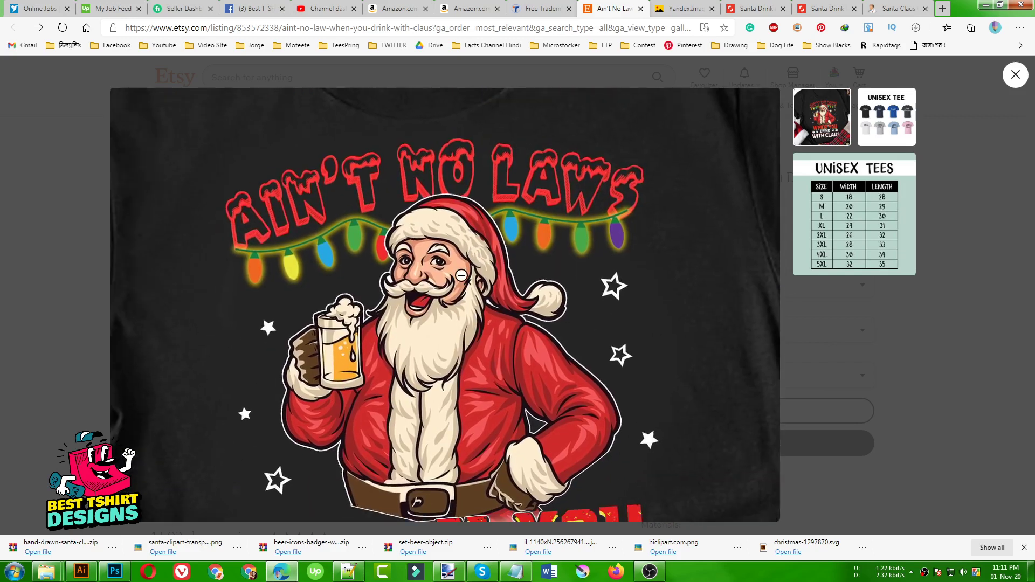
left_click(1, 216)
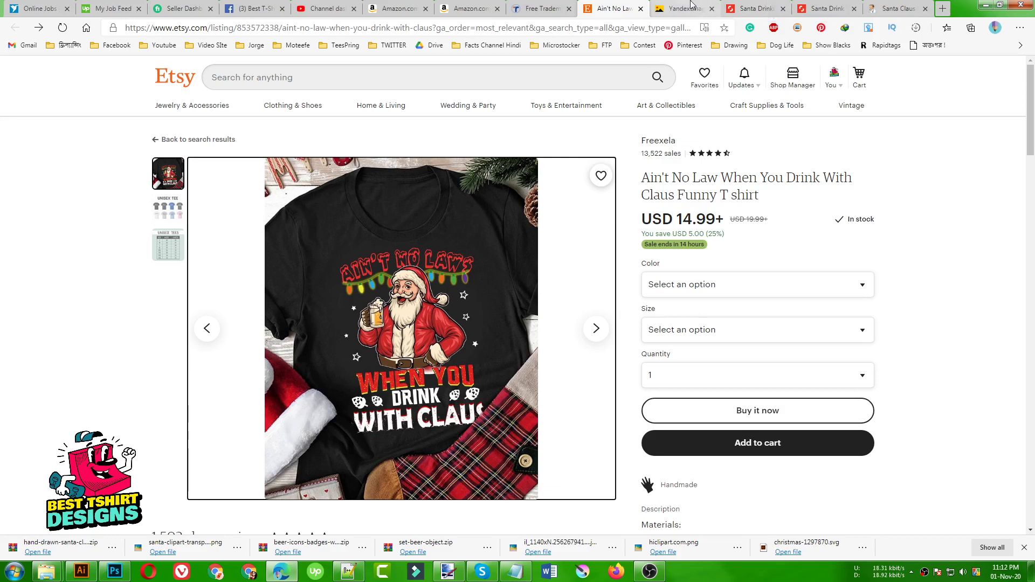
Revisit the Shutterstock results, the Etsy listing and the Amazon results, and view the Amazon product page for the Claus shirt.
left_click(761, 6)
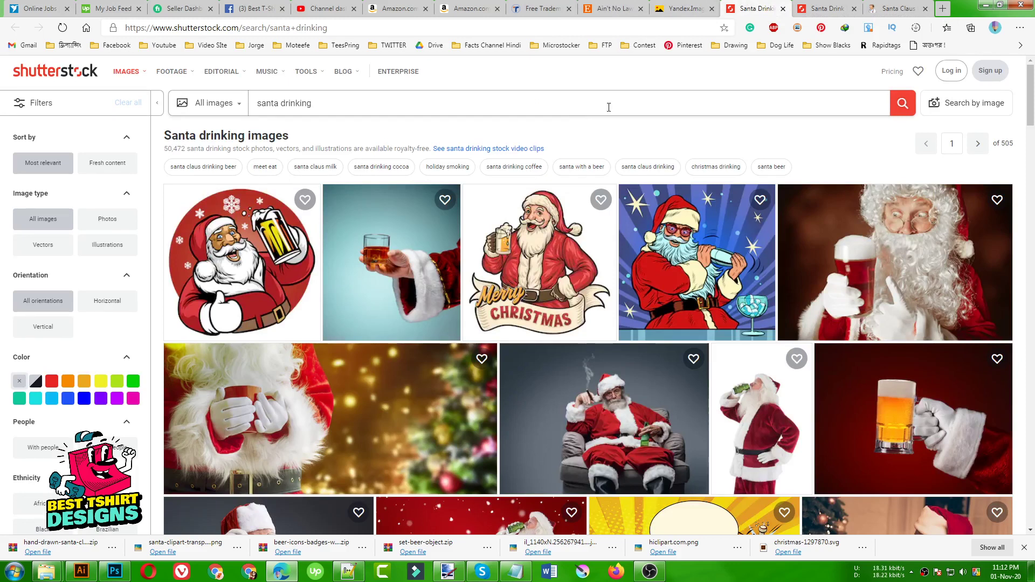
left_click(612, 8)
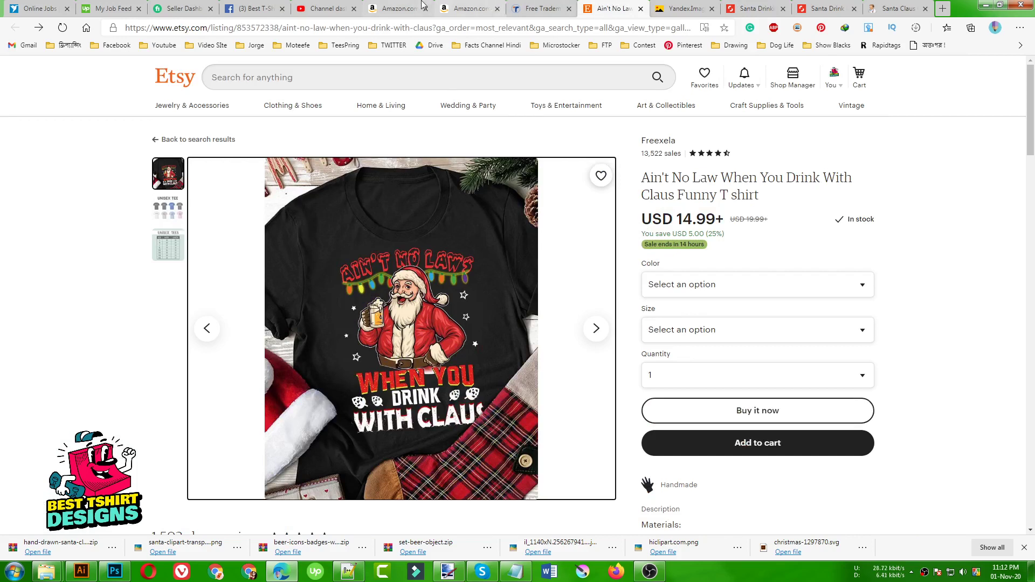
left_click(399, 8)
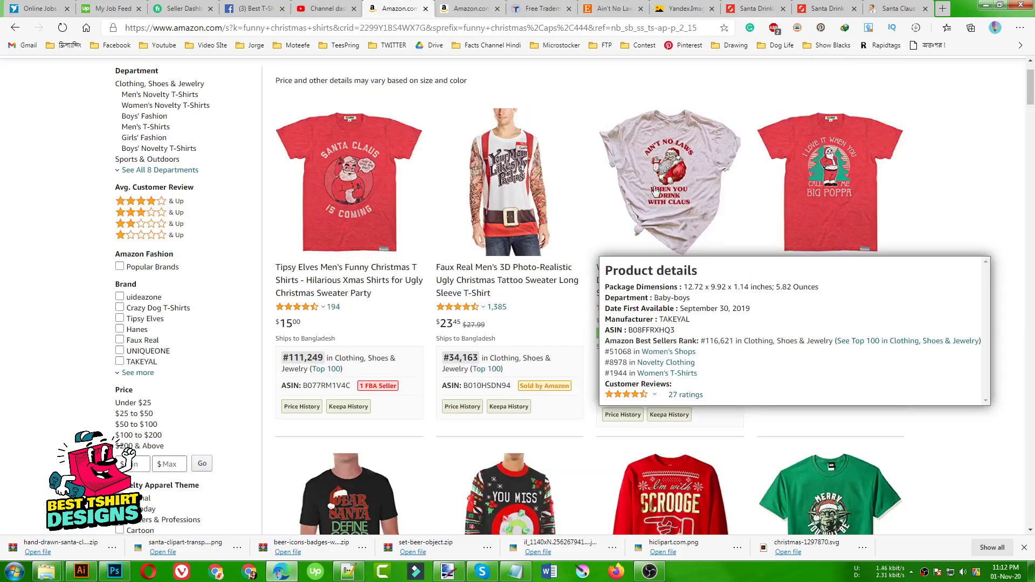
left_click(458, 5)
mouse_move(253, 280)
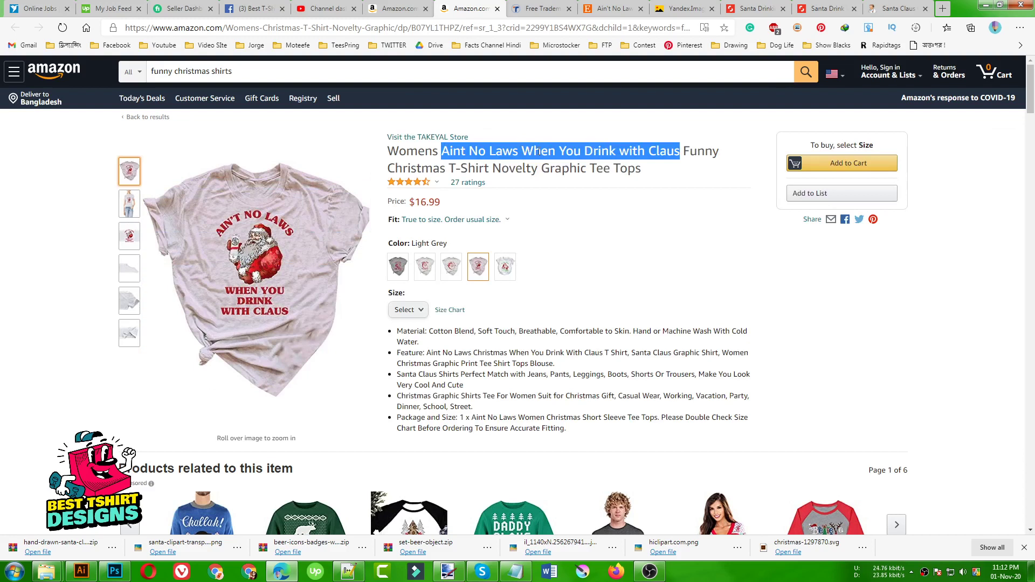
Check the Trademarkia entry for the Claus slogan, examining its mark status and goods description.
left_click(550, 7)
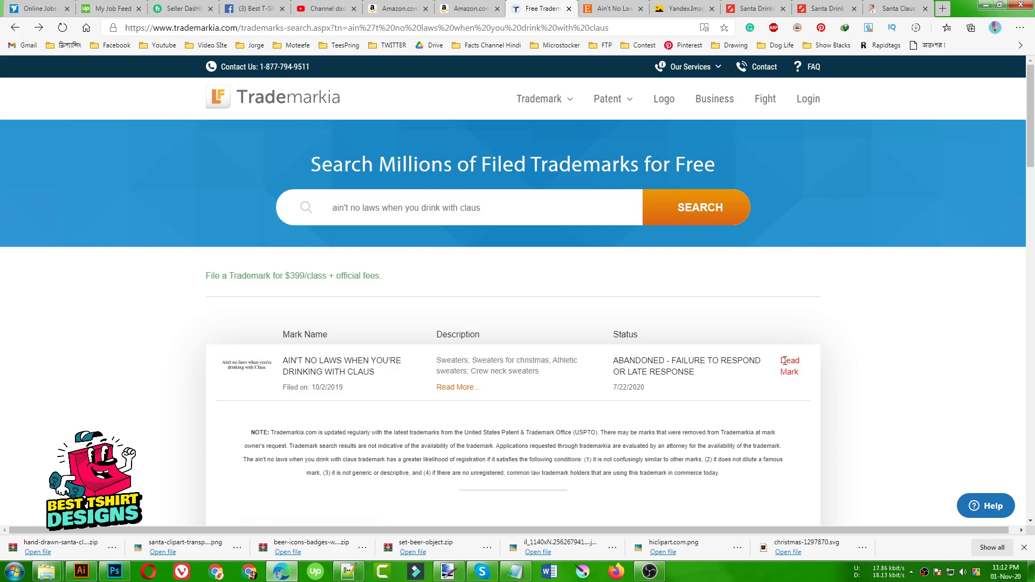
left_click_drag(805, 375, 784, 361)
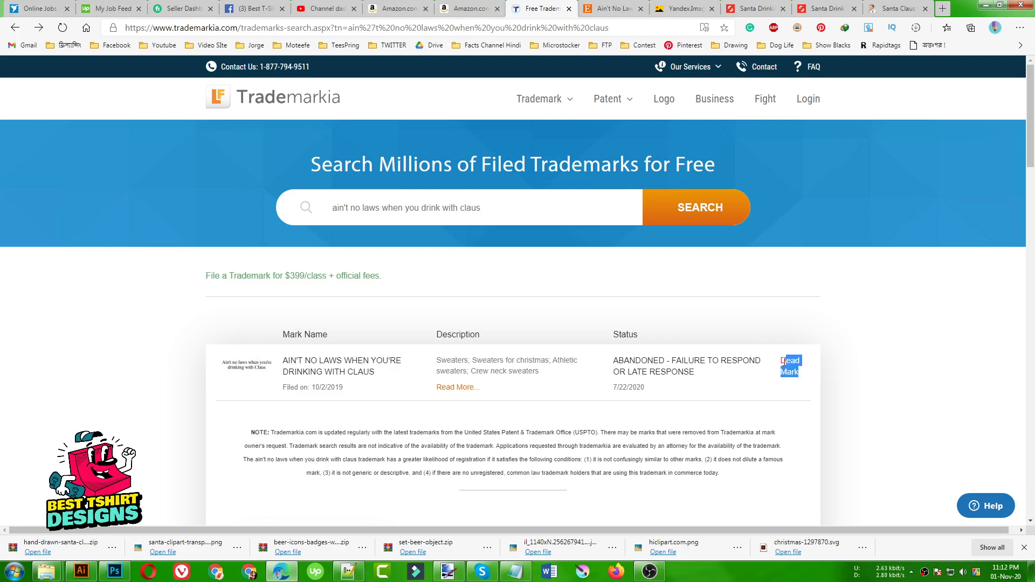
left_click(533, 210)
left_click_drag(437, 360, 553, 375)
left_click(556, 374)
Search Trademarkia for the suggested phrase "ain't no laws when you drink with claus shirt".
left_click(522, 208)
type("tshi")
key("BackSpace")
key("BackSpace")
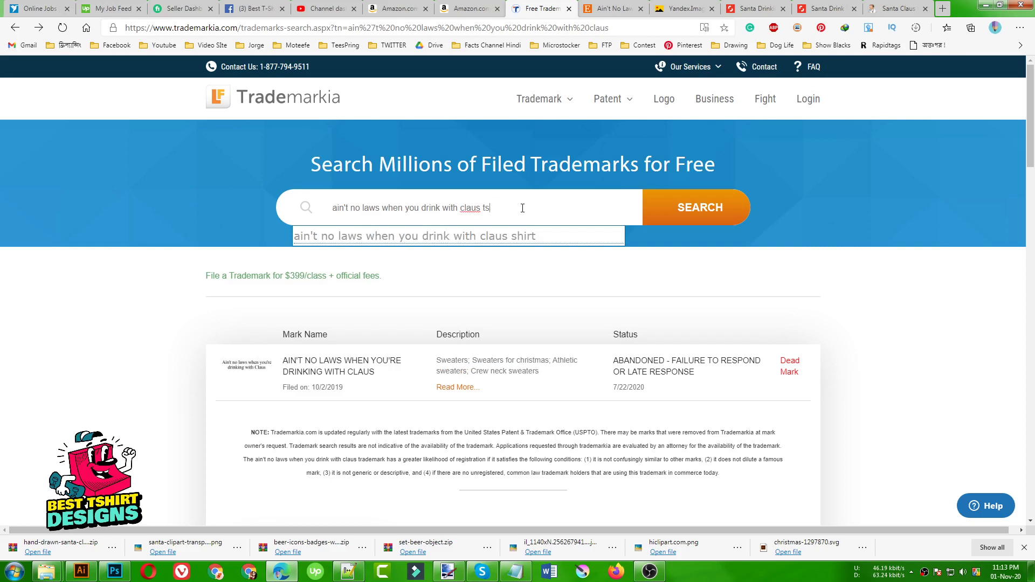
left_click(506, 237)
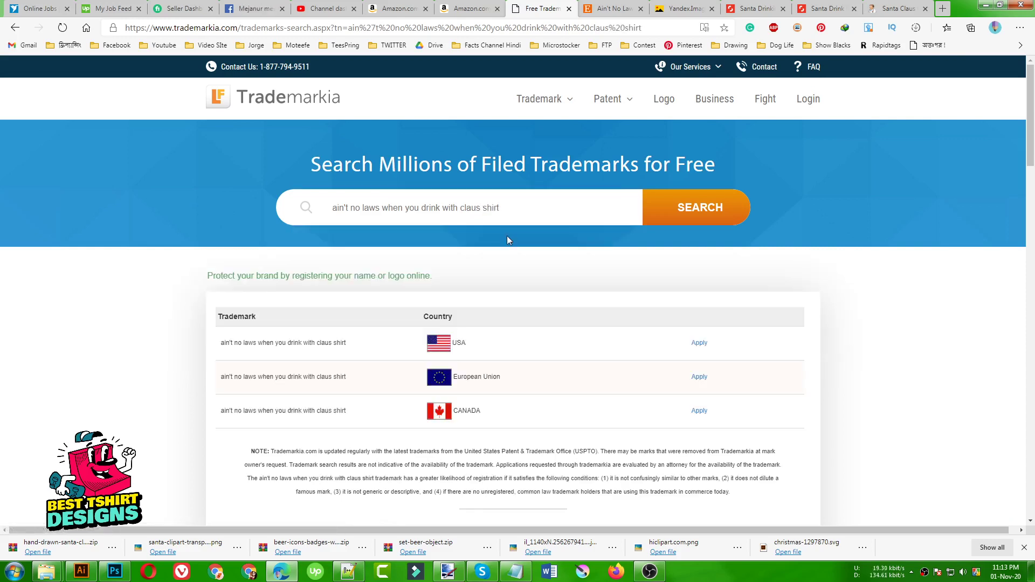
Copy the phrase "ain't no laws when you drink with claus shirt" into Notepad, replacing its text, and return to the browser.
left_click(478, 213)
left_click_drag(525, 213, 327, 210)
key("ctrl+c")
left_click(516, 571)
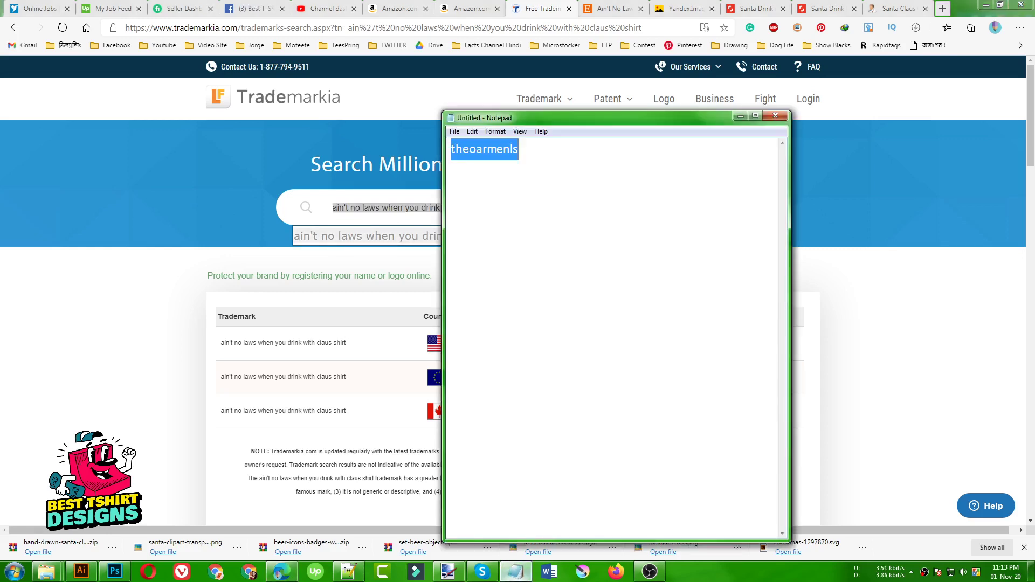
key("ctrl+v")
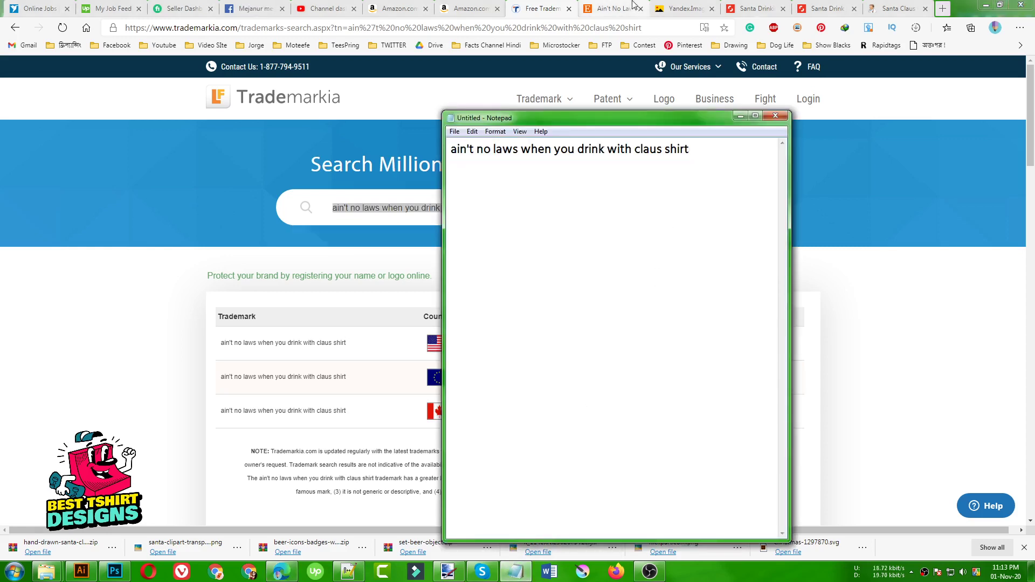
left_click(586, 20)
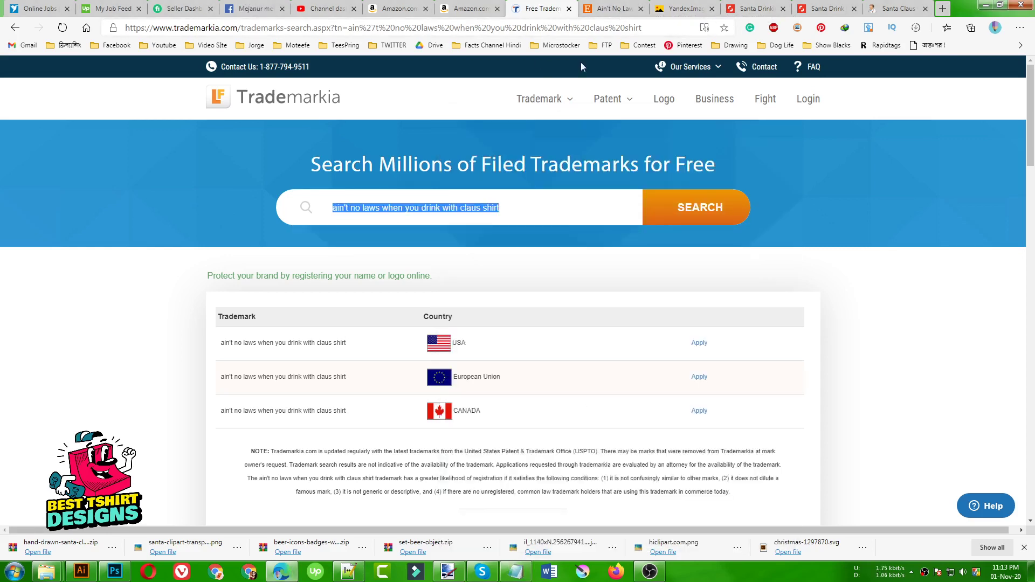
Switch to Illustrator and bring up the beer artwork document 1150 [Converted].eps.
left_click(87, 577)
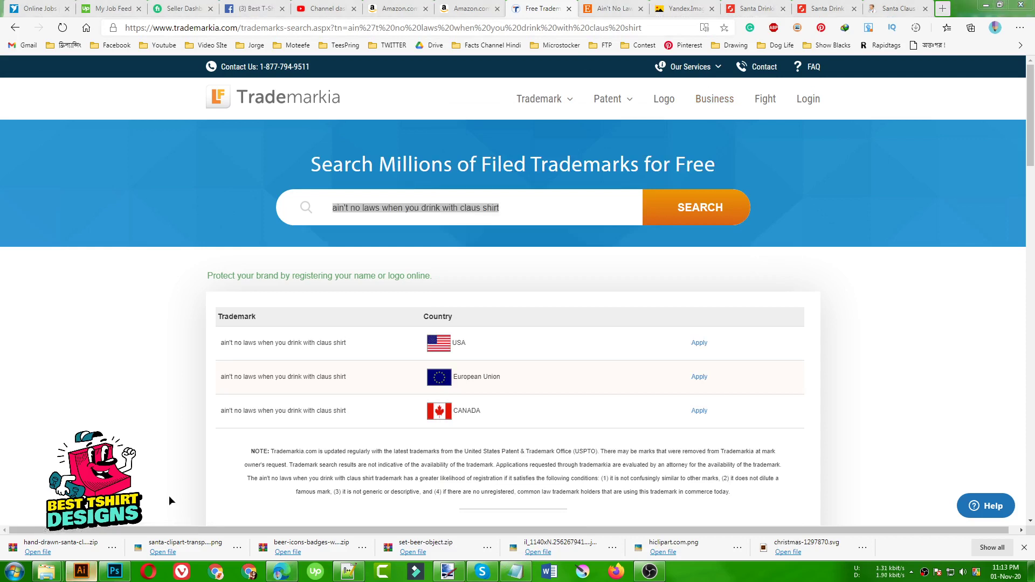
left_click(282, 572)
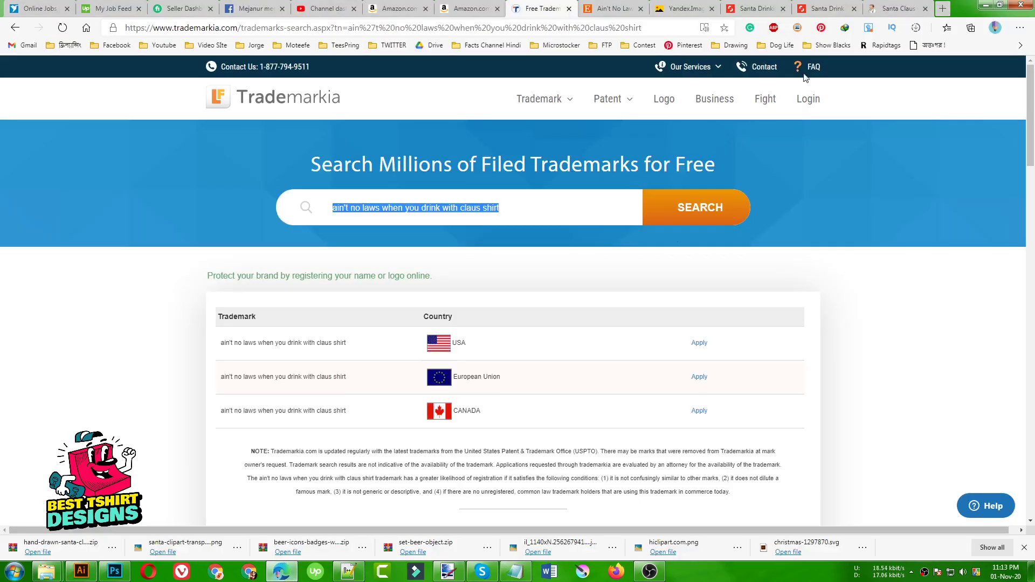
left_click(81, 572)
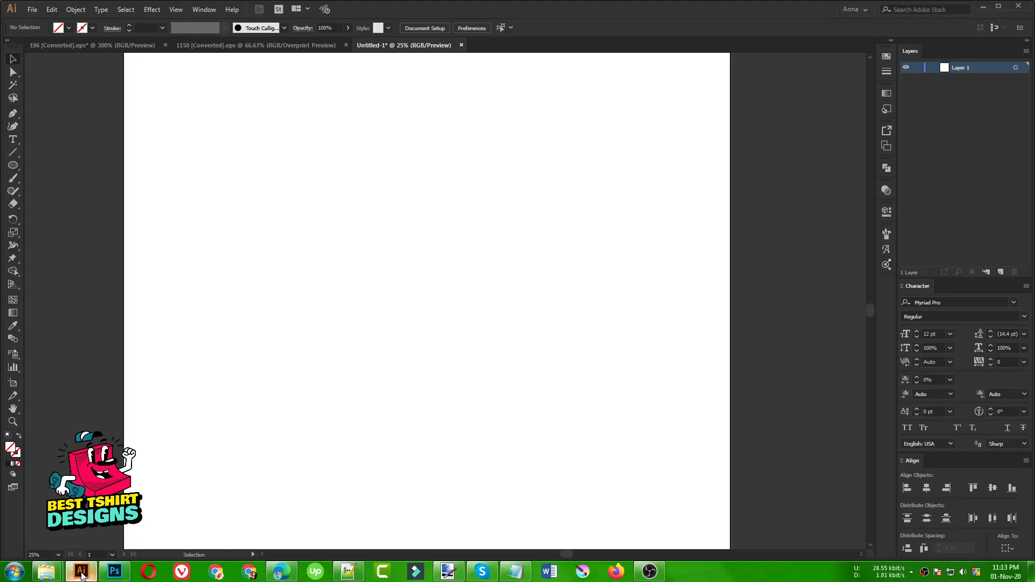
left_click(186, 47)
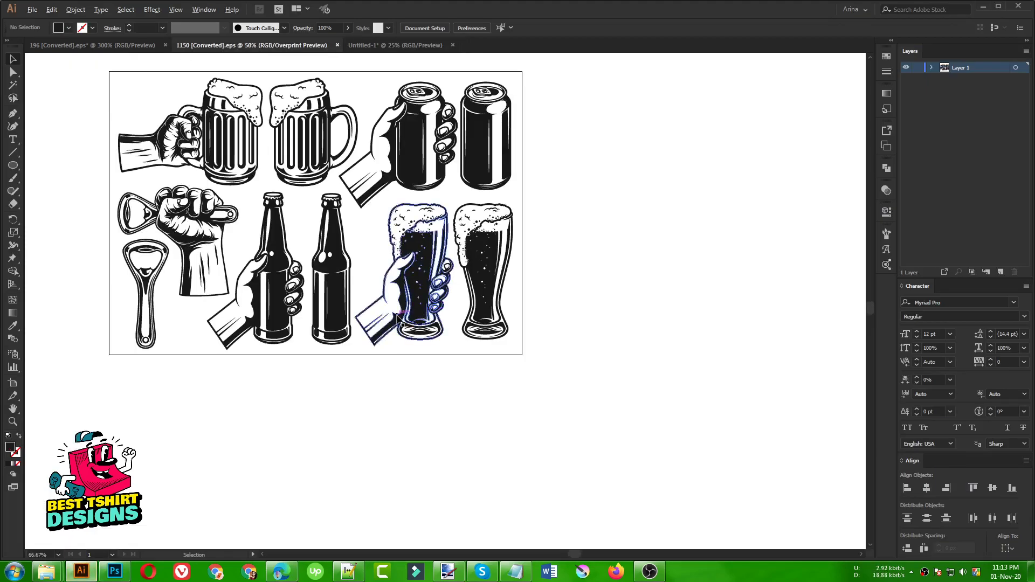
Inspect the beer illustrations by selecting them all, and select only the hand holding the tall beer glass.
scroll(397, 316, "down", 1)
left_click_drag(144, 80, 563, 392)
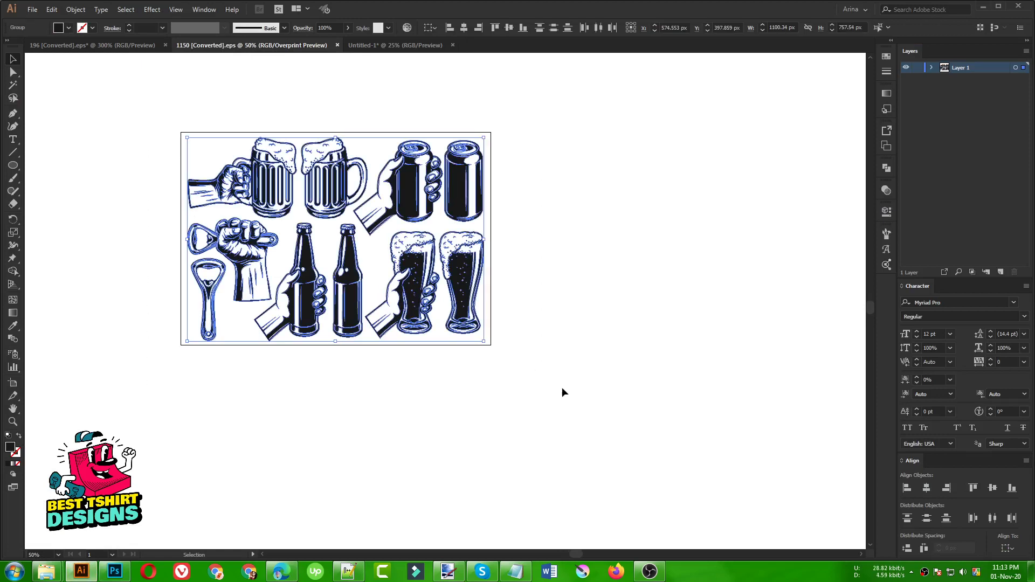
left_click(572, 345)
left_click(424, 279)
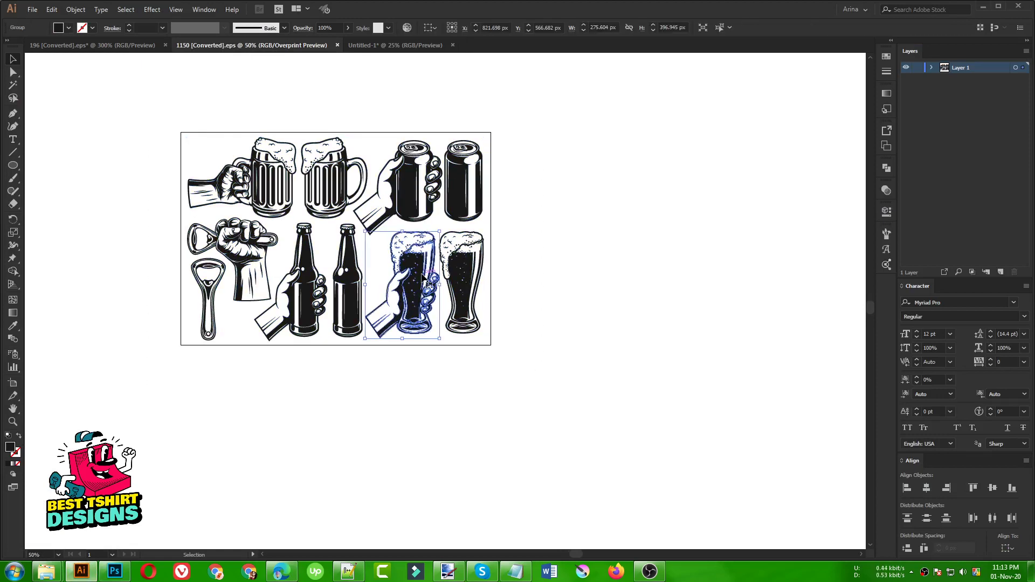
Move the hand holding the tall beer glass to the empty canvas beside the artboard and select it there.
left_click_drag(642, 323, 642, 323)
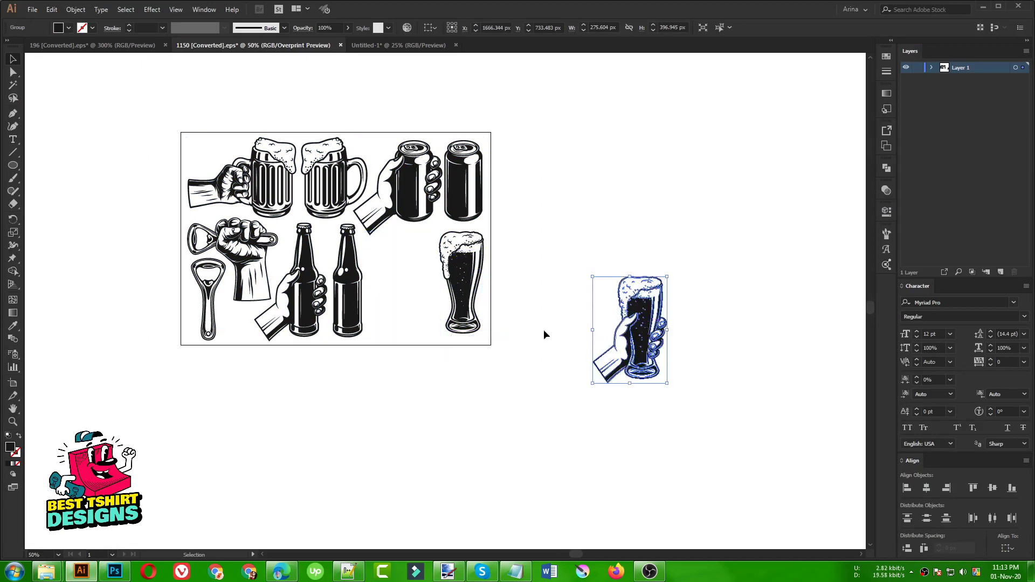
left_click_drag(555, 260, 749, 455)
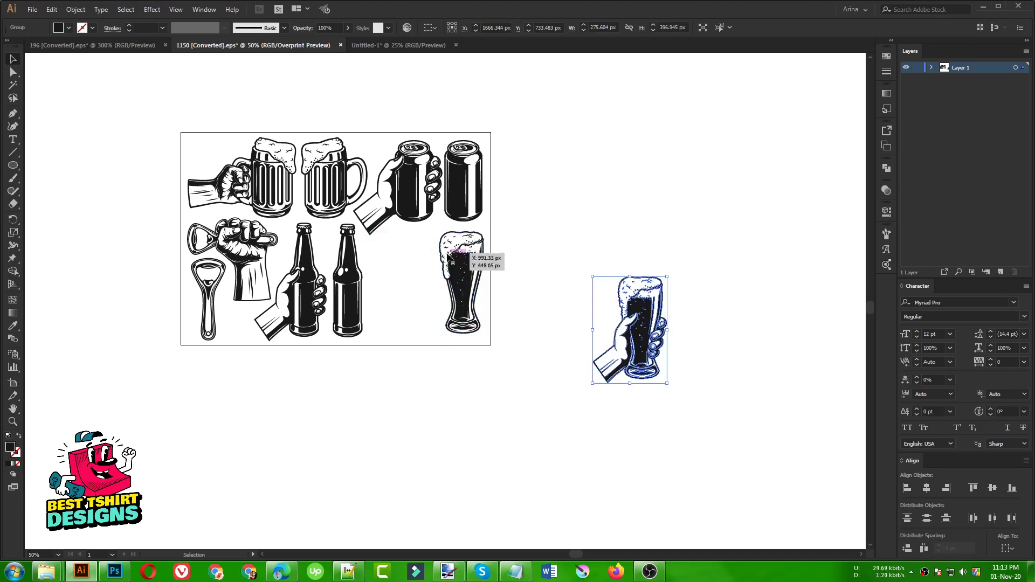
left_click_drag(374, 235, 465, 376)
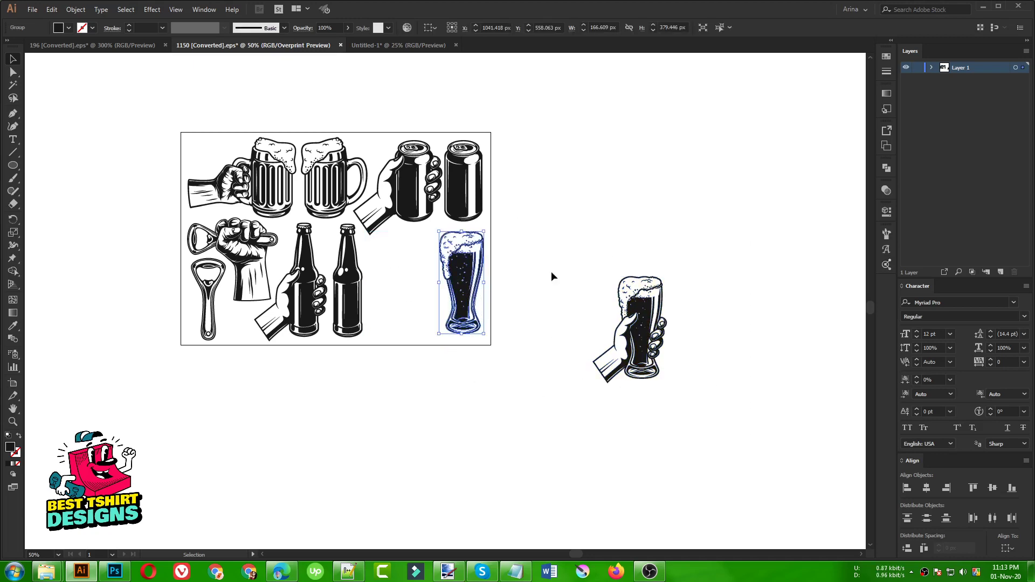
left_click_drag(581, 216, 722, 412)
left_click_drag(739, 457, 535, 194)
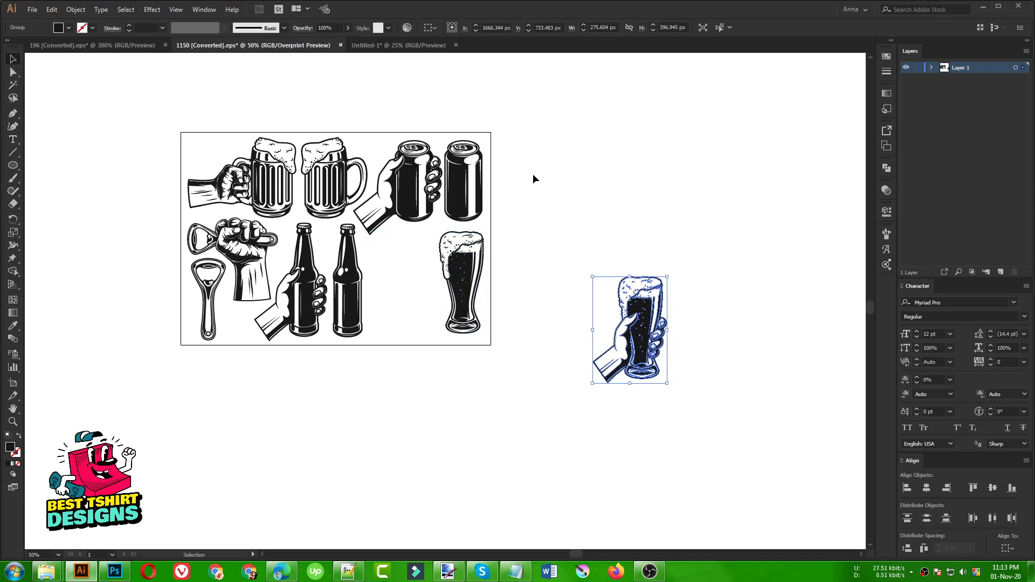
Copy the hand-and-glass artwork into the Untitled-1 document, shift it sideways from where it was pasted, and deselect it.
key("a")
key("v")
key("ctrl+c")
left_click(399, 45)
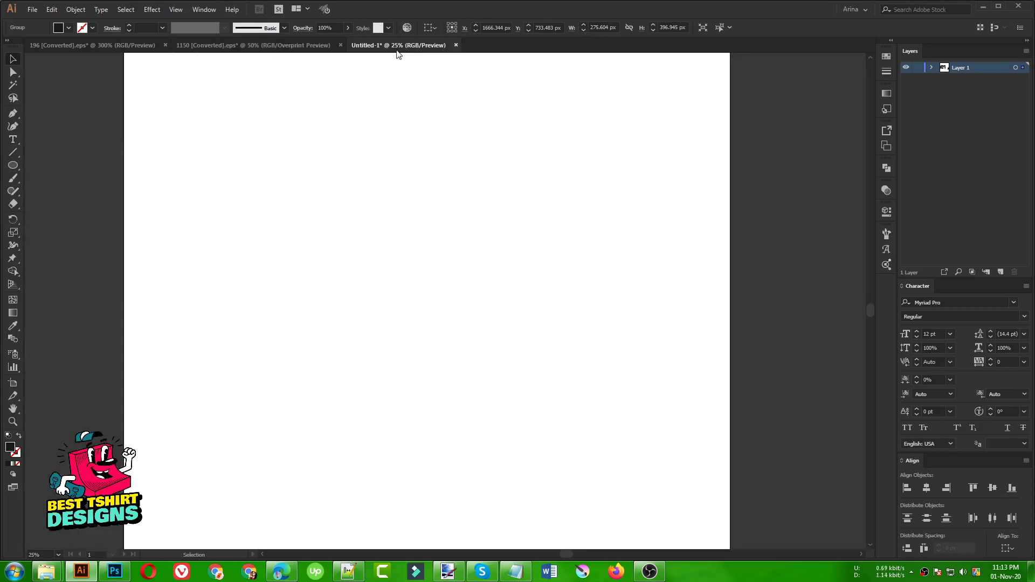
key("ctrl+v")
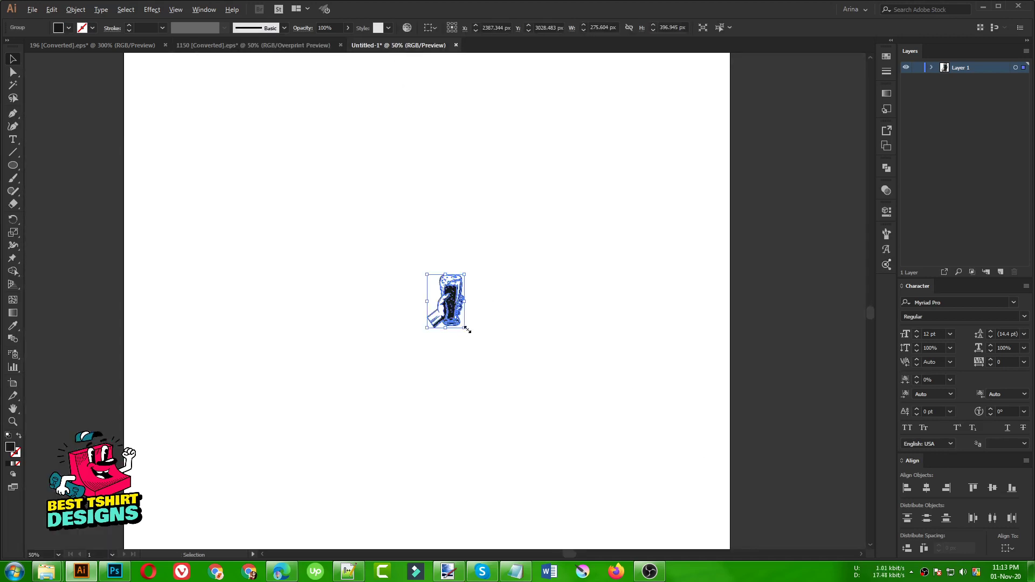
key("ctrl+plus")
left_click_drag(432, 263, 345, 253)
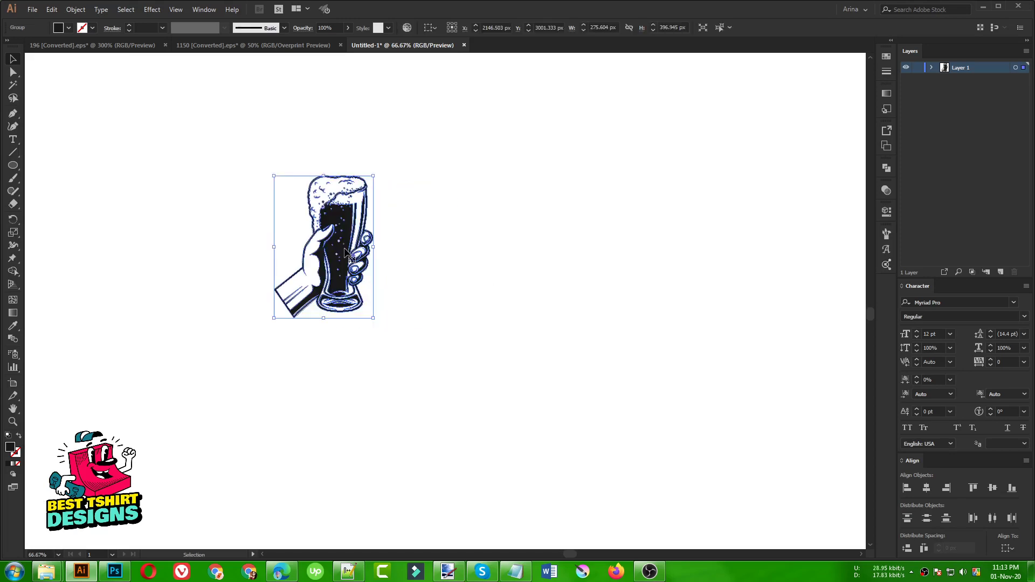
scroll(346, 254, "up", 2)
left_click(452, 266)
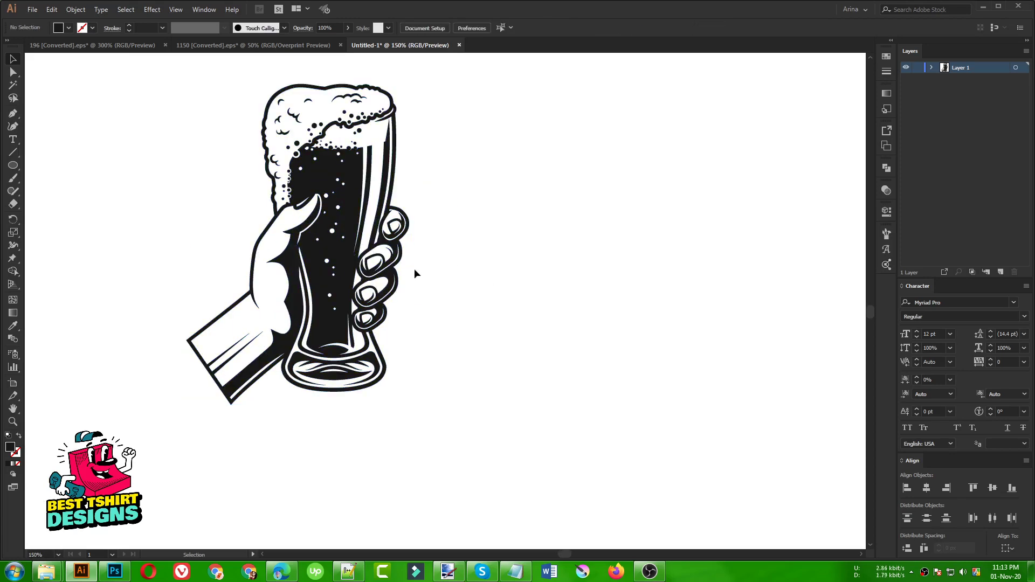
Examine the pasted hand-and-glass artwork by selecting and deselecting it as a whole.
scroll(414, 274, "down", 1)
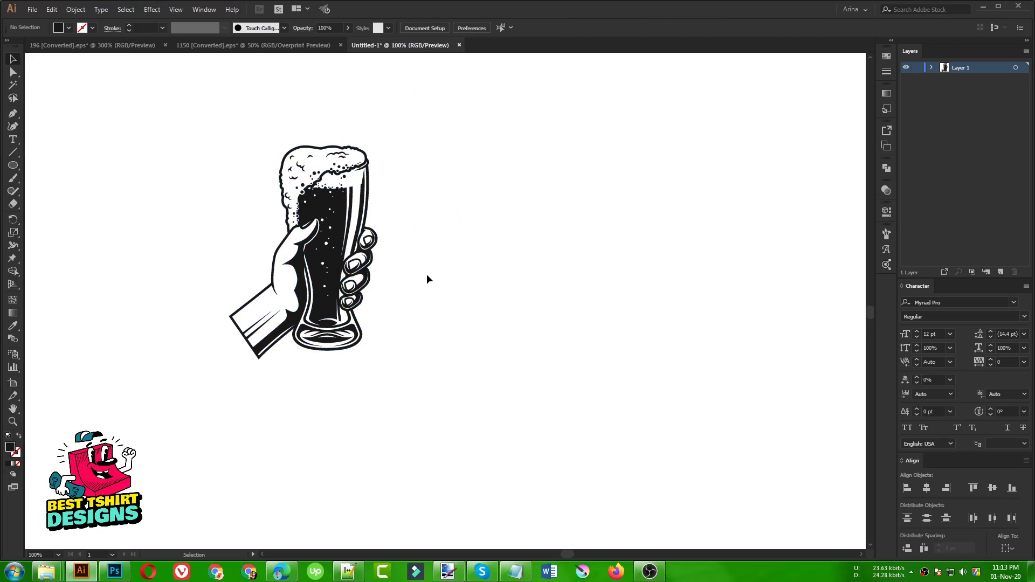
left_click_drag(153, 105, 448, 449)
left_click(468, 380)
left_click_drag(185, 124, 391, 396)
left_click(572, 375)
left_click_drag(201, 138, 426, 385)
left_click(531, 364)
View the Santa clipart page in the browser, switch to paint.net, and open another copy of santa-clipart-transparent-23.png.
left_click(281, 571)
left_click(873, 6)
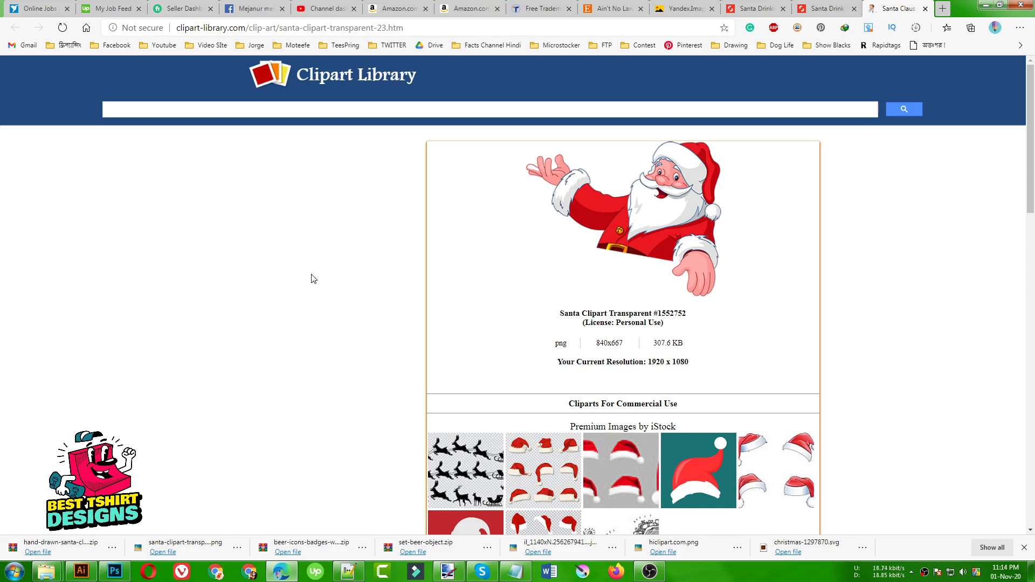
left_click(448, 572)
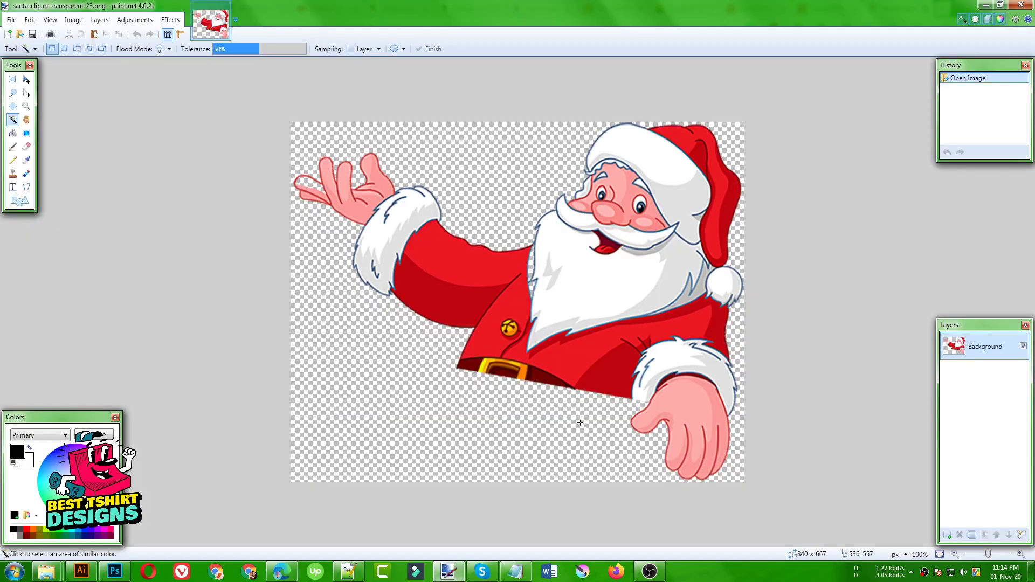
left_click(19, 34)
double_click(535, 103)
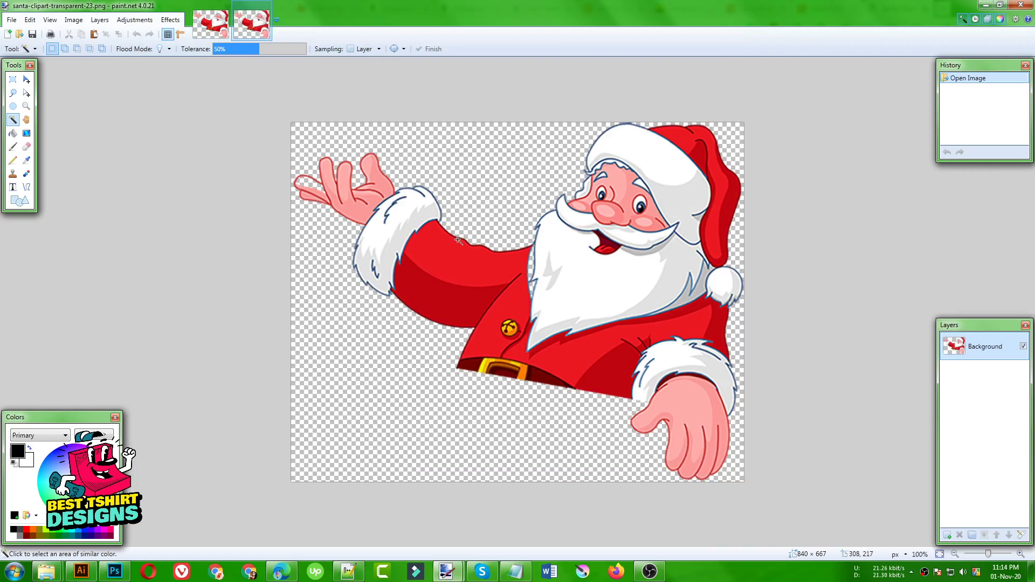
Erase the white fur fill of the raised arm's cuff and the red fill of Santa's coat using the Magic Wand.
scroll(457, 239, "up", 4)
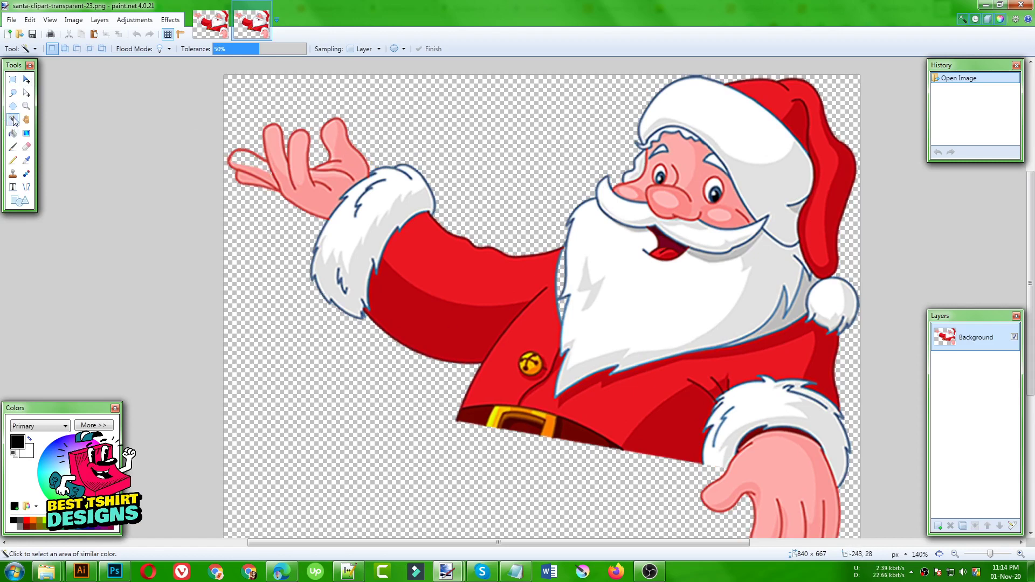
left_click(345, 237)
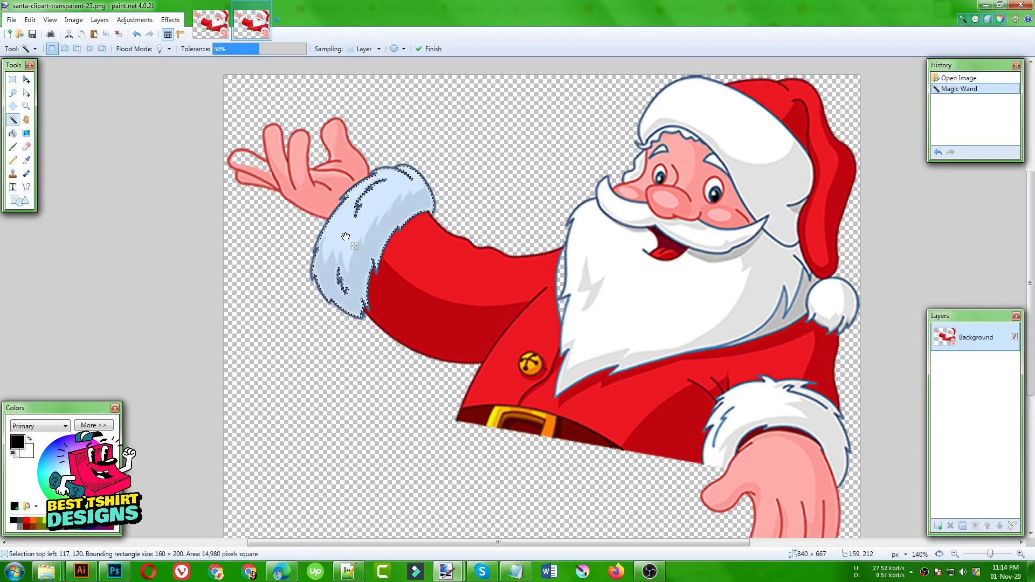
key("Delete")
left_click(430, 277)
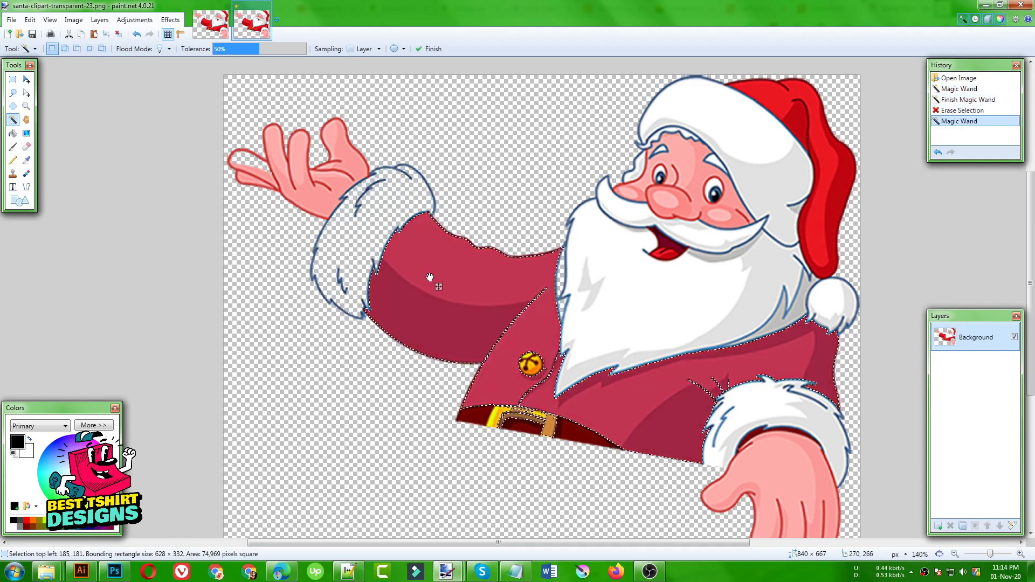
left_click(362, 236)
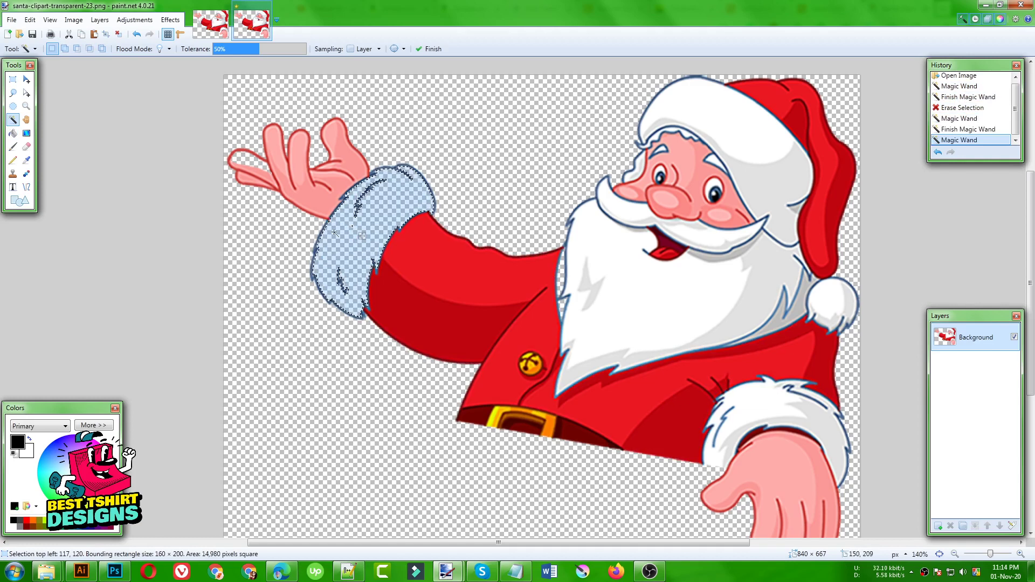
key("Delete")
left_click(429, 261)
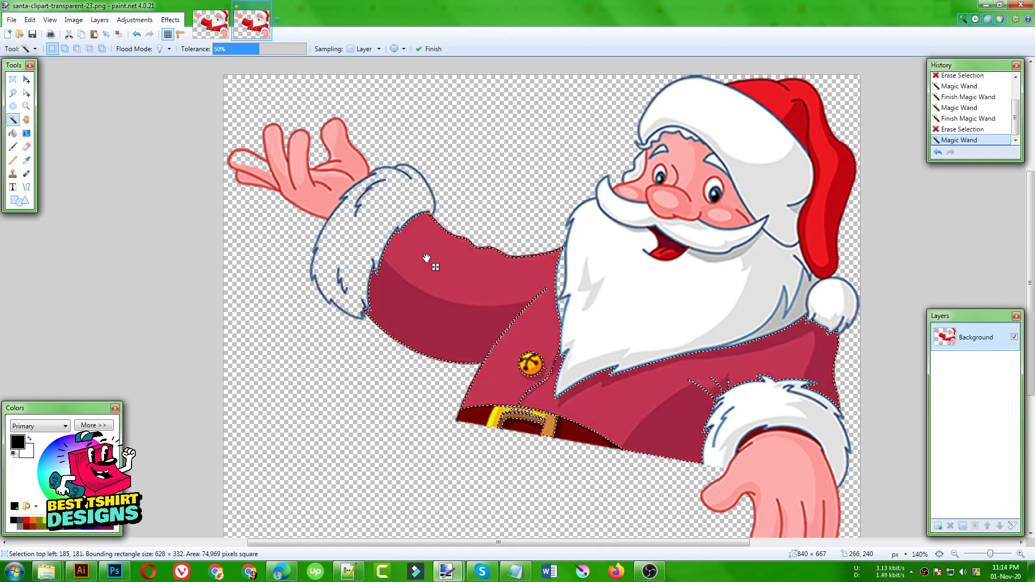
key("Delete")
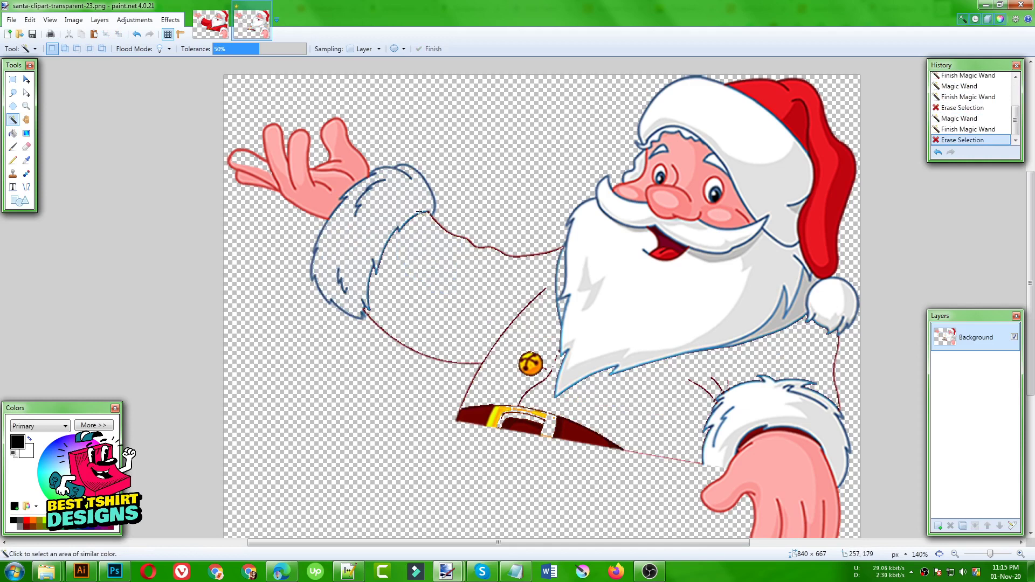
left_click(13, 79)
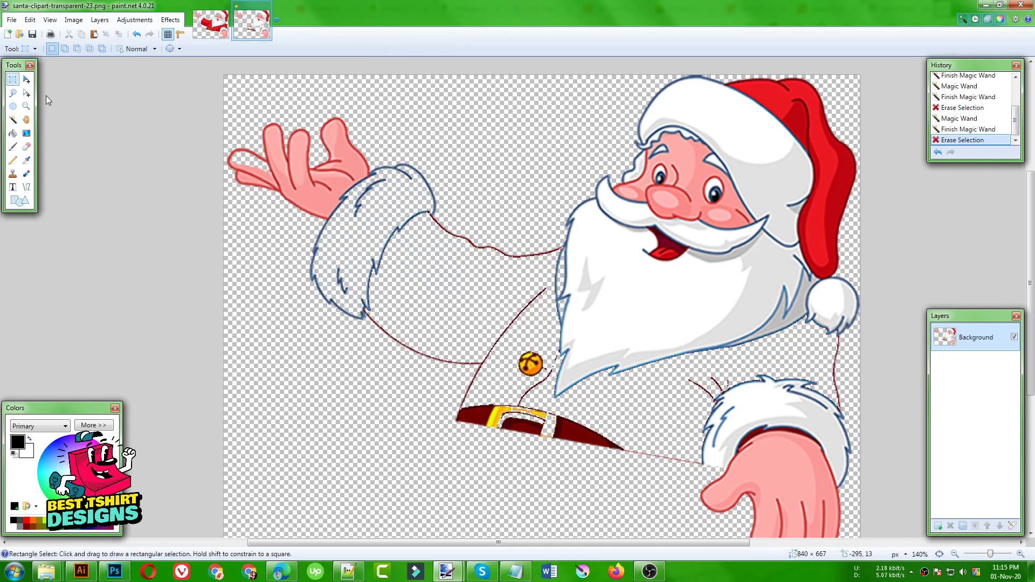
left_click(170, 19)
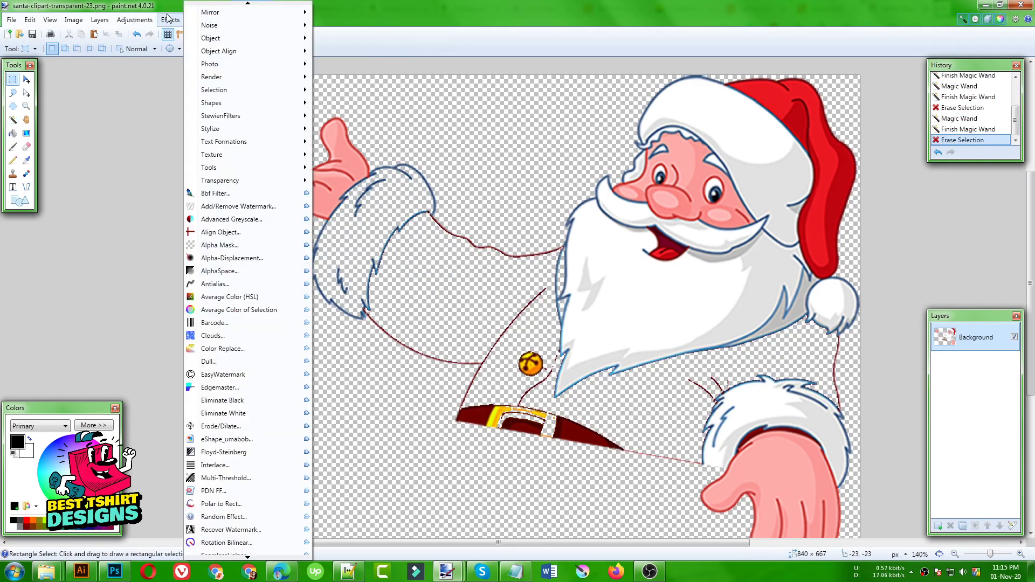
left_click(227, 478)
left_click(587, 339)
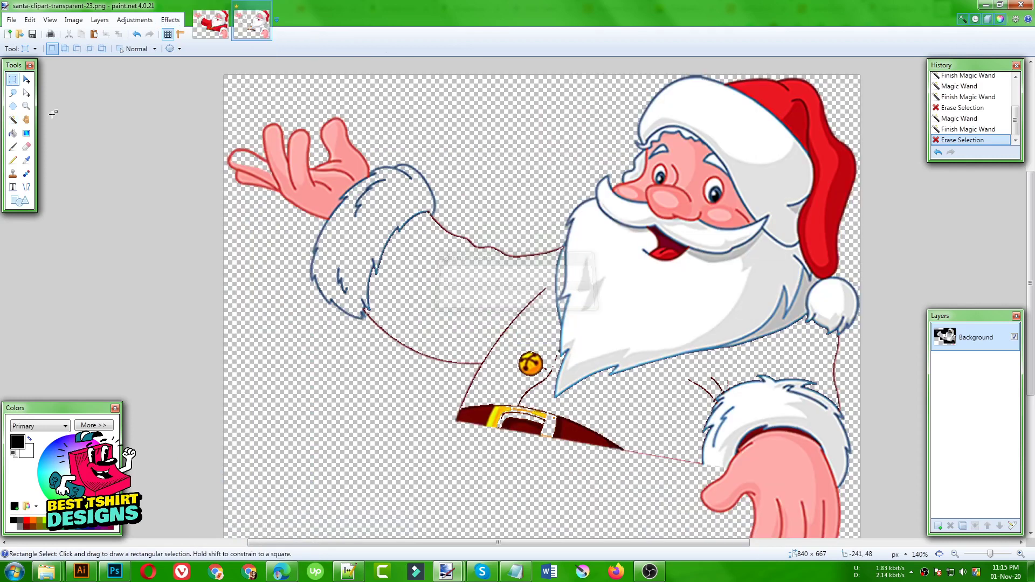
Erase the background around Santa and the inside of the raised arm's cuff again using the Magic Wand.
key("s")
key("s")
key("s")
left_click(389, 147)
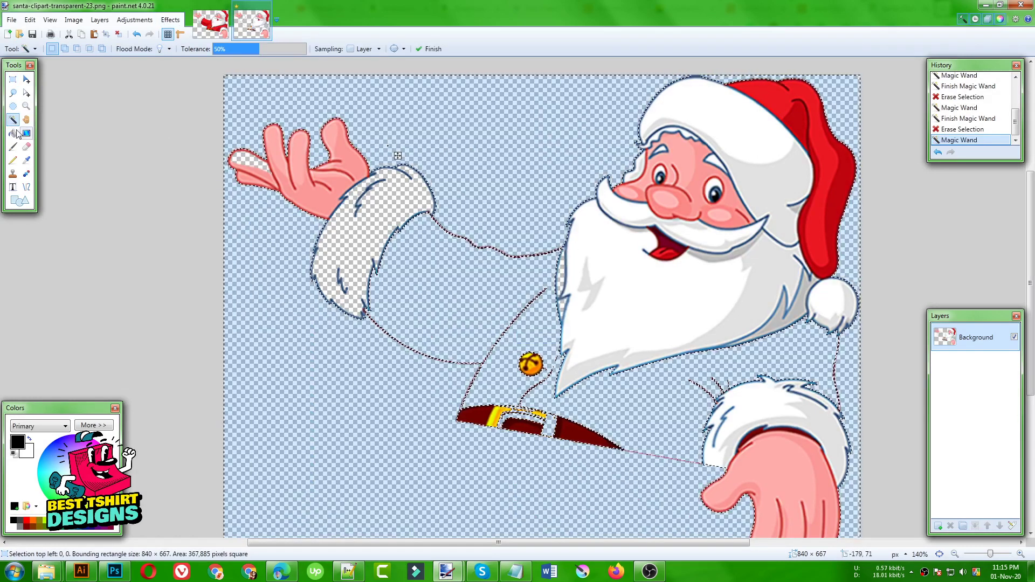
key("Delete")
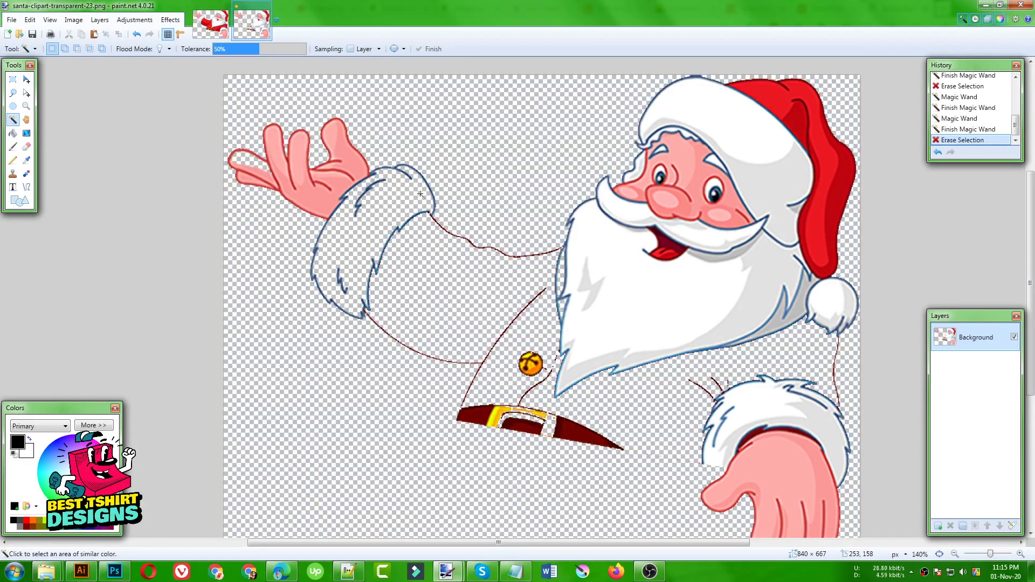
left_click(409, 198)
key("Delete")
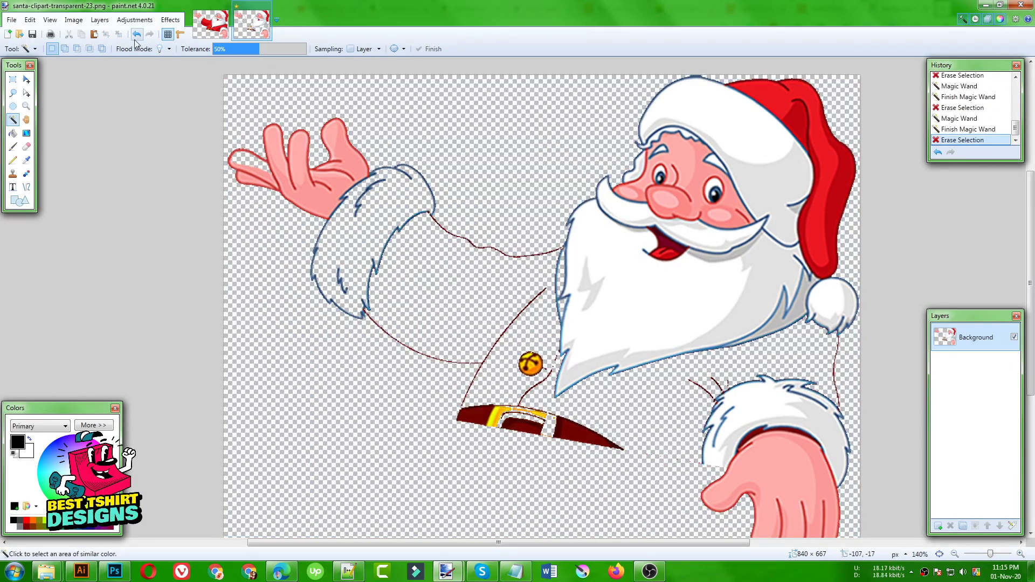
Apply the Multi-Threshold effect to the Santa image with a threshold level of 175.
left_click(164, 22)
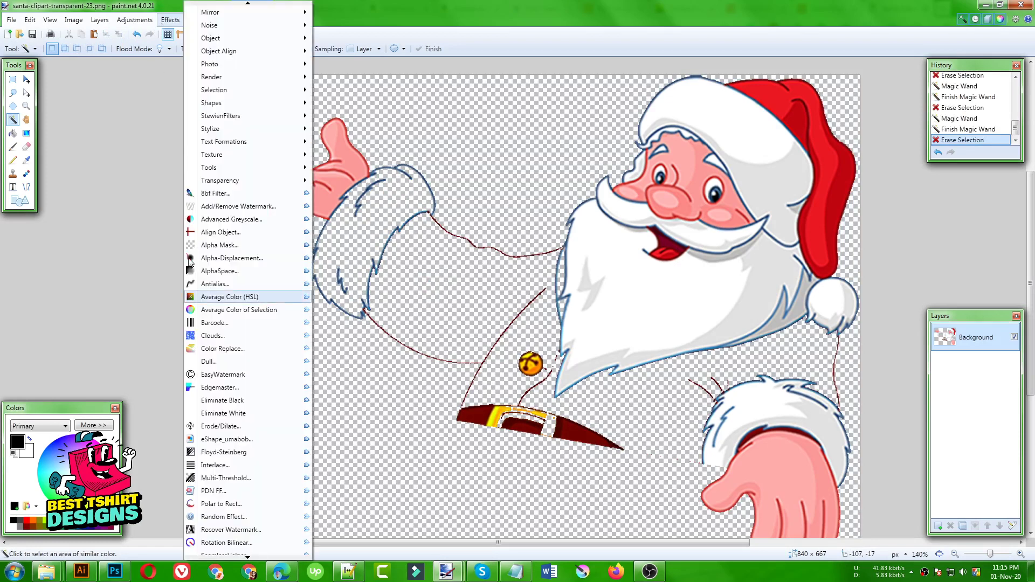
left_click(240, 482)
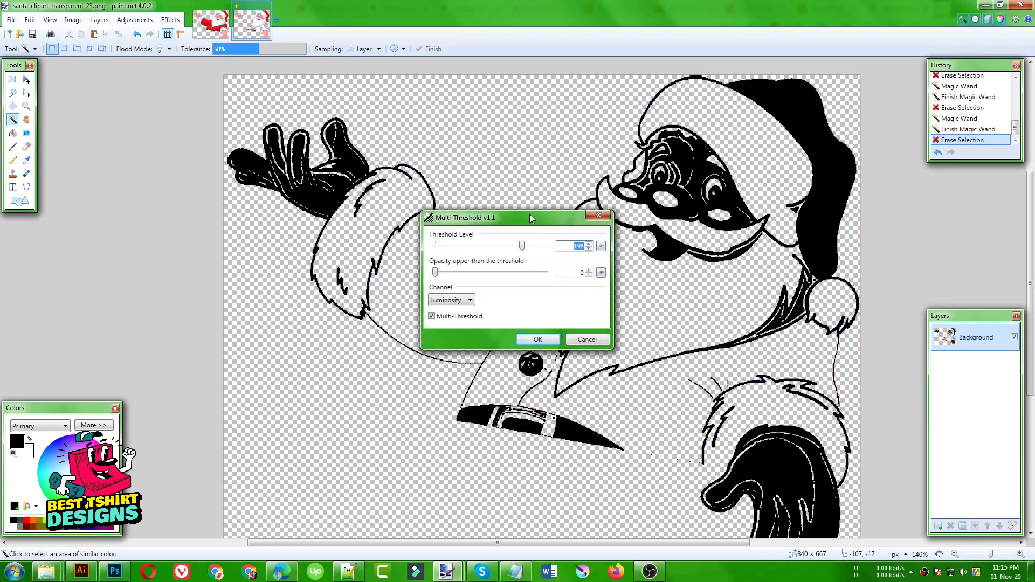
left_click_drag(530, 209, 204, 212)
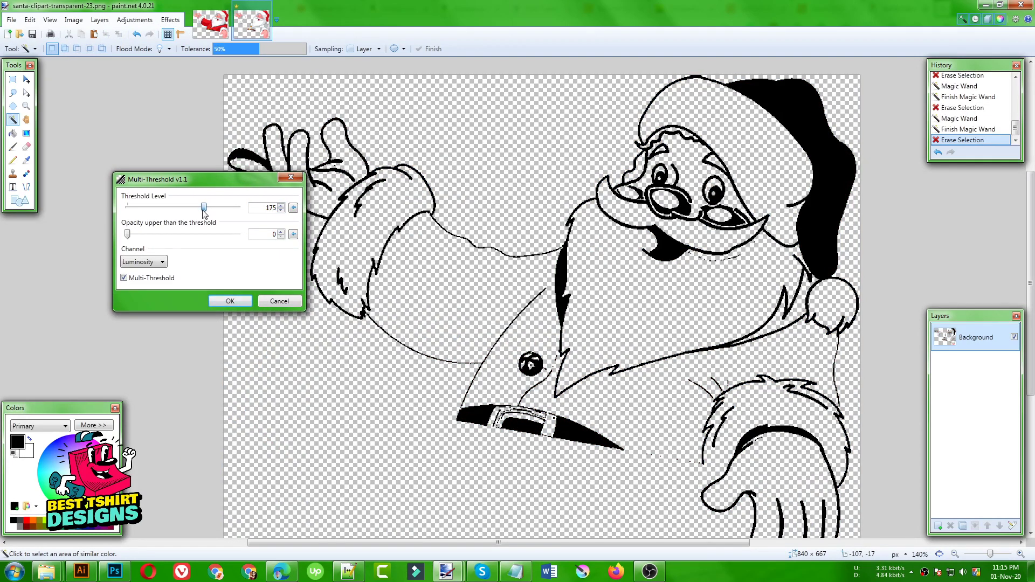
left_click(247, 299)
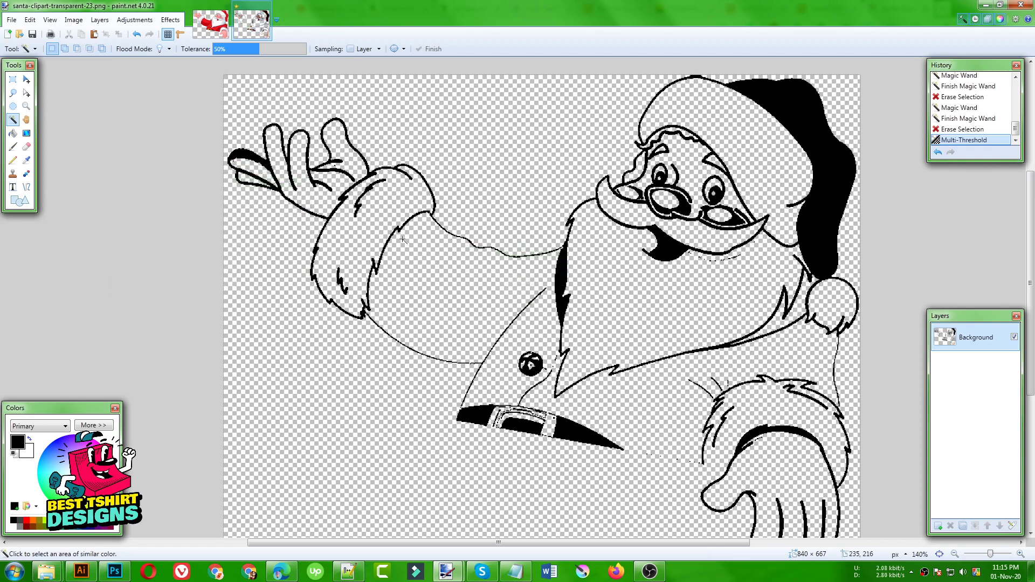
Copy a rectangular area of 292 × 380 pixels around Santa's raised arm into Illustrator's Untitled-1 document and place it beside the beer glass.
left_click(13, 80)
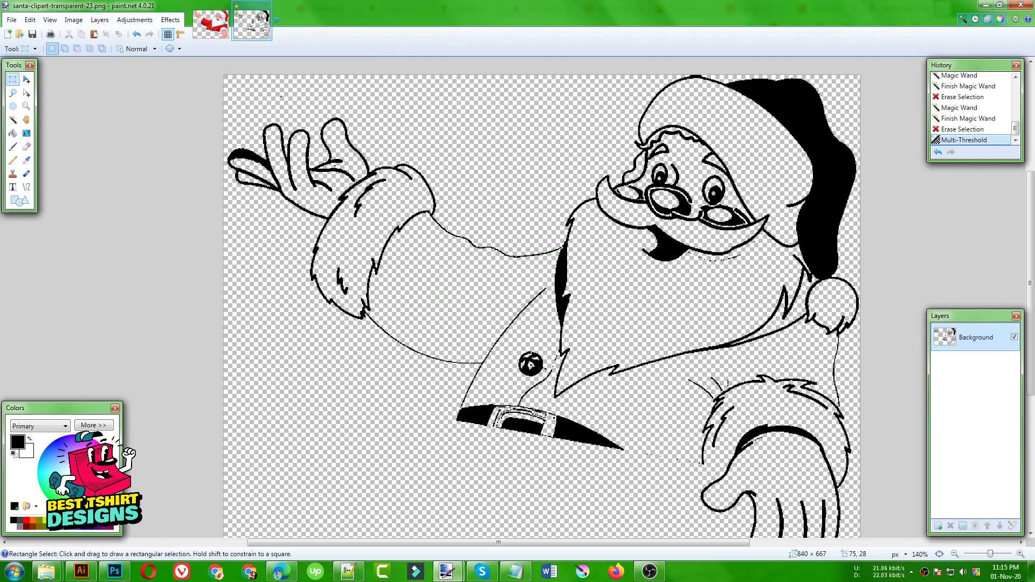
left_click_drag(281, 96, 503, 383)
key("ctrl+c")
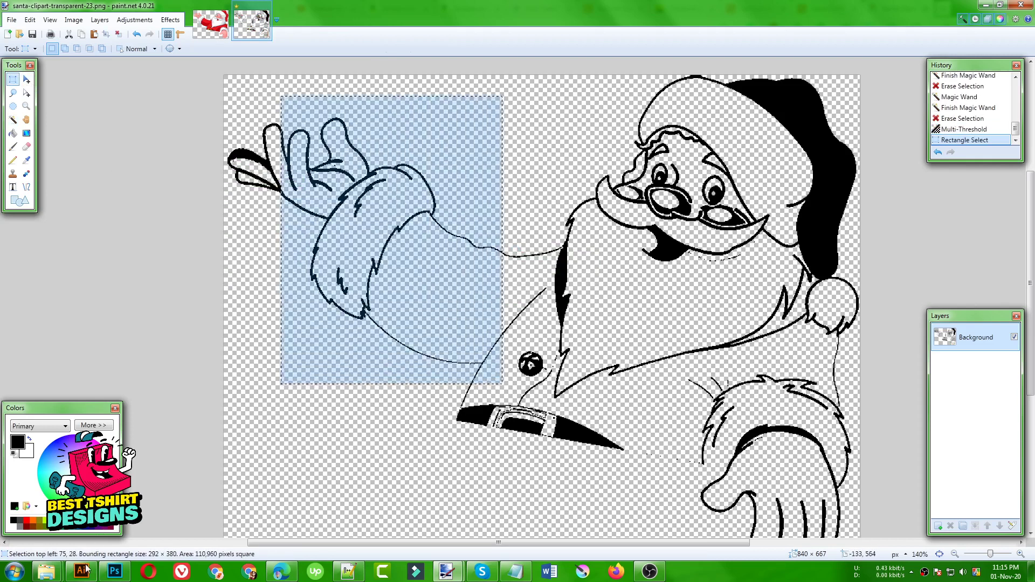
left_click(82, 571)
key("ctrl+v")
scroll(502, 318, "up", 1)
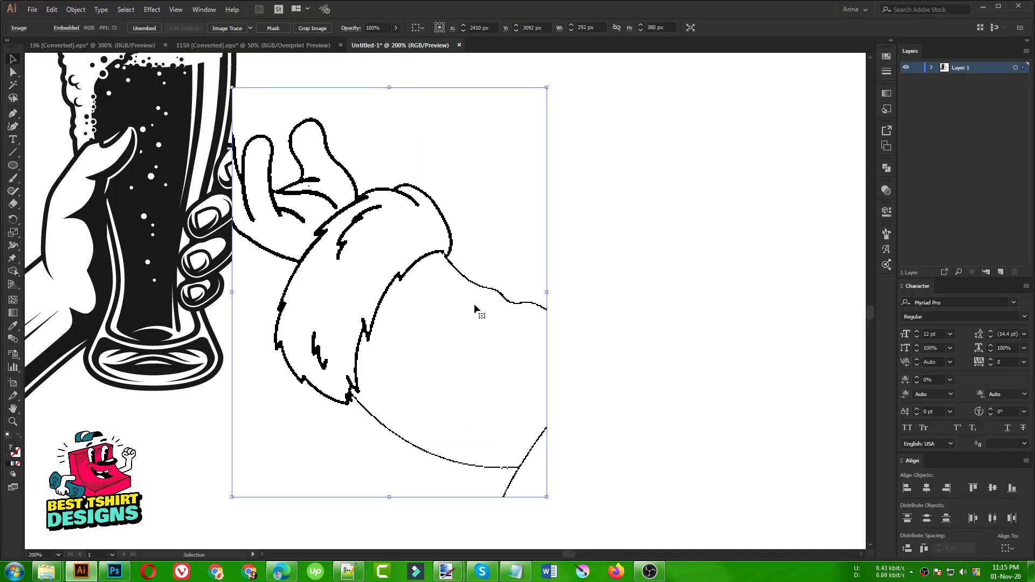
left_click_drag(453, 300, 564, 321)
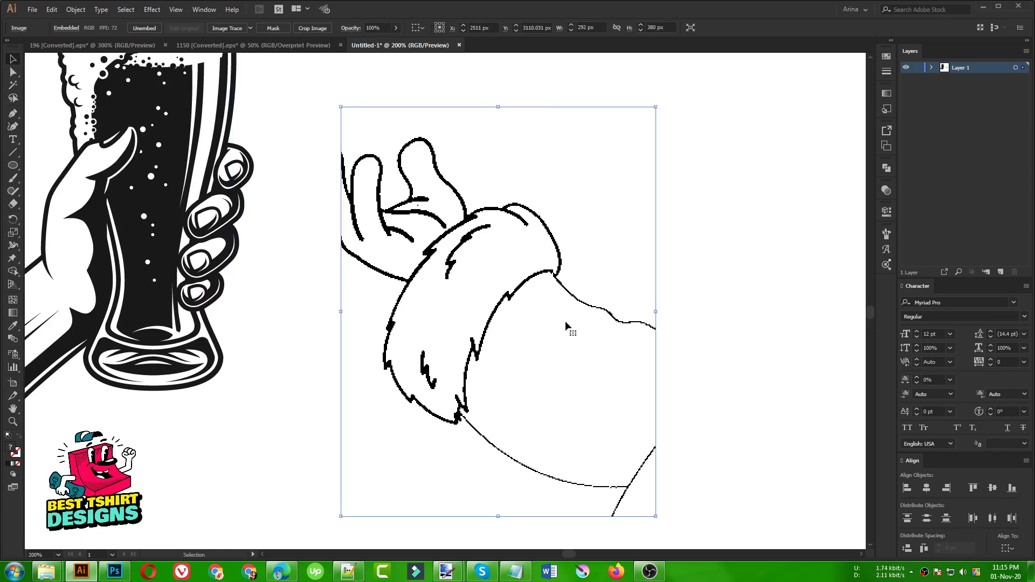
Trace the pasted arm image with the Silhouettes preset and expand the tracing into vector paths.
left_click(251, 29)
left_click(292, 163)
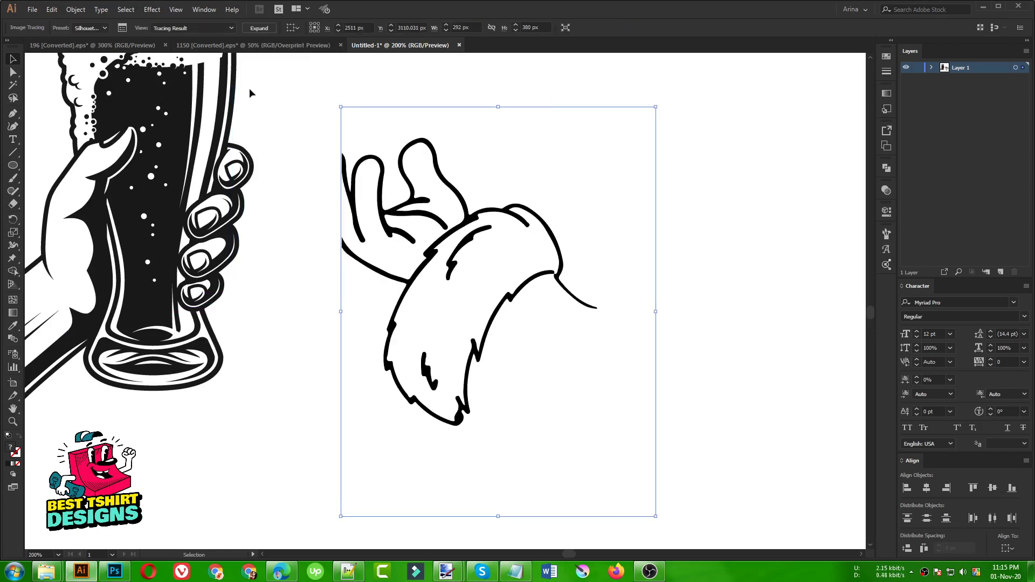
left_click(260, 28)
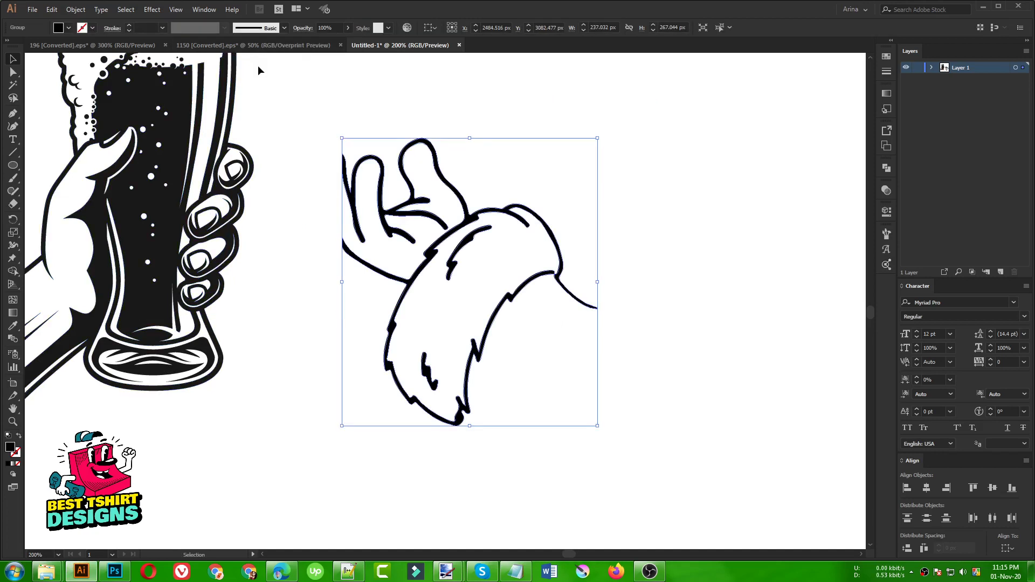
scroll(467, 222, "up", 2)
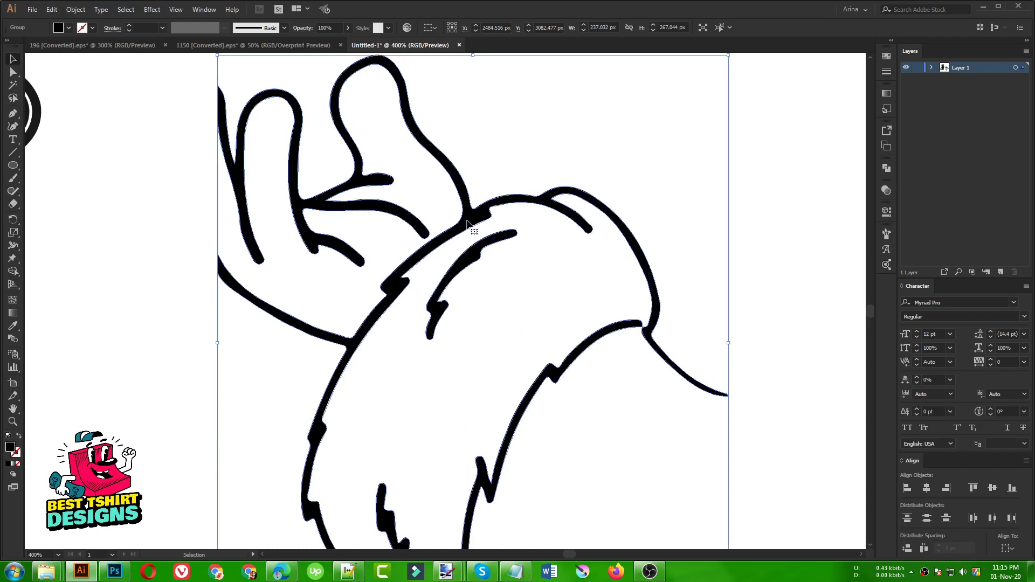
Shrink the Eraser and cut the traced hand's thumb, palm and wrist lines away from the fur cuff's outline.
key("shift+e")
scroll(458, 193, "up", 2)
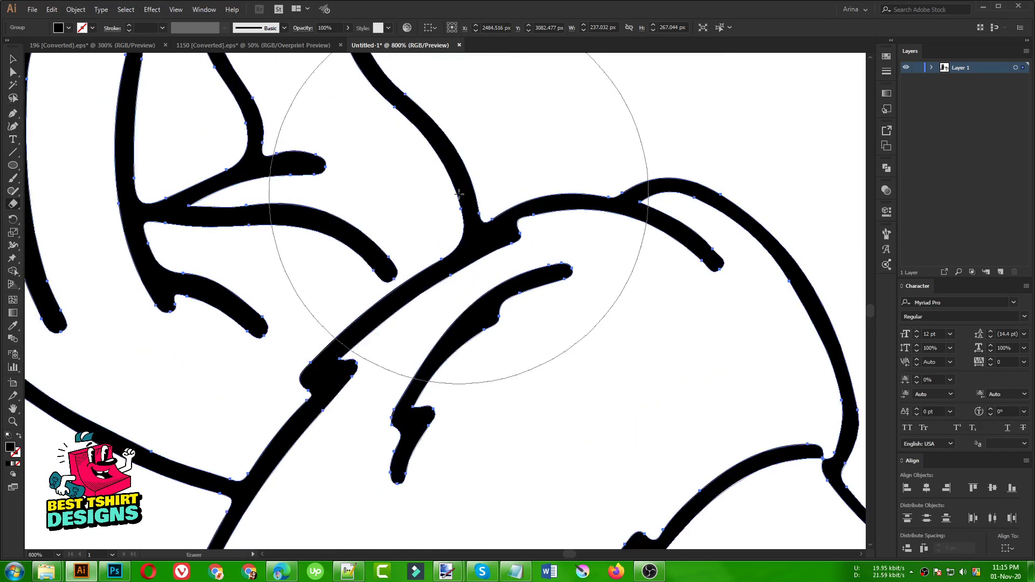
key("bracketleft")
key("bracketleft")
key("bracketleft")
key("bracketleft")
key("bracketleft")
key("bracketleft")
key("bracketleft")
key("bracketleft")
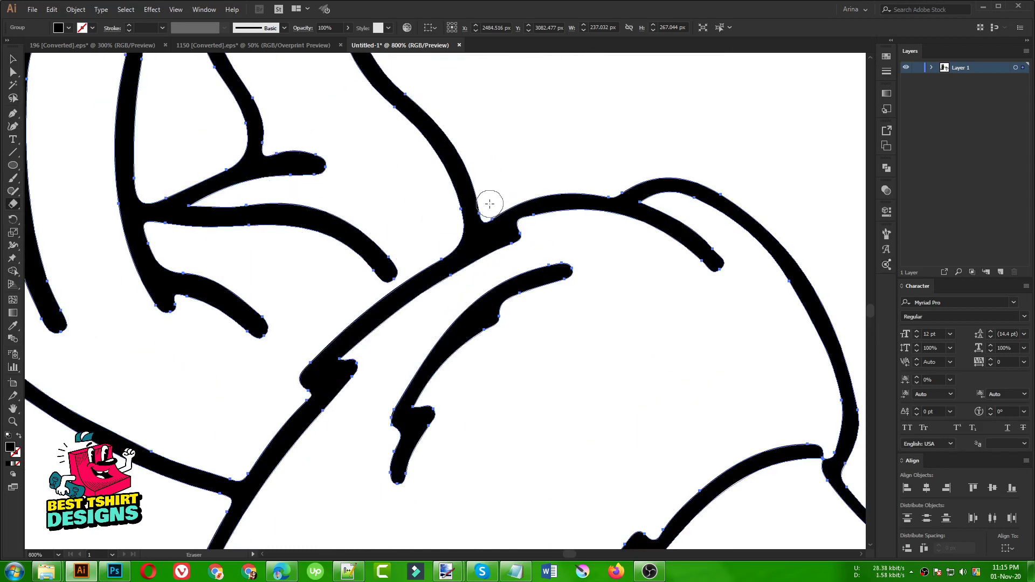
left_click_drag(490, 203, 363, 275)
scroll(285, 325, "down", 3)
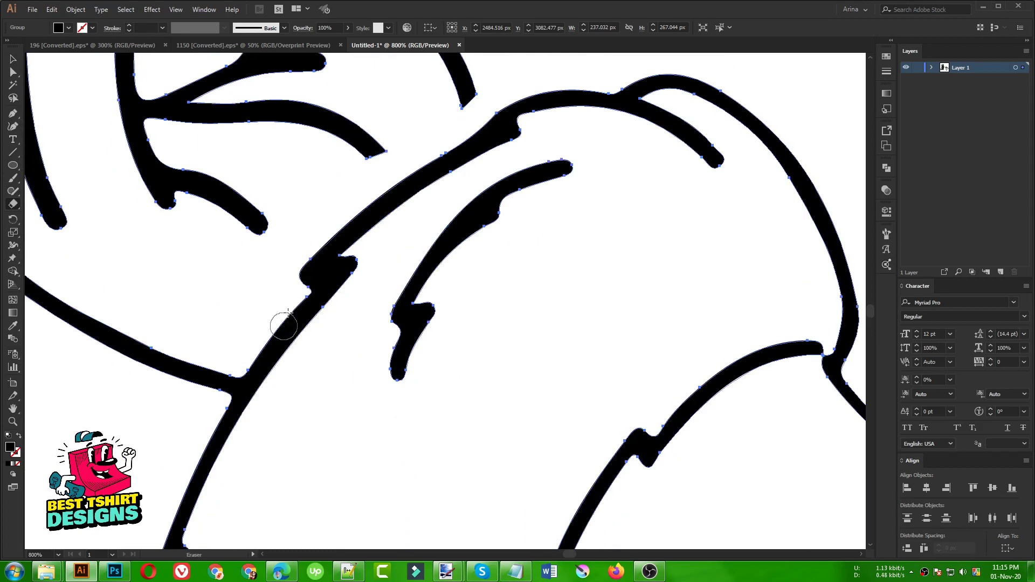
mouse_move(284, 325)
left_mouse_down()
mouse_move(233, 363)
mouse_move(196, 416)
mouse_move(224, 381)
left_mouse_up()
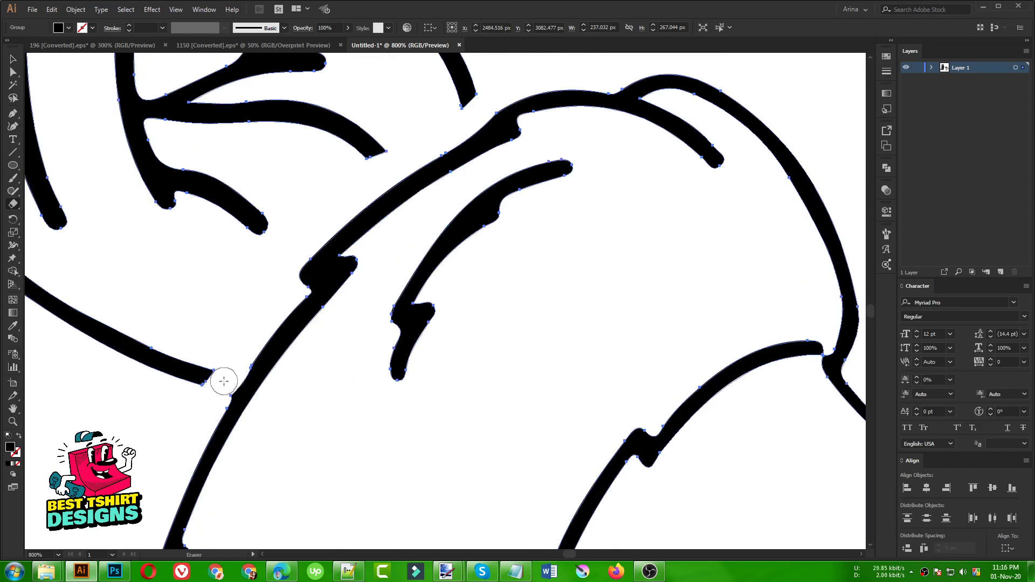
Erase the thin sleeve line trailing away from the upper inner corner of the fur cuff.
scroll(208, 307, "down", 2)
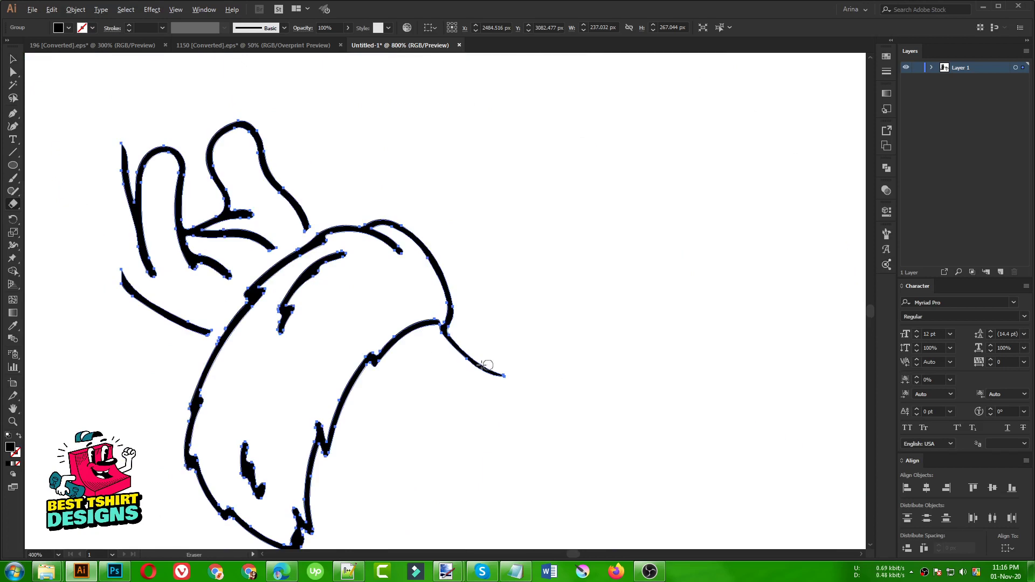
scroll(486, 366, "up", 2)
mouse_move(406, 317)
left_mouse_down()
mouse_move(397, 282)
mouse_move(364, 283)
mouse_move(388, 315)
mouse_move(434, 342)
mouse_move(596, 411)
mouse_move(476, 346)
left_mouse_up()
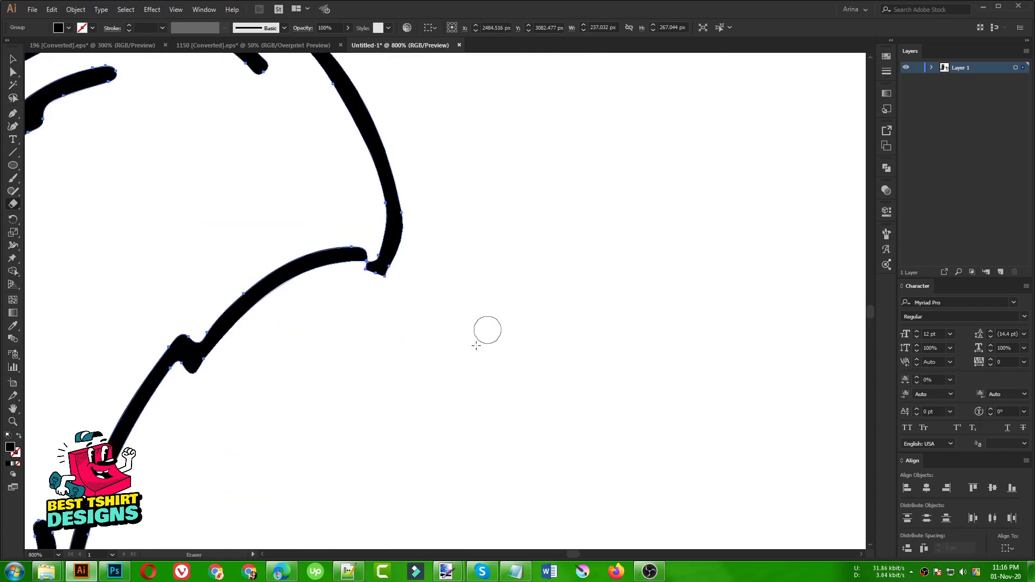
scroll(491, 302, "down", 3)
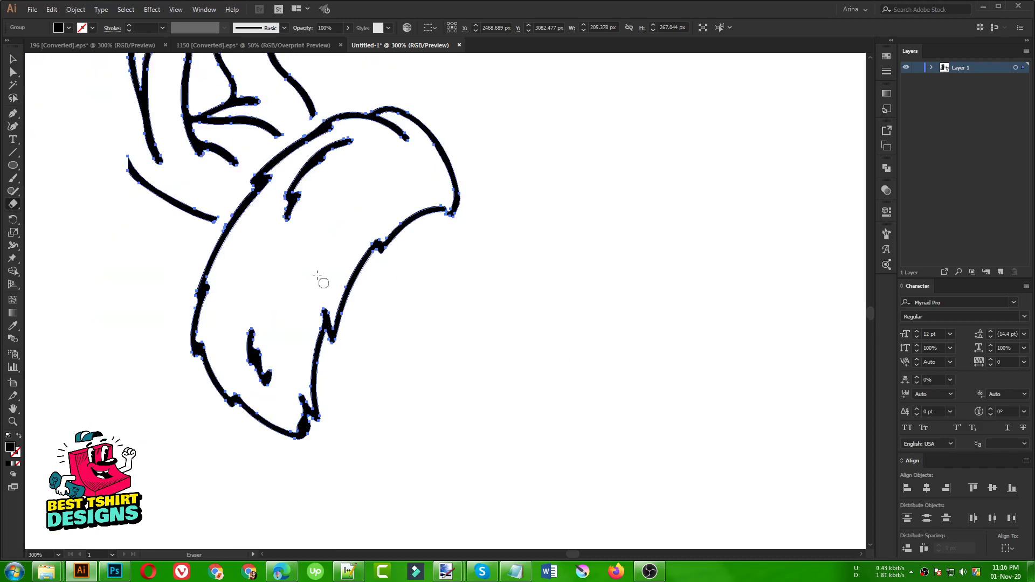
Isolate the traced group and delete all of the hand's lines, keeping only the fur cuff.
scroll(257, 206, "down", 2)
key("v")
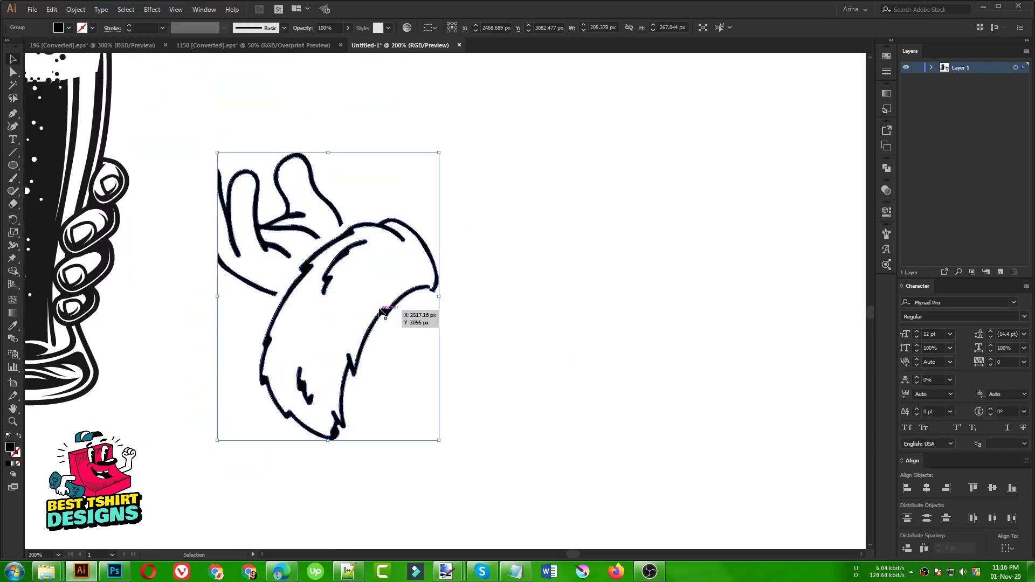
left_click(309, 271)
double_click(300, 258)
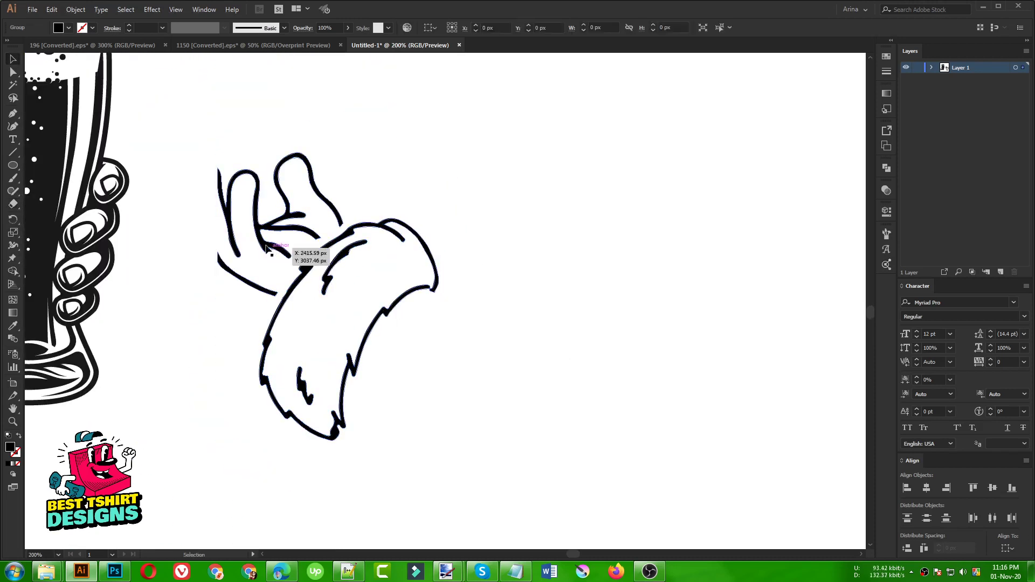
left_click_drag(197, 147, 264, 298)
key("Delete")
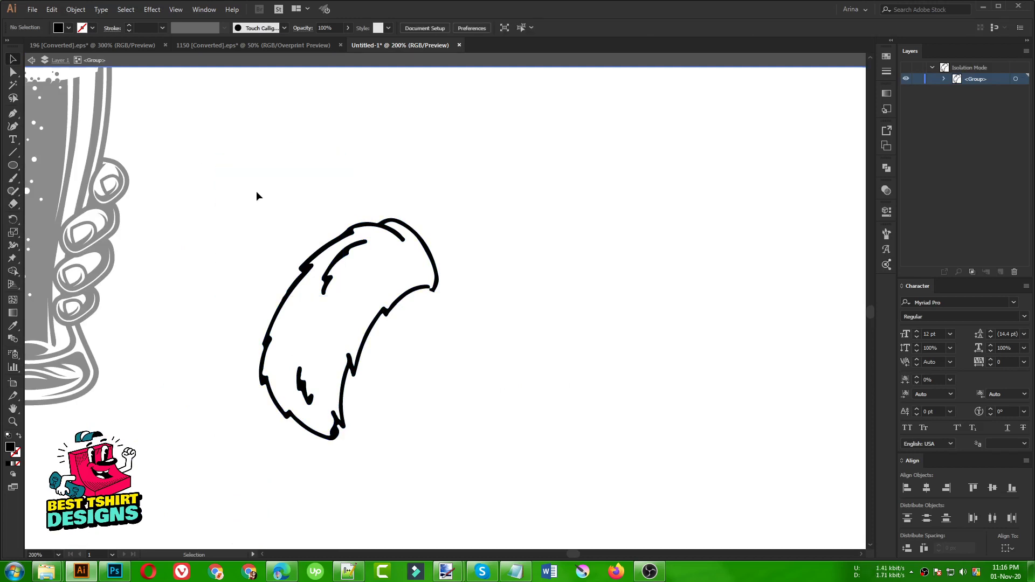
key("Escape")
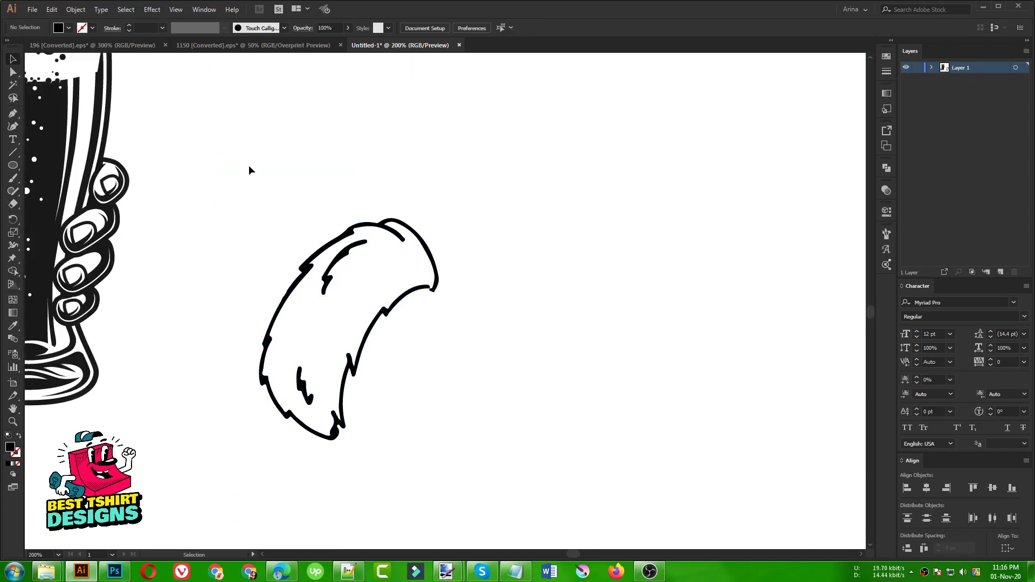
Draw the sleeve's lower edge with the Curvature tool from the cuff's bottom tip, with no fill and a 1 pt black stroke.
left_click(13, 127)
left_click(320, 424)
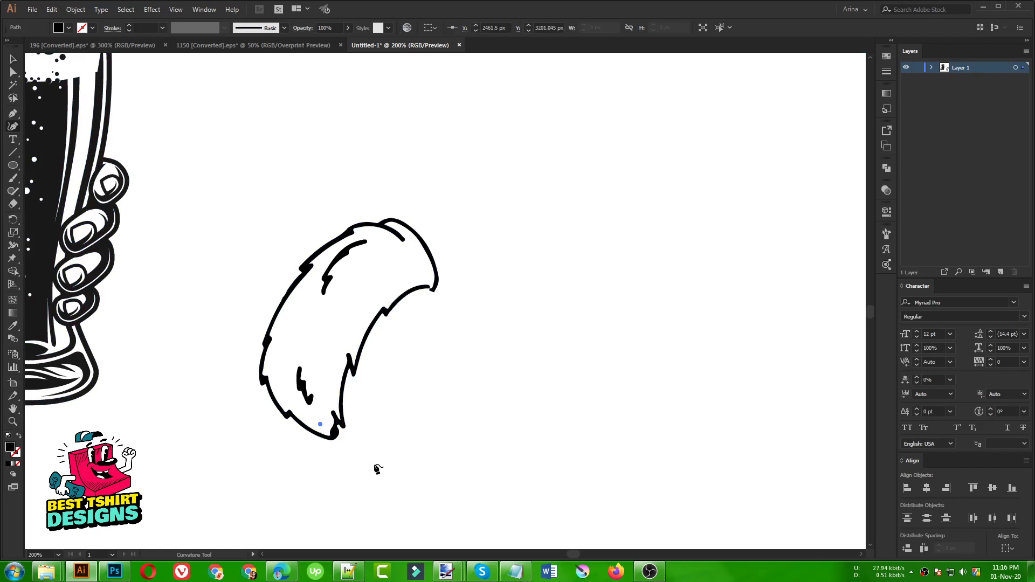
left_click(382, 465)
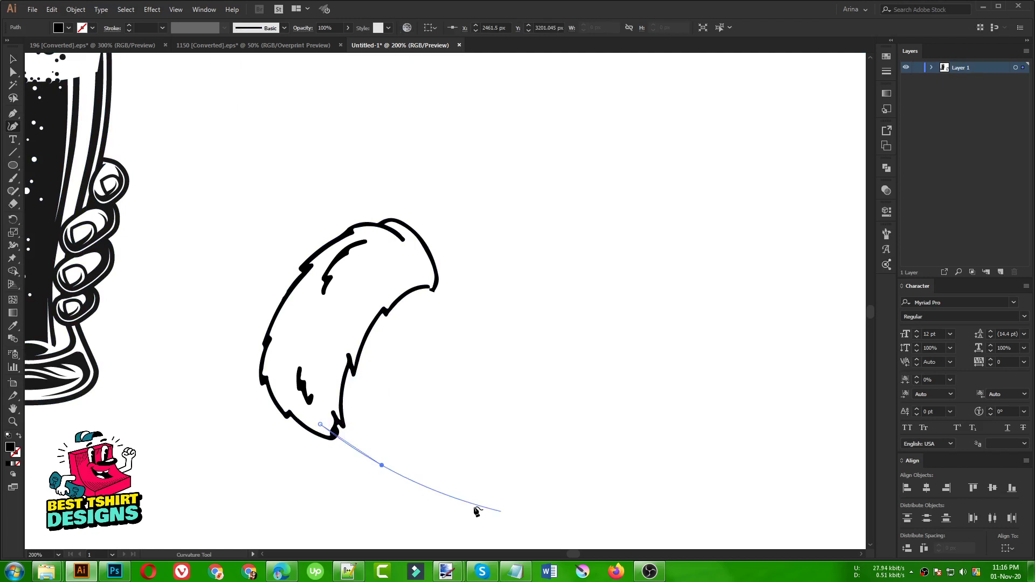
left_click(540, 523)
key("shift+x")
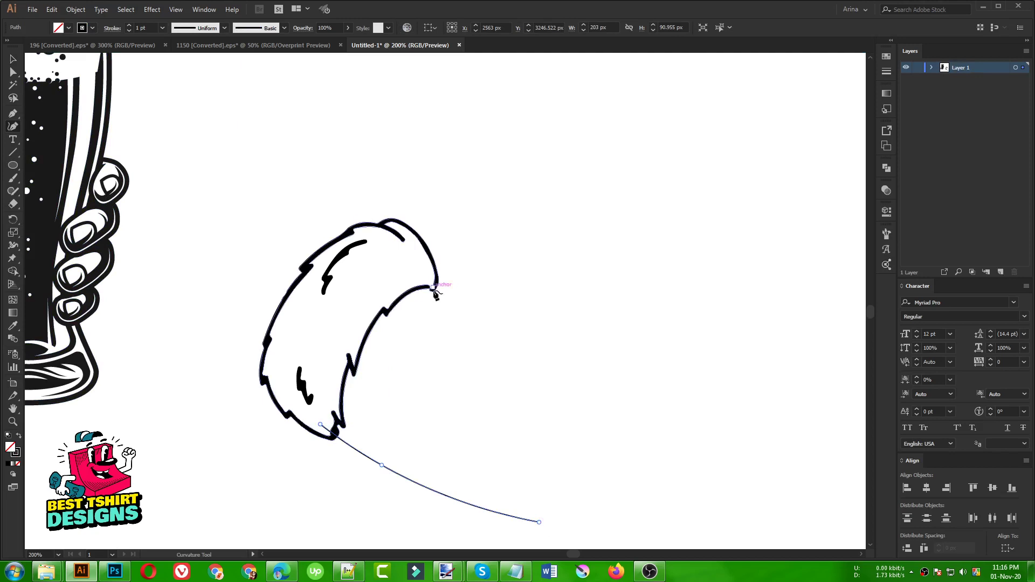
Draw a second curve from the cuff's upper inner corner and bend its far end upward as the sleeve's upper edge.
left_click(418, 272)
left_click(450, 309)
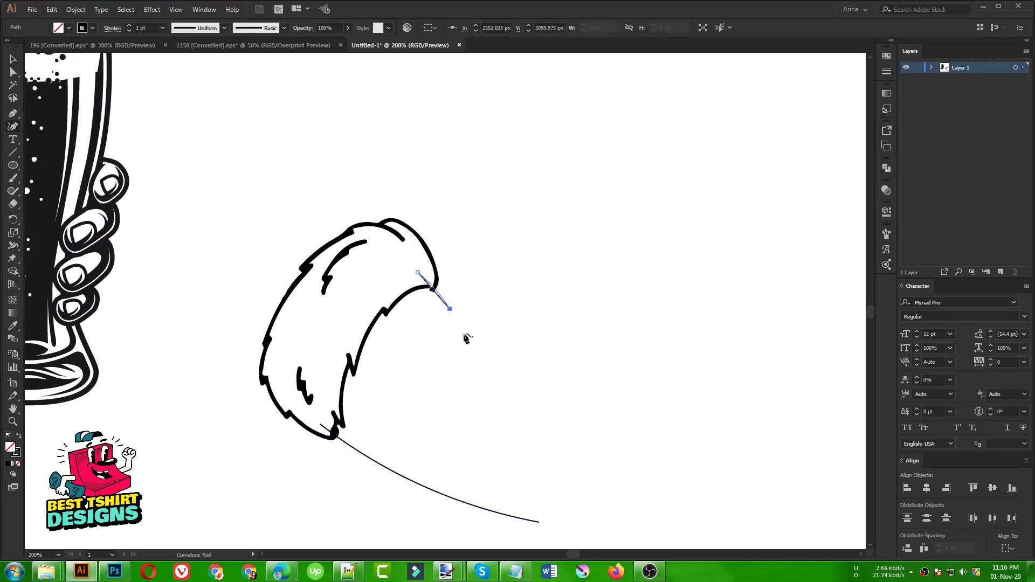
left_click(601, 429)
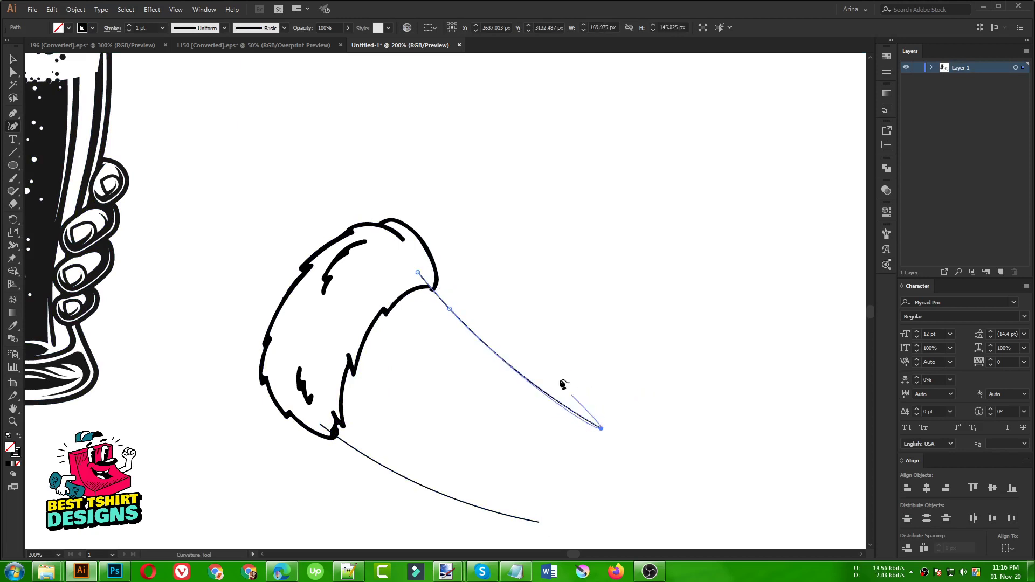
left_click_drag(602, 429, 654, 342)
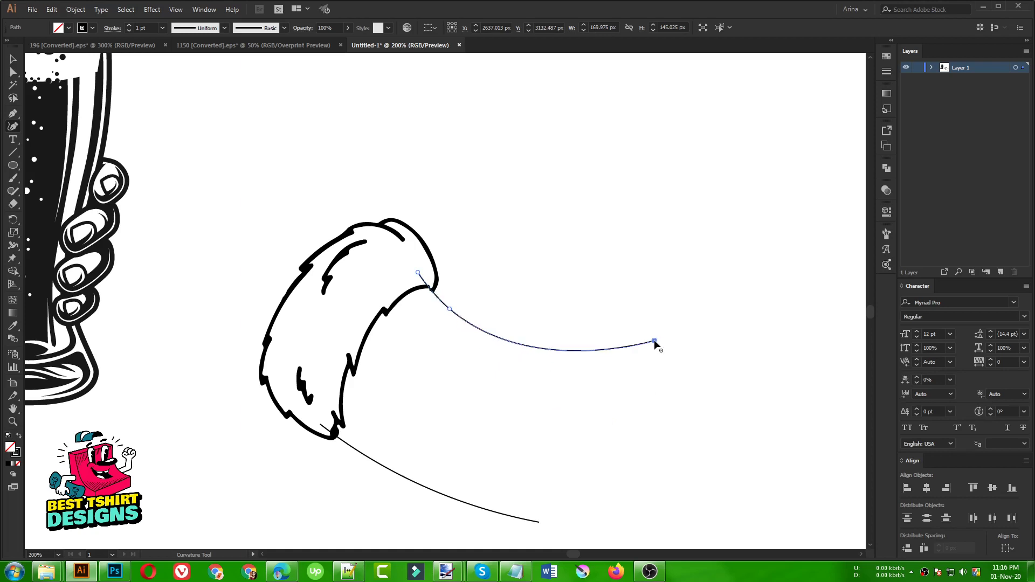
key("v")
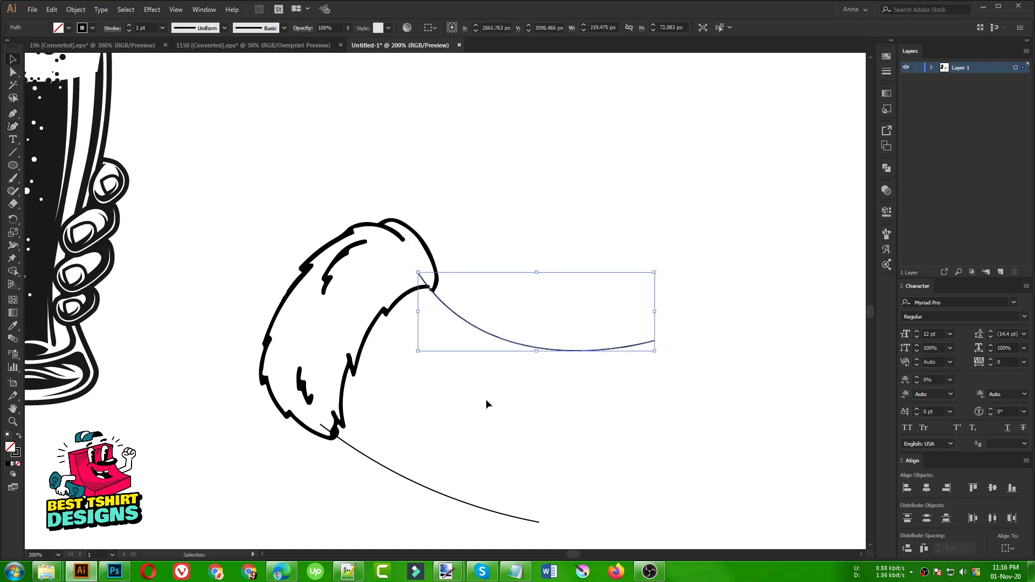
left_click(486, 400)
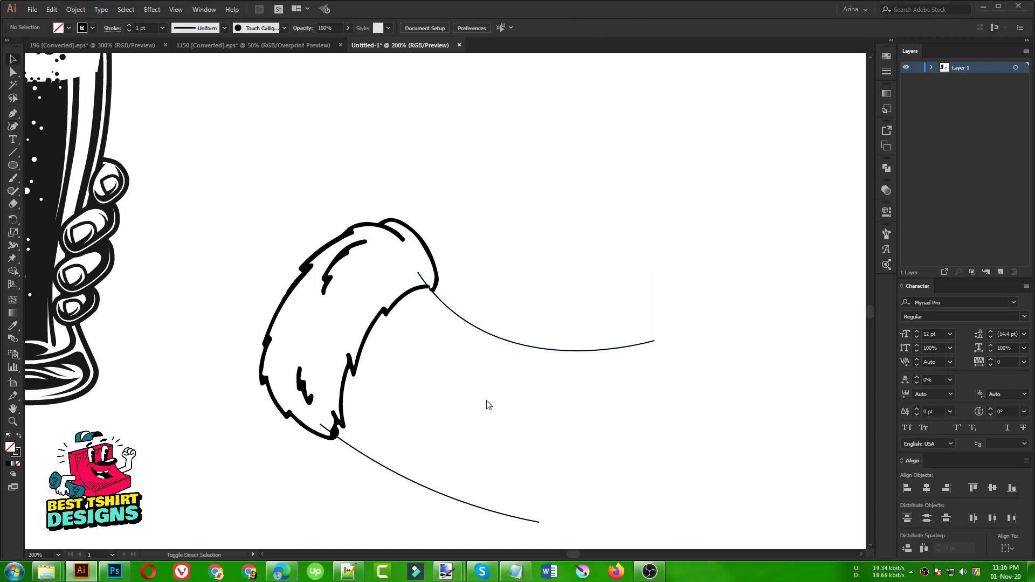
Copy the whole full-colour Santa image from paint.net into Illustrator's Untitled-1 document and place it clear of the beer hand and cuff.
key("shift+ctrl+p")
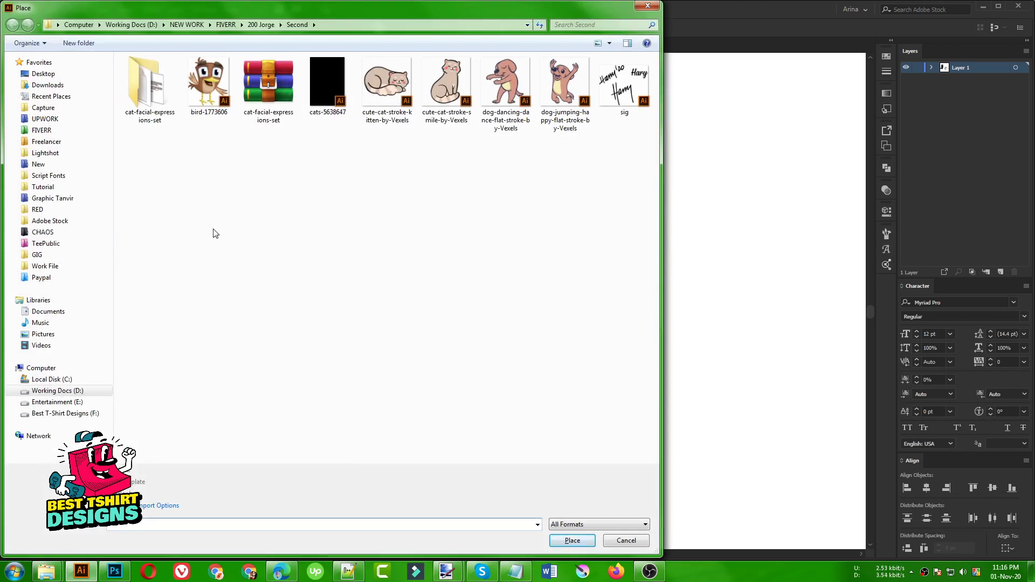
left_click(626, 541)
mouse_move(446, 571)
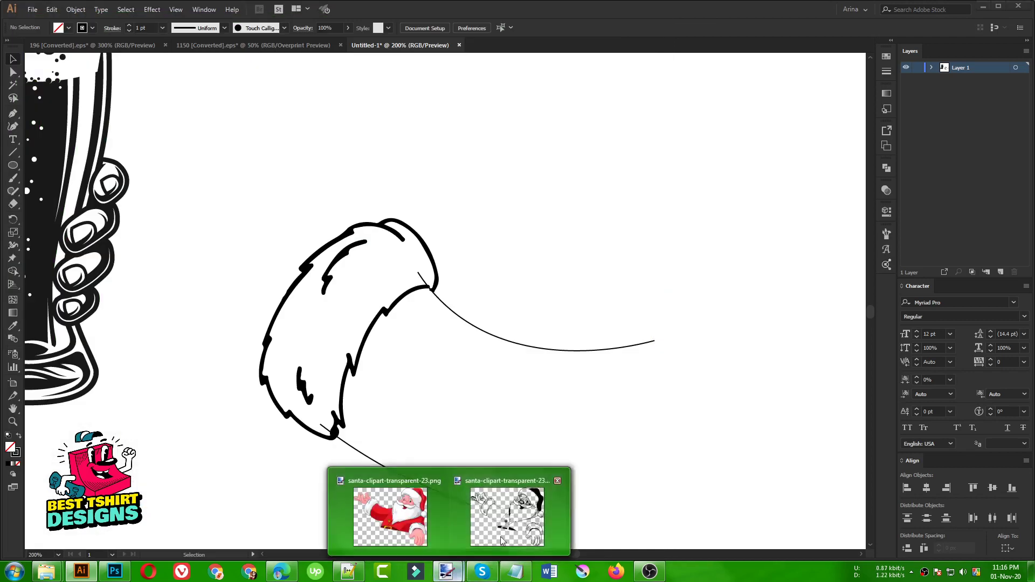
left_click(512, 522)
left_click(203, 35)
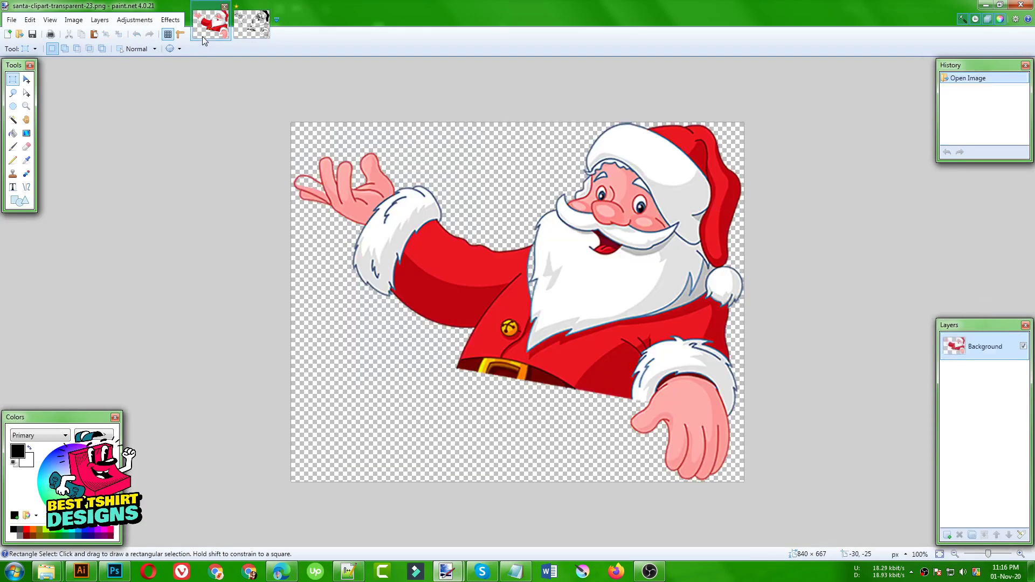
key("ctrl+a")
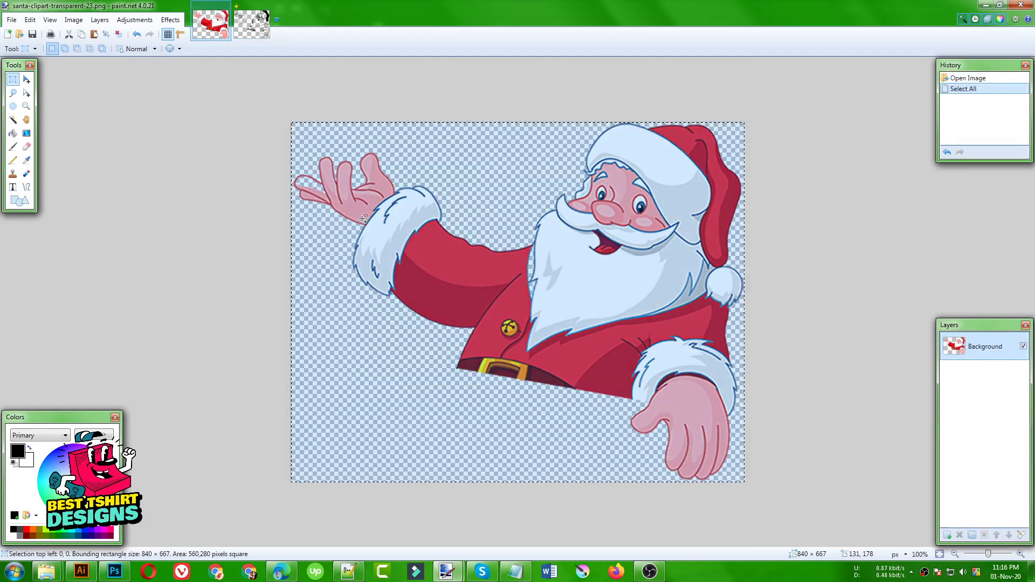
key("ctrl+c")
key("alt+Tab")
key("ctrl+v")
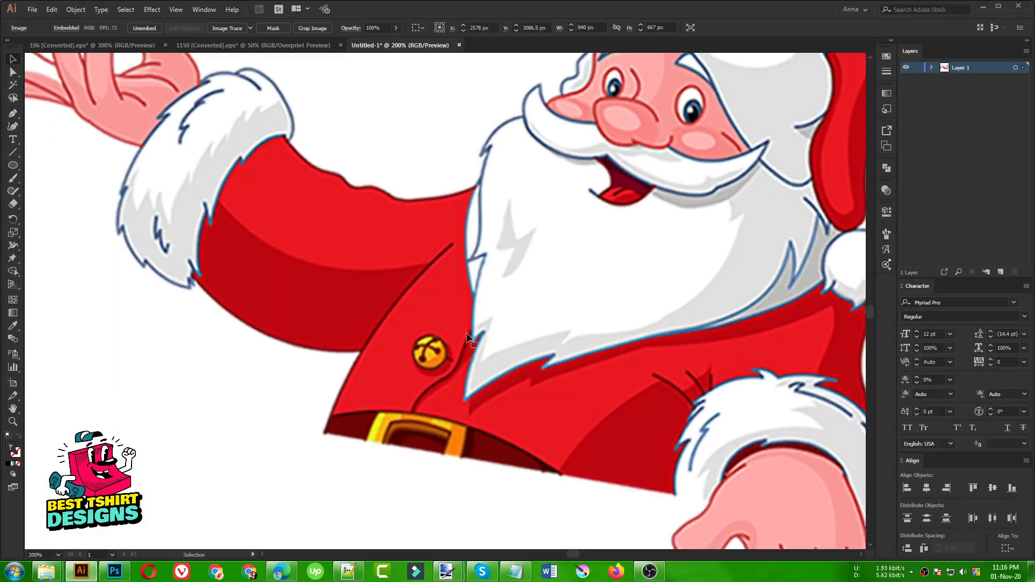
key("ctrl+0")
left_click_drag(348, 311, 616, 268)
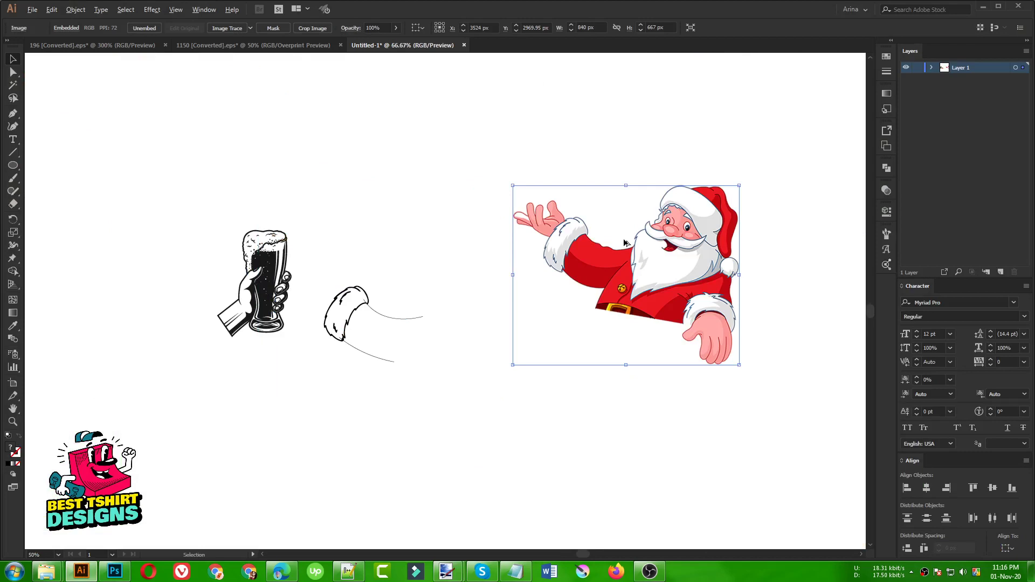
Trace the lower edge of Santa's red sleeve with the Curvature tool, from inside the cuff to the armpit.
scroll(626, 243, "up", 3)
scroll(558, 244, "up", 1)
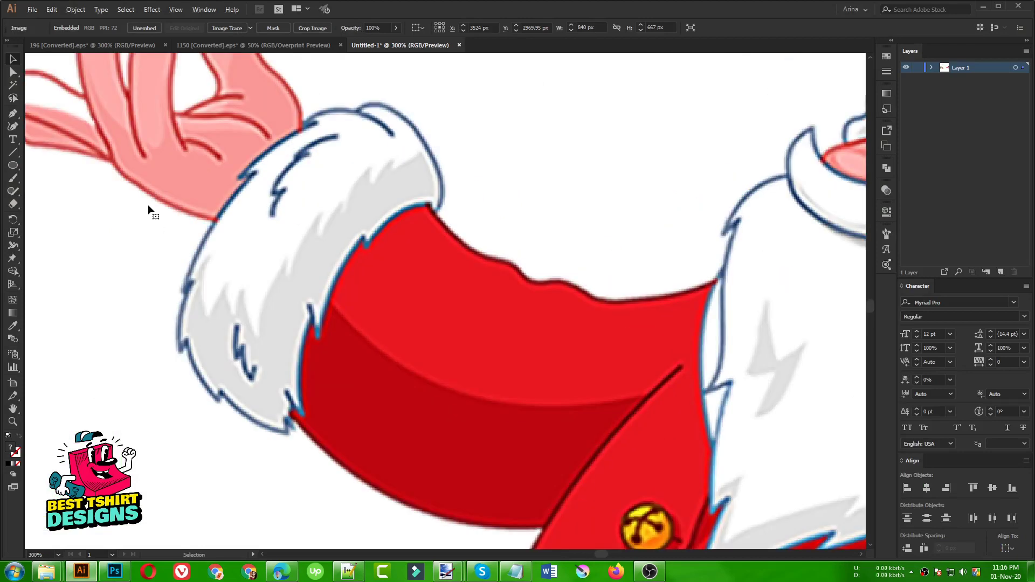
key("shift+grave")
left_click(274, 393)
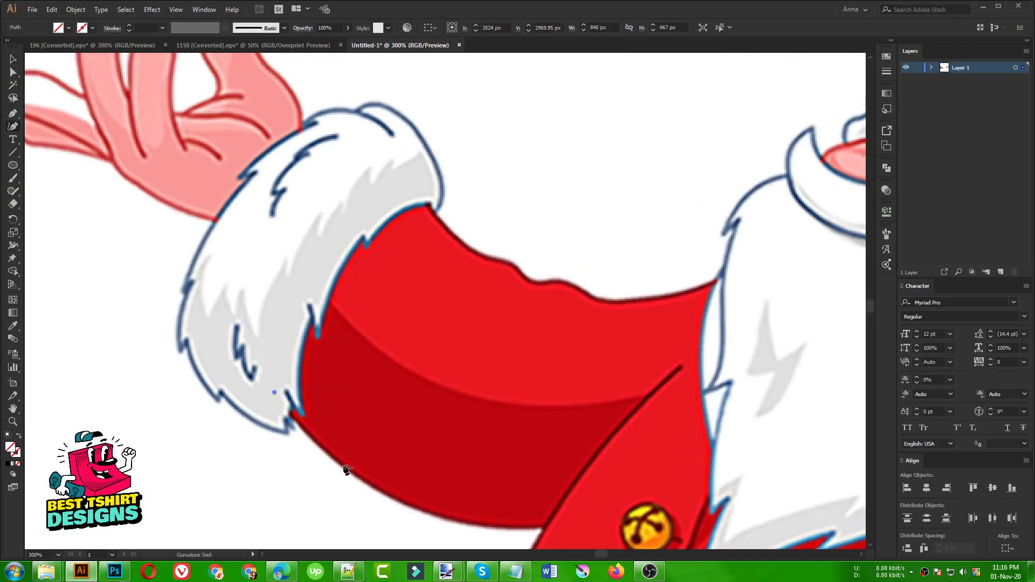
left_click(395, 496)
left_click(578, 522)
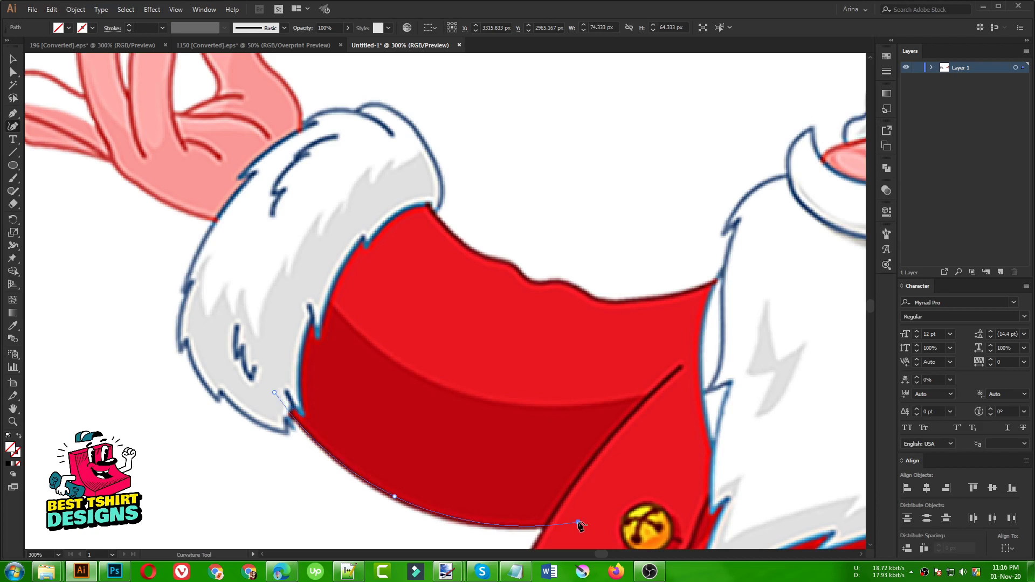
key("Escape")
Trace the wavy upper edge of the red sleeve with the Curvature tool, from the cuff to the beard.
left_click(422, 185)
left_click(462, 238)
left_click(509, 262)
left_click(526, 276)
left_click(549, 284)
left_click(564, 281)
left_click(597, 298)
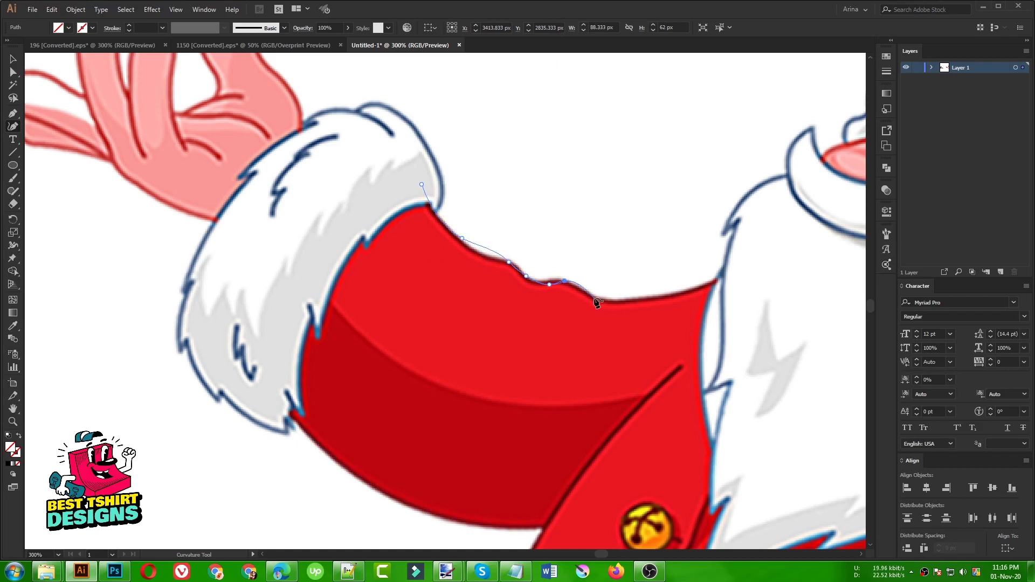
left_click(706, 284)
left_click(699, 288)
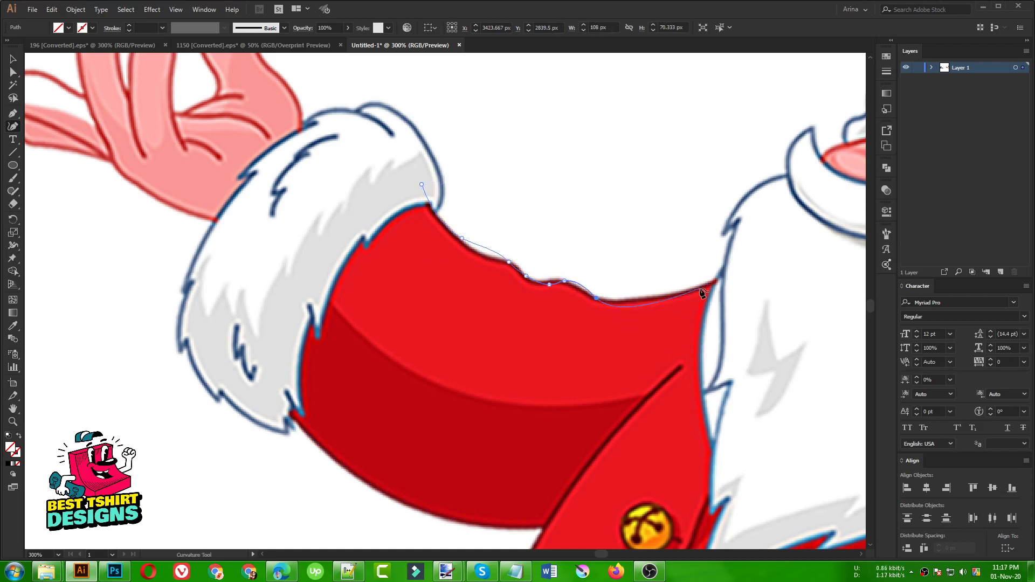
Continue the upper sleeve path down along the armpit crease and join it to the end of the lower sleeve path.
left_click(562, 490)
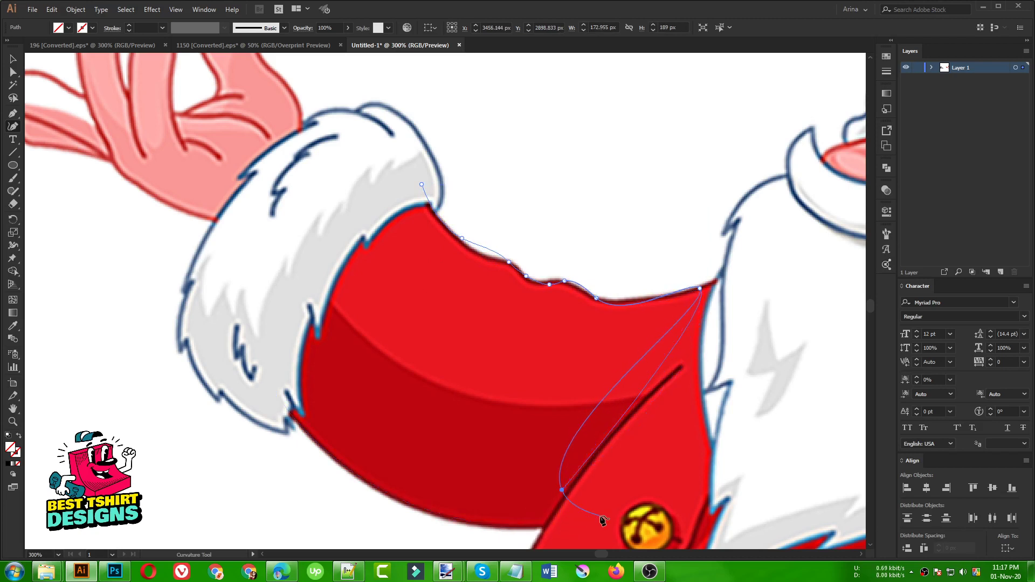
left_click(578, 522)
left_click(578, 523)
Move the traced sleeve outline off Santa into the empty area beside the raised hand and set its stroke to 10 pt.
key("v")
scroll(449, 317, "down", 2)
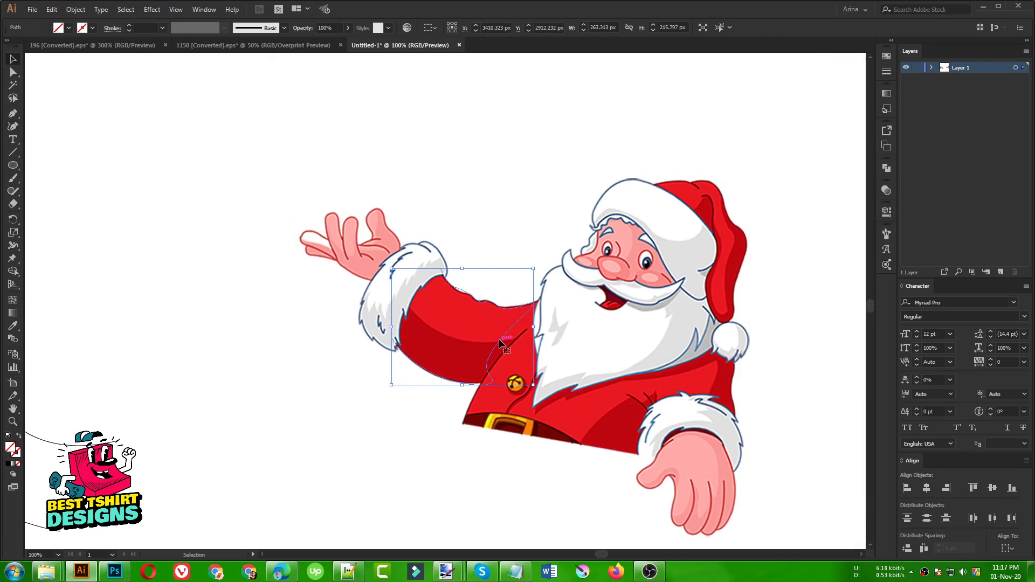
left_click_drag(499, 344, 217, 273)
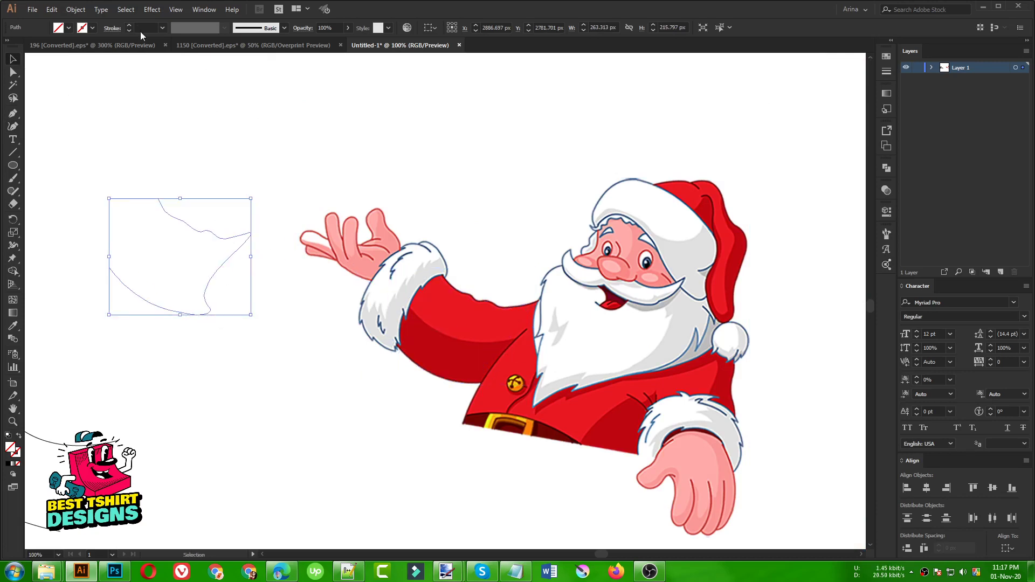
left_click(141, 31)
Delete the two thin sleeve curves attached to the traced fur cuff.
scroll(417, 234, "down", 2)
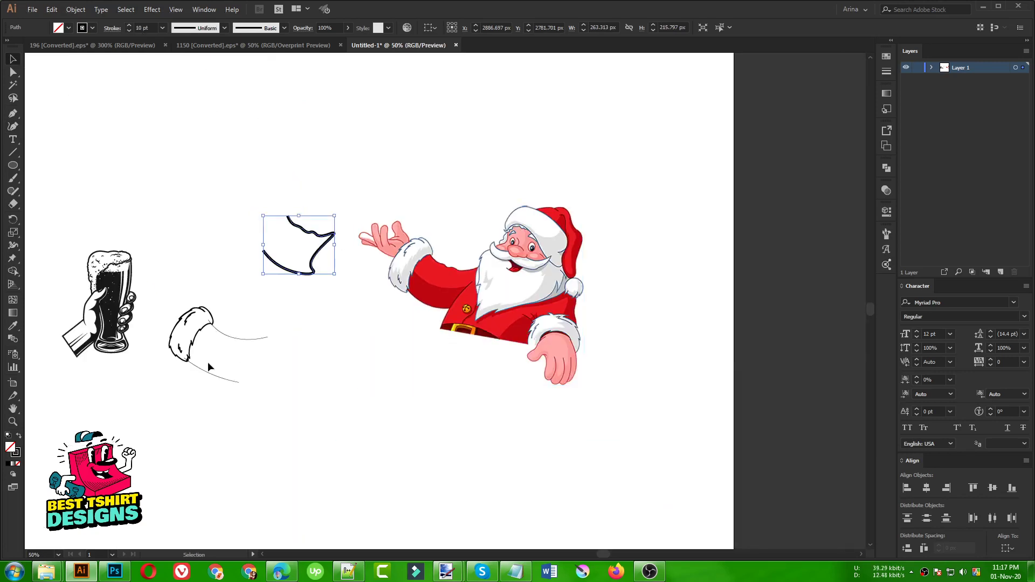
scroll(208, 361, "up", 2)
left_click(227, 380)
key("Delete")
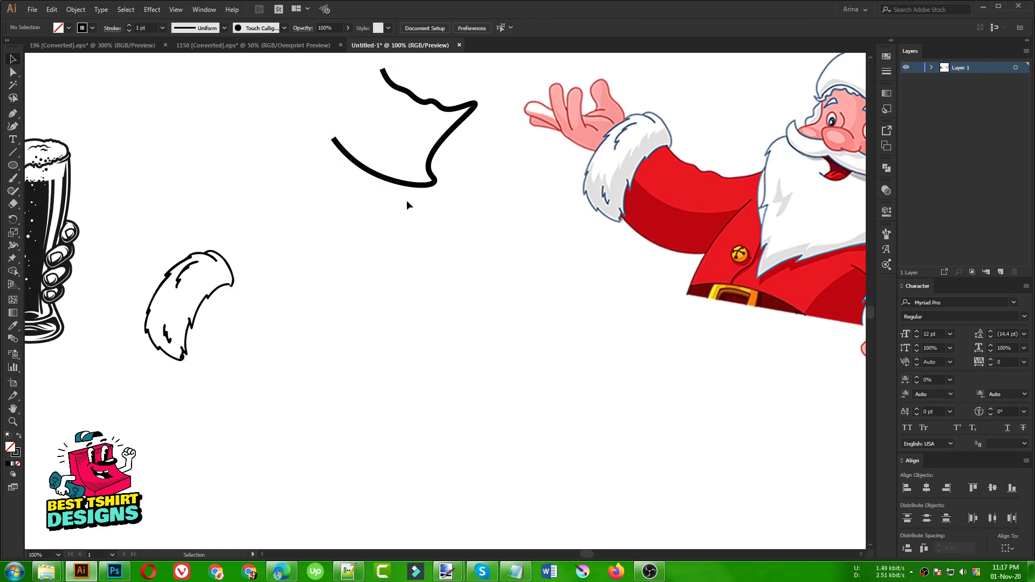
Position the sleeve outline against the fur cuff and set its stroke weight to 4 pt.
left_click_drag(405, 183, 249, 386)
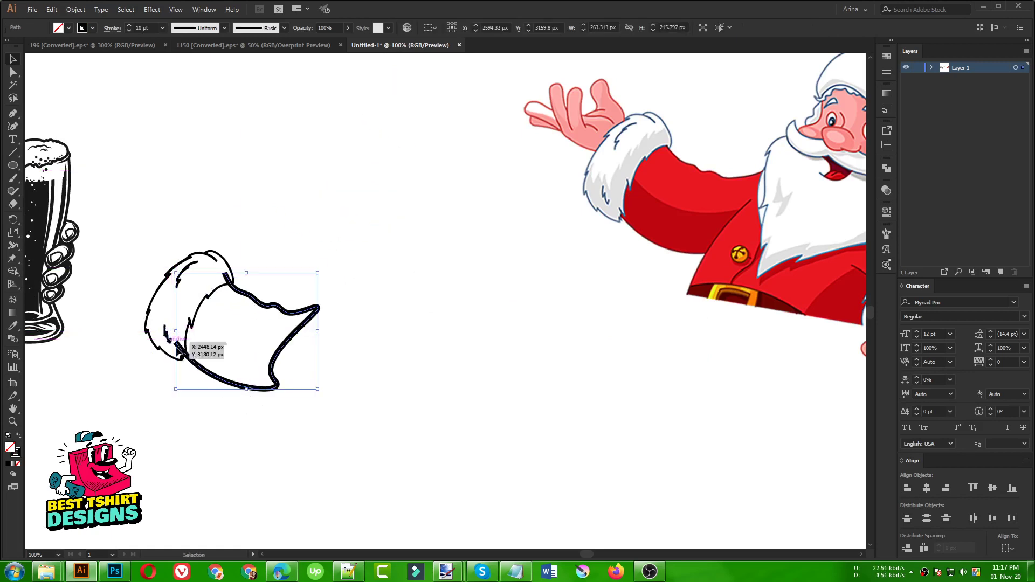
scroll(132, 323, "up", 1)
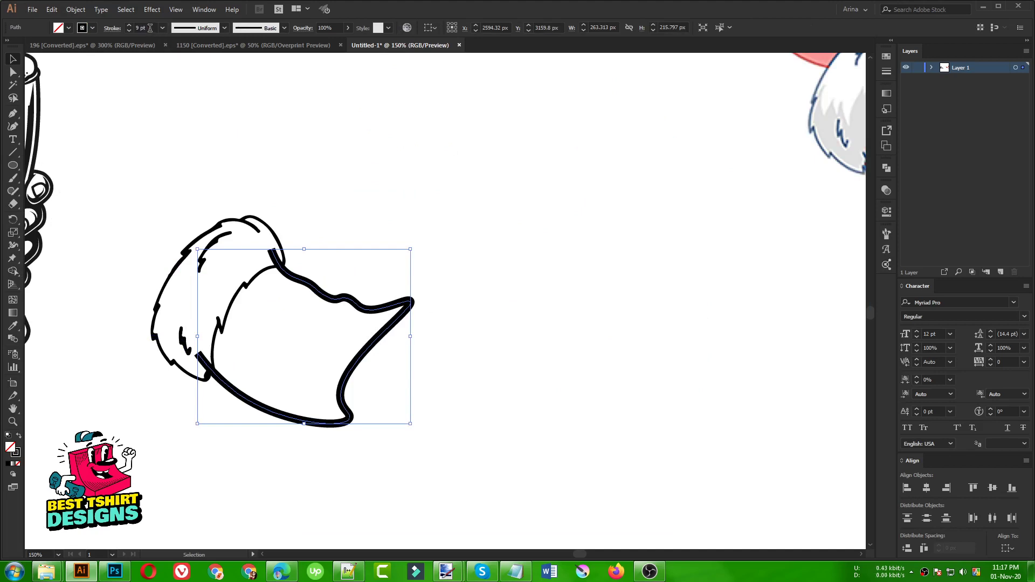
scroll(150, 28, "down", 5)
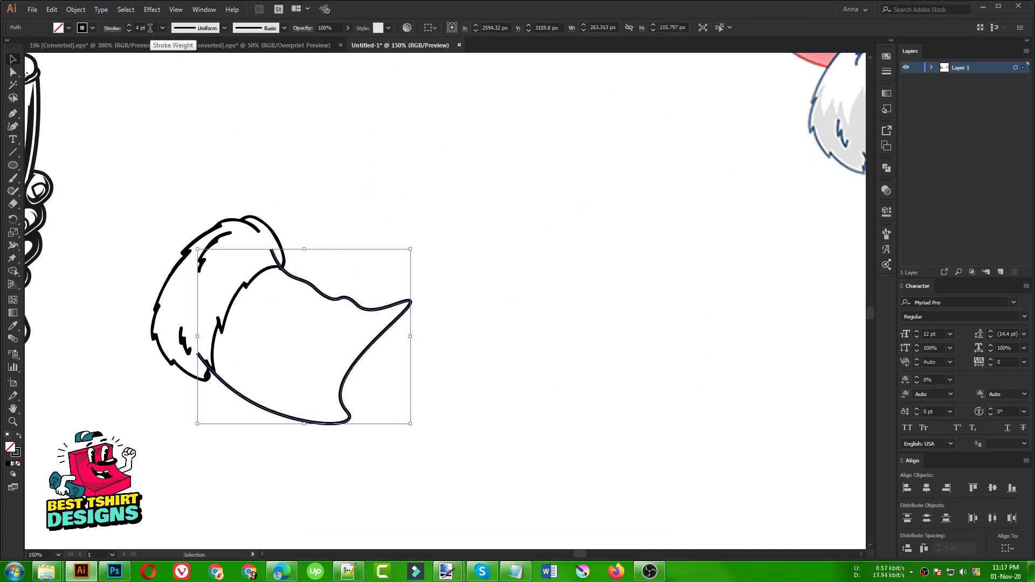
scroll(150, 28, "up", 1)
left_click(277, 119)
Select the cuff and sleeve together and expand their fills and strokes into shapes.
left_click_drag(165, 158, 442, 470)
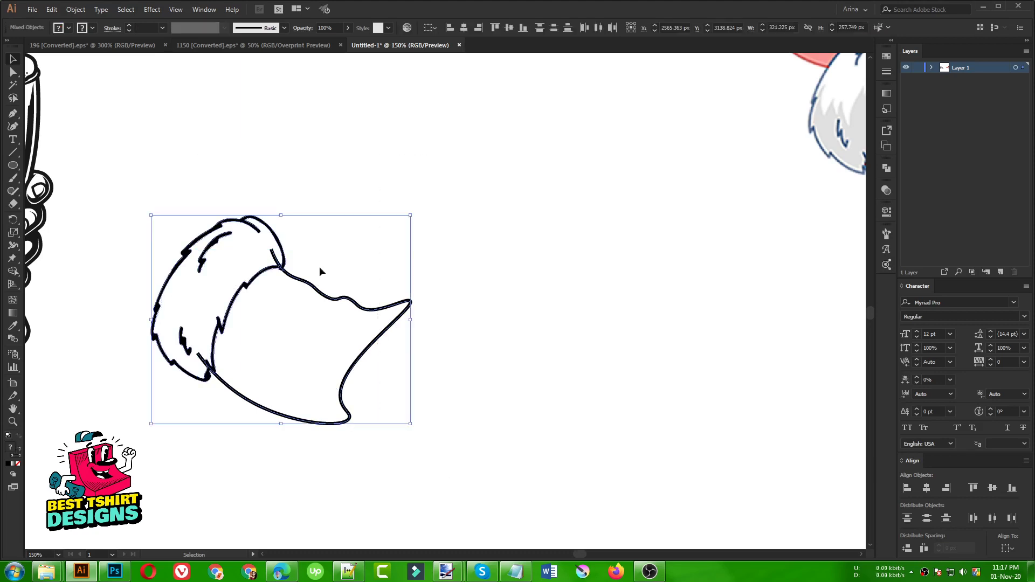
left_click(85, 9)
left_click(96, 122)
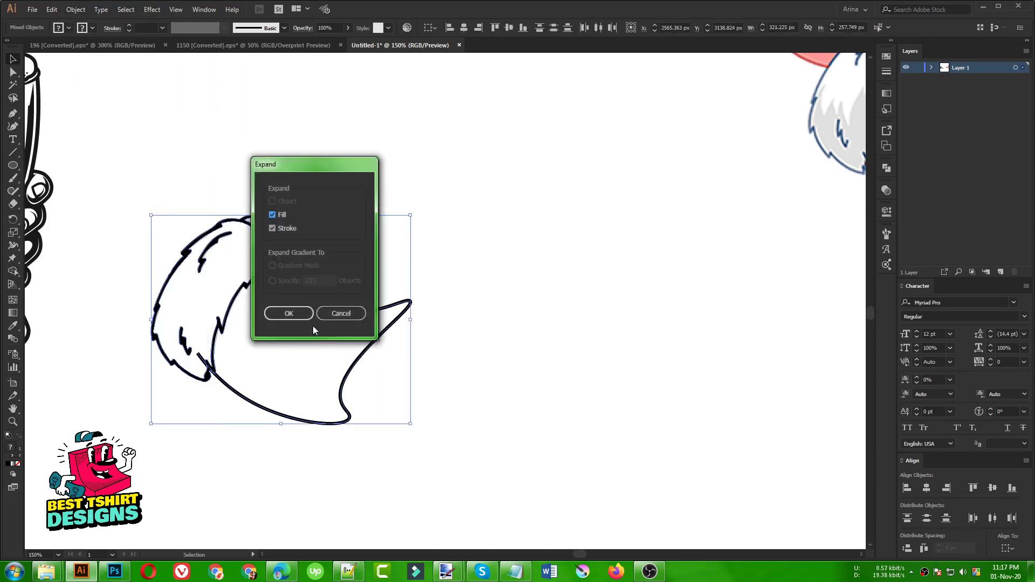
left_click(289, 313)
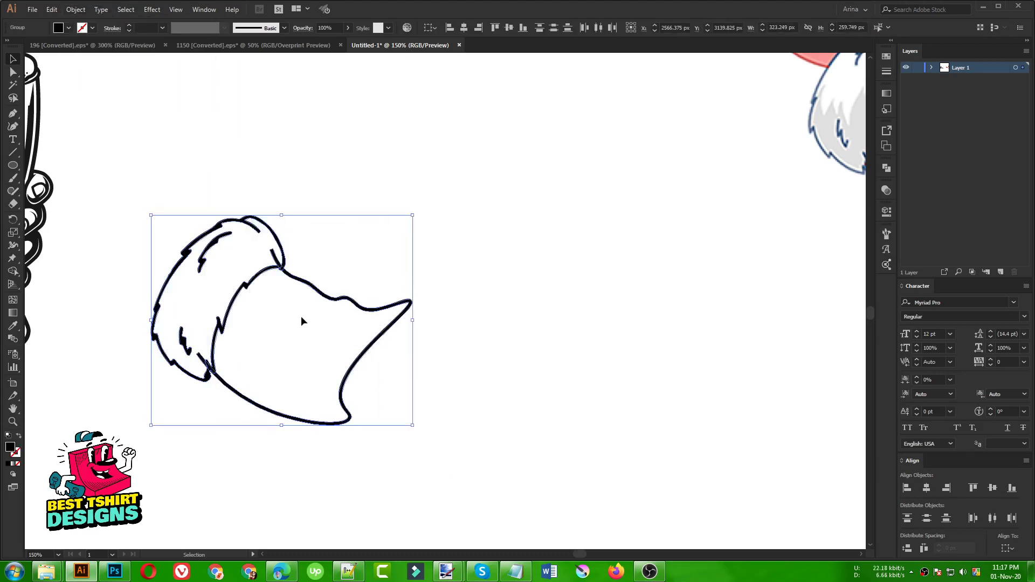
Enlarge the expanded sleeve outline slightly and nudge it so both open ends overlap the cuff's inner corners.
left_click(229, 358)
scroll(230, 360, "up", 3)
left_click(222, 406)
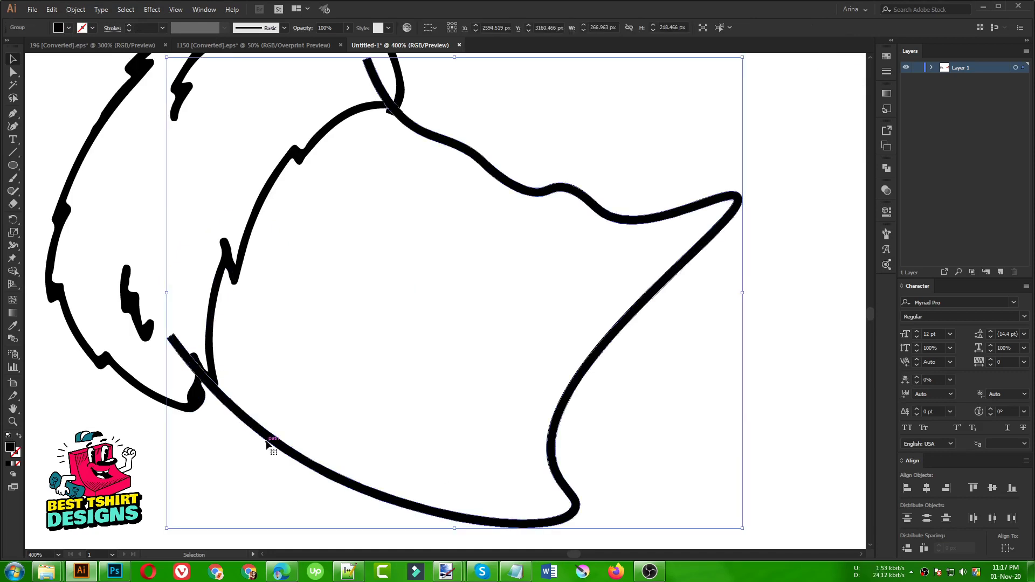
left_click_drag(167, 527, 162, 532)
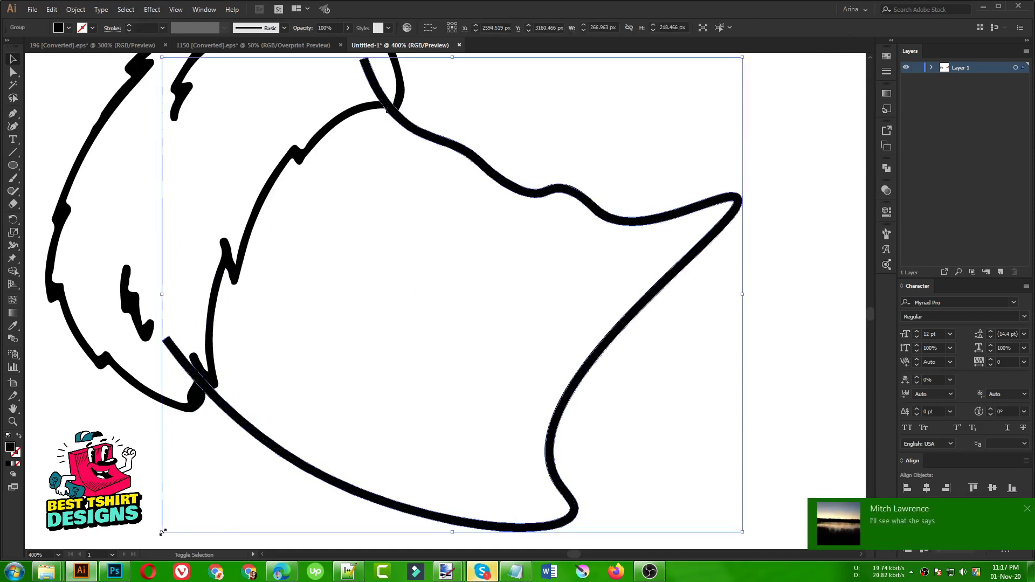
left_click(345, 395)
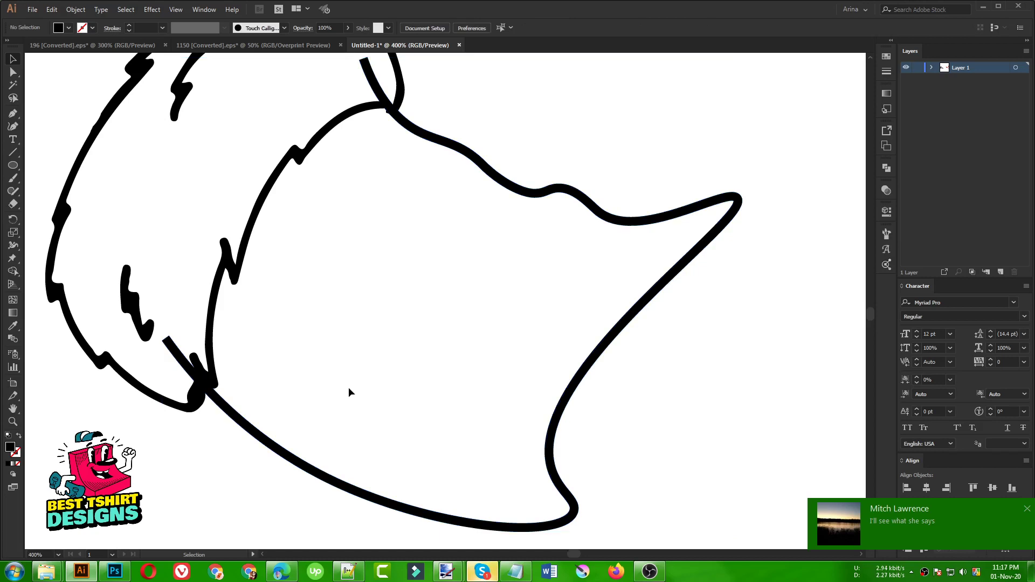
left_click_drag(238, 425, 240, 428)
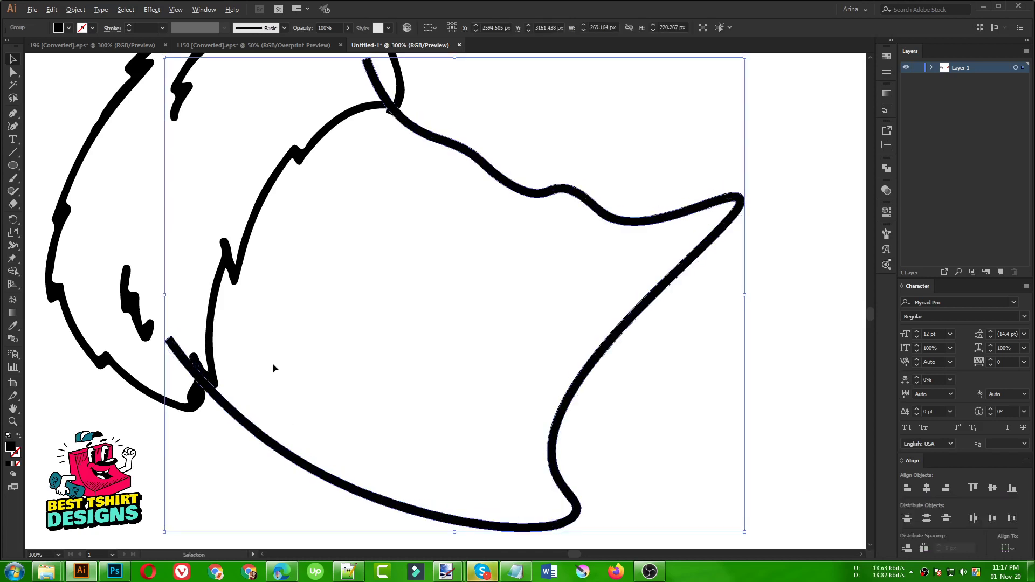
Select the cuff and sleeve and remove the sleeve's lower end inside the cuff with the Shape Builder tool.
scroll(273, 363, "down", 1)
left_click(121, 89)
left_click_drag(121, 90, 433, 409)
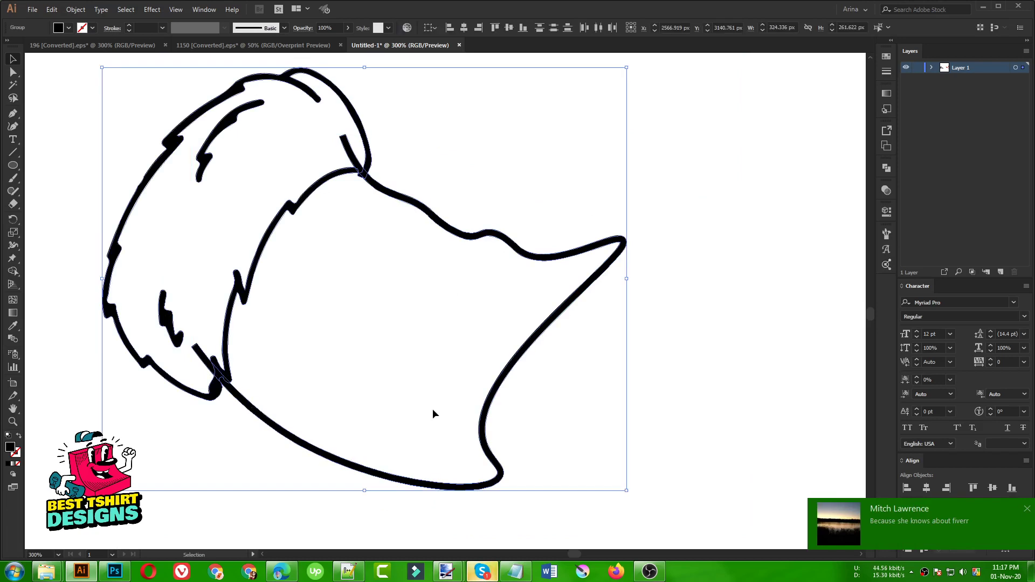
key("shift+m")
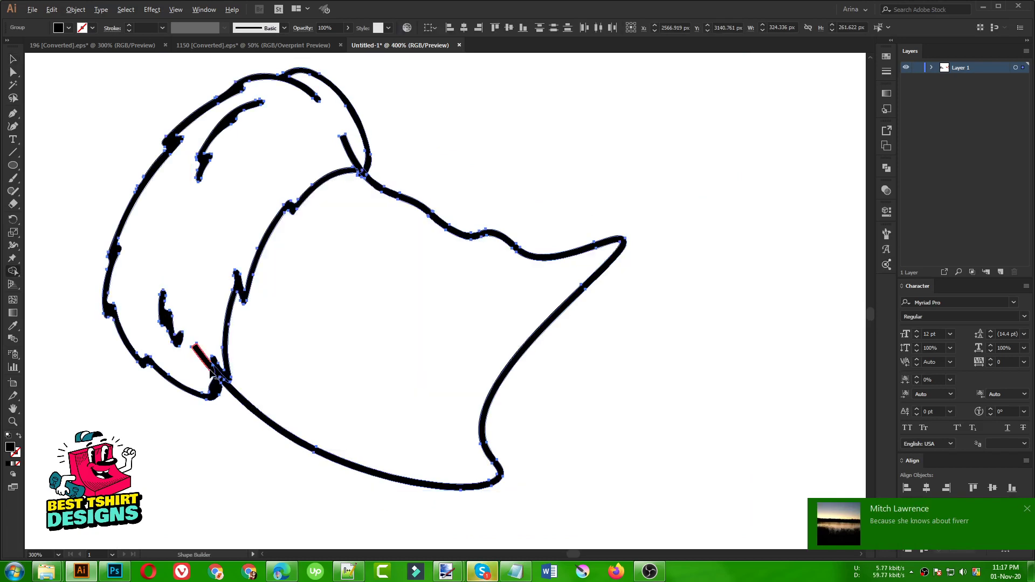
scroll(209, 372, "up", 3)
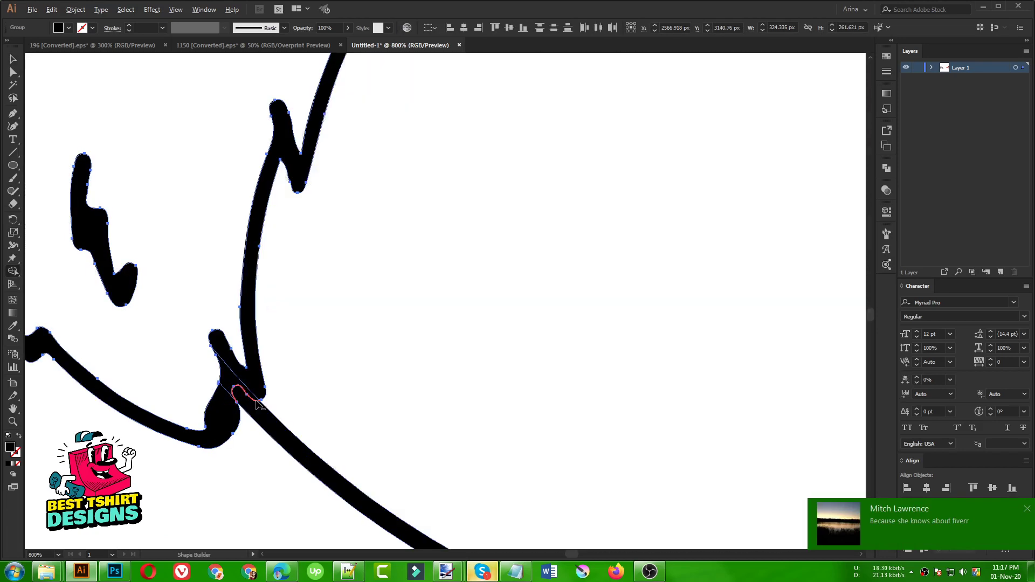
scroll(335, 358, "down", 3)
scroll(428, 190, "up", 5)
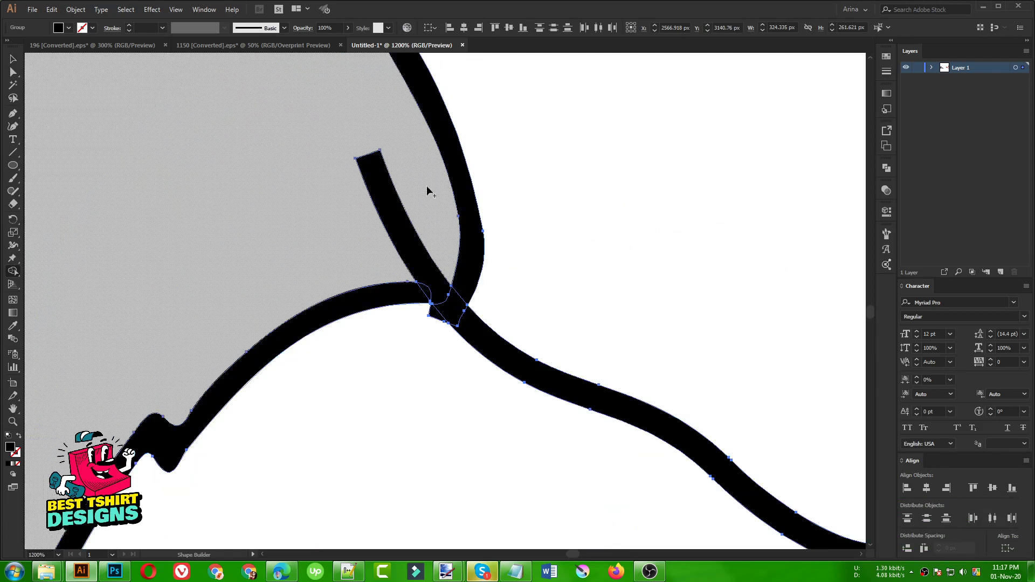
mouse_move(419, 210)
left_mouse_down()
mouse_move(315, 218)
mouse_move(372, 254)
left_mouse_up()
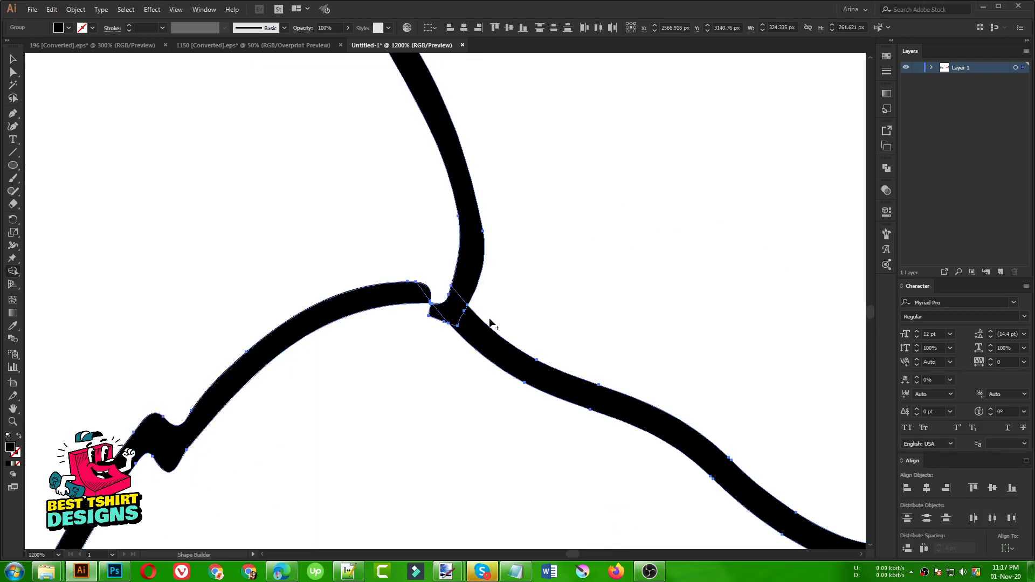
key("ctrl+shift+a")
key("ctrl+z")
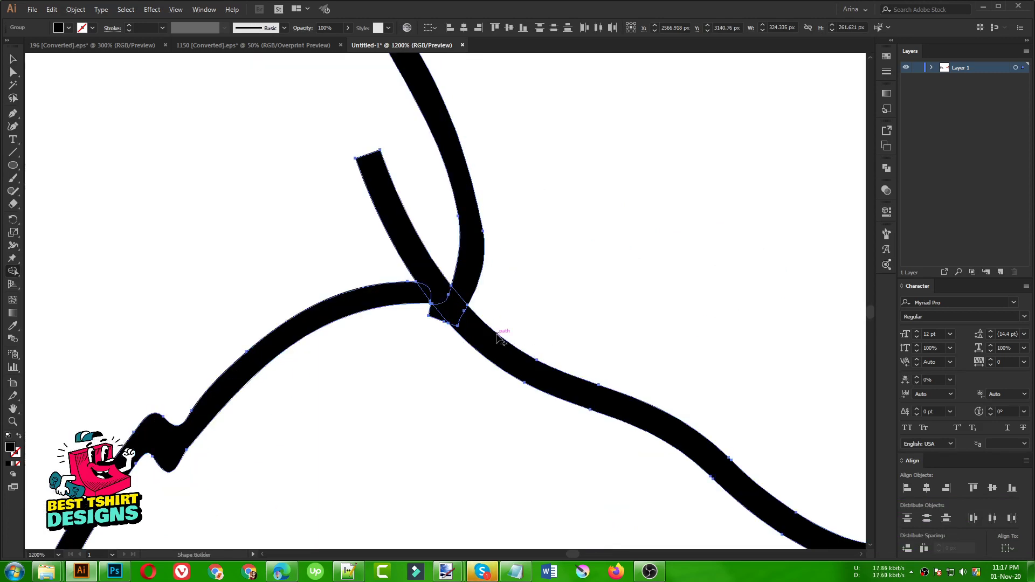
Cut away the sleeve's upper end protruding into the cuff with the Shape Builder tool and deselect the artwork.
key("ctrl+a")
key("shift+m")
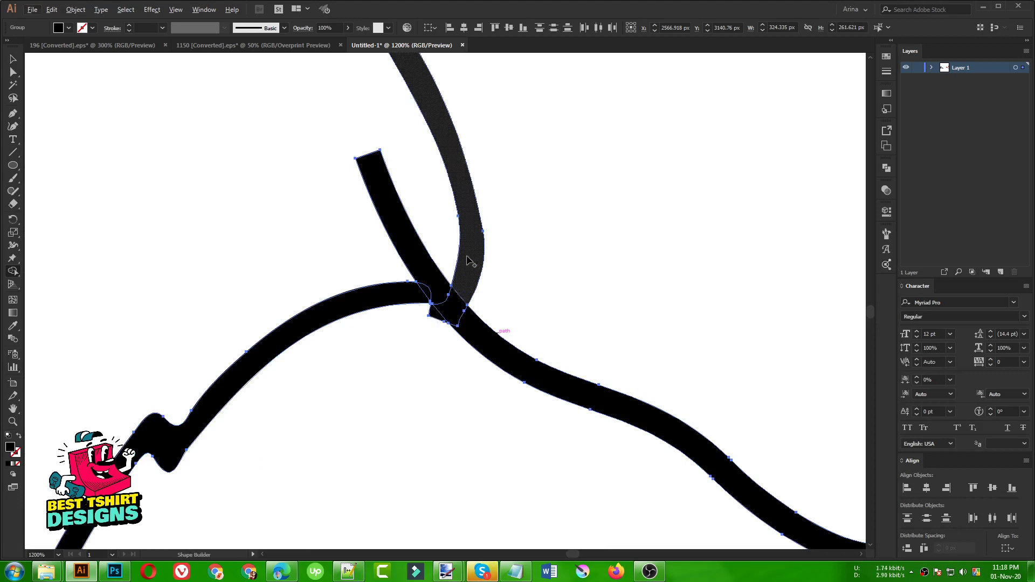
left_click_drag(427, 231, 340, 232)
scroll(340, 232, "down", 2)
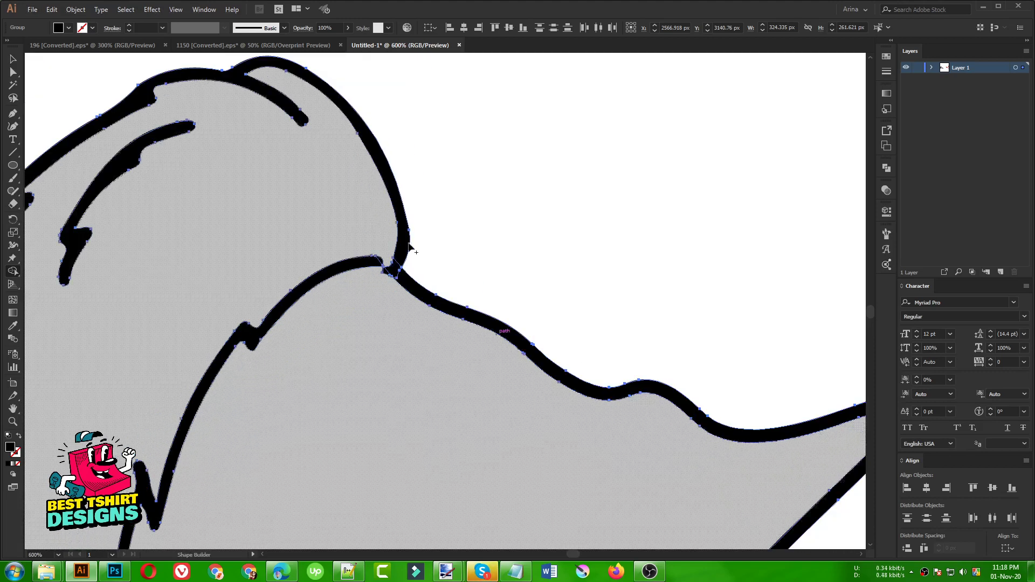
key("ctrl+shift+a")
key("v")
Reshape the protruding corner at the upper cuff-sleeve junction with the Direct Selection tool so it meets the cuff's inner line.
scroll(422, 258, "up", 3)
key("a")
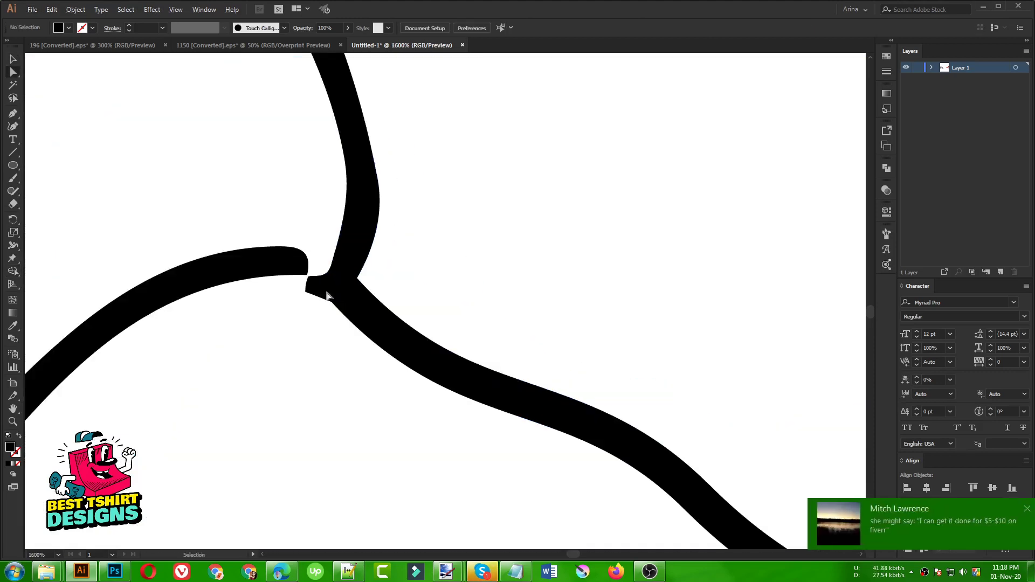
mouse_move(285, 244)
left_mouse_down()
mouse_move(310, 289)
mouse_move(252, 276)
left_mouse_up()
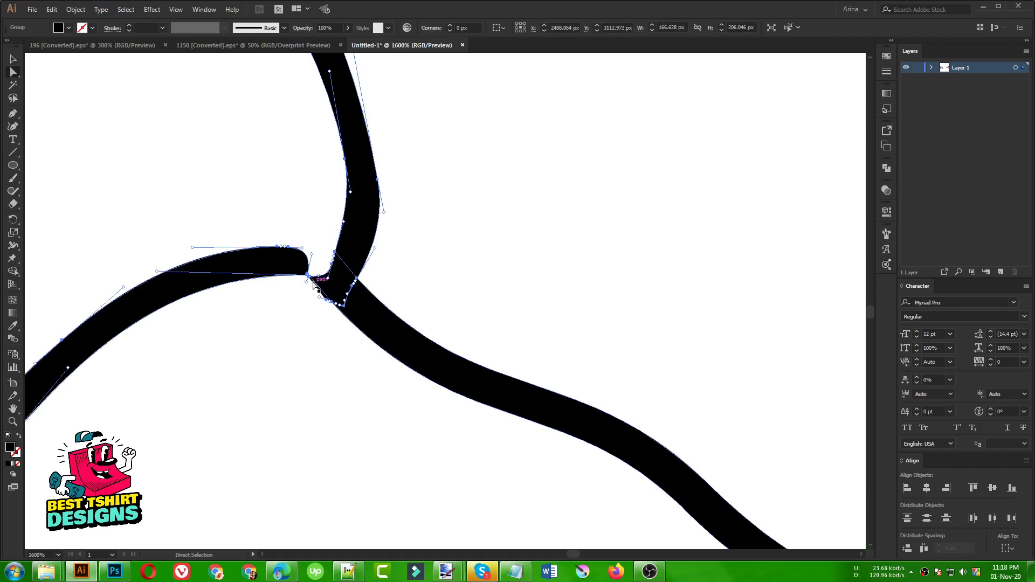
left_click(429, 286)
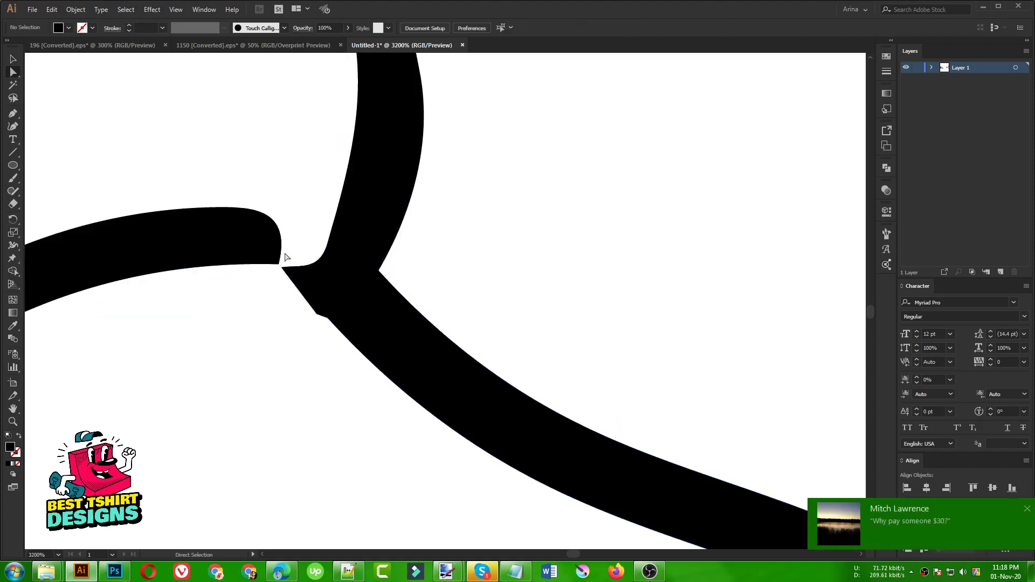
Extend the rounded end of the cuff's inner line into the upper junction by moving its anchors and handles, closing the gap.
left_click(275, 233)
left_click_drag(282, 254, 305, 272)
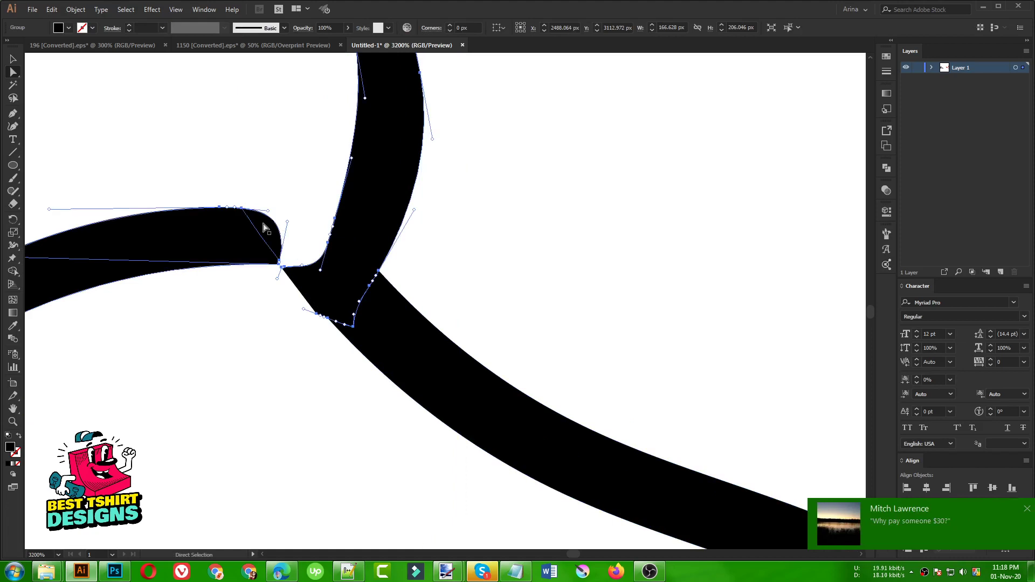
left_click_drag(242, 211, 356, 213)
left_click_drag(288, 223, 366, 323)
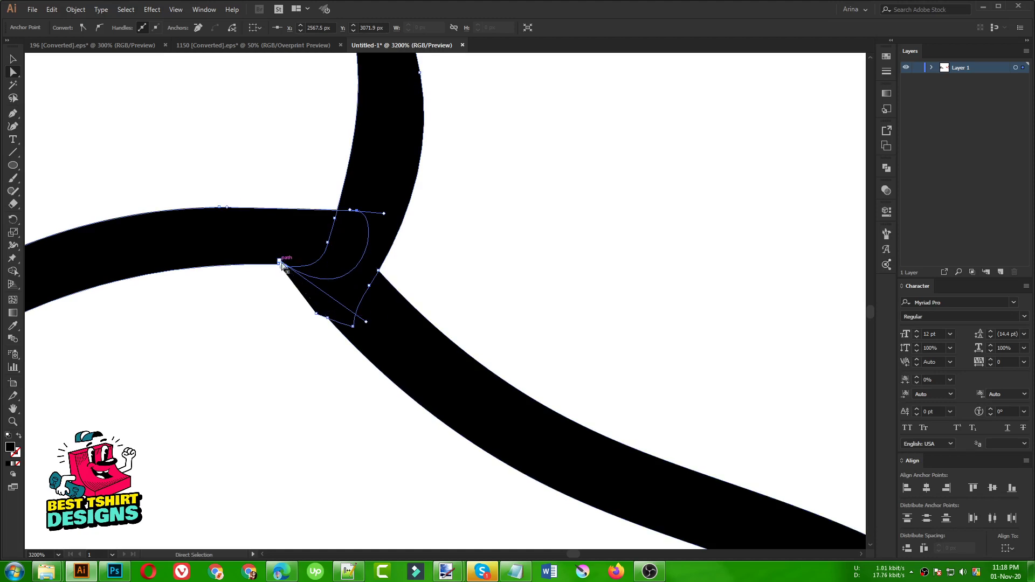
left_click_drag(280, 263, 290, 275)
key("v")
scroll(410, 251, "down", 3)
left_click(471, 245)
scroll(428, 218, "down", 7)
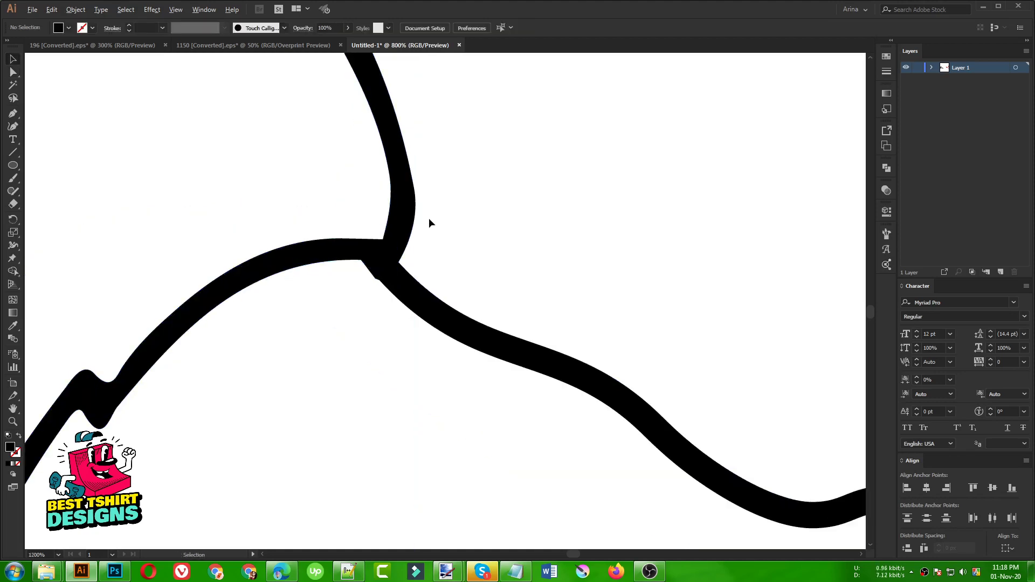
Unite the cuff and sleeve outlines into one shape with Pathfinder and deselect it.
mouse_move(322, 156)
left_mouse_down()
mouse_move(446, 300)
mouse_move(583, 424)
left_mouse_up()
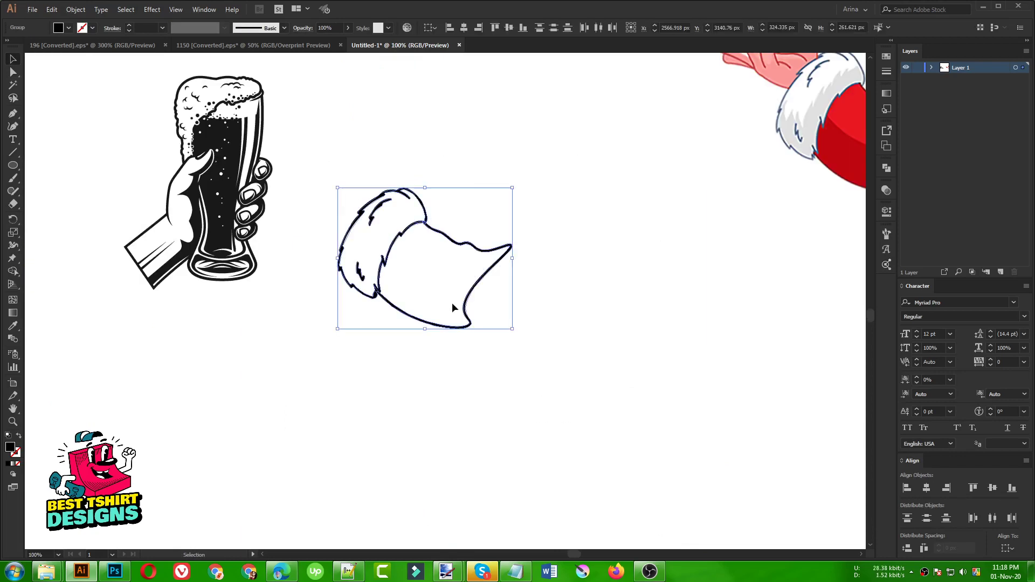
left_click(887, 168)
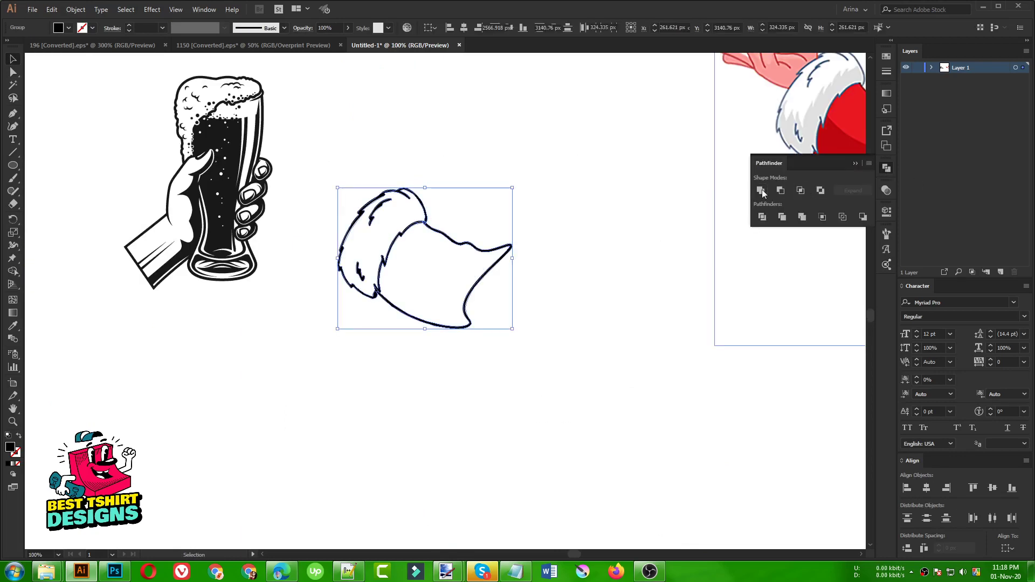
left_click(543, 258)
Delete the Santa reference image.
key("ctrl+minus")
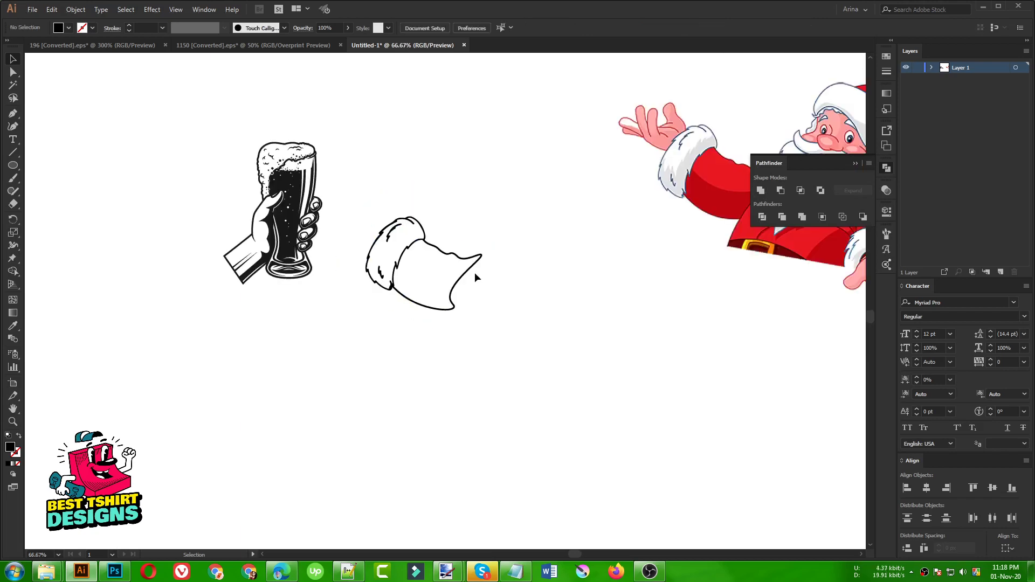
key("ctrl+minus")
left_click_drag(546, 155, 721, 358)
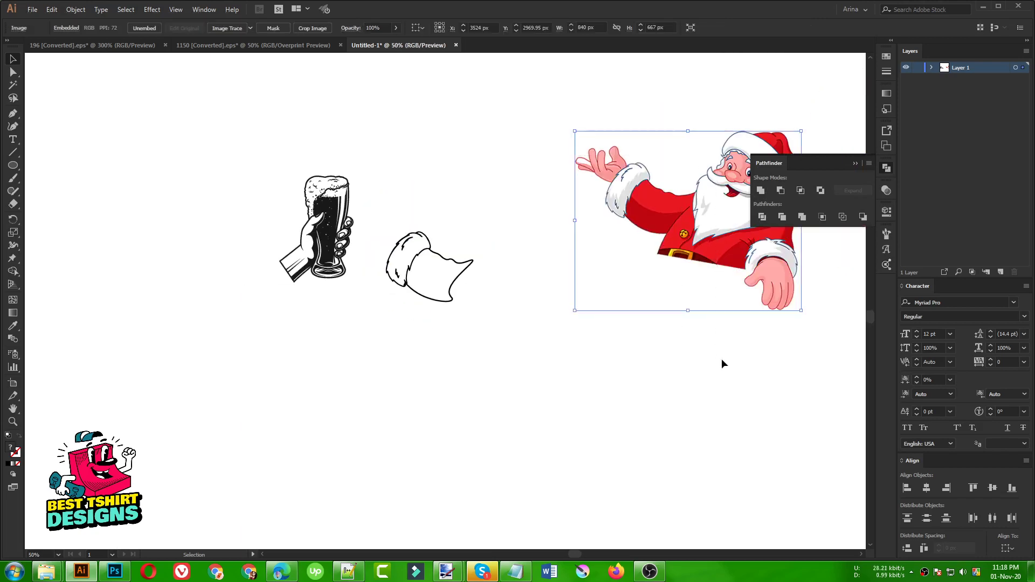
key("Delete")
Move the united cuff and sleeve farther away from the beer-holding hand to free space beside it.
scroll(395, 247, "up", 2)
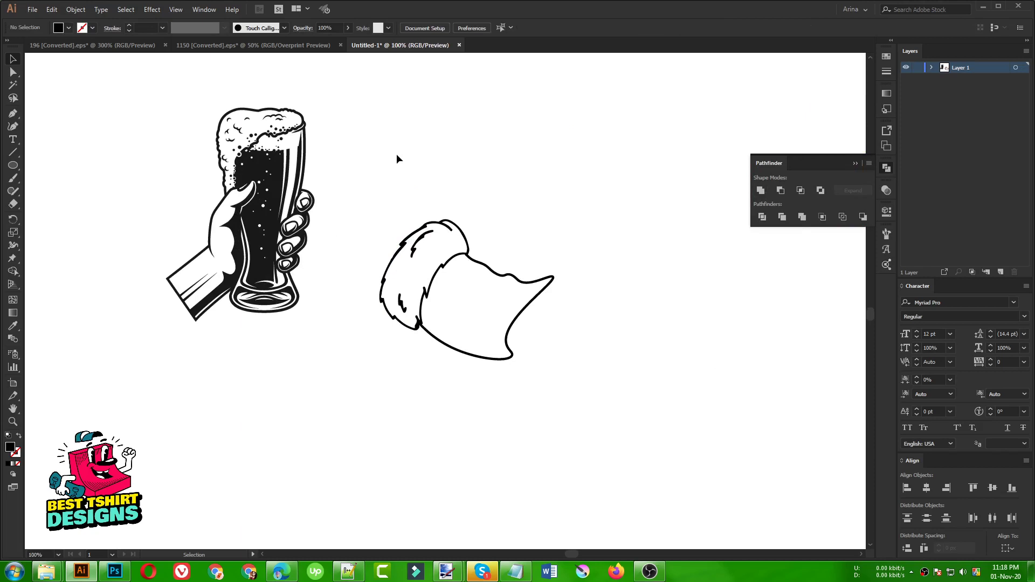
left_click_drag(376, 202, 630, 428)
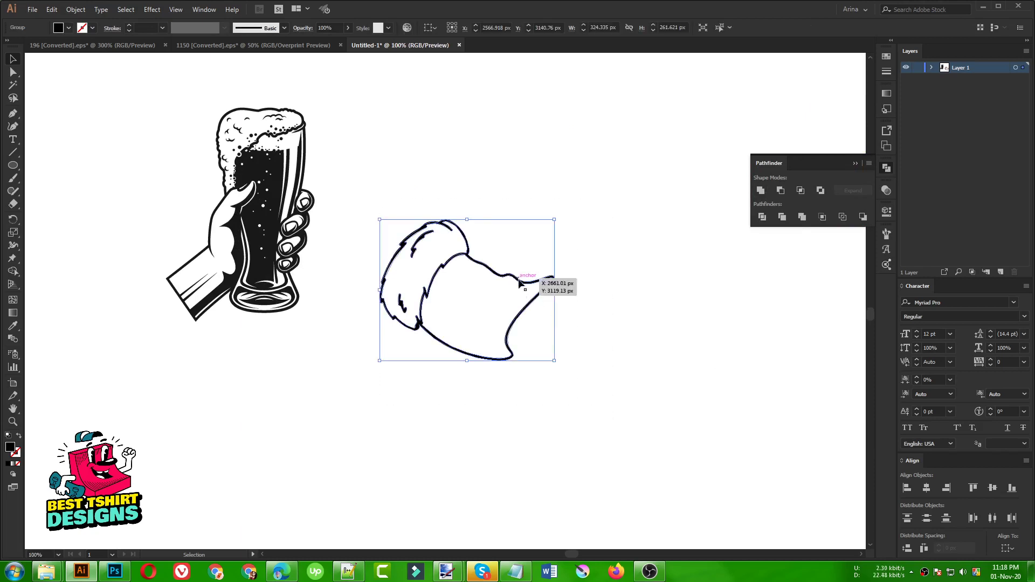
left_click_drag(545, 282, 674, 350)
Tilt the beer-holding hand clockwise and place a horizontally mirrored duplicate beside it so the two glasses clink.
left_click_drag(265, 227, 429, 257)
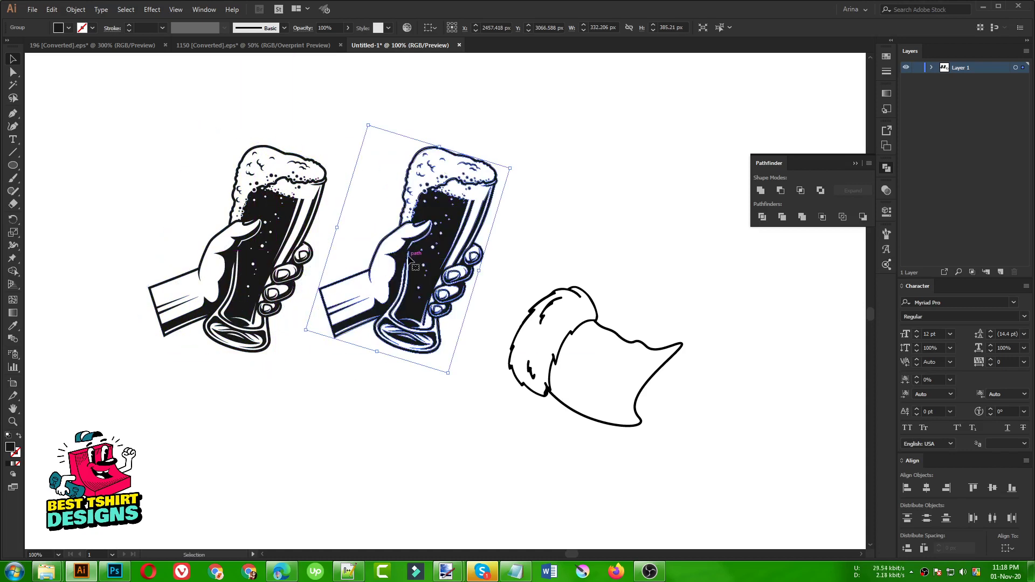
right_click(408, 257)
mouse_move(447, 363)
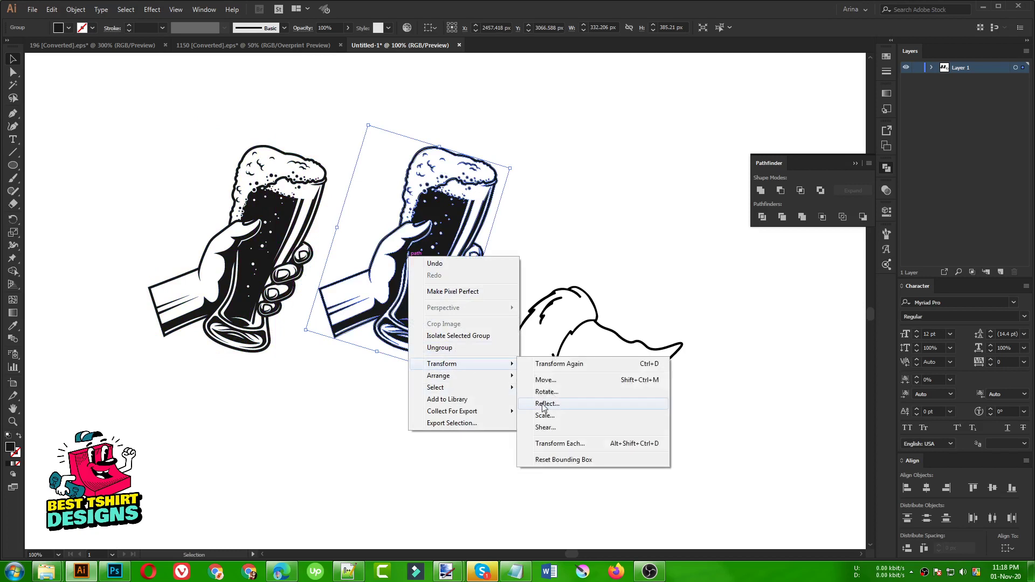
left_click(543, 405)
left_click(451, 281)
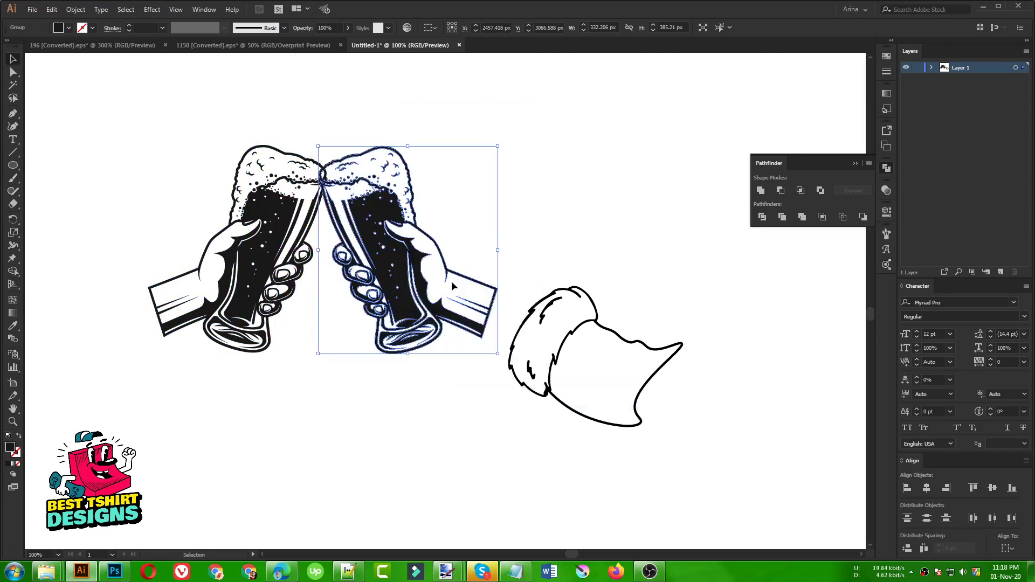
Select both beer-holding hands and align them along their bottom edges.
left_click_drag(148, 168, 406, 351)
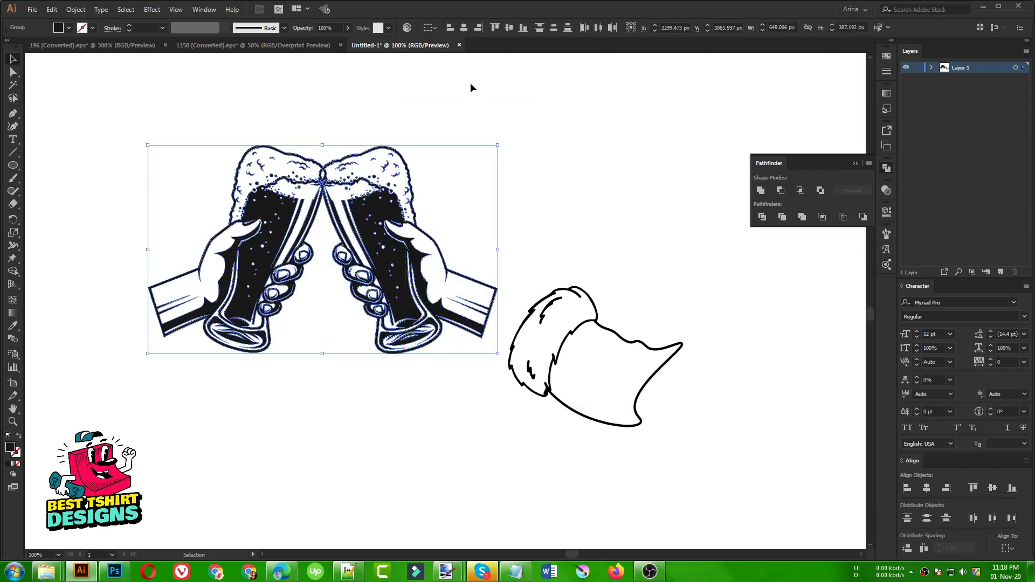
left_click(521, 27)
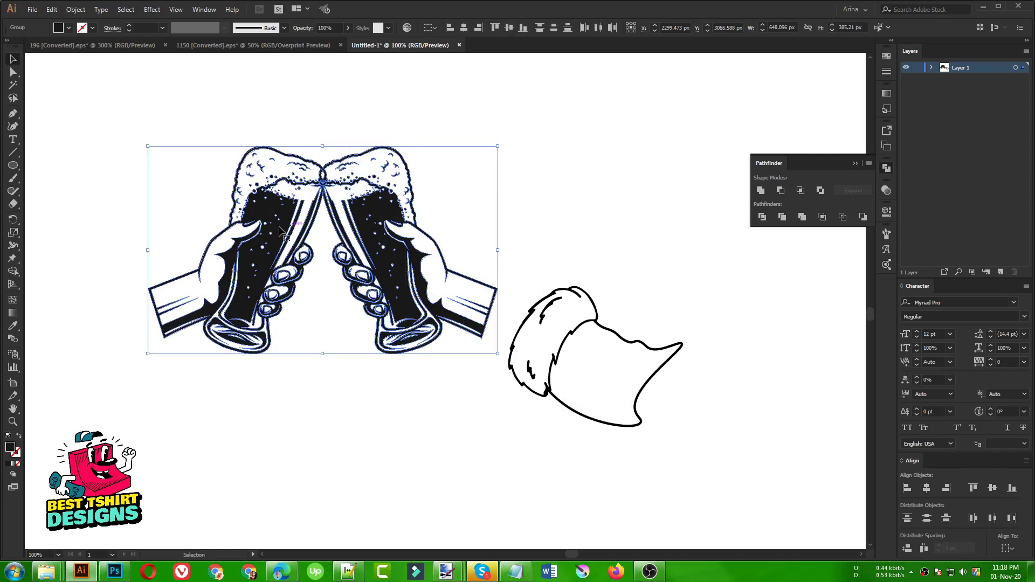
Shift the right beer-holding hand toward the left one so the glass rims overlap, and realign both along their bottom edges.
left_click(151, 199)
left_click_drag(383, 242, 422, 244)
scroll(199, 218, "up", 2)
left_click_drag(168, 177, 476, 393)
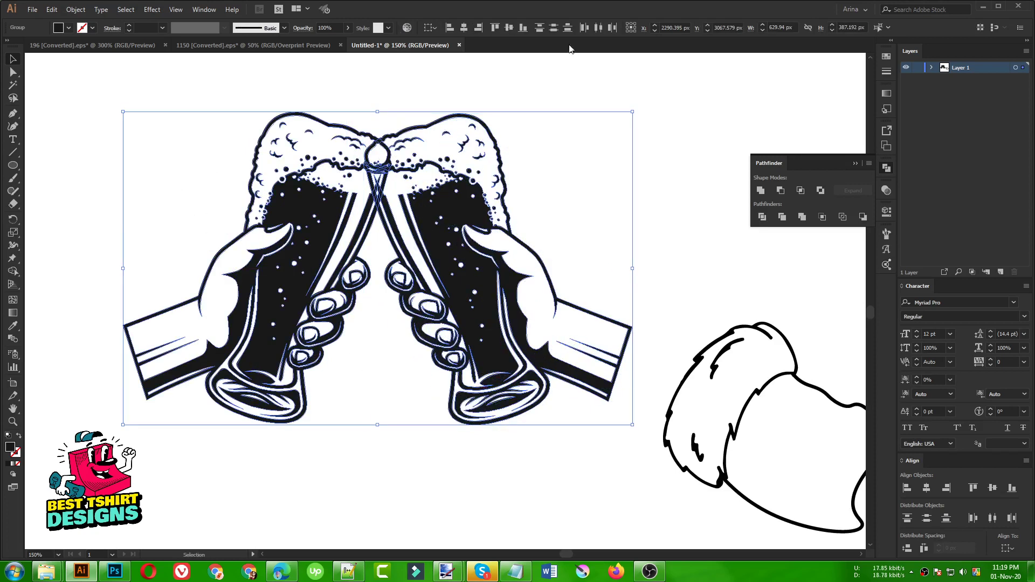
left_click(526, 28)
key("ctrl+shift+a")
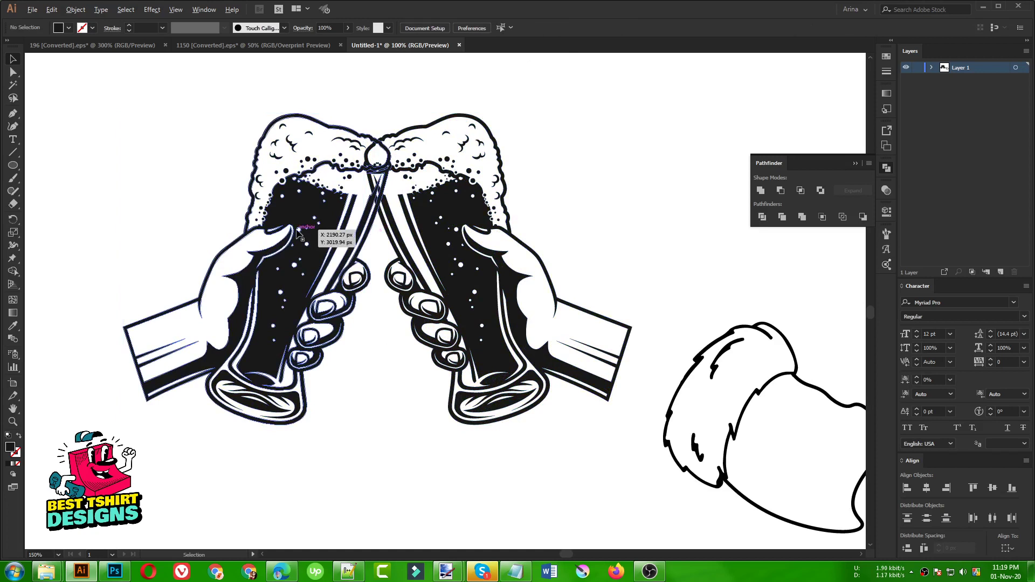
Rotate the Santa cuff and sleeve slightly counterclockwise and place it over the wrist of the right beer-holding hand.
scroll(297, 233, "down", 1)
left_click_drag(564, 259, 723, 417)
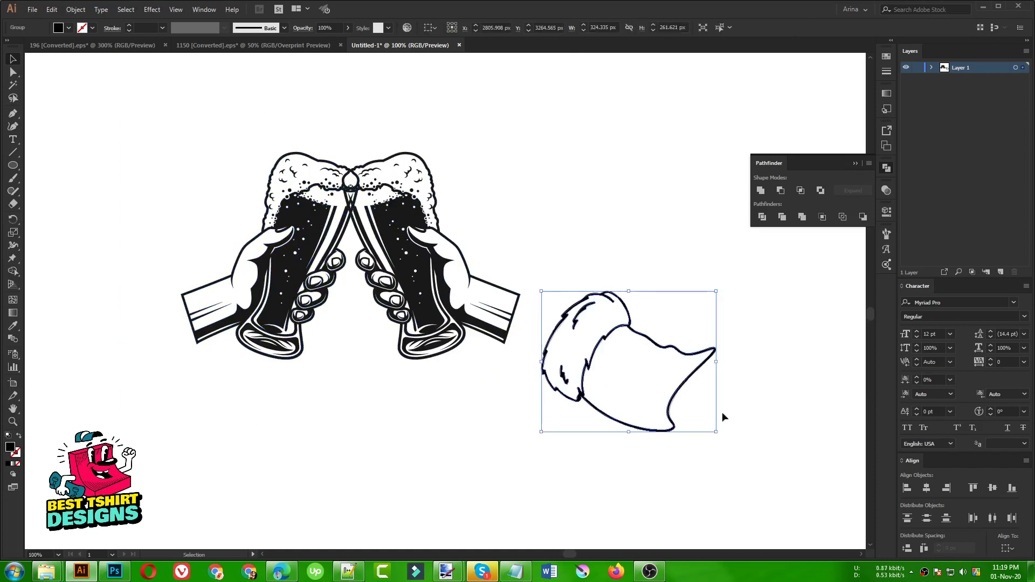
left_click_drag(726, 367, 724, 343)
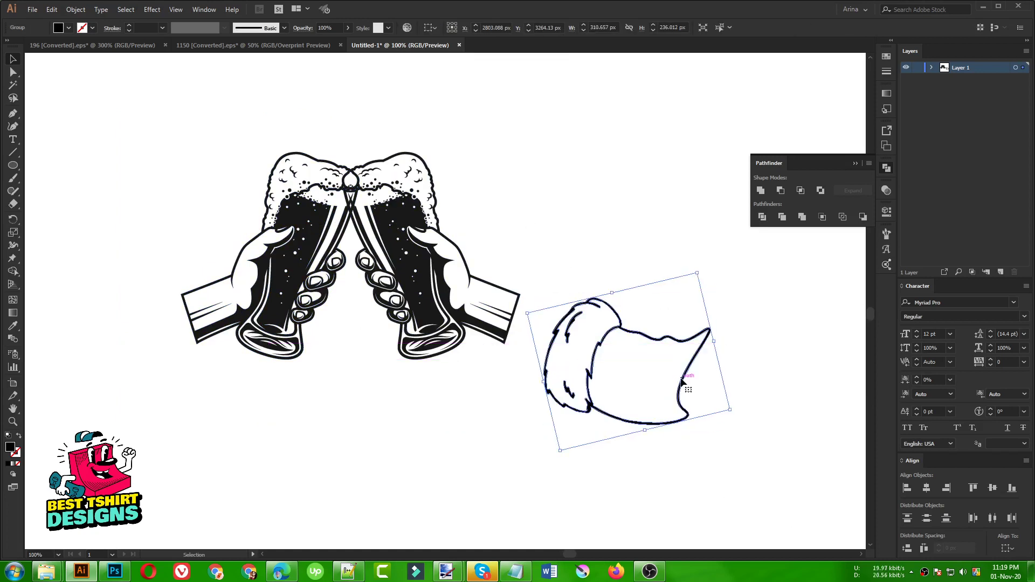
left_click_drag(672, 372, 599, 343)
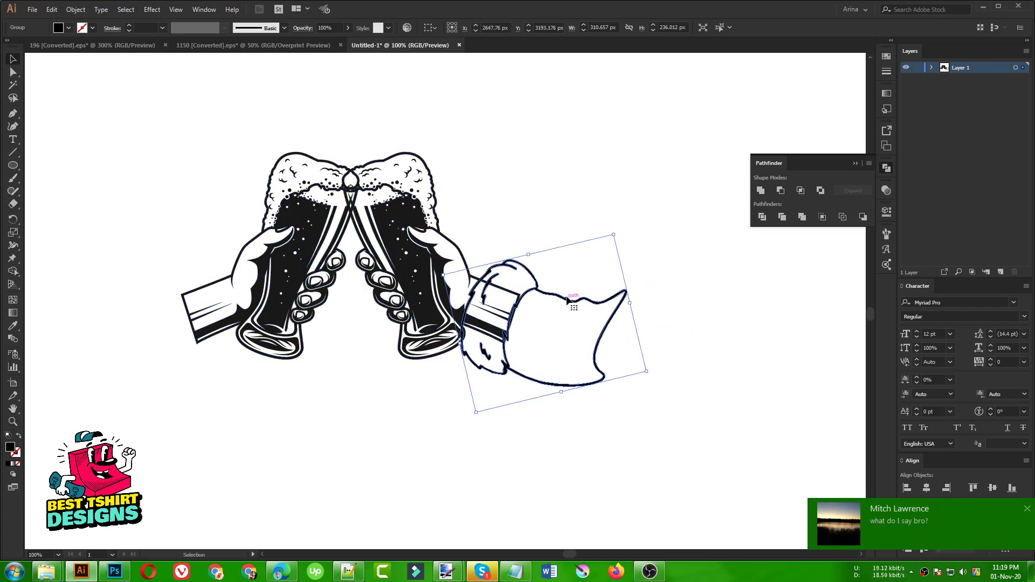
left_click_drag(568, 300, 559, 293)
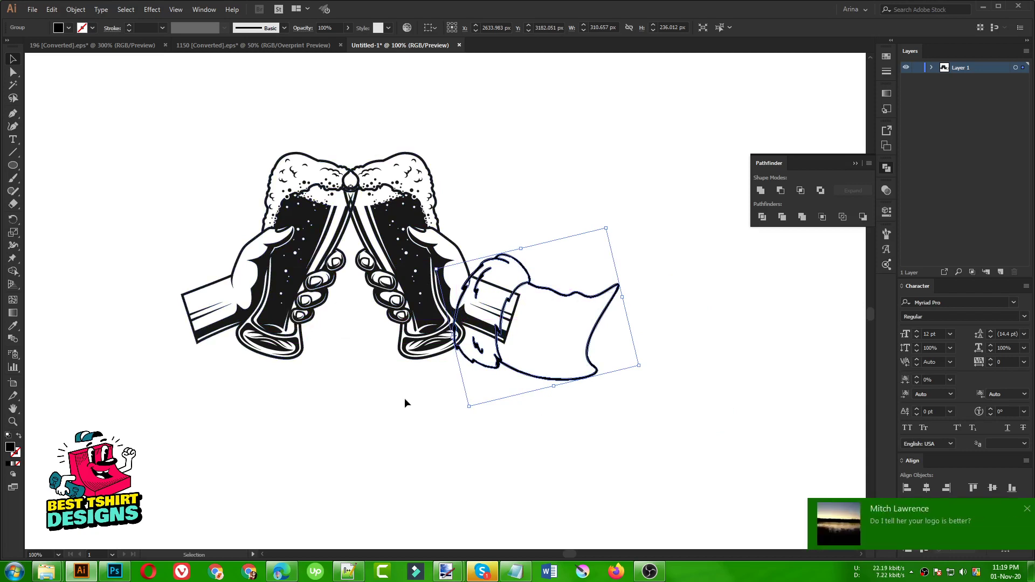
Dismiss the chat notification and quit Skype.
left_click(1027, 509)
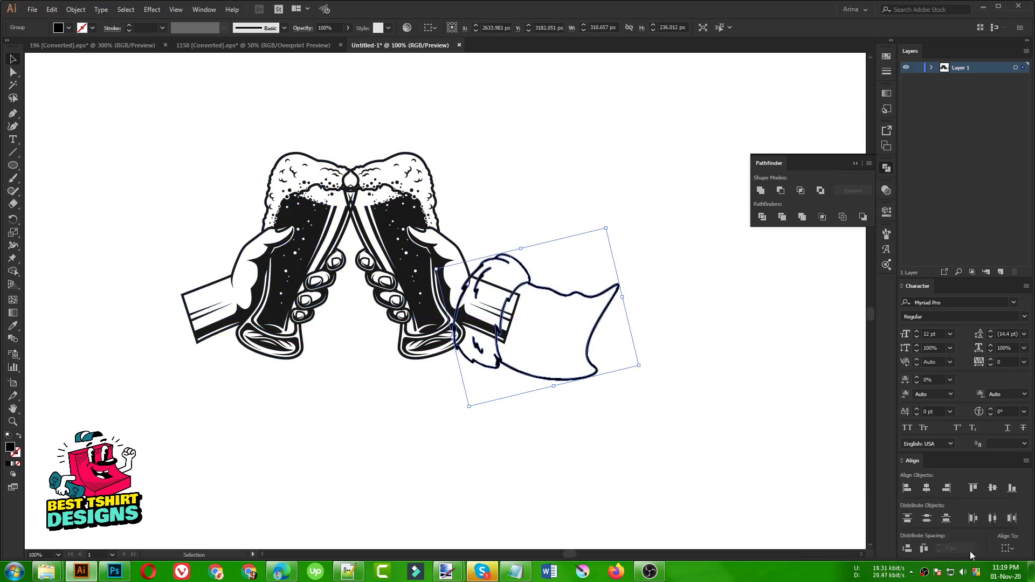
left_click(912, 572)
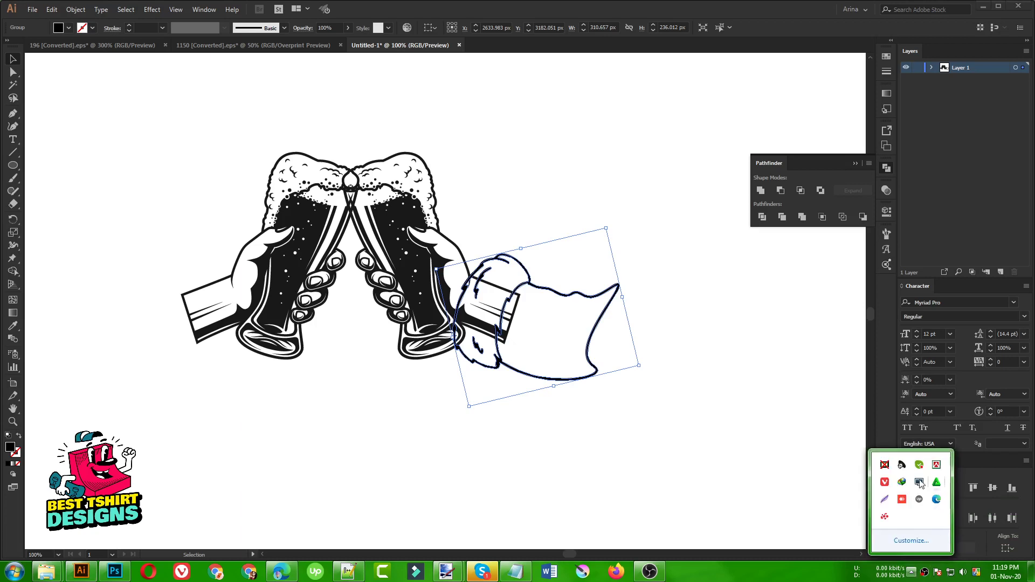
right_click(918, 469)
left_click(945, 520)
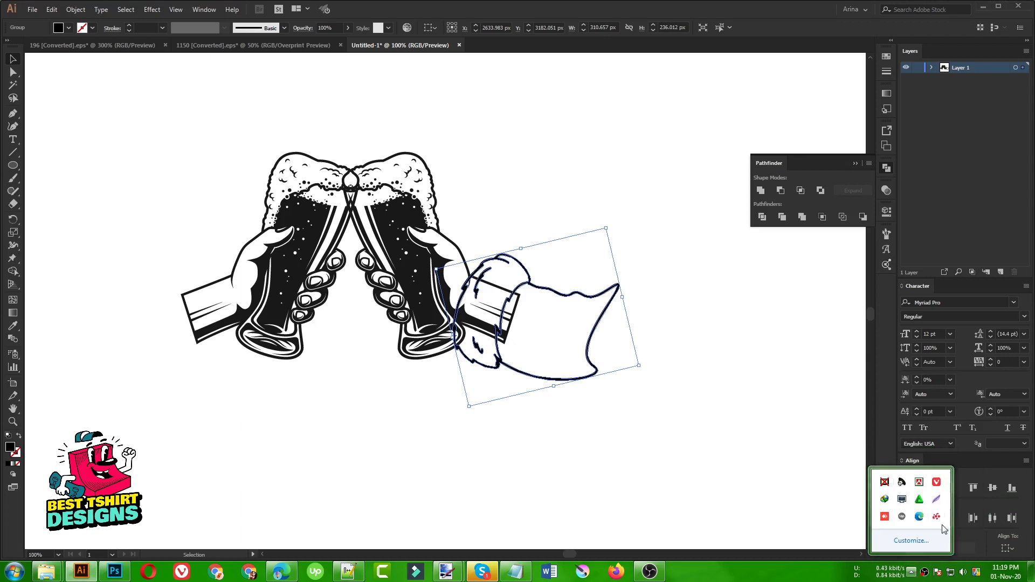
left_click(766, 444)
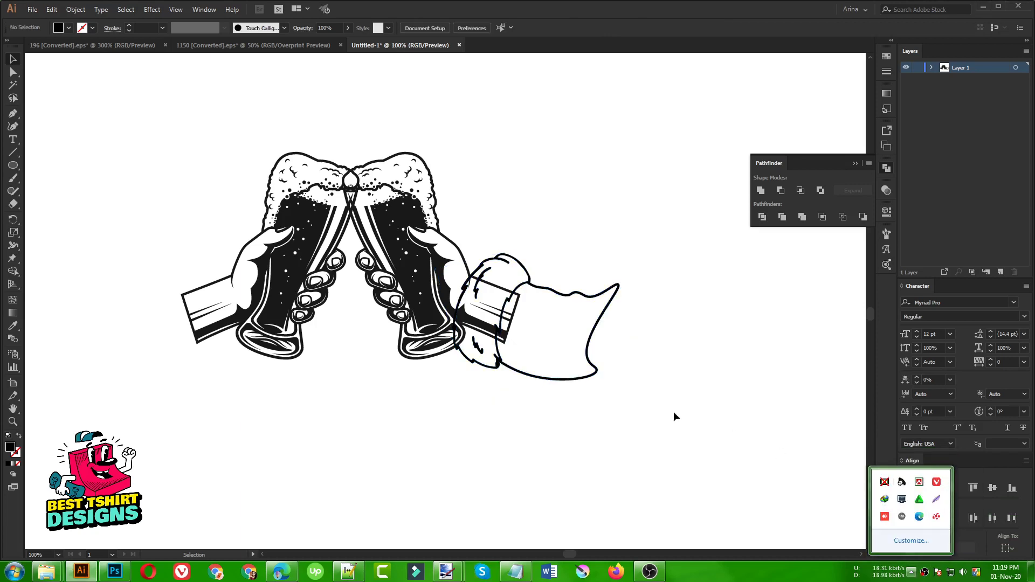
left_click(650, 415)
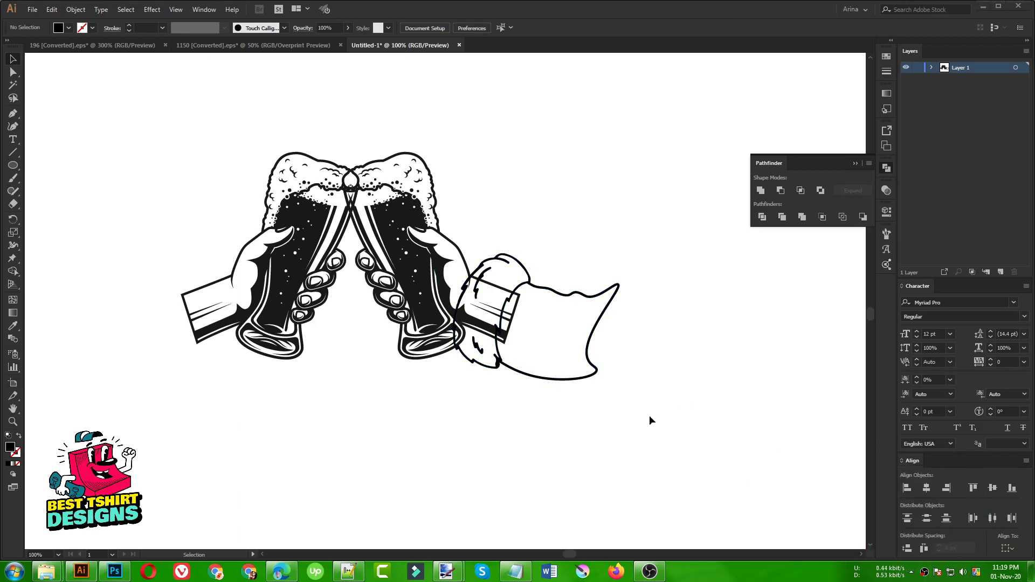
Copy the cuff and sleeve and create an opacity mask with Clip turned off on the right beer-holding hand.
scroll(464, 274, "up", 1)
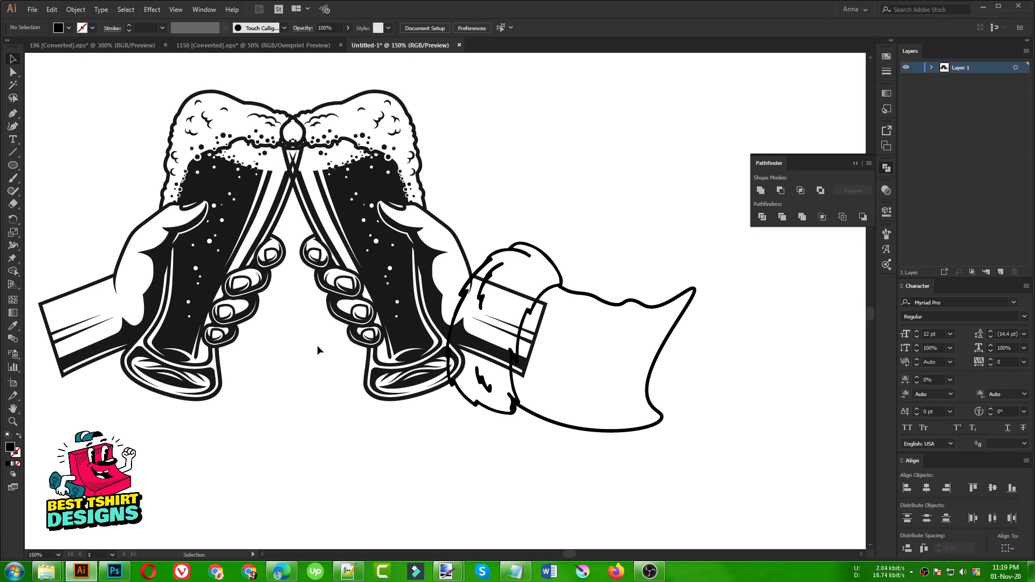
scroll(565, 267, "down", 1)
scroll(370, 274, "up", 1)
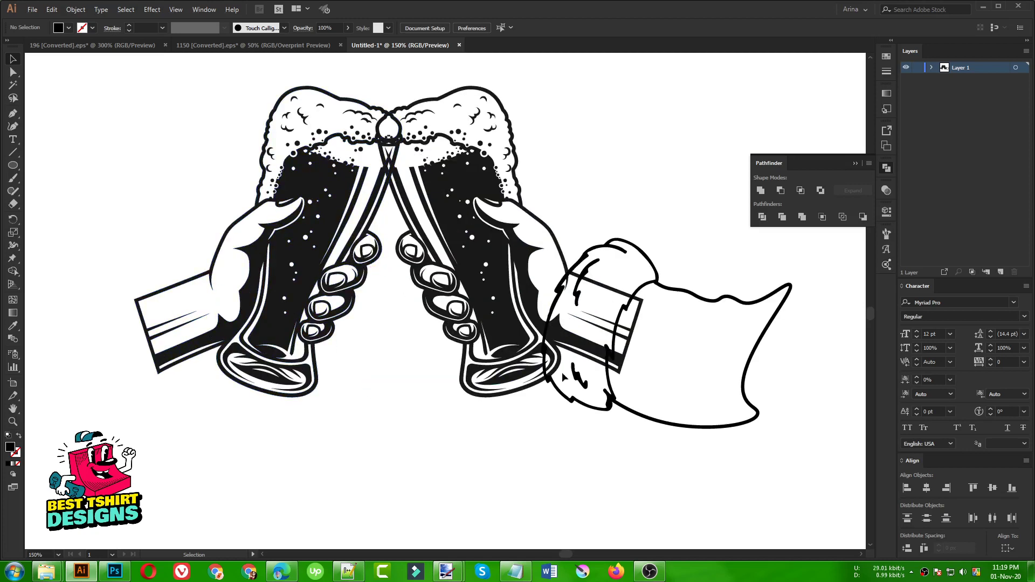
left_click(642, 416)
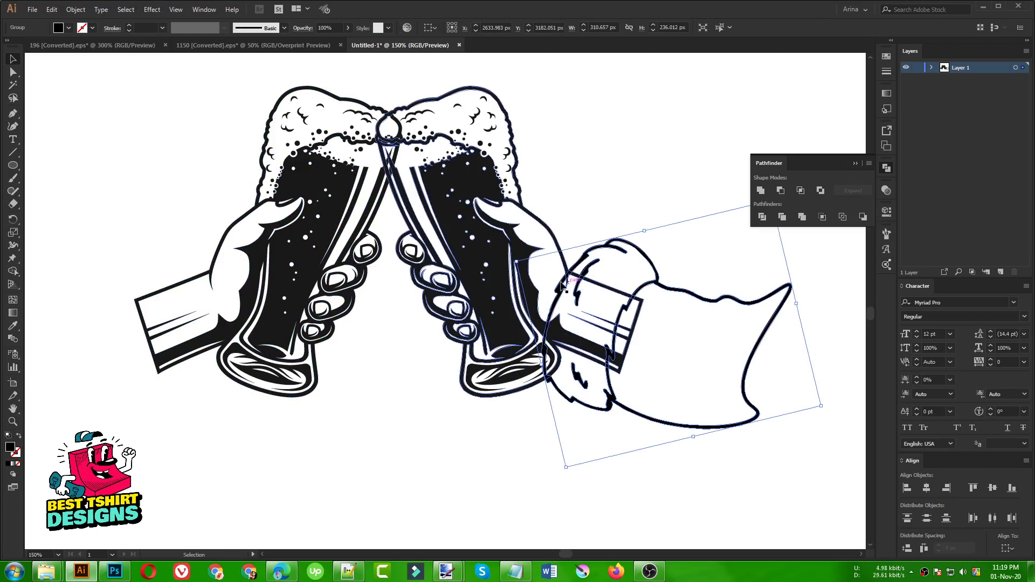
left_click(516, 281)
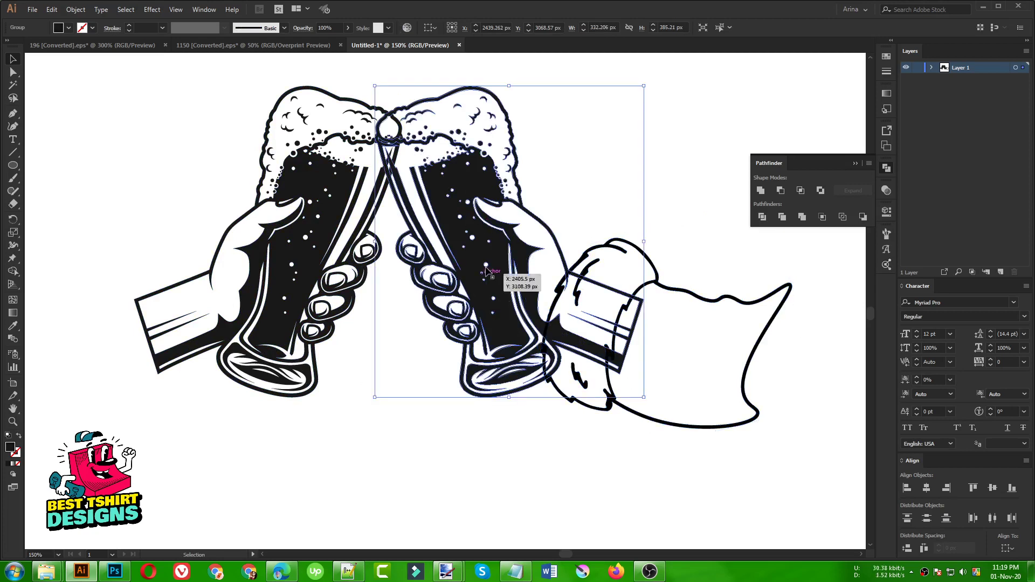
left_click(886, 192)
left_click(807, 233)
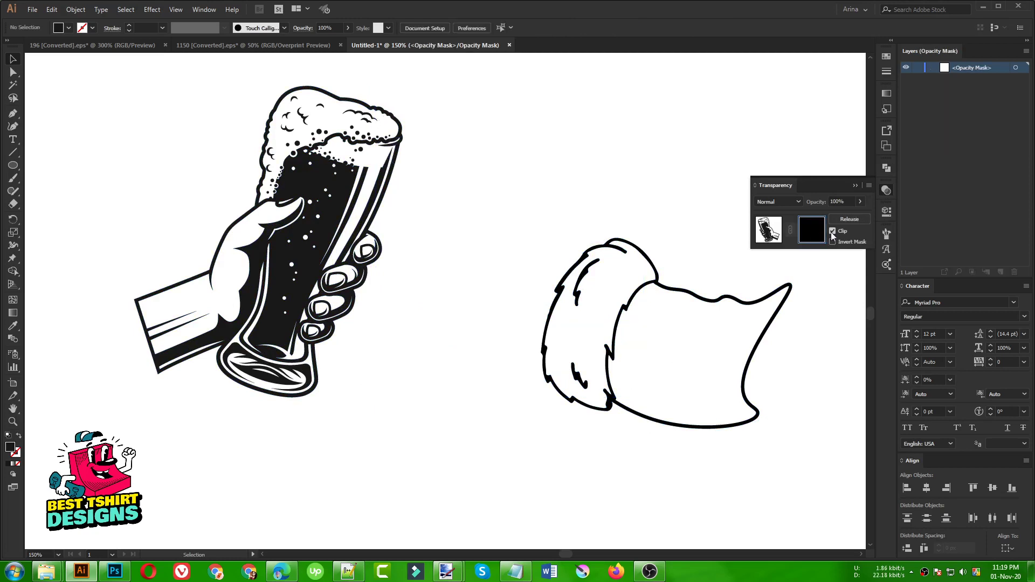
left_click(833, 233)
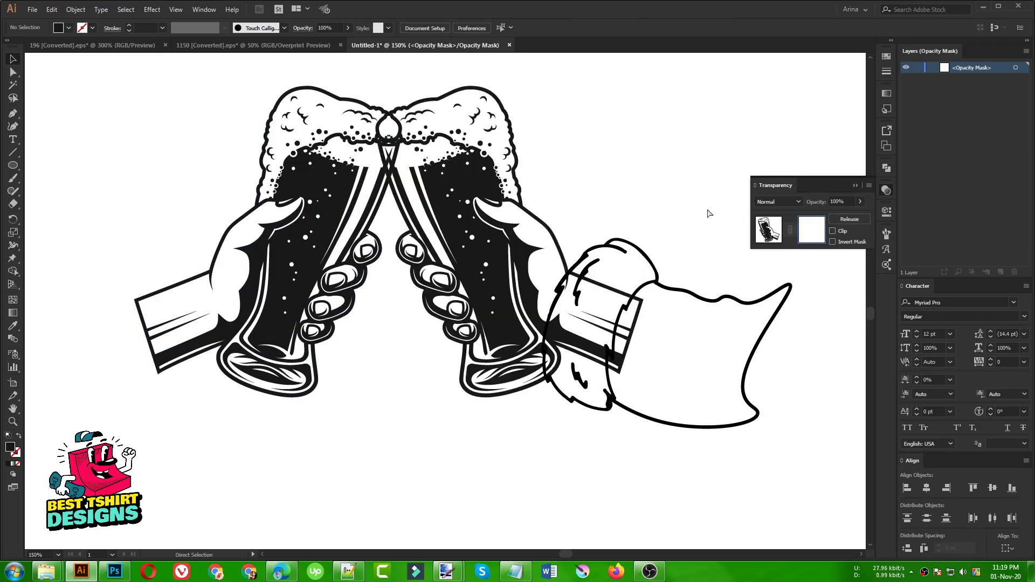
Paste the cuff and sleeve in place in the mask, merge and unite it into a solid silhouette, and exit mask editing.
key("ctrl+f")
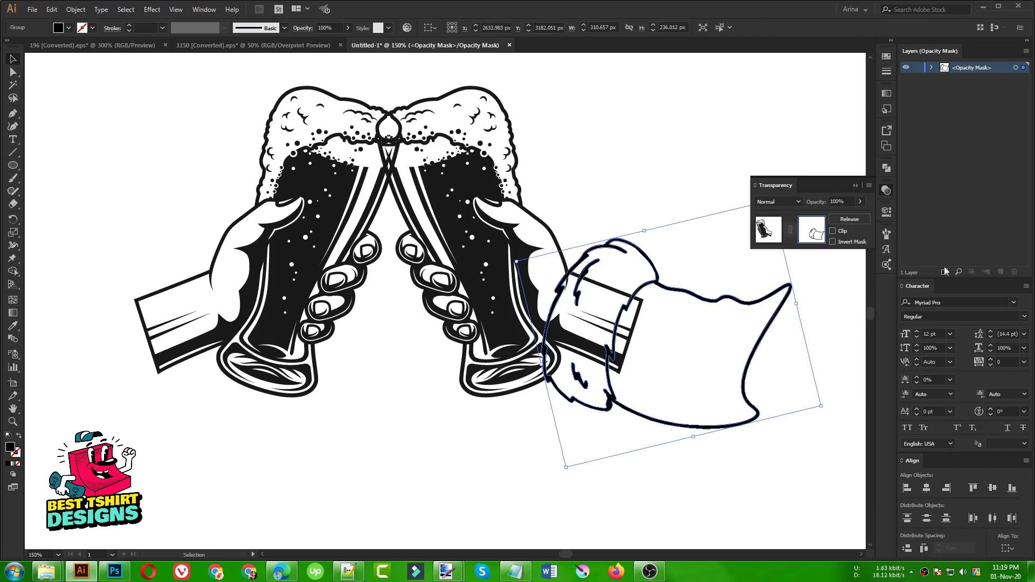
left_click(887, 169)
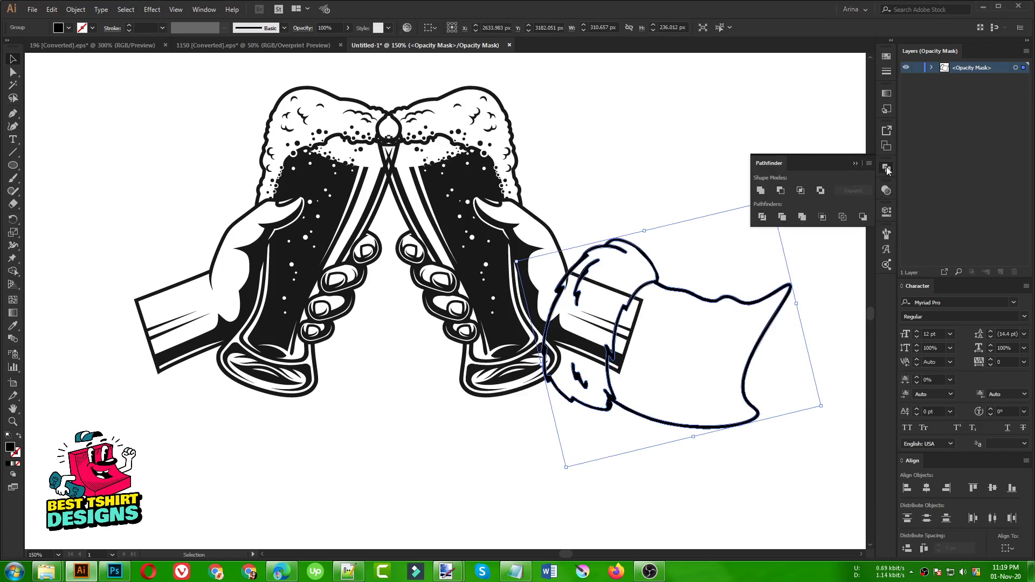
left_click(803, 217)
left_click(761, 191)
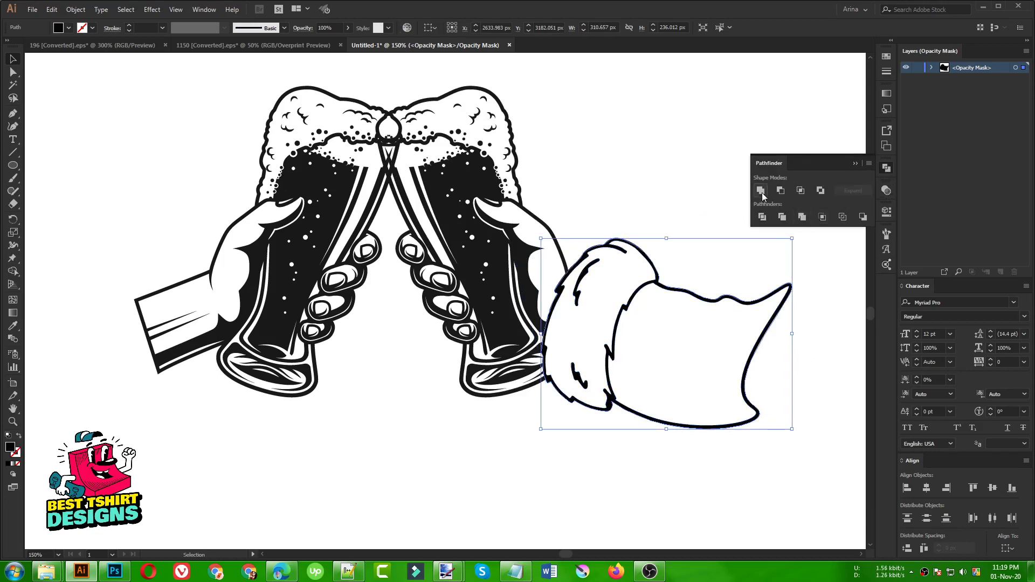
left_click(890, 193)
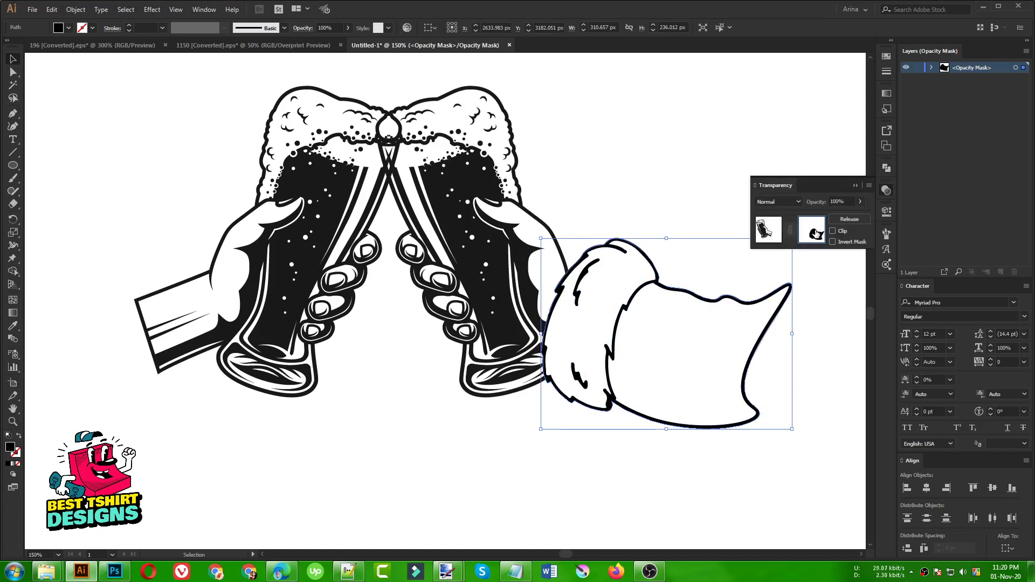
left_click(766, 237)
left_click(521, 457)
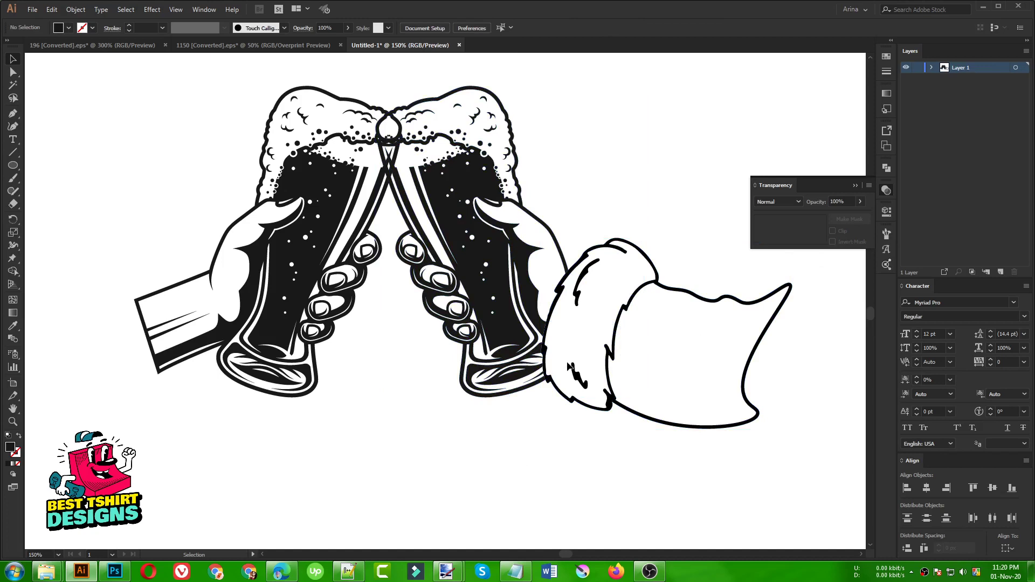
Copy the right beer-holding hand and create an opacity mask with Clip turned off on the left hand.
scroll(453, 420, "down", 1)
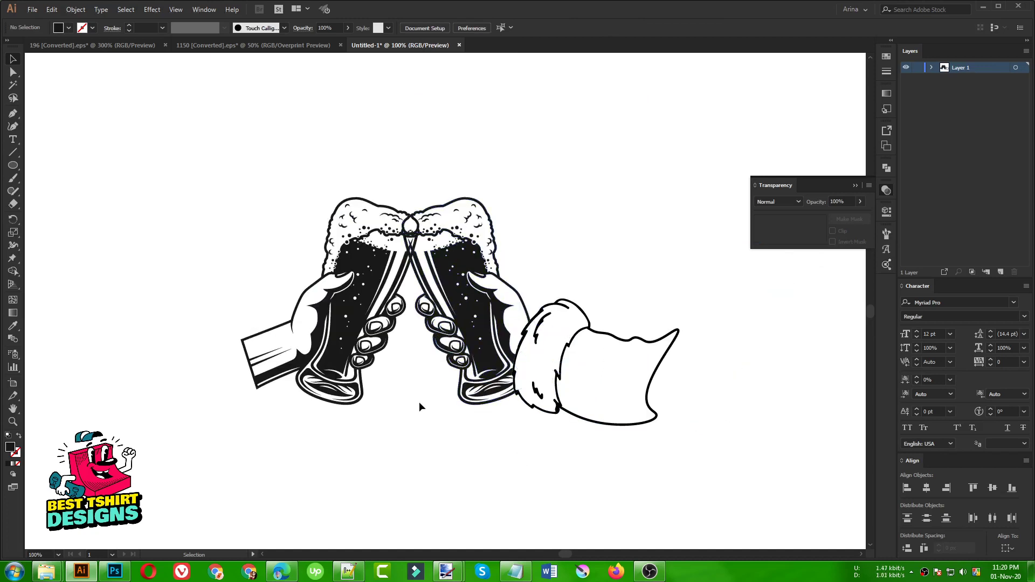
scroll(454, 287, "up", 1)
left_click(455, 287)
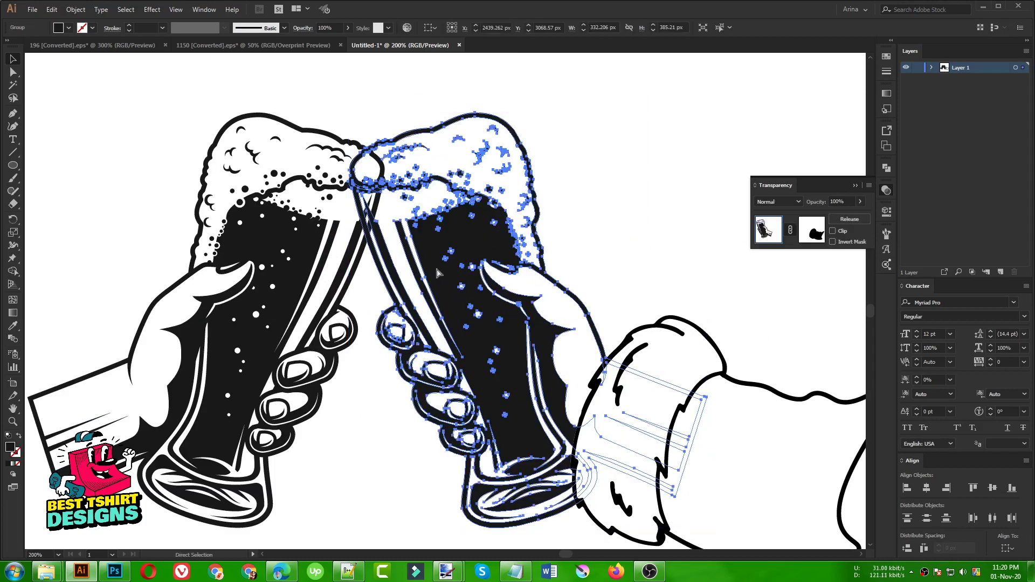
left_click(280, 261)
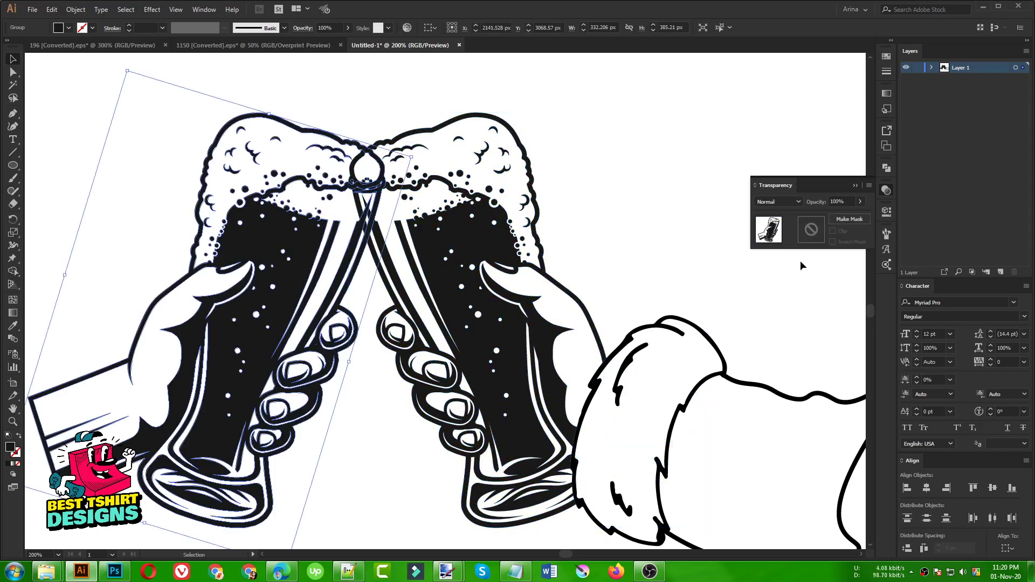
left_click(813, 235)
left_click(834, 233)
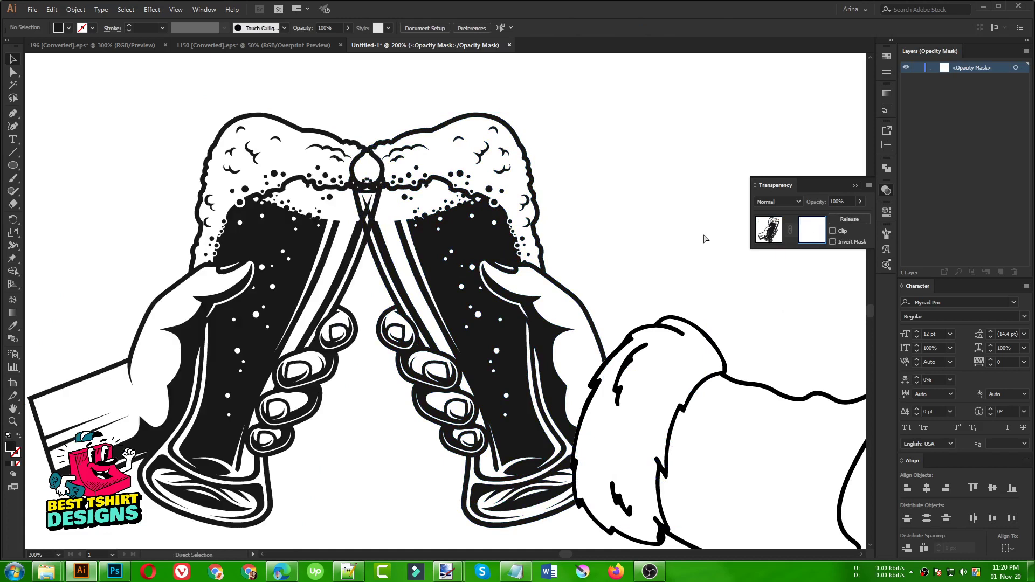
Paste the copied hand in place in the left hand's mask, and merge and unite it into one solid silhouette.
key("ctrl+f")
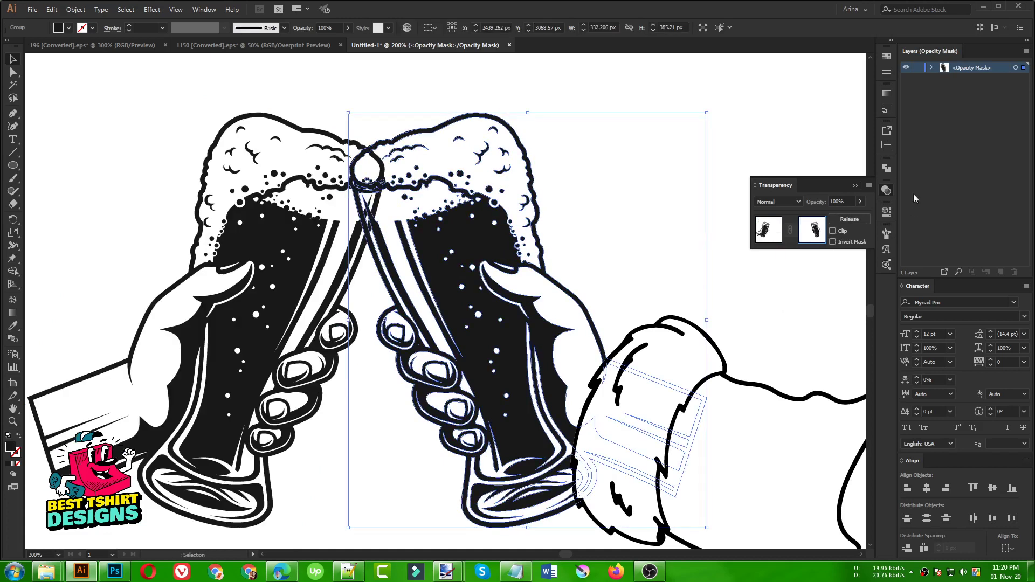
left_click(886, 169)
left_click(802, 218)
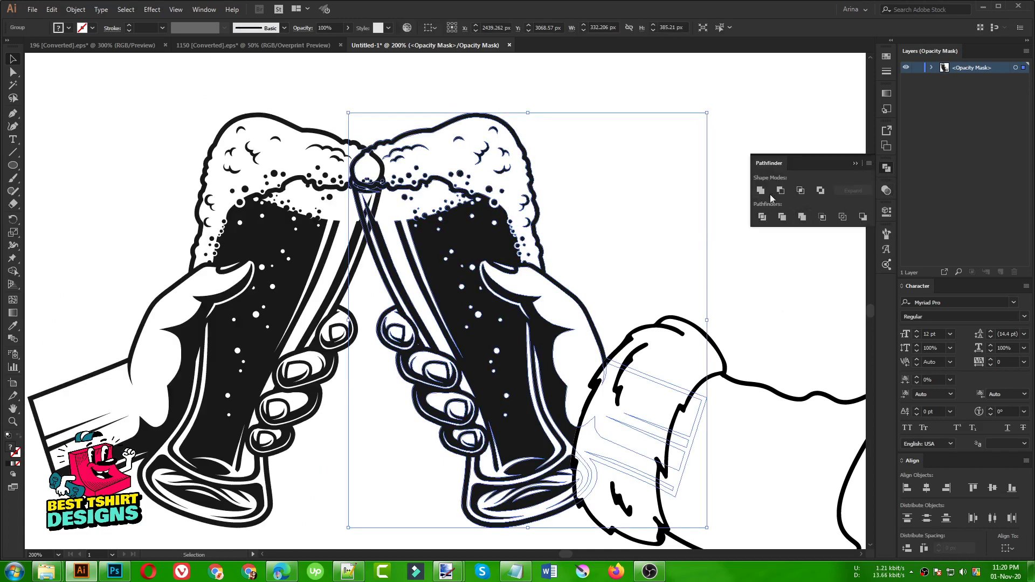
left_click(760, 191)
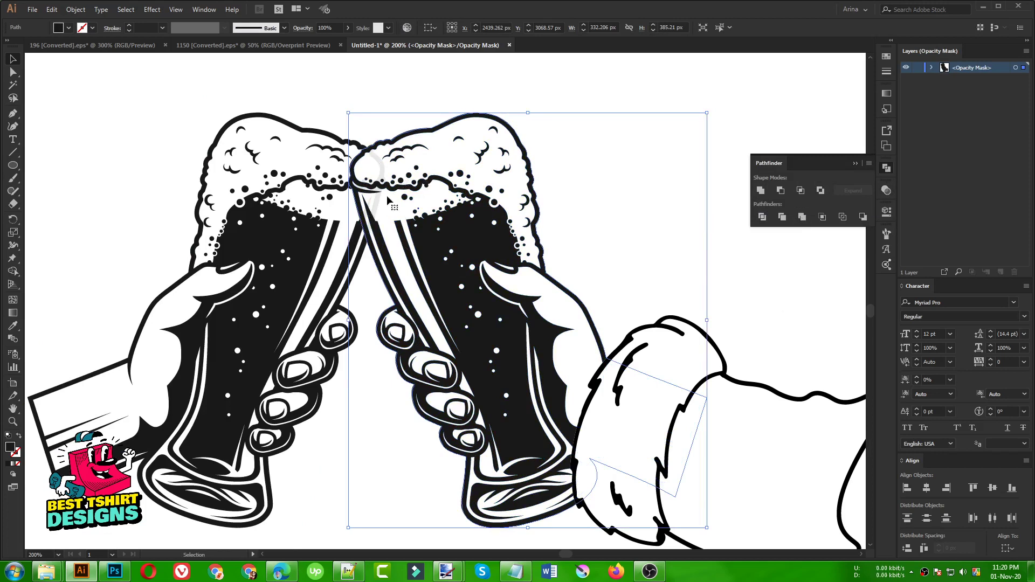
Fill the hand silhouette in the mask with pure black and return to editing the artwork.
left_click(68, 28)
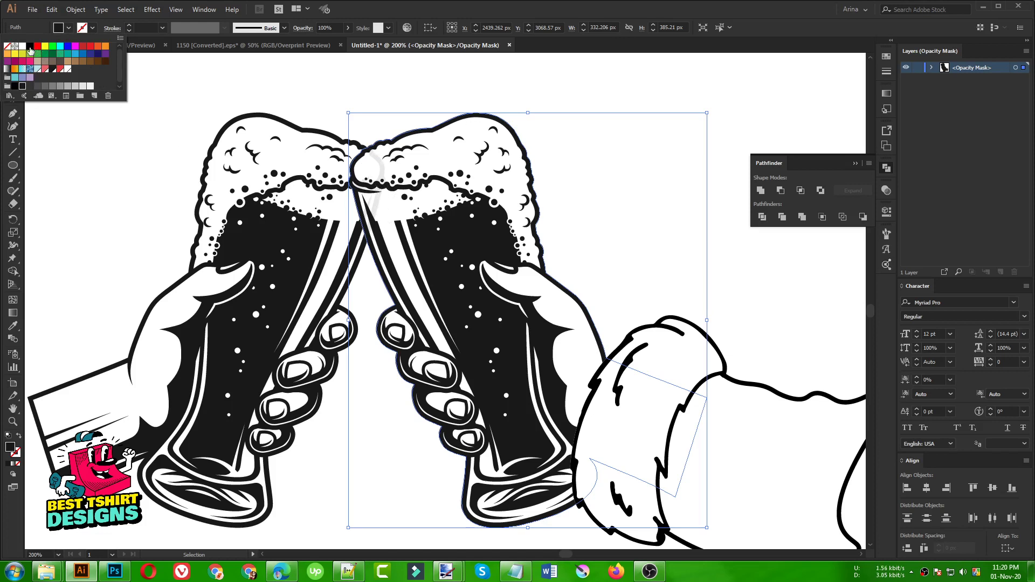
left_click(343, 82)
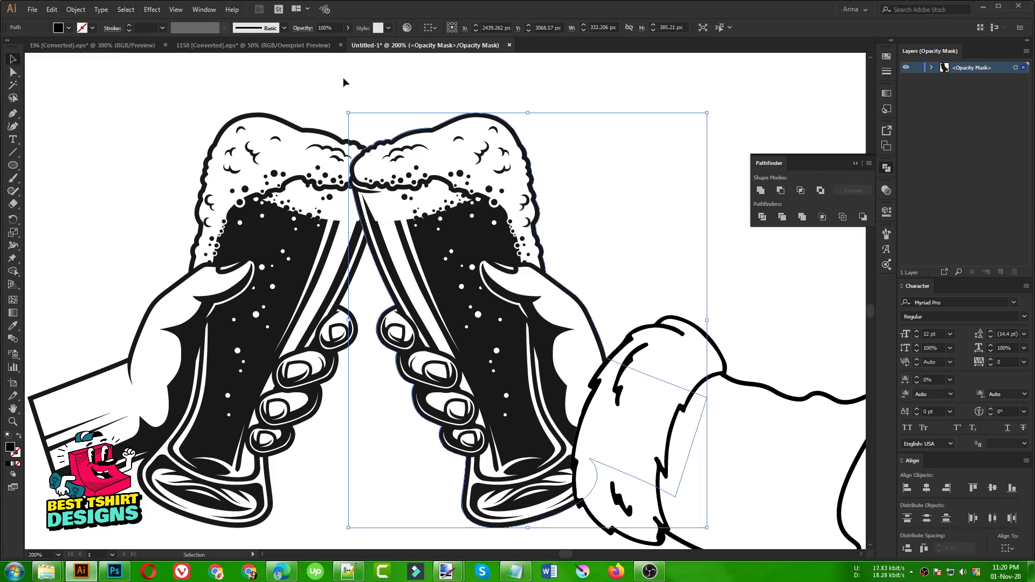
left_click(354, 99)
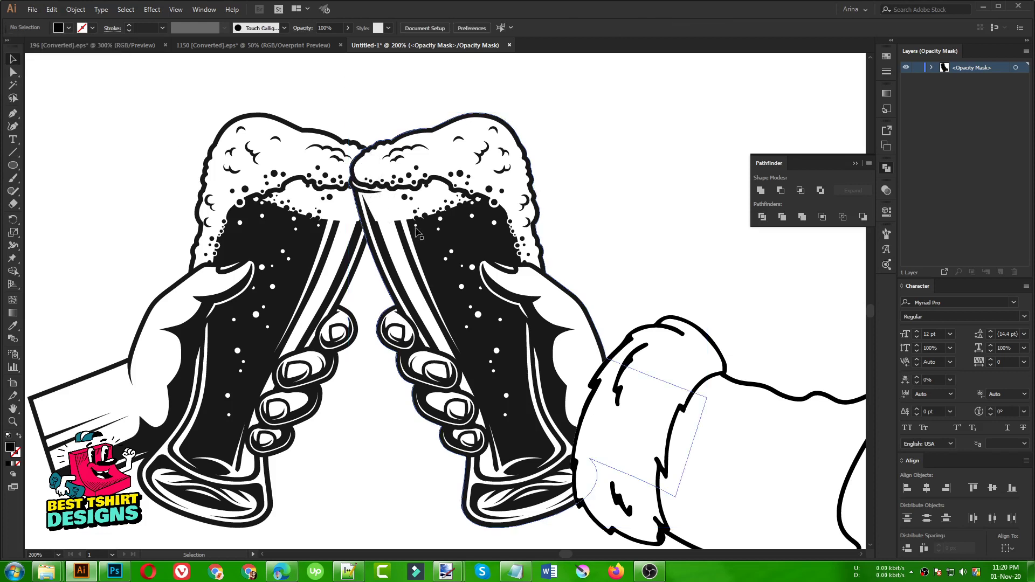
left_click(887, 191)
left_click(771, 229)
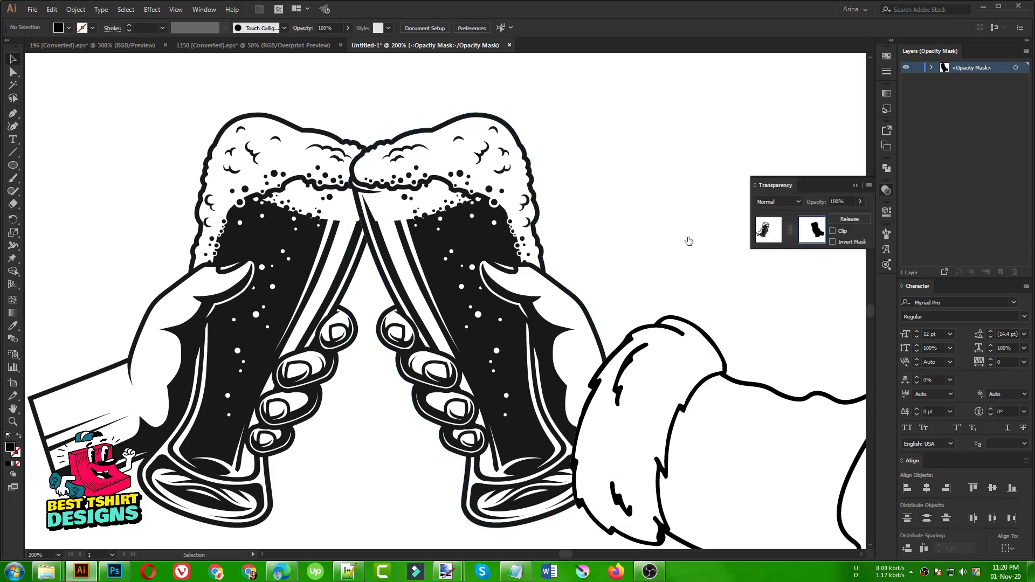
left_click(634, 238)
Fill the cuff and sleeve silhouette in the right hand's opacity mask with pure black, and return to editing the artwork.
scroll(525, 487, "down", 1)
scroll(525, 486, "up", 1)
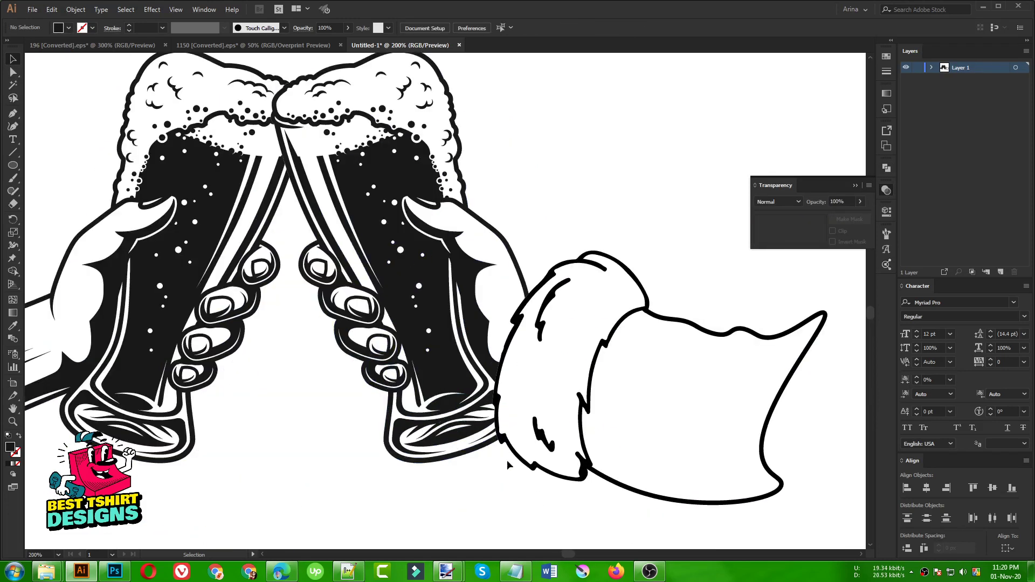
left_click(487, 445)
left_click(811, 230)
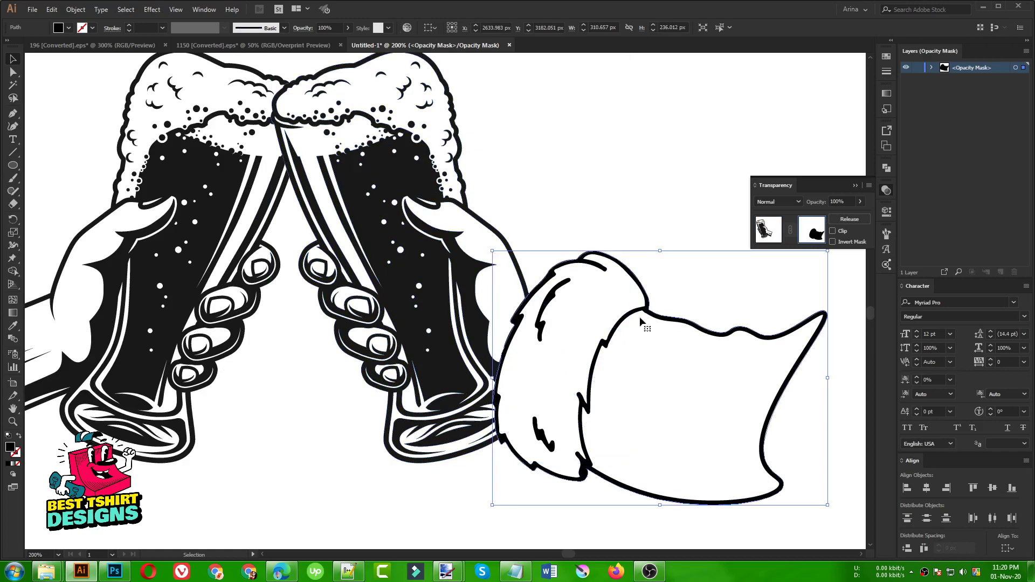
left_click(68, 28)
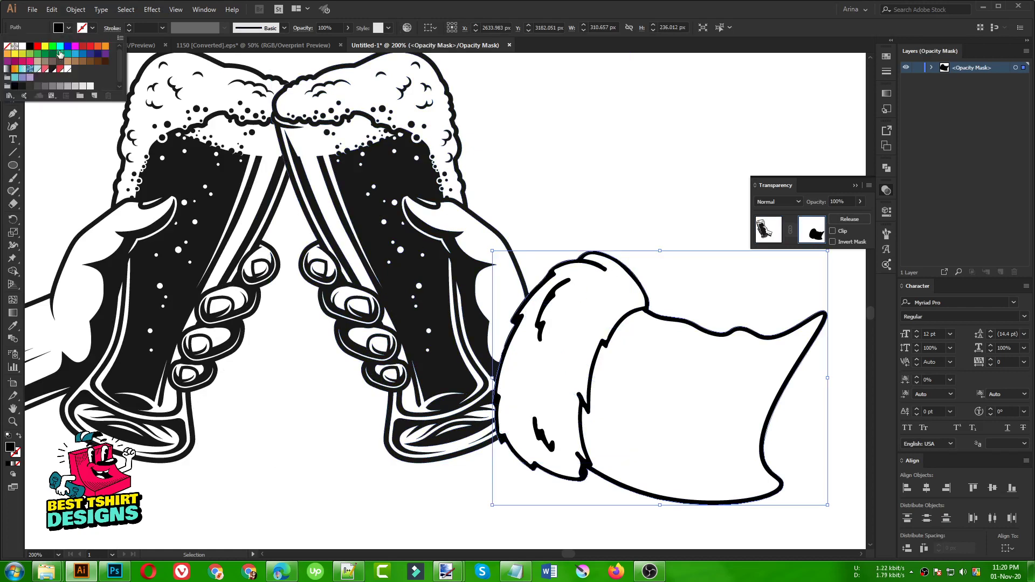
left_click(29, 46)
left_click(760, 229)
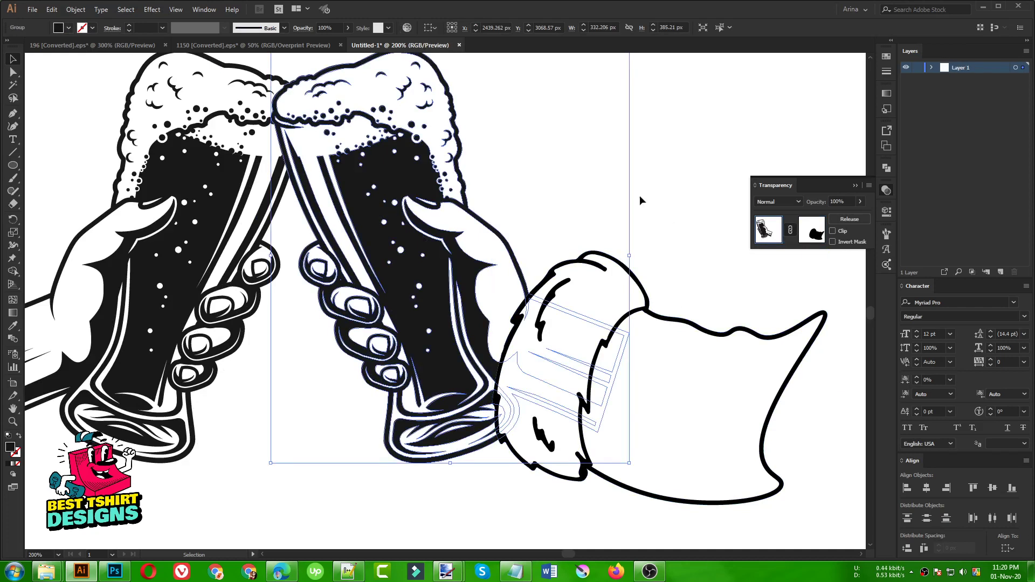
left_click(595, 183)
key("ctrl+minus")
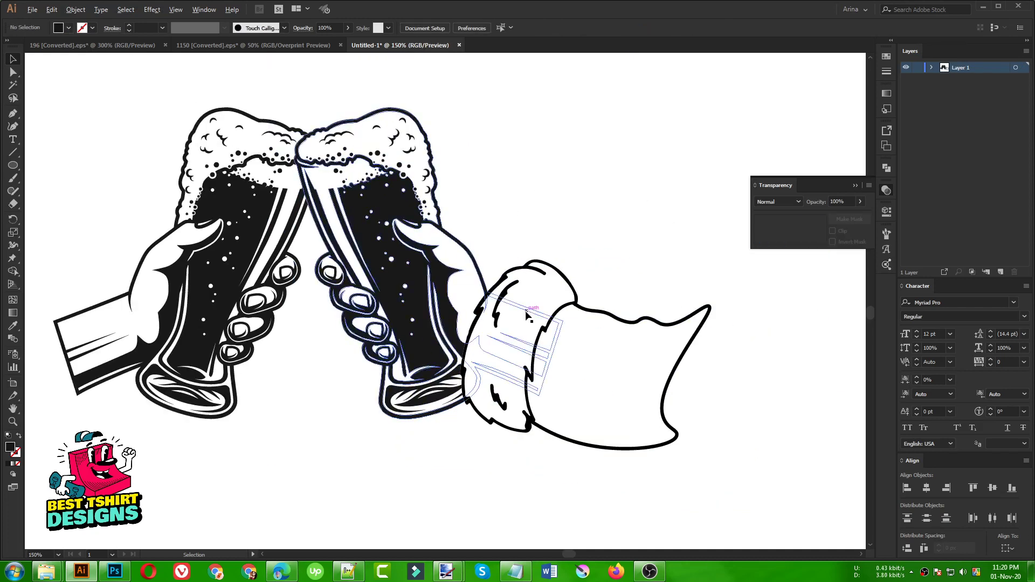
Lengthen the left hand's sleeve by shifting the anchor points at its open end outward to the left and slightly down.
scroll(527, 315, "down", 1)
scroll(426, 408, "up", 1)
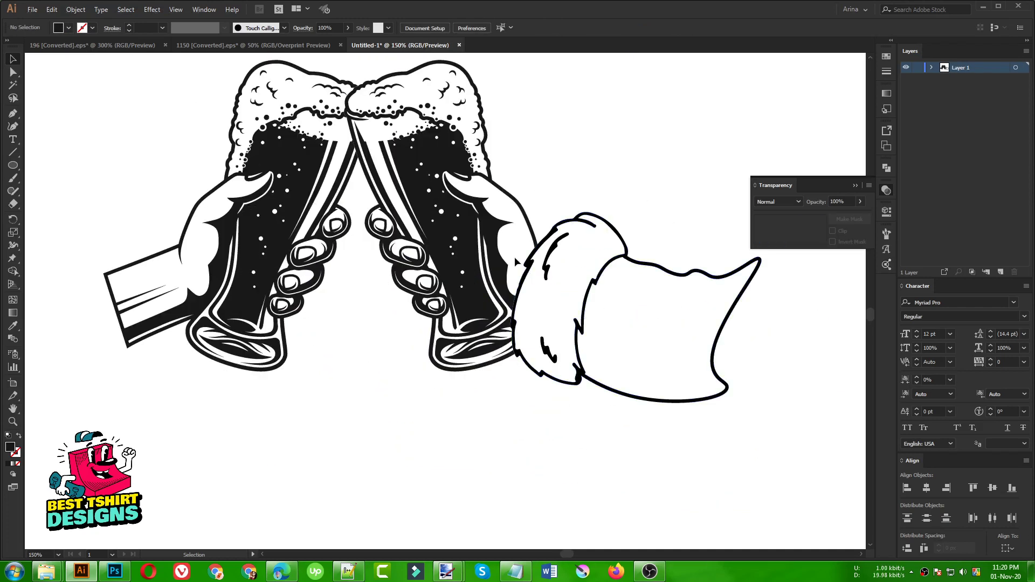
key("a")
left_click_drag(60, 224, 136, 403)
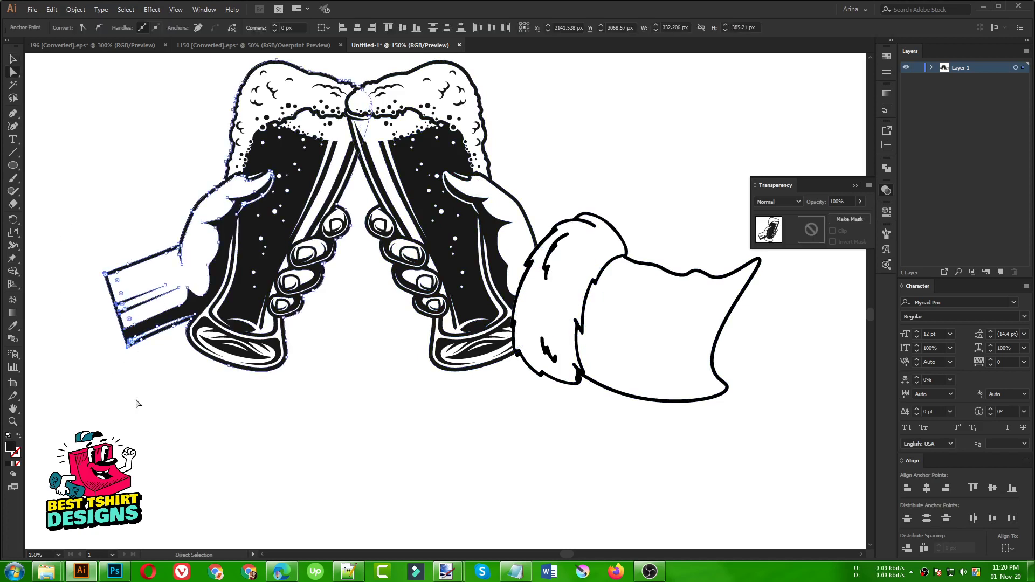
key("Left")
key("Left")
key("Left")
key("Left")
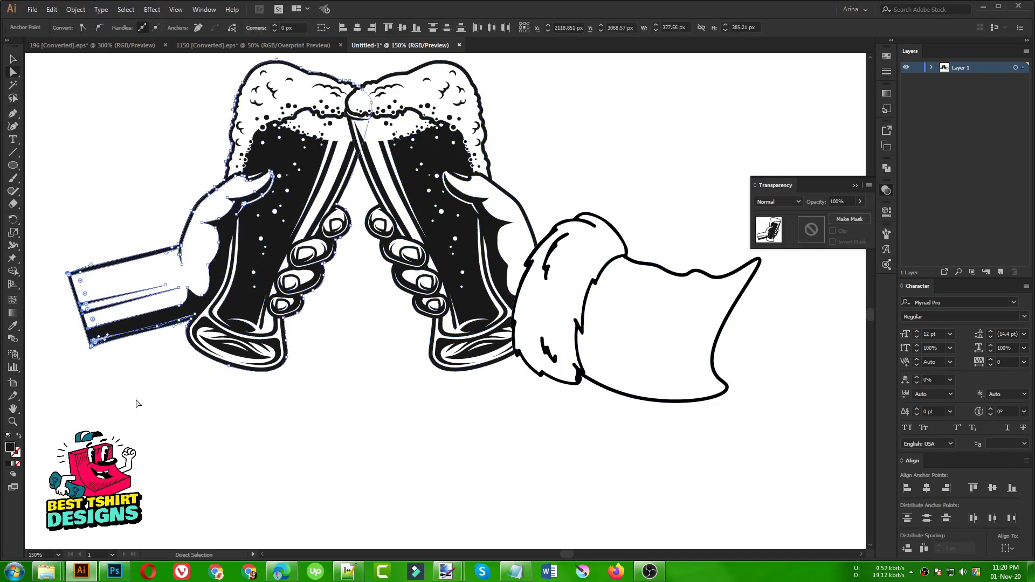
key("Down")
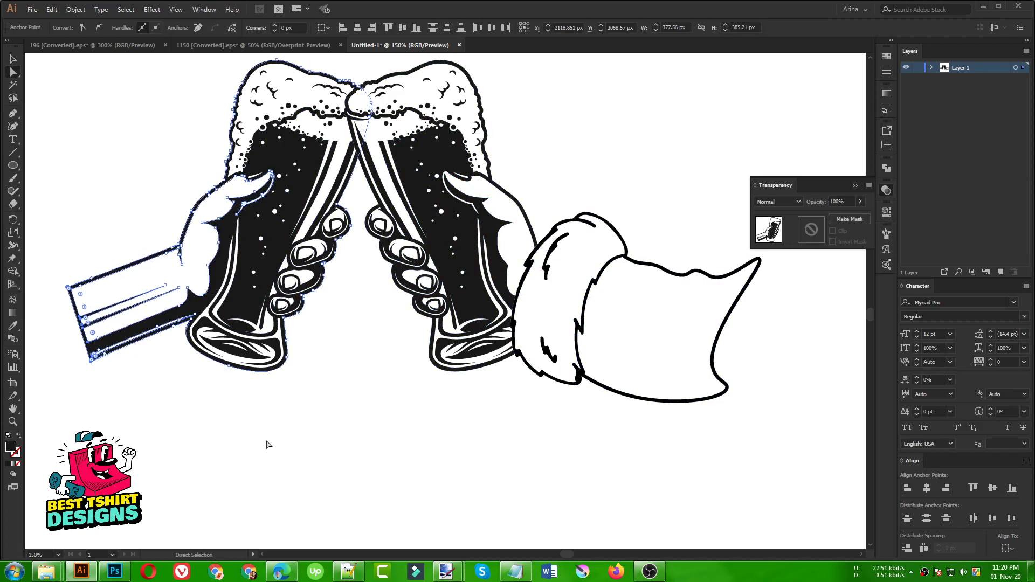
key("v")
left_click(322, 425)
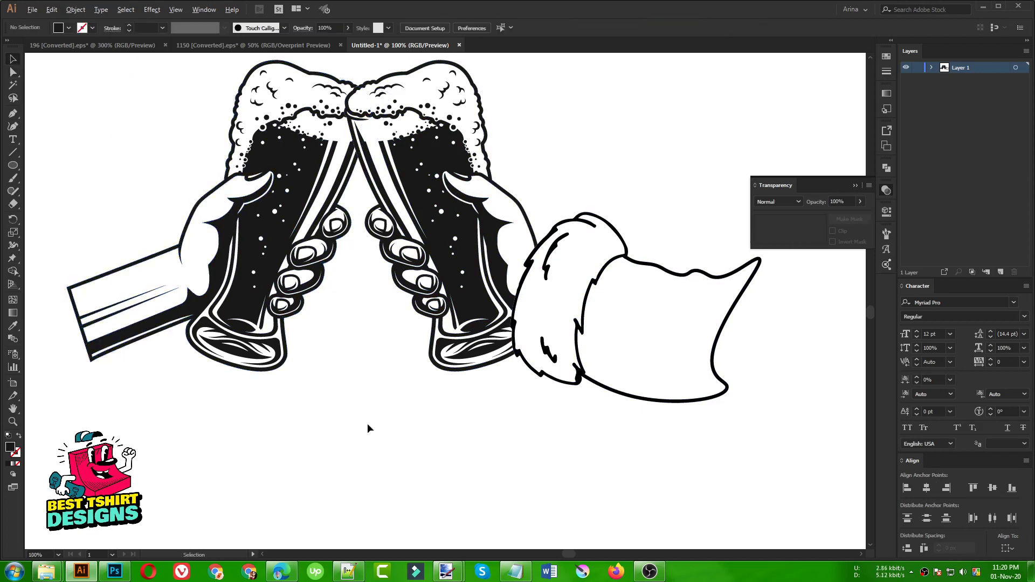
scroll(356, 420, "down", 1)
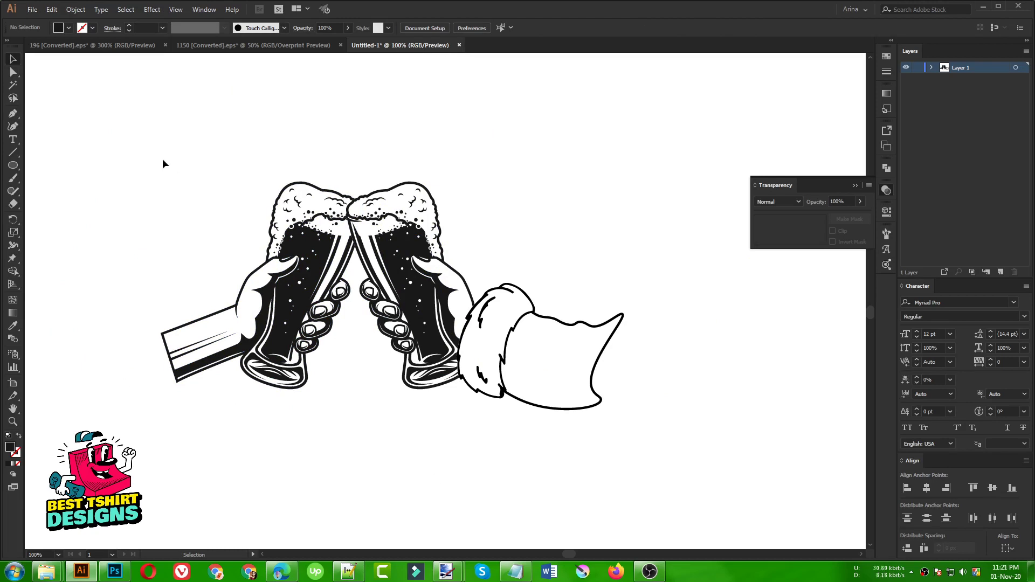
left_click_drag(161, 159, 632, 493)
key("a")
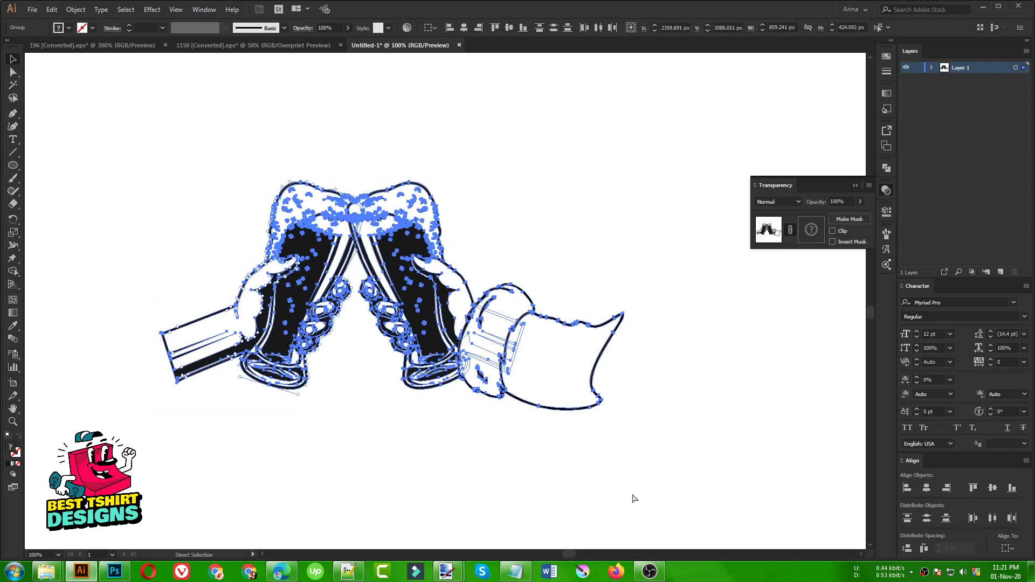
key("v")
left_click(525, 487)
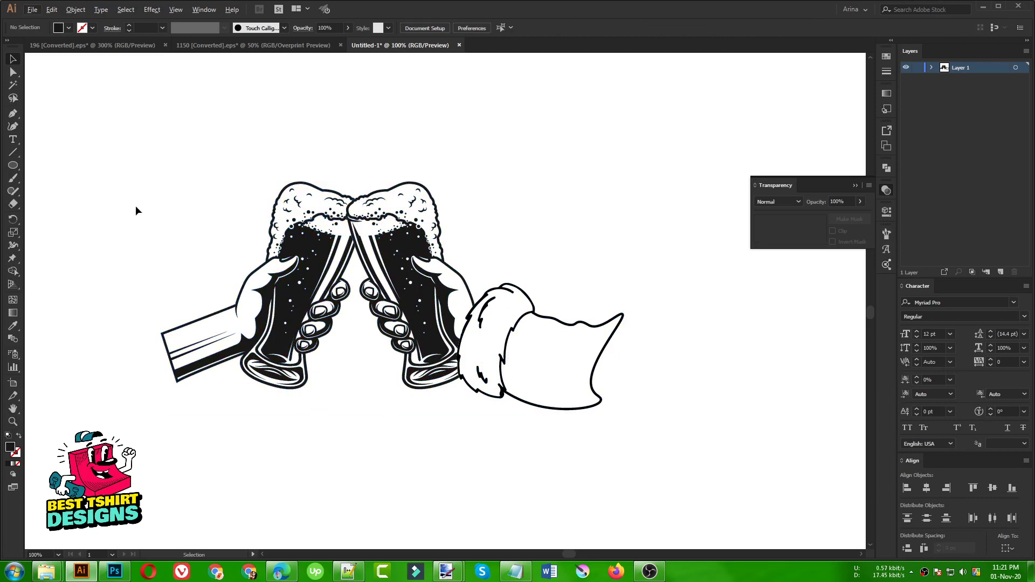
Draw an unfilled, stroked circle centred on the clinking glasses and shrink it to about 583 px in diameter.
left_click(13, 165)
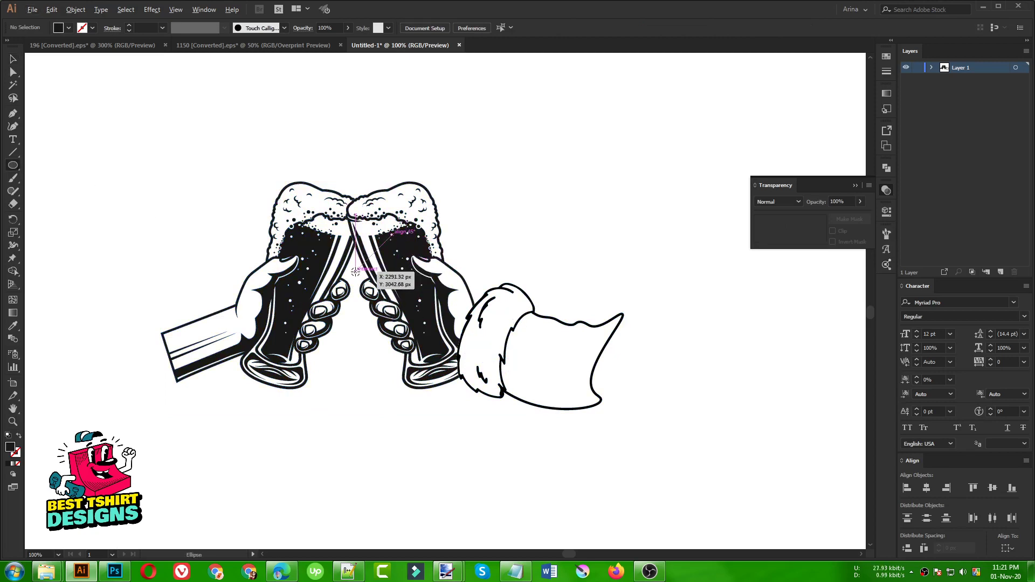
left_click_drag(355, 271, 529, 401)
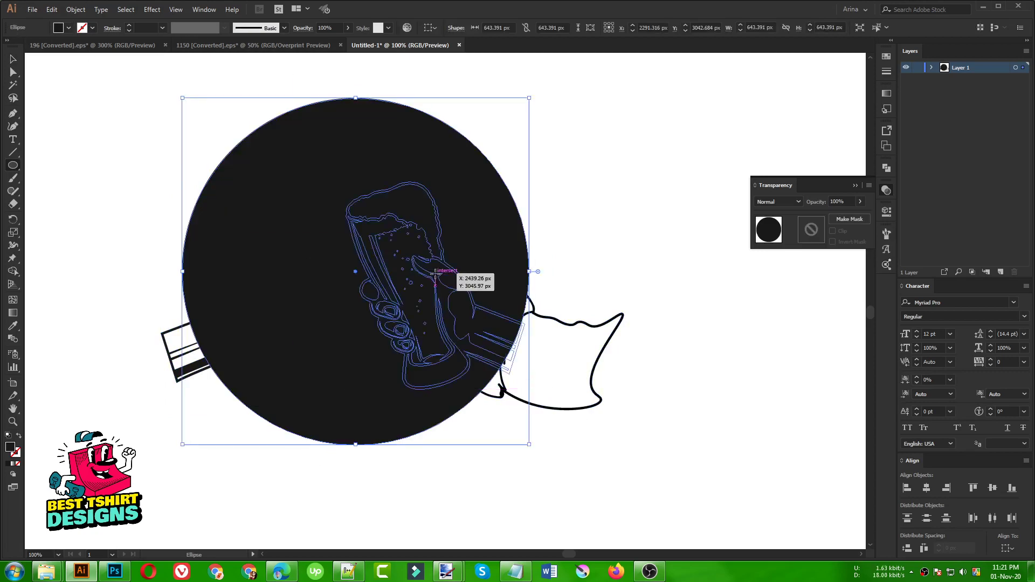
key("shift+x")
key("v")
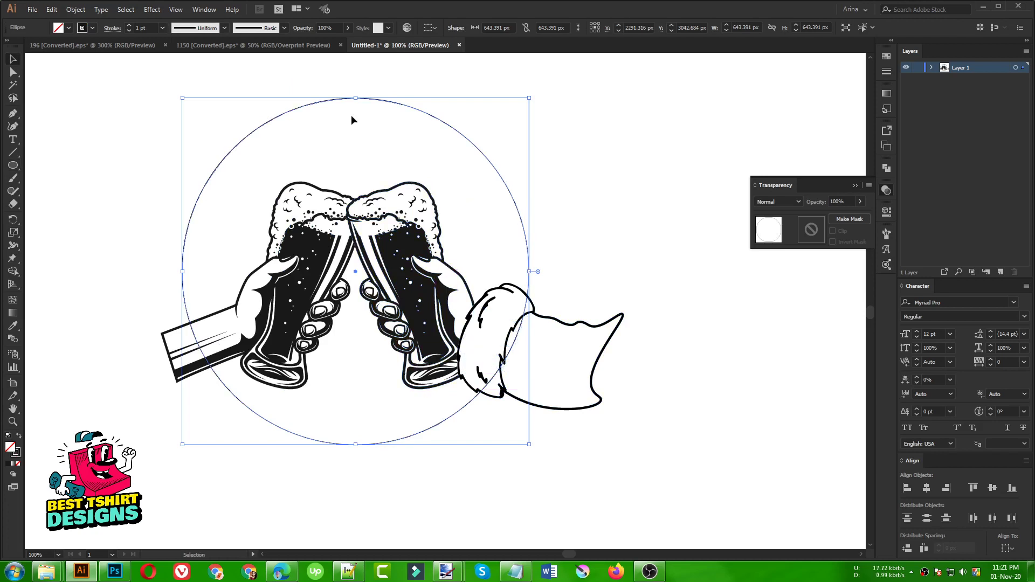
left_click_drag(356, 98, 360, 115)
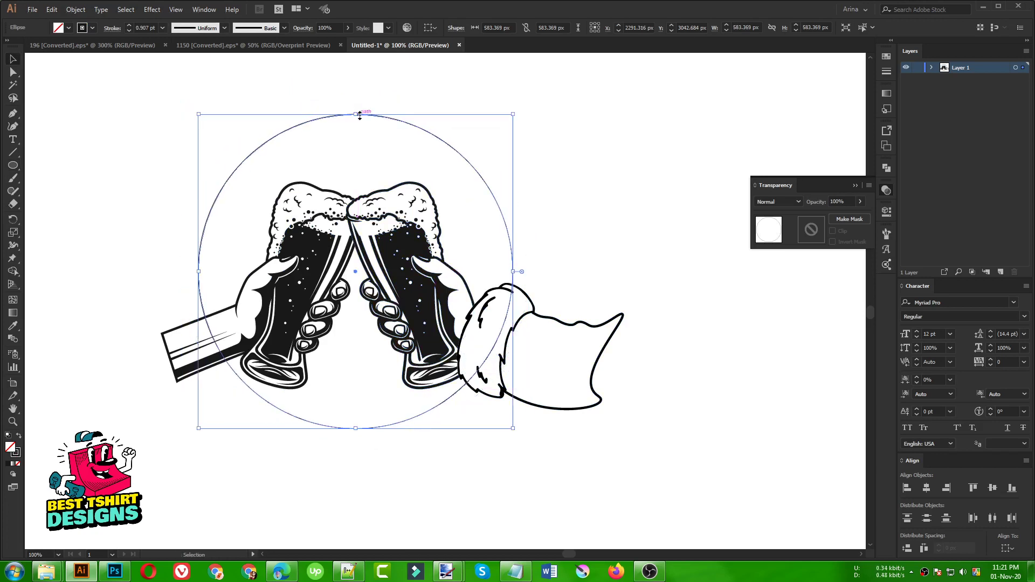
Set the circle's stroke weight to 10 pt and move it down to centre it vertically on the hands.
left_click(143, 27)
type("10")
key("Return")
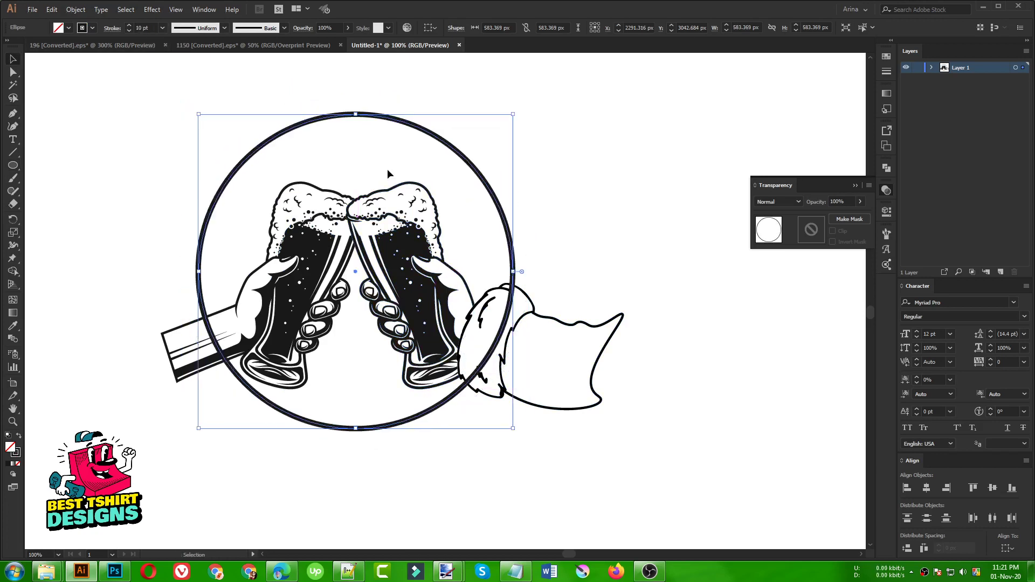
key("Down")
key("Down")
key("Down")
key("Down")
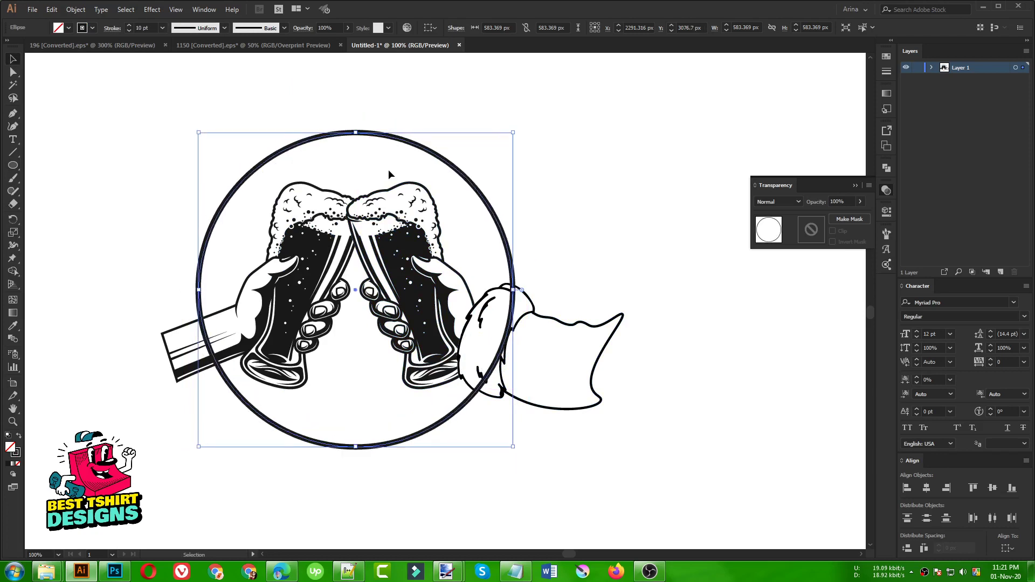
left_click(605, 200)
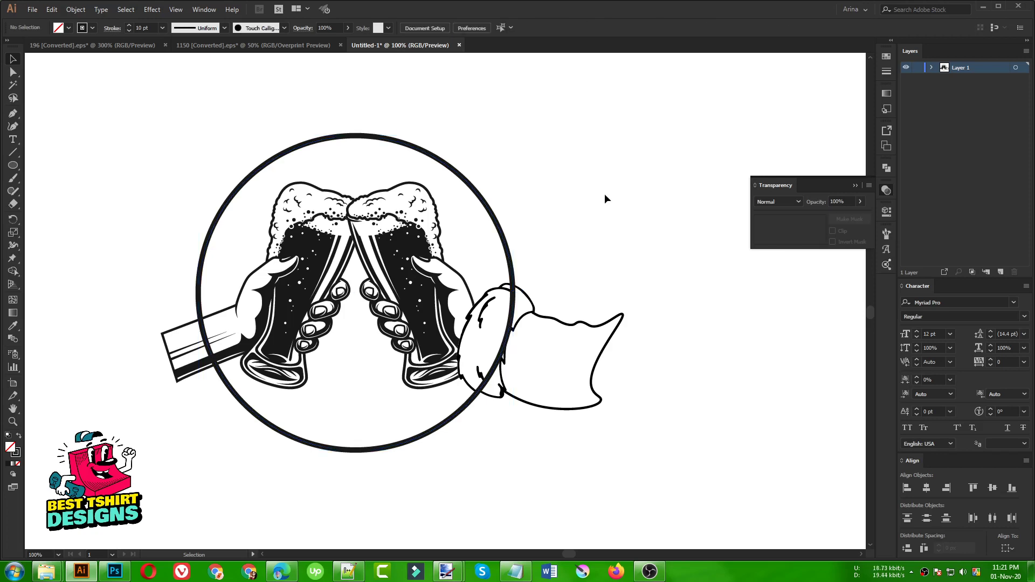
Enlarge the circle to about 666 px in diameter and nudge it left to recentre it around the glasses.
left_click(515, 272)
left_click_drag(520, 293, 558, 294)
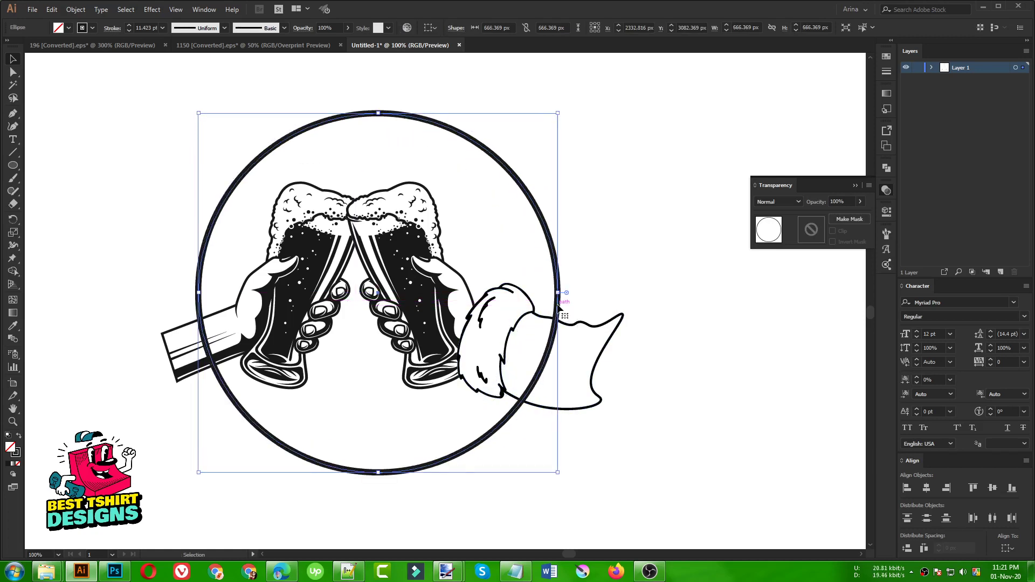
key("Left")
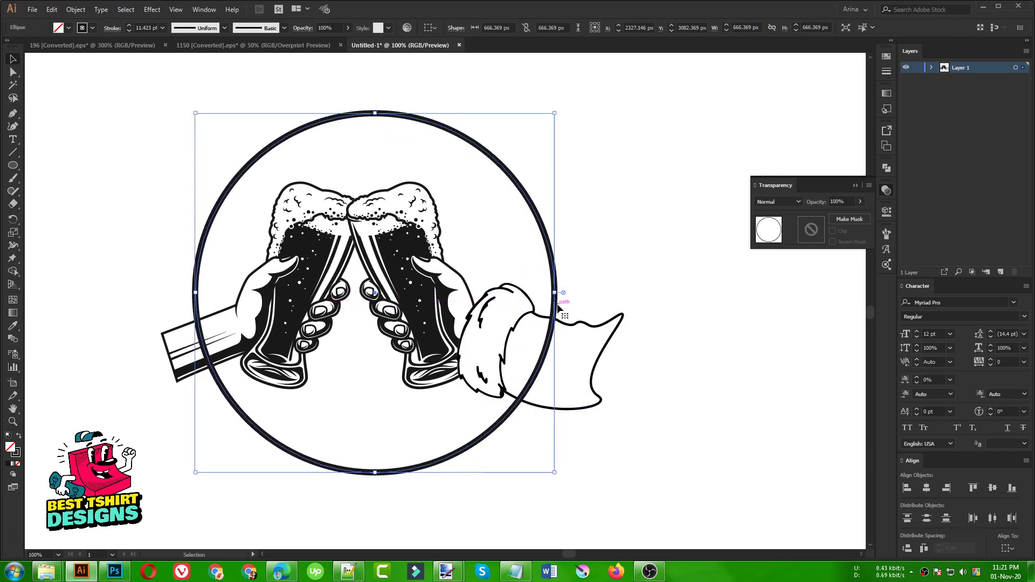
key("Left")
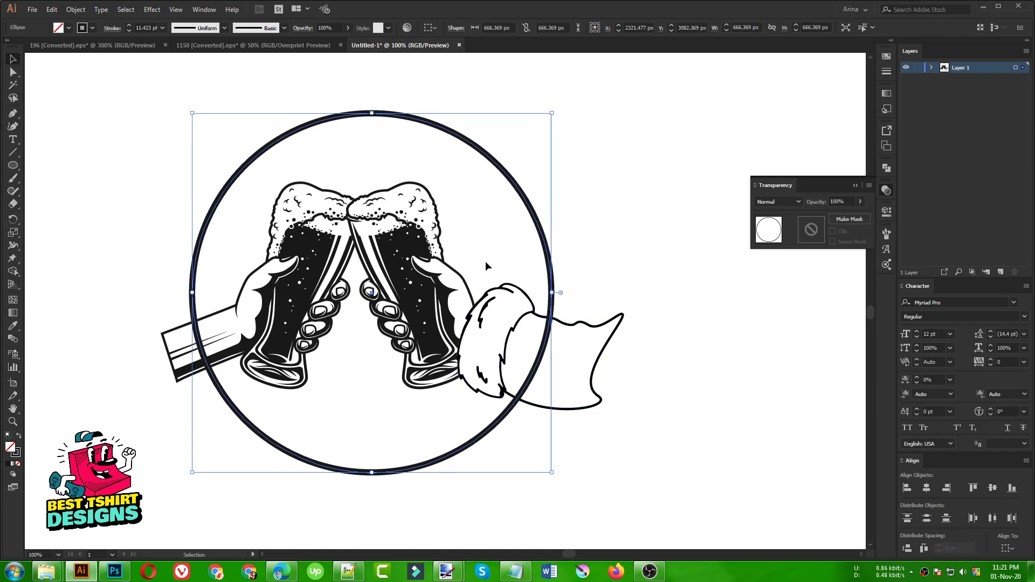
key("Left")
left_click(483, 252)
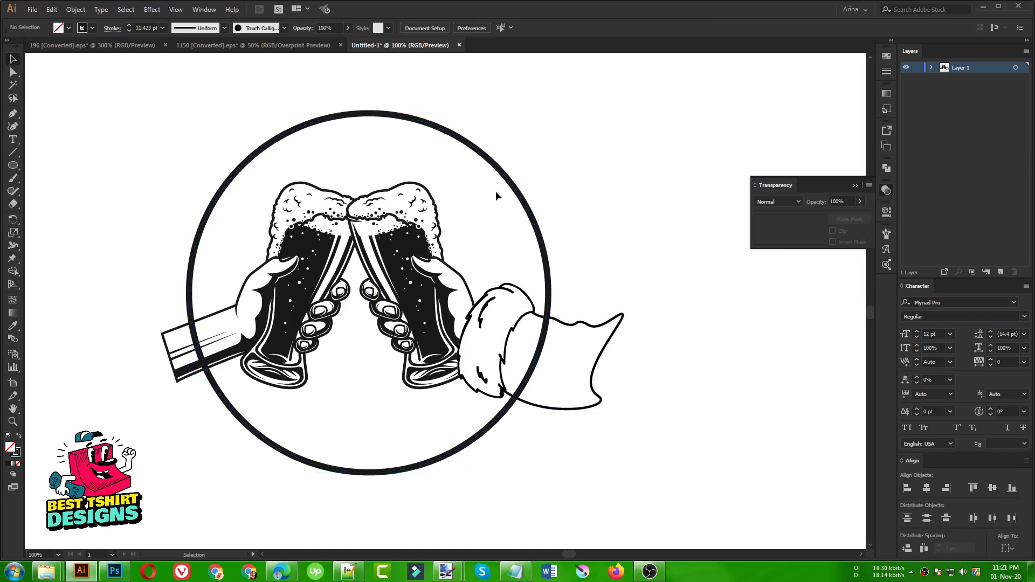
Thin the circle's stroke to 7 pt.
left_click(504, 178)
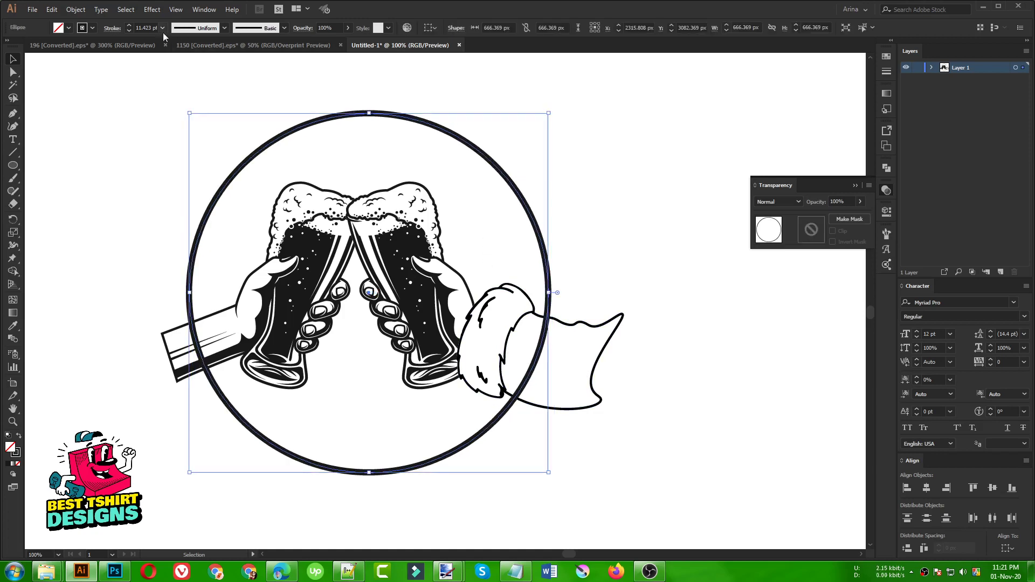
scroll(153, 27, "down", 1)
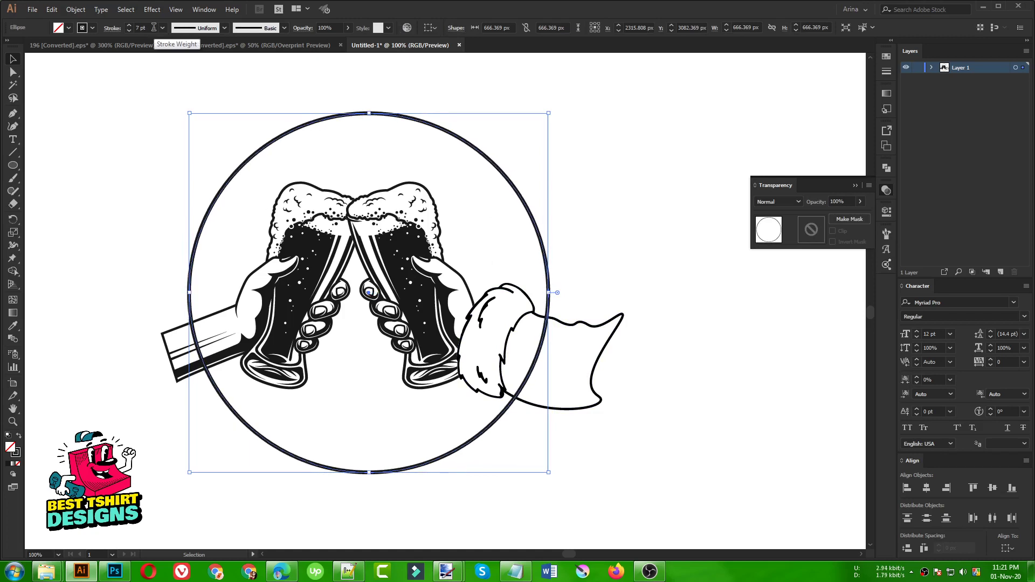
left_click(103, 209)
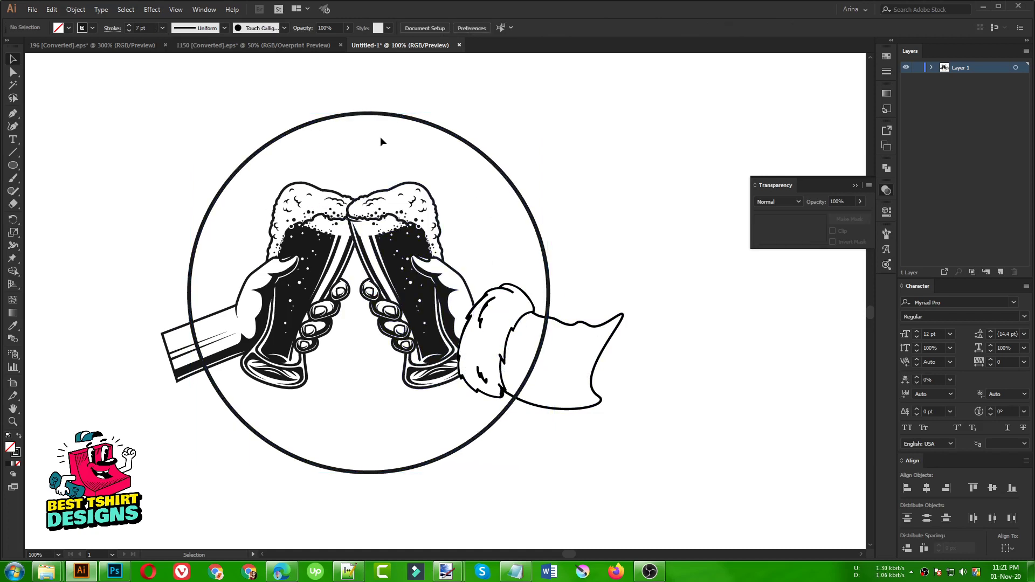
Duplicate the circle in place and enlarge the copy from its centre to about 697 px to form an outer ring.
left_click(355, 114)
key("a")
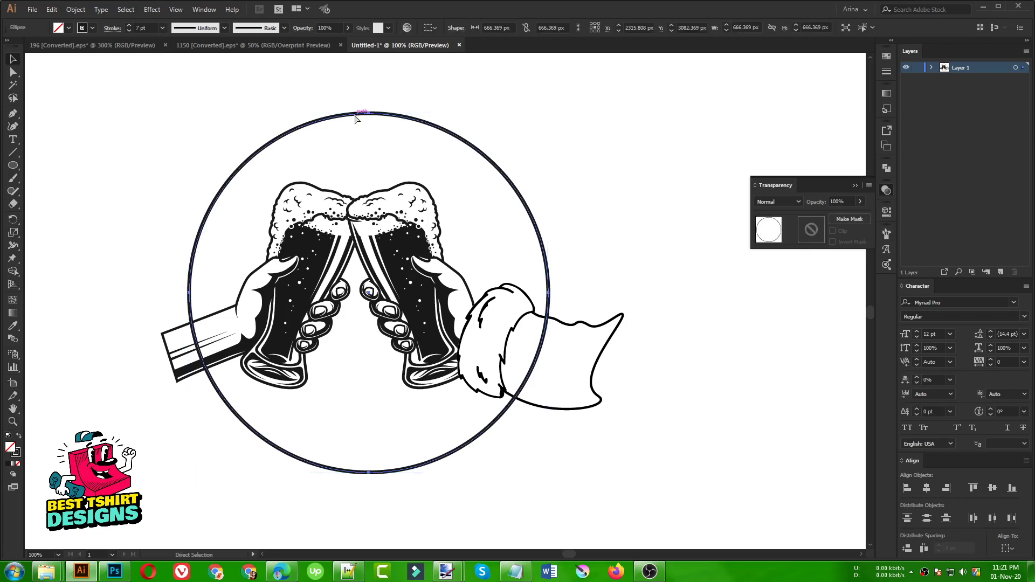
key("v")
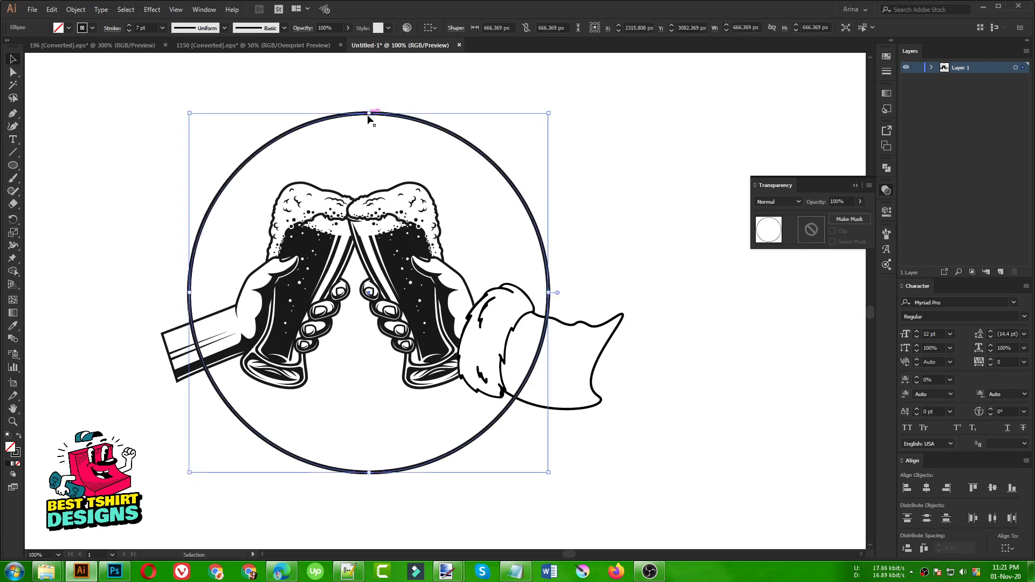
mouse_move(368, 114)
left_mouse_down()
mouse_move(399, 111)
mouse_move(369, 105)
left_mouse_up()
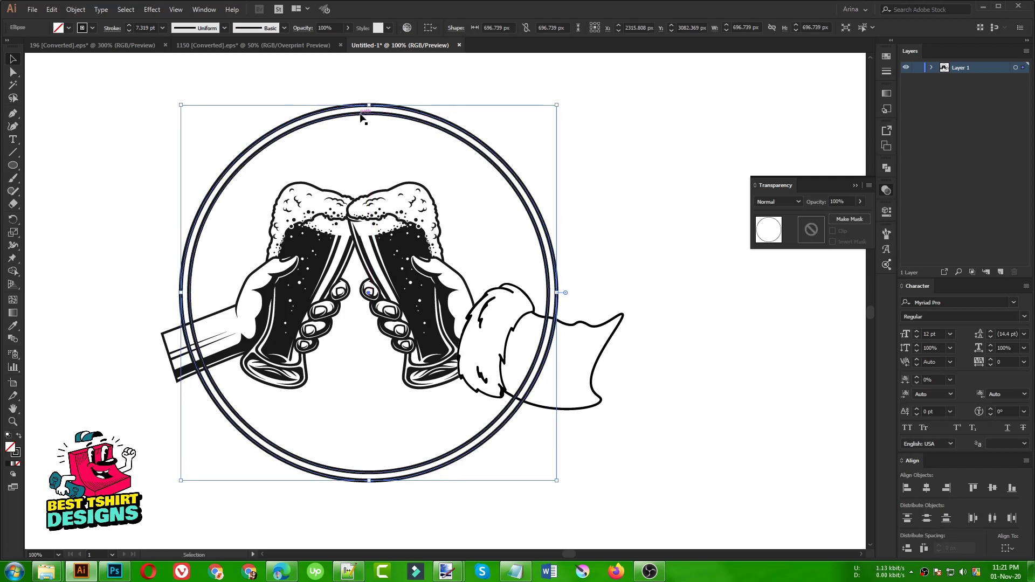
Switch to Notepad, copy the phrase "ain't no laws when you drink with", and return to Illustrator.
left_click(515, 571)
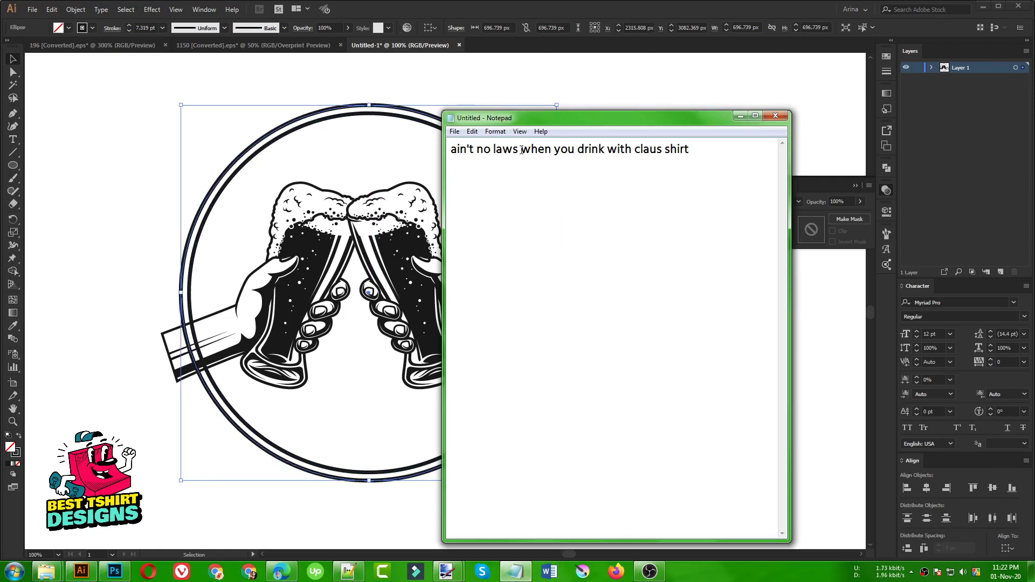
left_click_drag(632, 152, 404, 153)
key("ctrl+c")
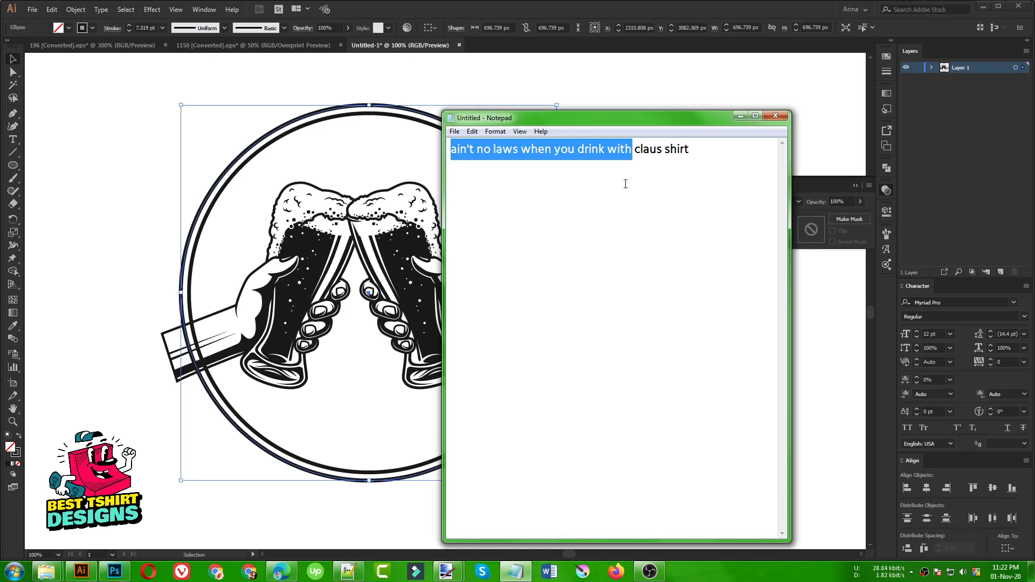
key("alt+Tab")
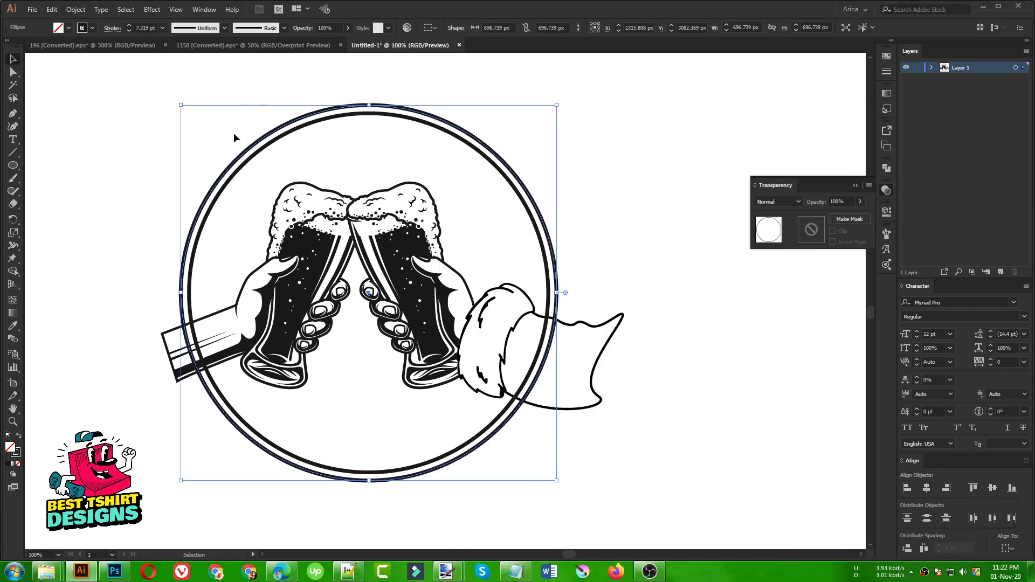
Turn the outer ring into a type path and paste "ain't no laws when you drink with" along it from the ring's left point.
left_click(13, 139)
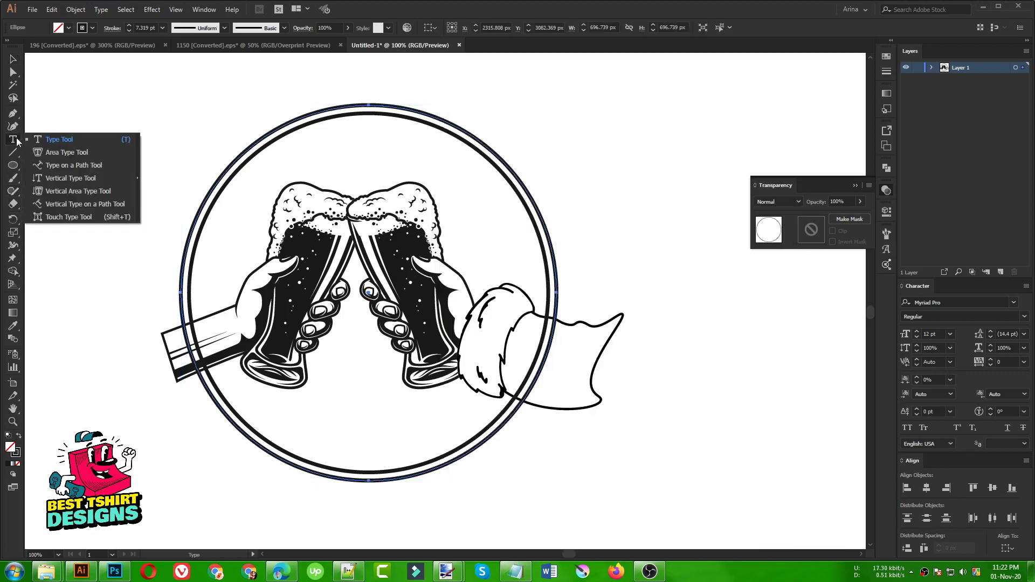
left_click(60, 178)
left_click(11, 141)
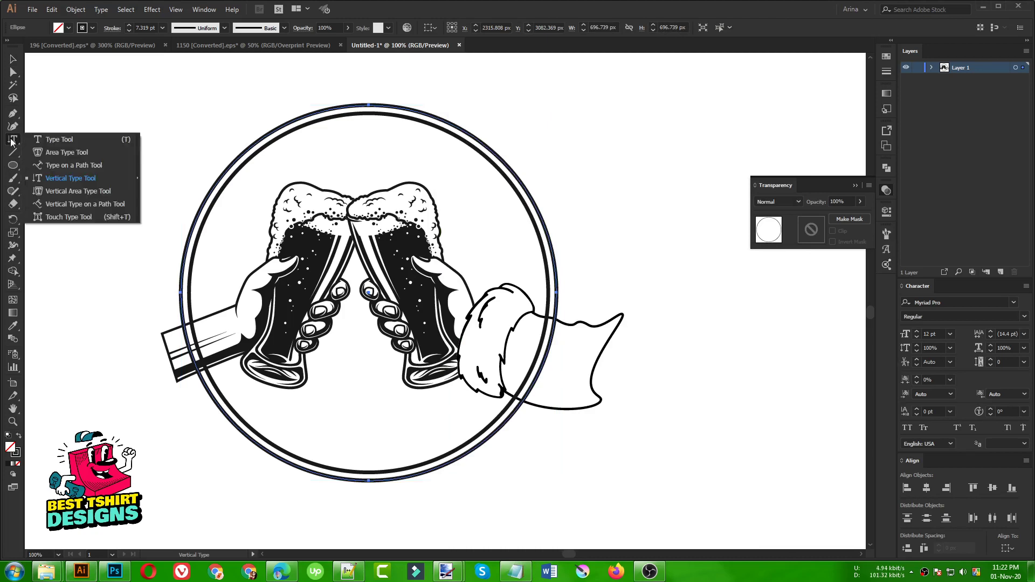
left_click(66, 166)
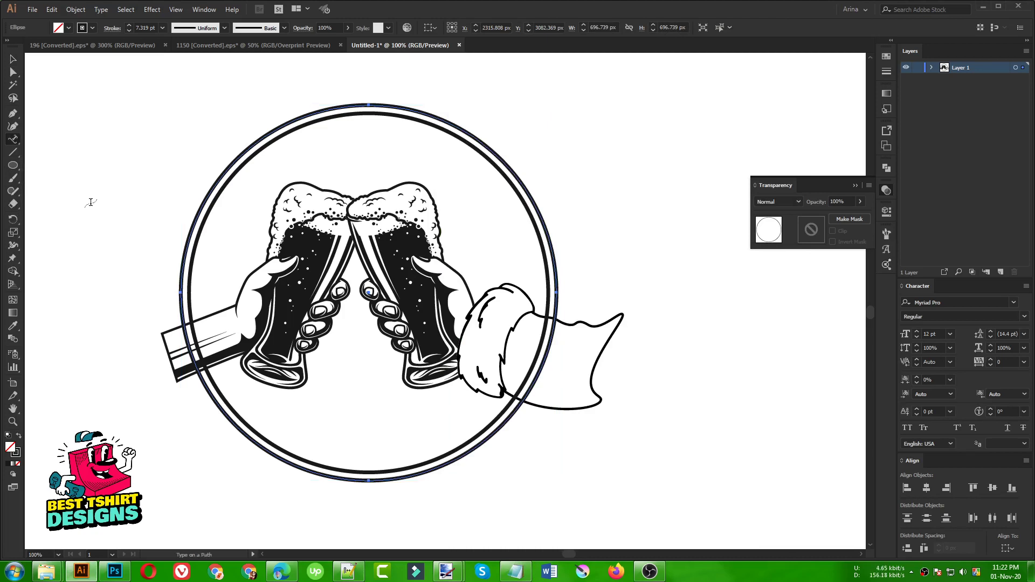
left_click(180, 291)
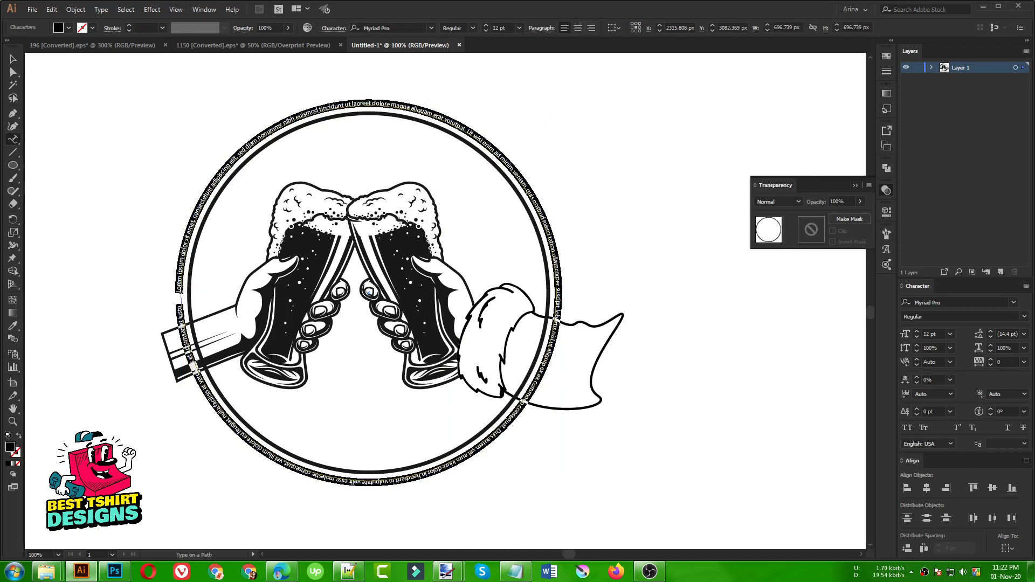
key("ctrl+v")
left_click(12, 59)
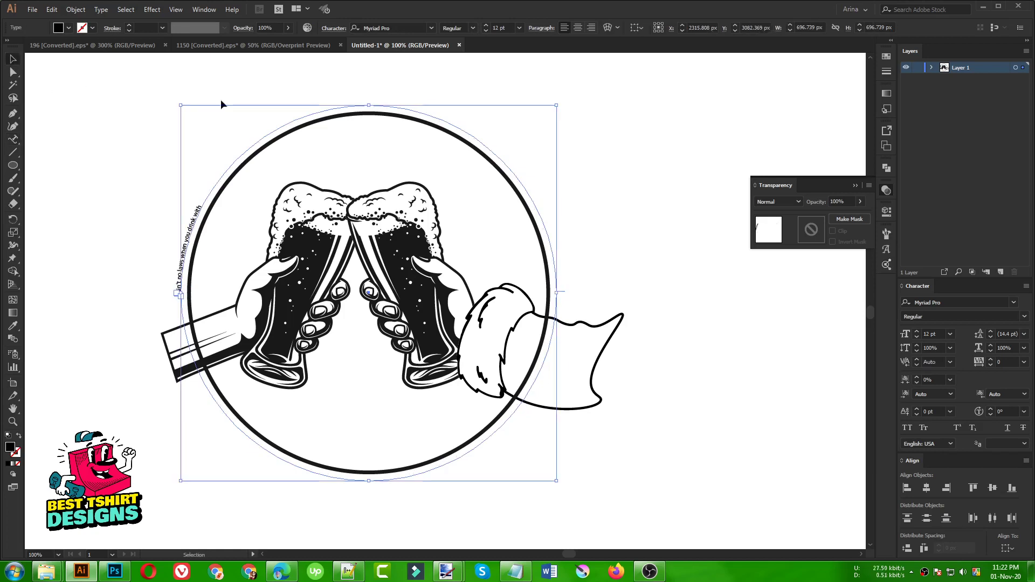
Format the curved phrase at 80 pt in Geared Slab Bold with all caps.
double_click(503, 27)
type("80")
key("Return")
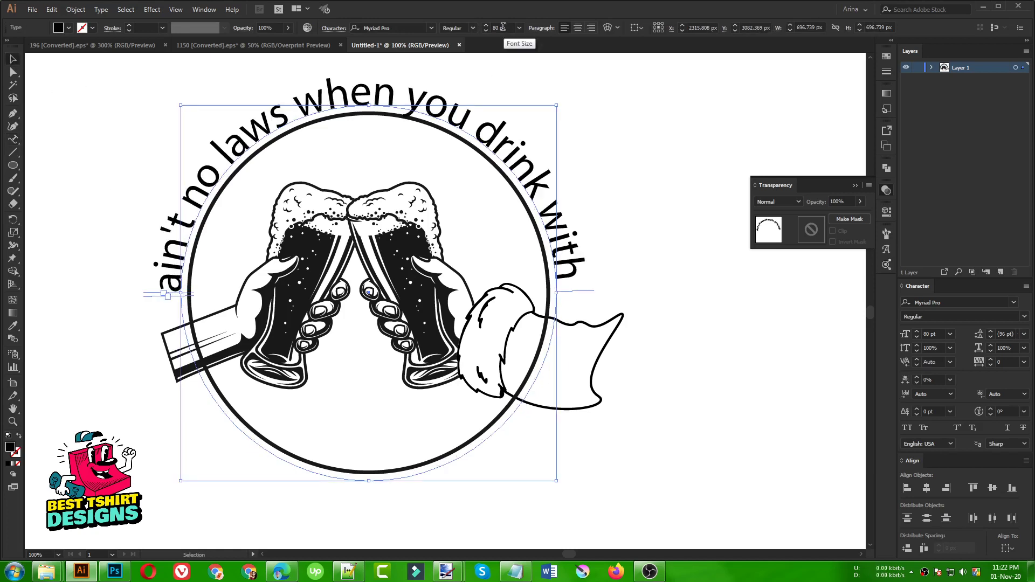
left_click(392, 29)
type("g")
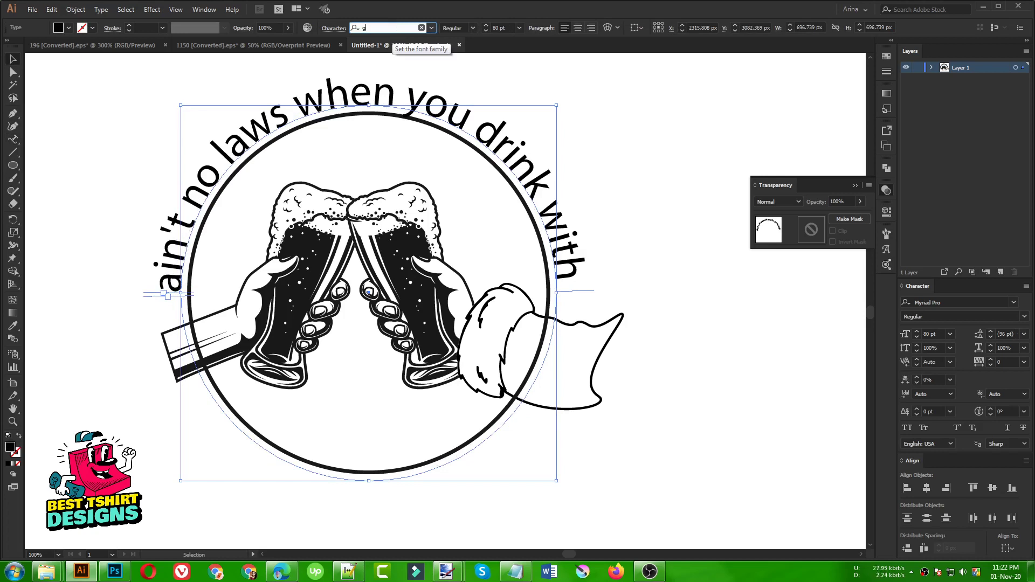
type("e")
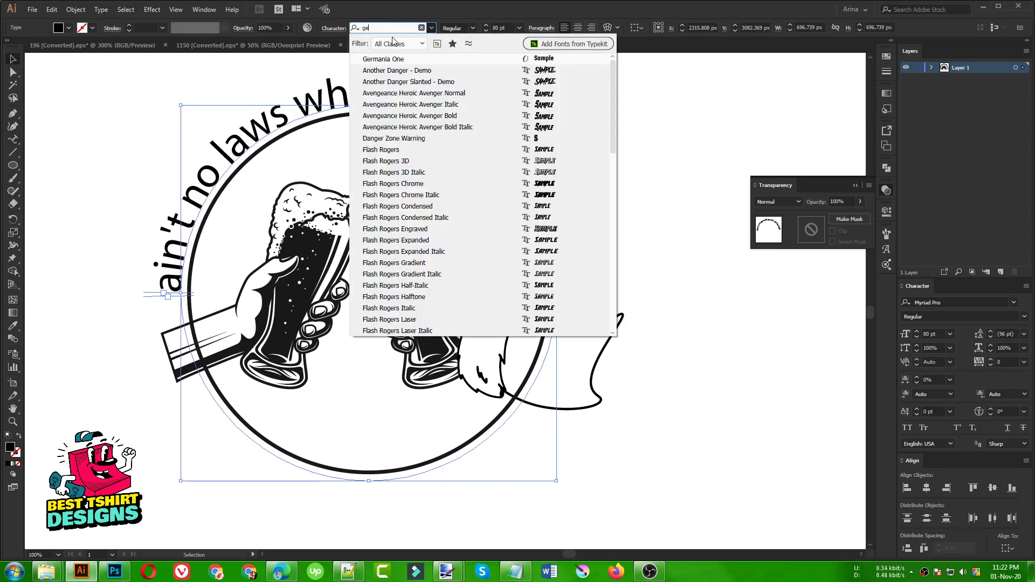
left_click(395, 86)
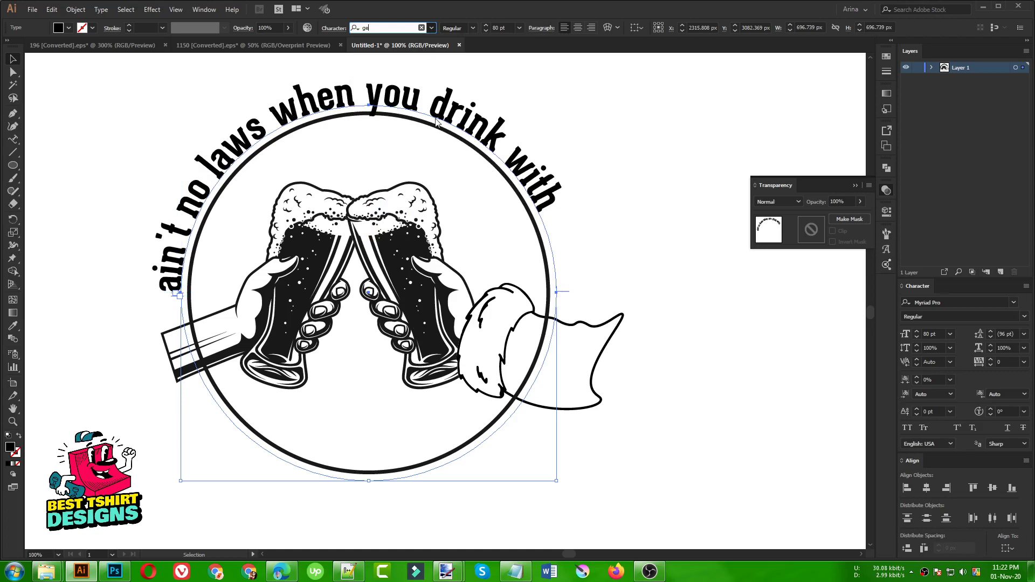
left_click(911, 430)
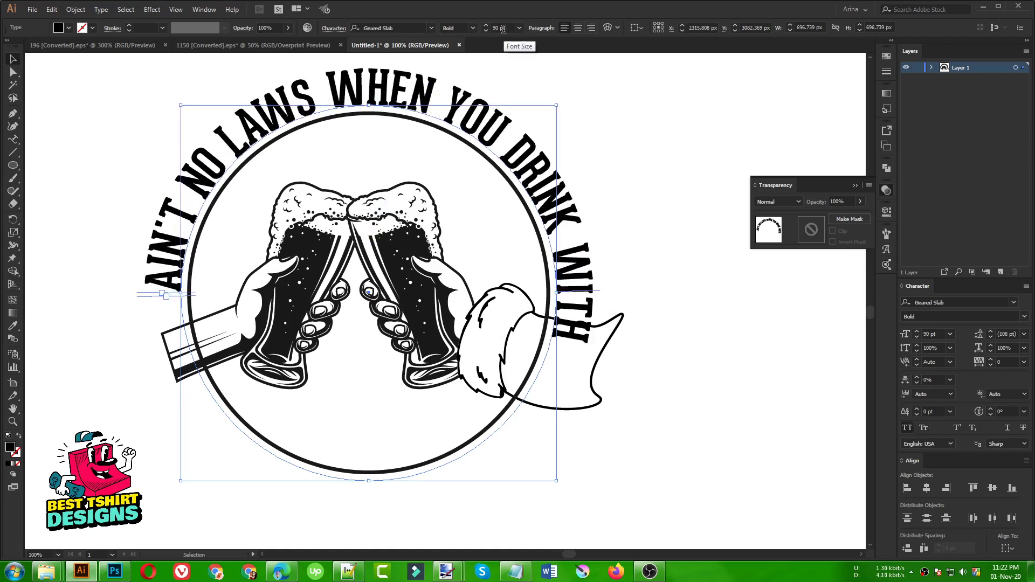
Limit the phrase's path range to the upper half of the ring and centre-align the text within it.
left_click_drag(143, 296, 663, 292)
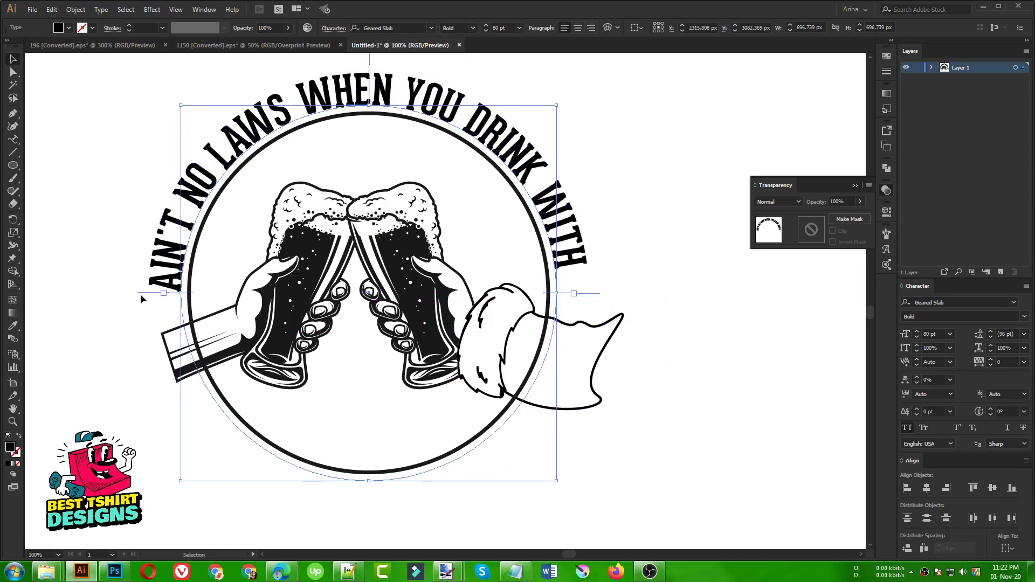
left_click(577, 28)
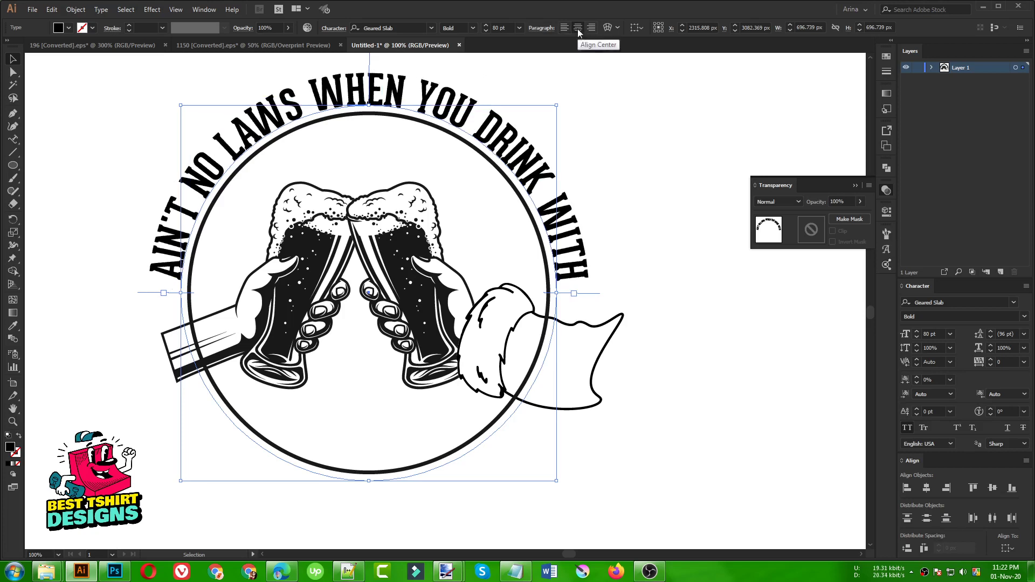
left_click(637, 138)
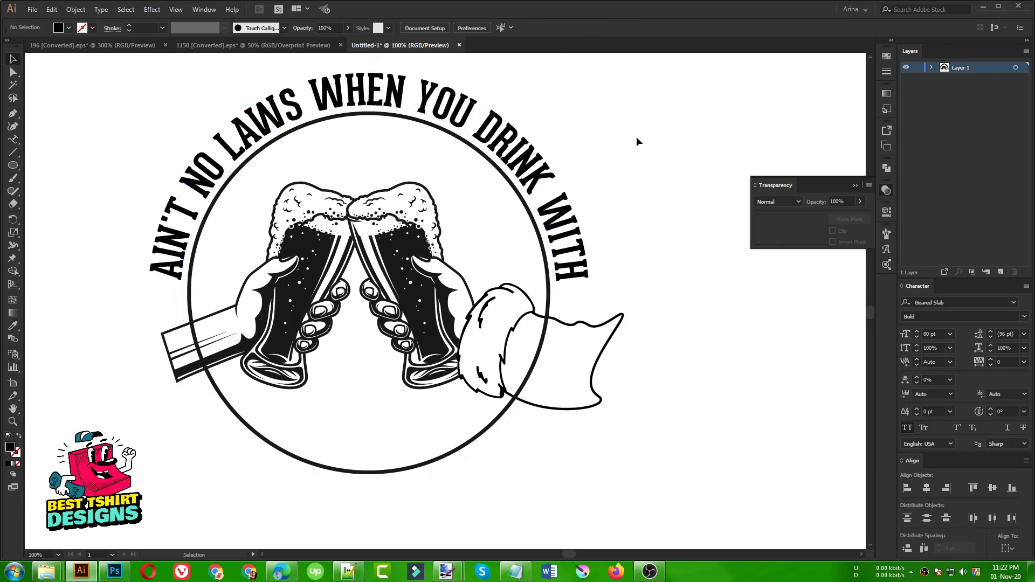
Shrink the curved text and inner circle together from their centre to about 653 px wide and nudge them slightly down.
left_click_drag(560, 158, 518, 175)
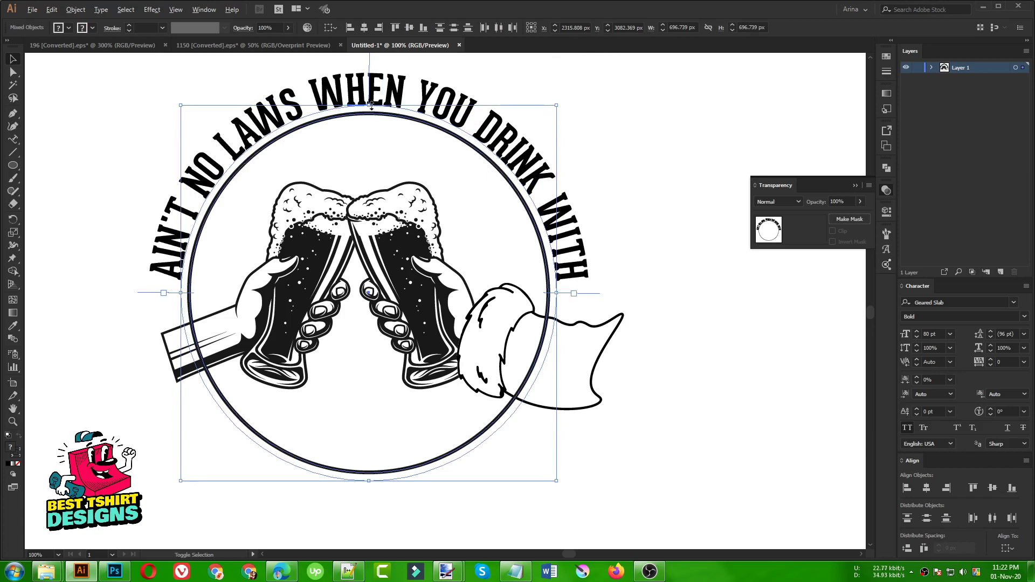
left_click_drag(369, 105, 374, 120)
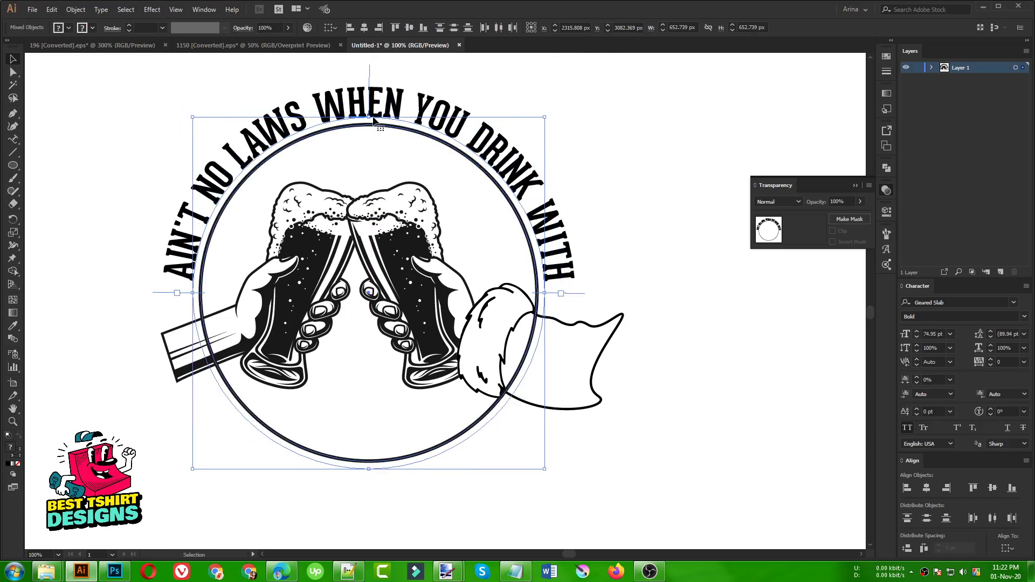
key("p")
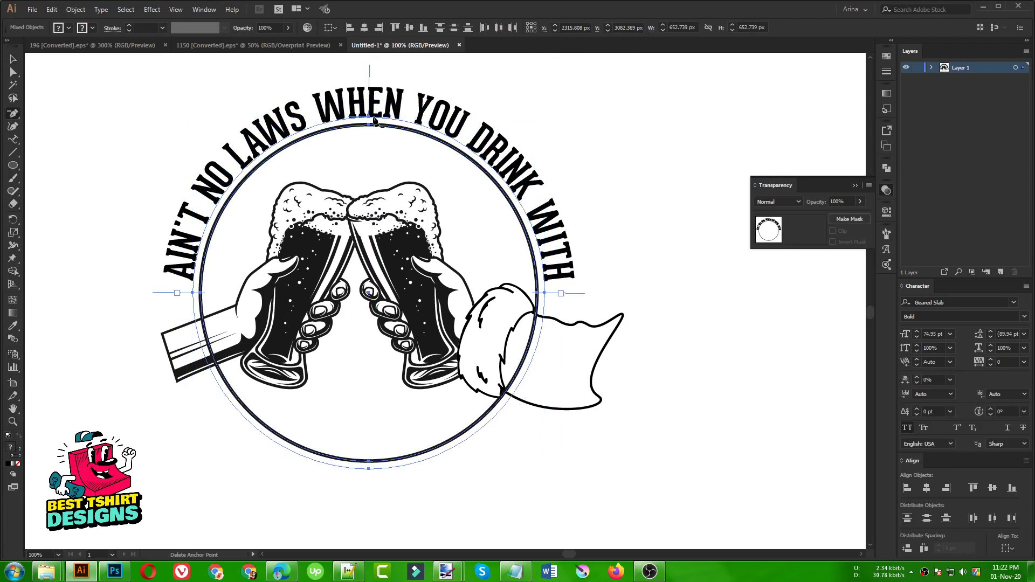
key("v")
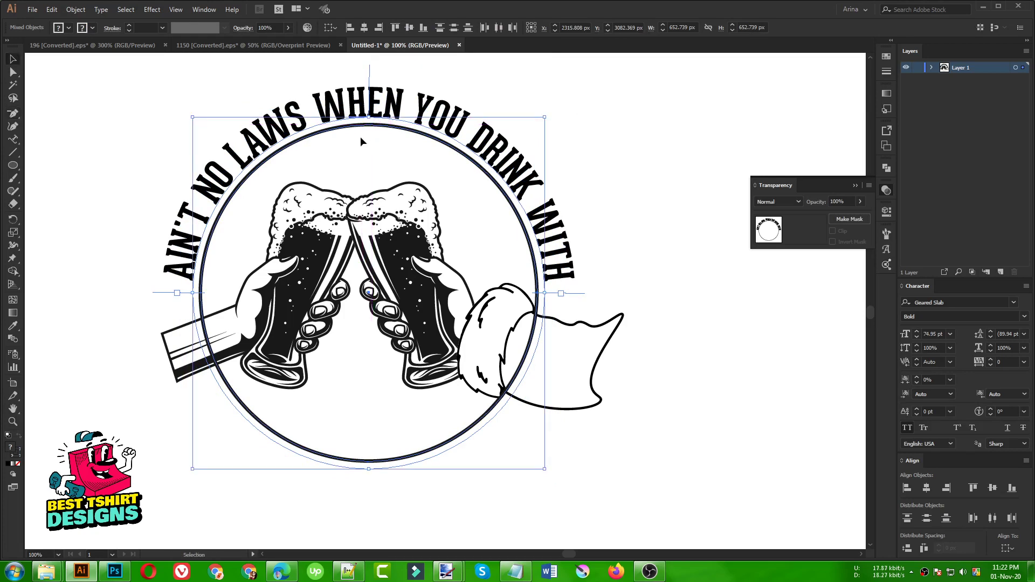
key("Right")
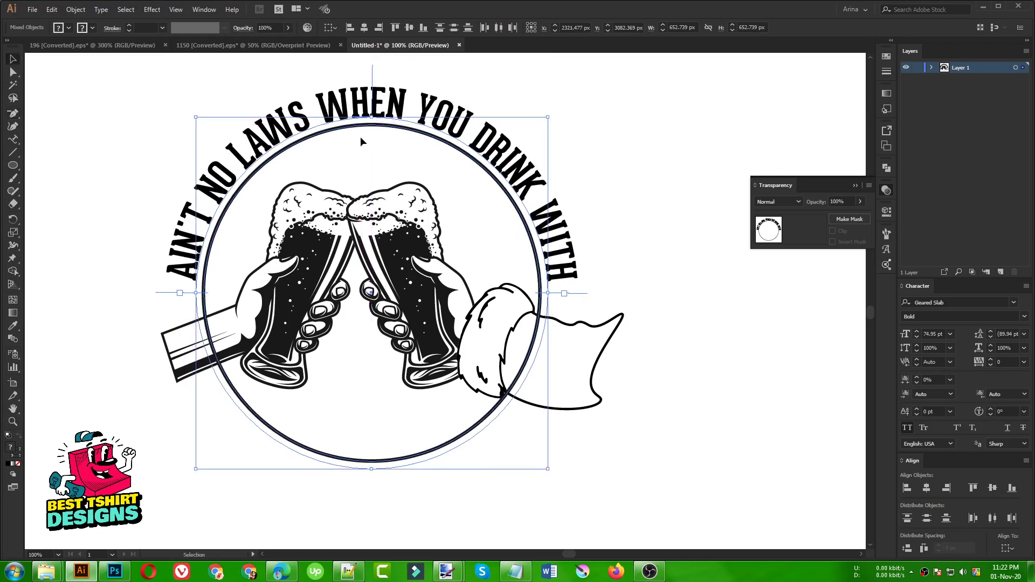
key("Down")
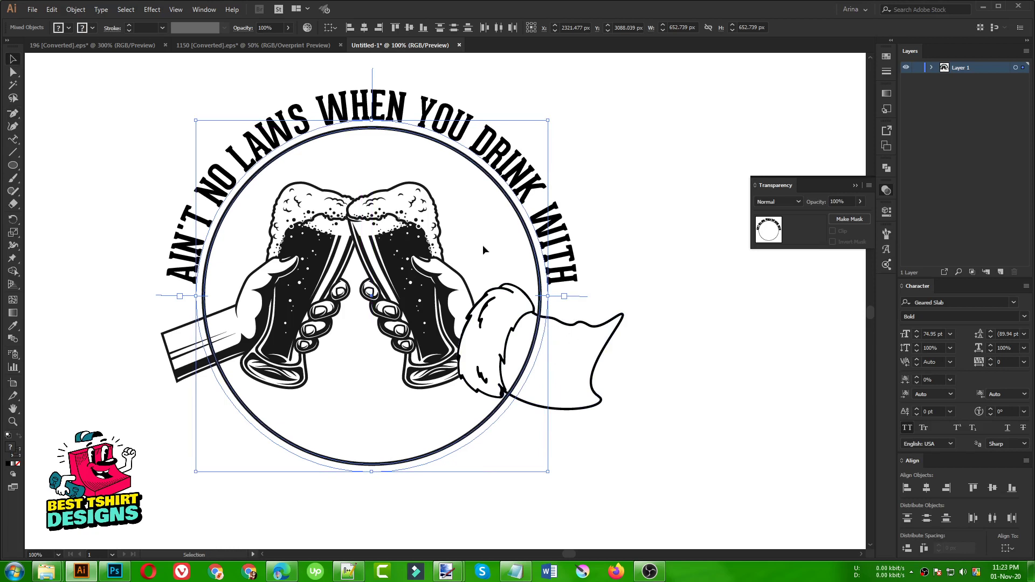
key("Left")
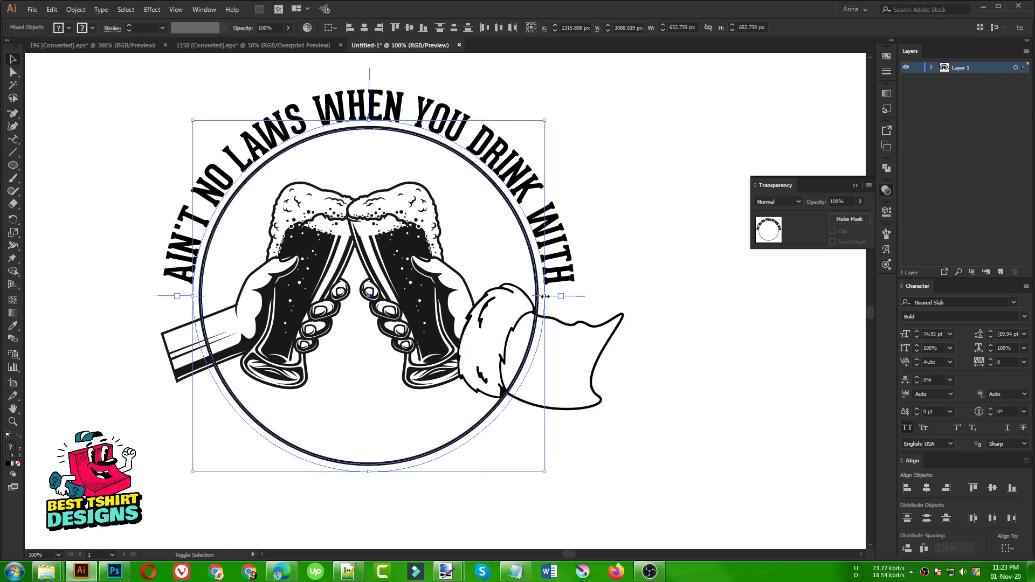
Enlarge the curved text and circle together to about 686 px wide and shift them down and slightly right around the glasses.
left_click_drag(545, 296, 555, 299)
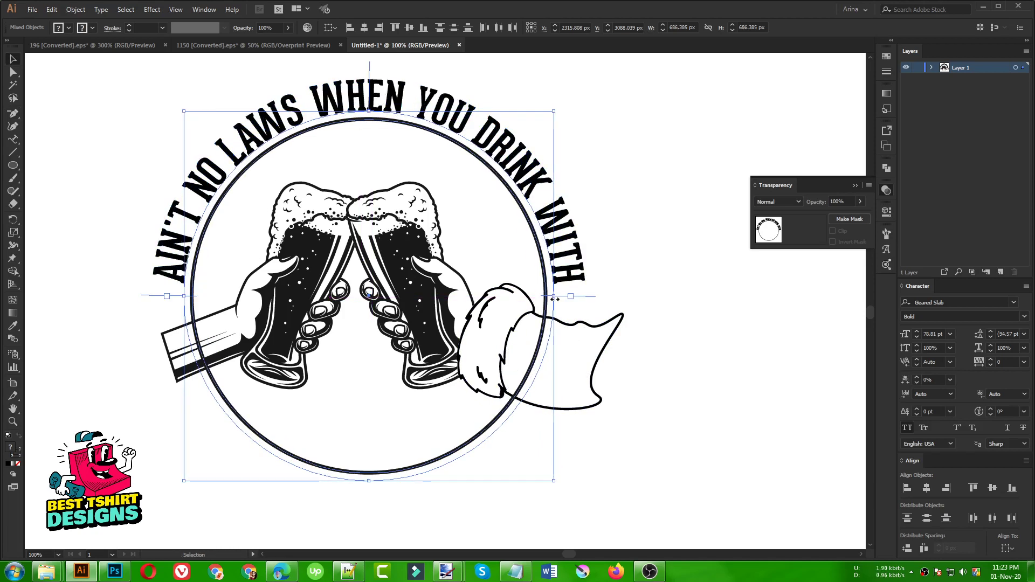
left_click_drag(555, 299, 562, 309)
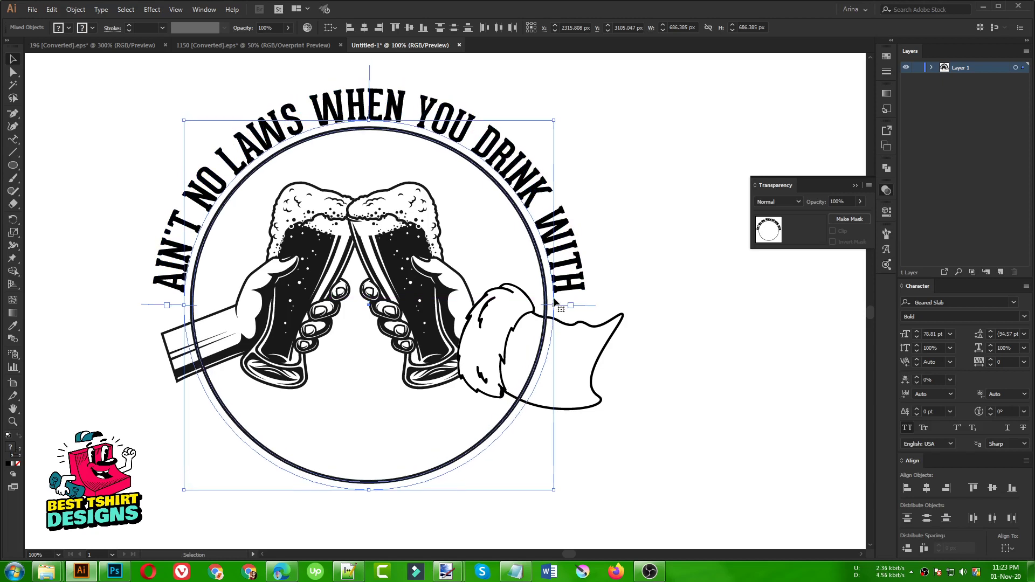
key("Right")
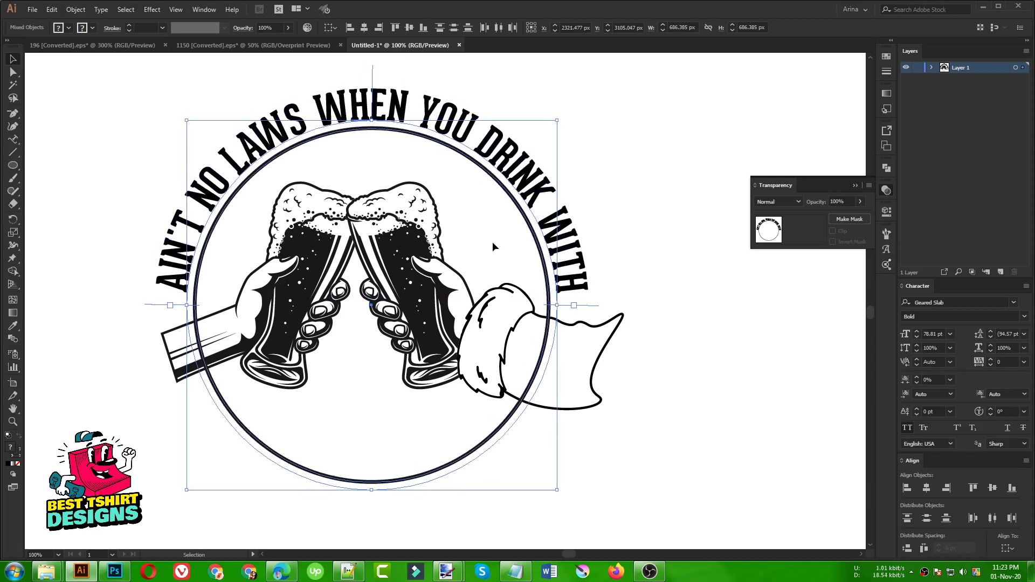
left_click(492, 244)
key("ctrl+minus")
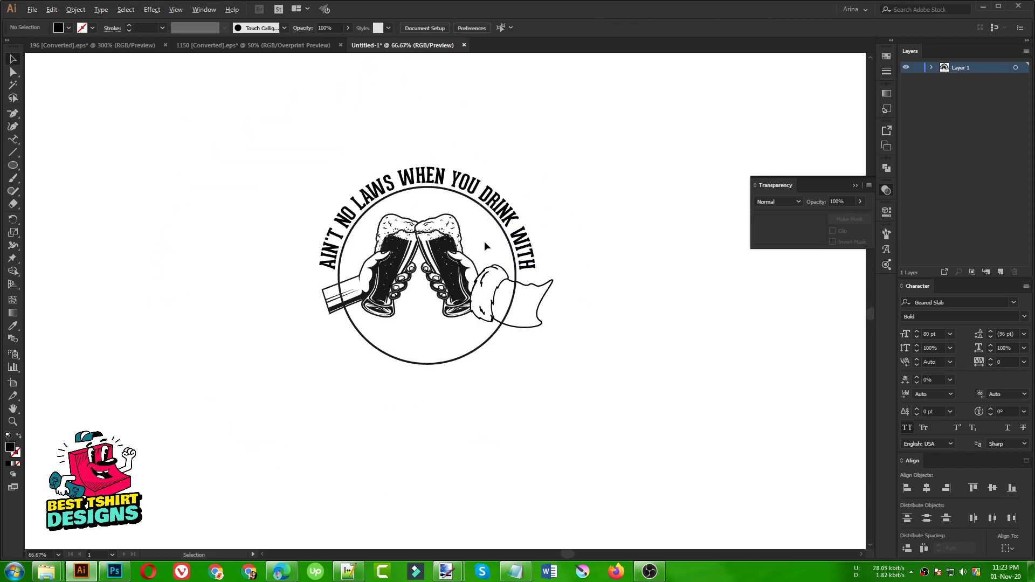
key("ctrl+z")
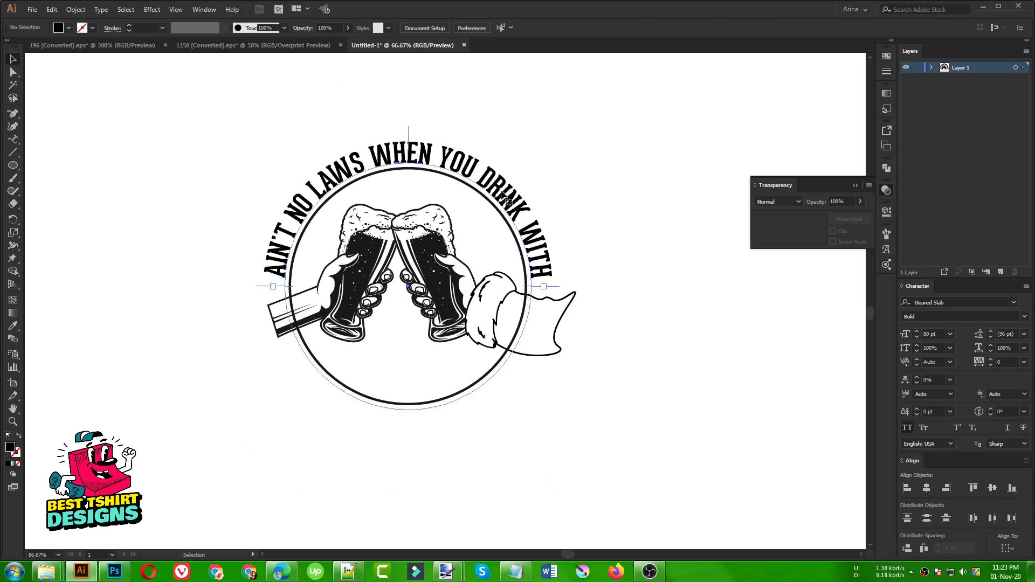
Shift the curved text alone slightly to the left so it sits centred over the circle.
left_click(502, 194)
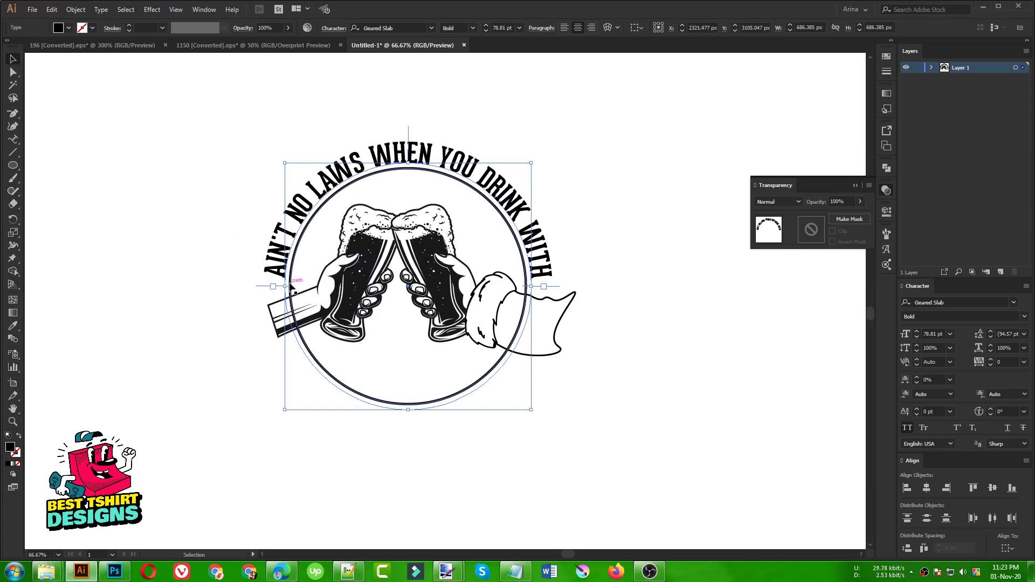
left_click_drag(294, 296, 290, 294)
left_click(218, 248)
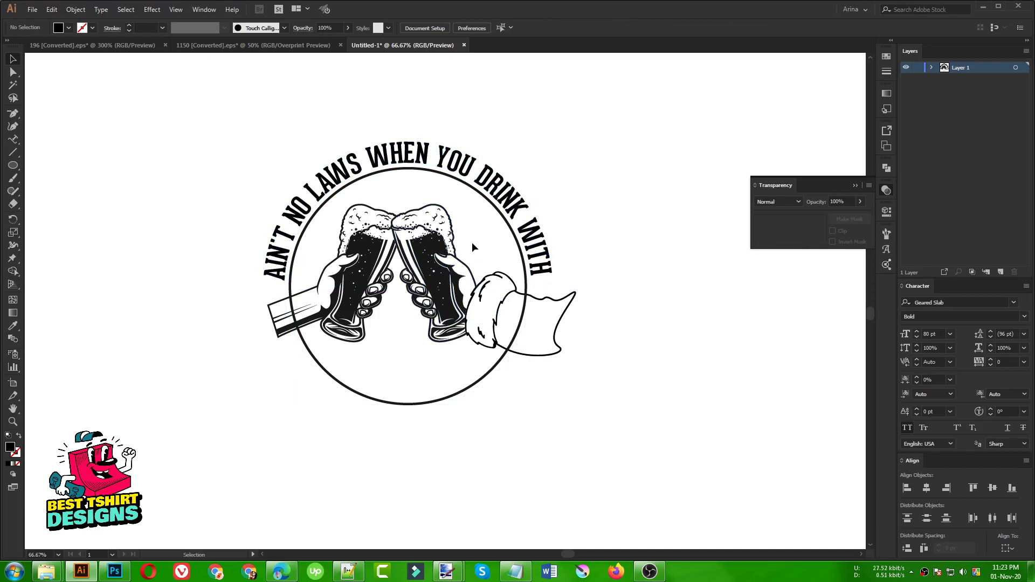
Switch to Notepad, copy the word "claus", and return to Illustrator.
key("alt+Tab")
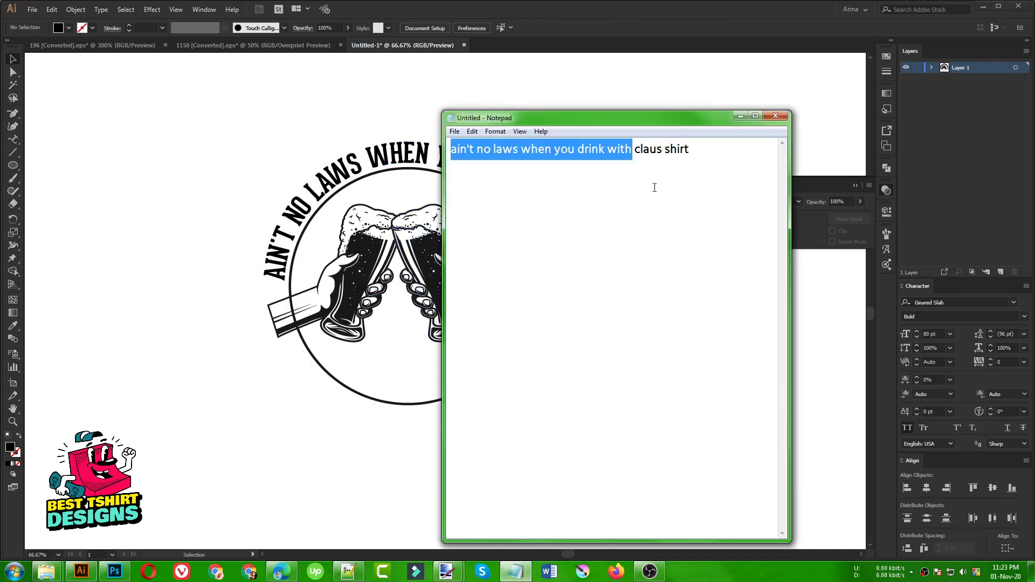
left_click_drag(635, 149, 665, 149)
key("ctrl+c")
key("alt+Tab")
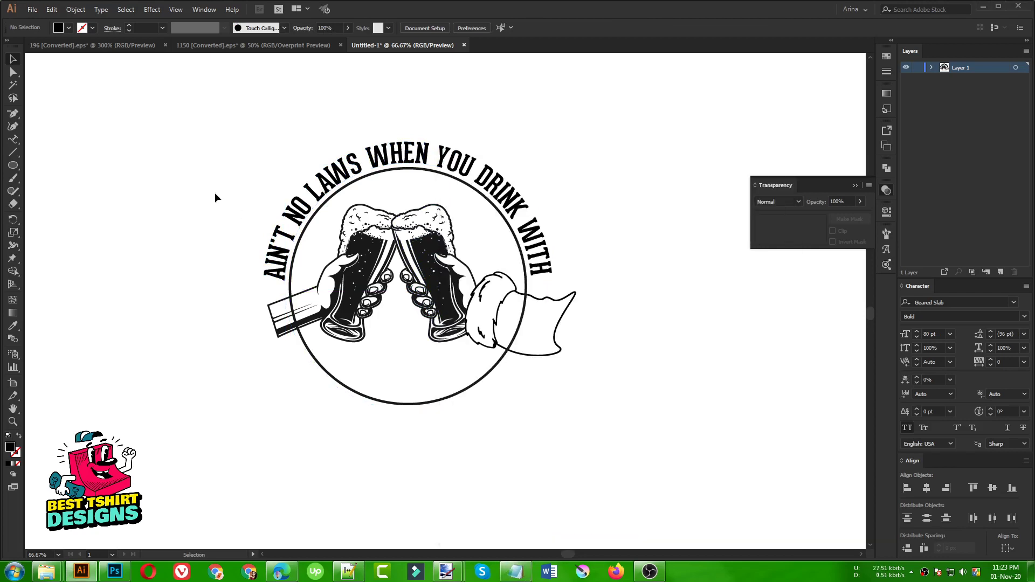
Paste "claus" as a separate text, enlarge it to about 207 pt and place it below the circle.
key("ctrl+v")
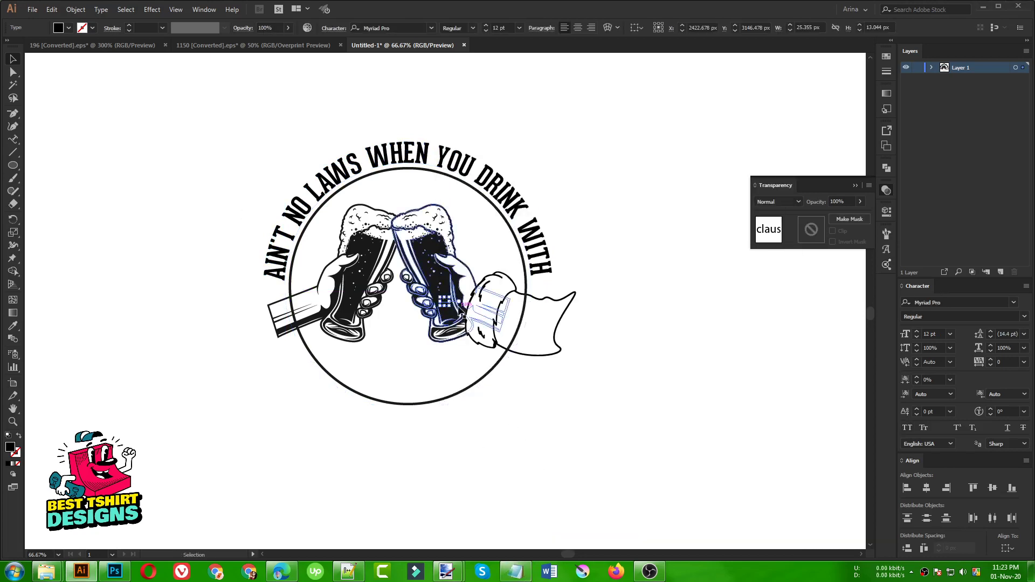
left_click_drag(450, 306, 617, 447)
left_click_drag(542, 388, 418, 479)
Replace the word below the circle with "Santa" and move it to the circle's lower right.
double_click(419, 480)
double_click(419, 480)
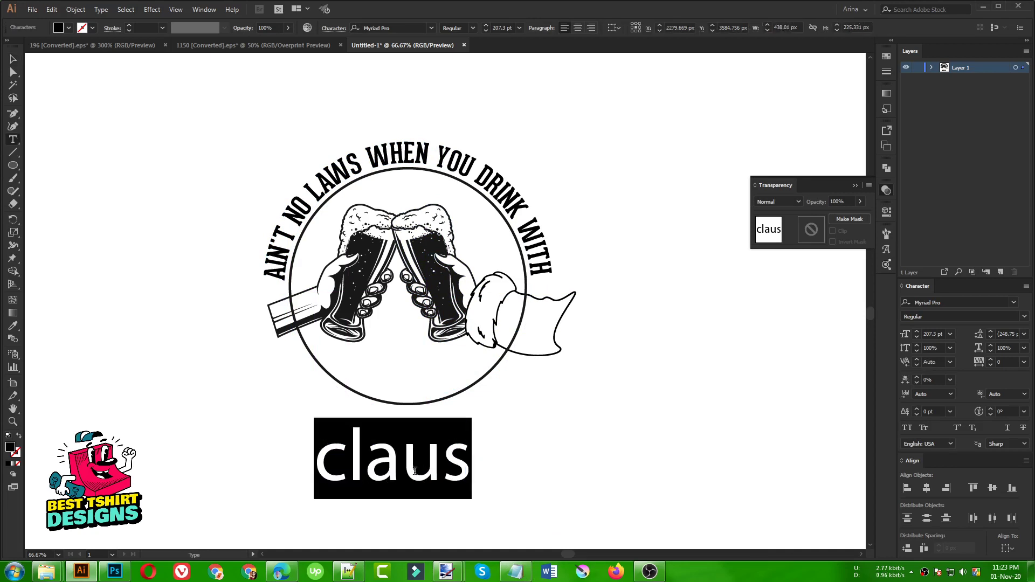
type("Santa")
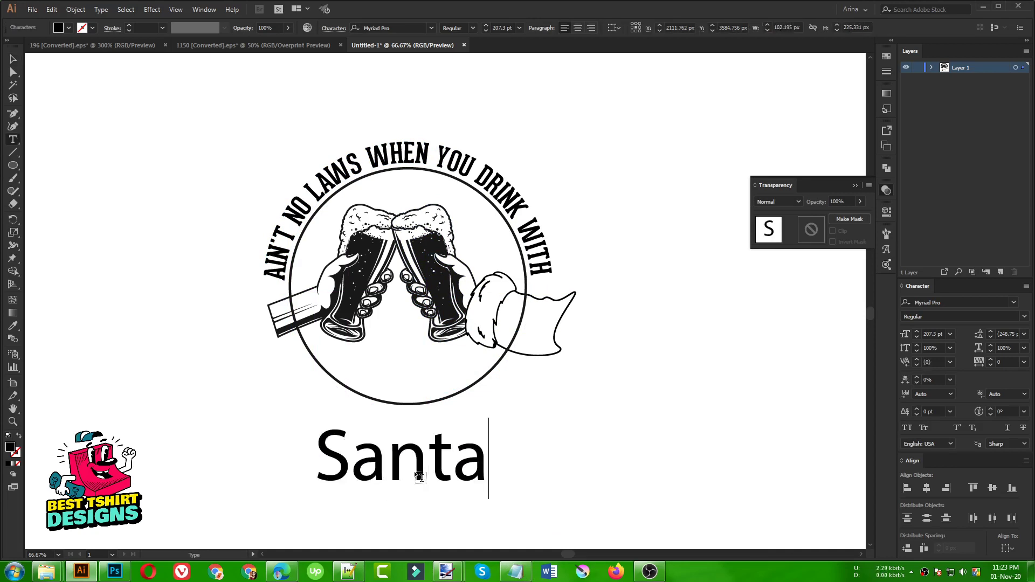
left_click(13, 59)
left_click_drag(418, 453, 635, 433)
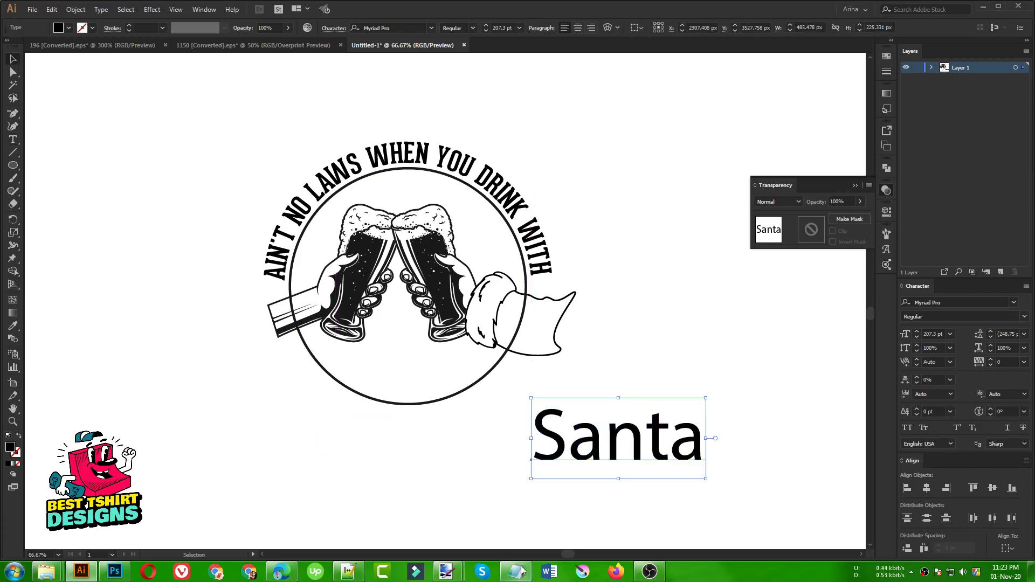
Duplicate the "Santa" text, replace the copy with "claus", and keep both words stacked at the circle's lower left.
left_click(515, 571)
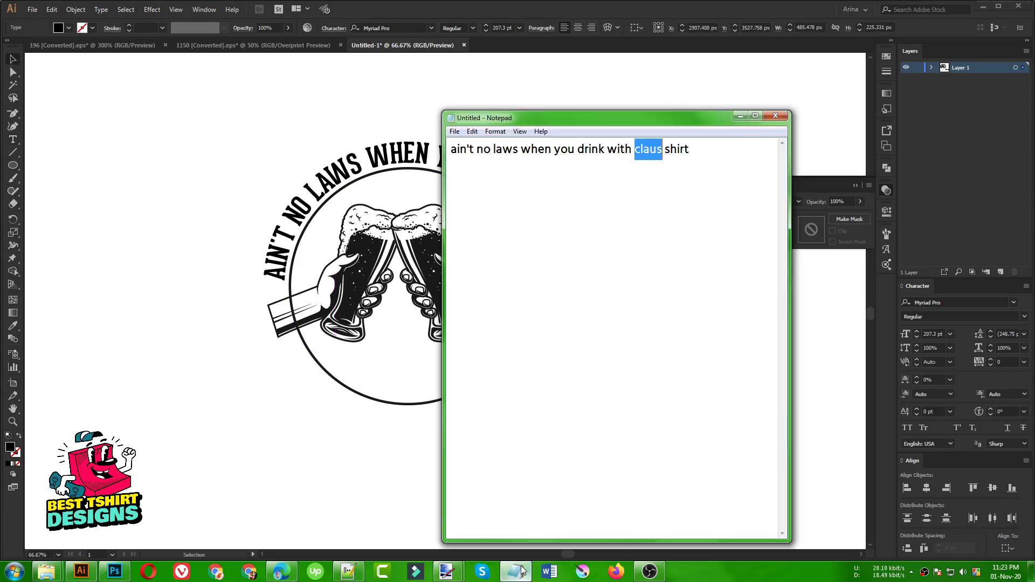
left_click(741, 116)
left_click_drag(620, 431, 199, 477)
double_click(199, 477)
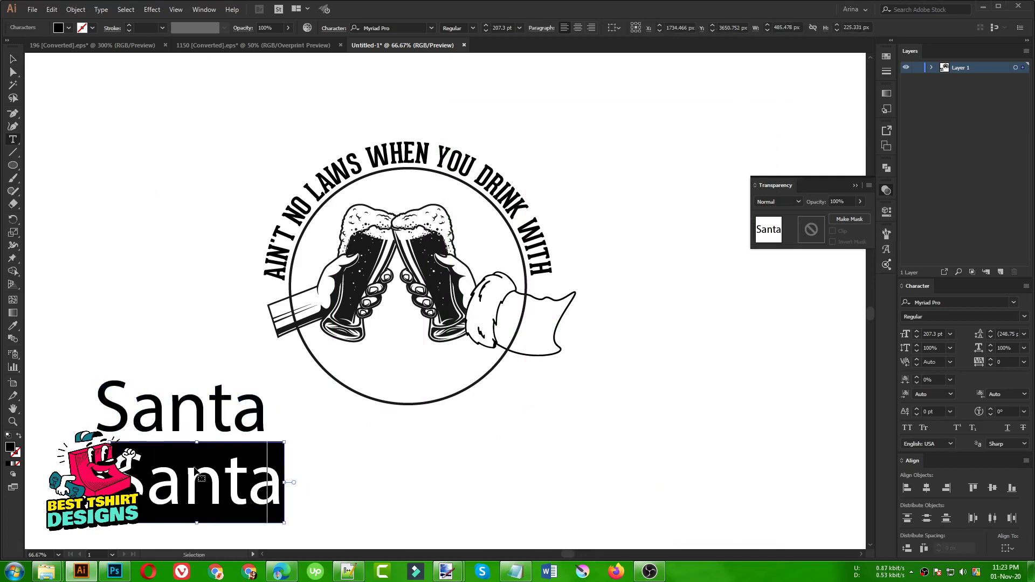
key("ctrl+v")
key("Escape")
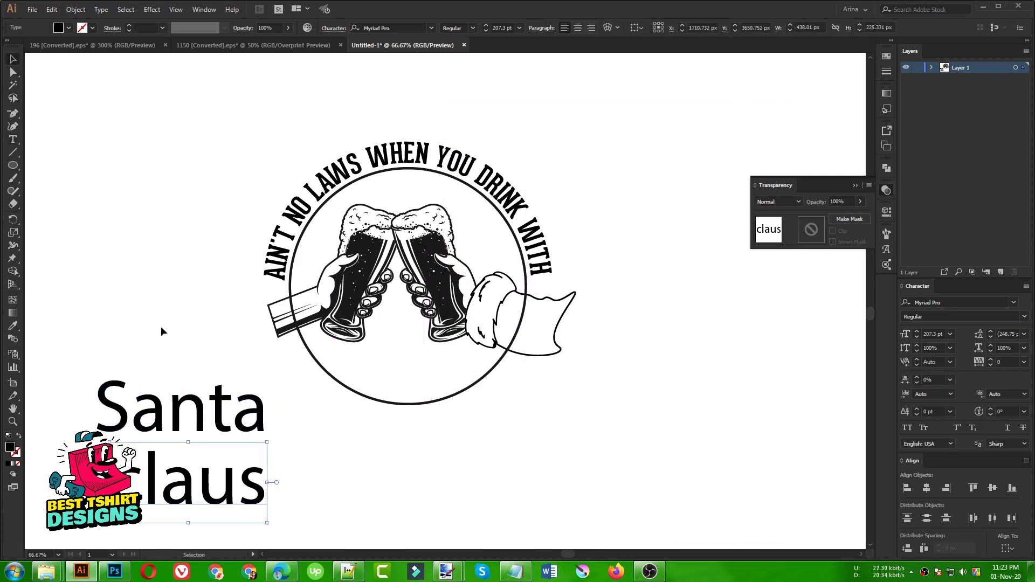
left_click_drag(161, 331, 208, 466)
left_click(344, 99)
Clip the beer-hands artwork to the circle with a clipping mask.
scroll(344, 99, "up", 1)
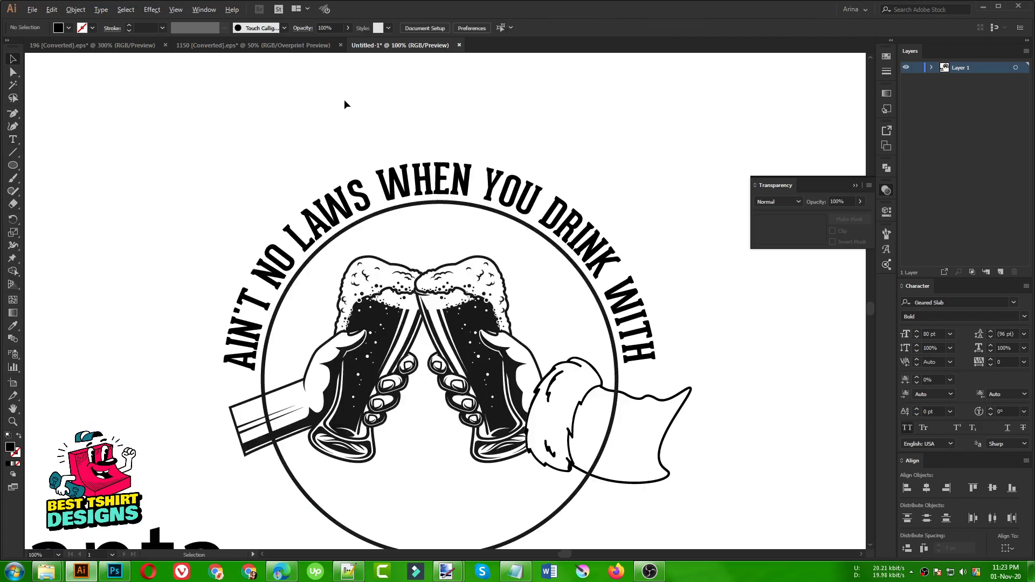
scroll(559, 263, "down", 2)
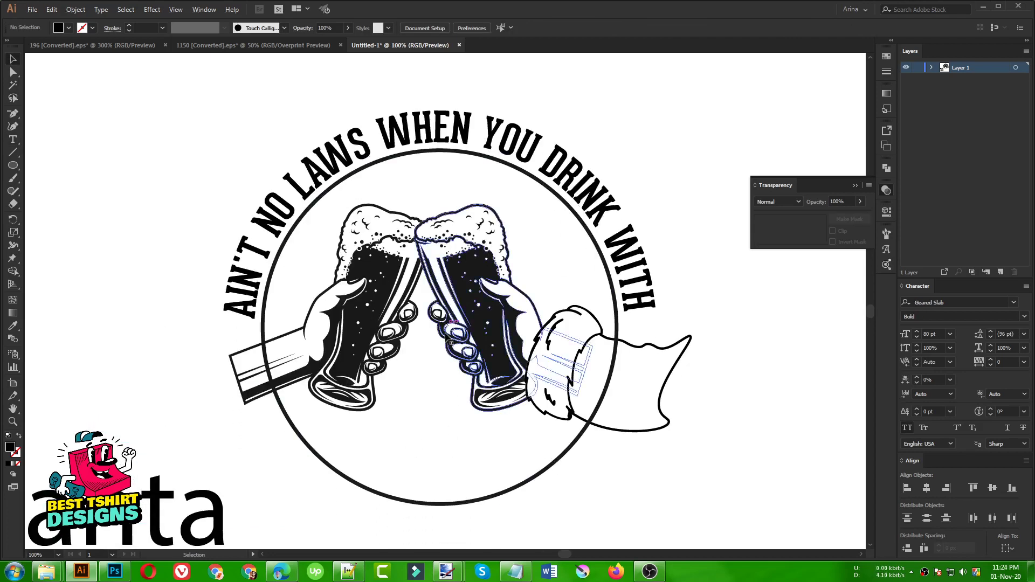
left_click(311, 451)
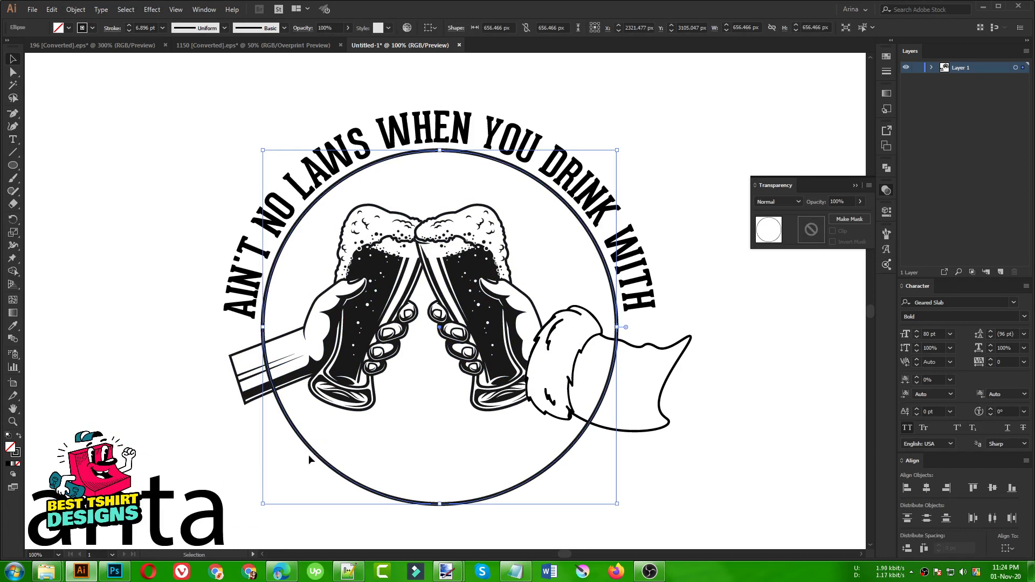
left_click(573, 389, "shift")
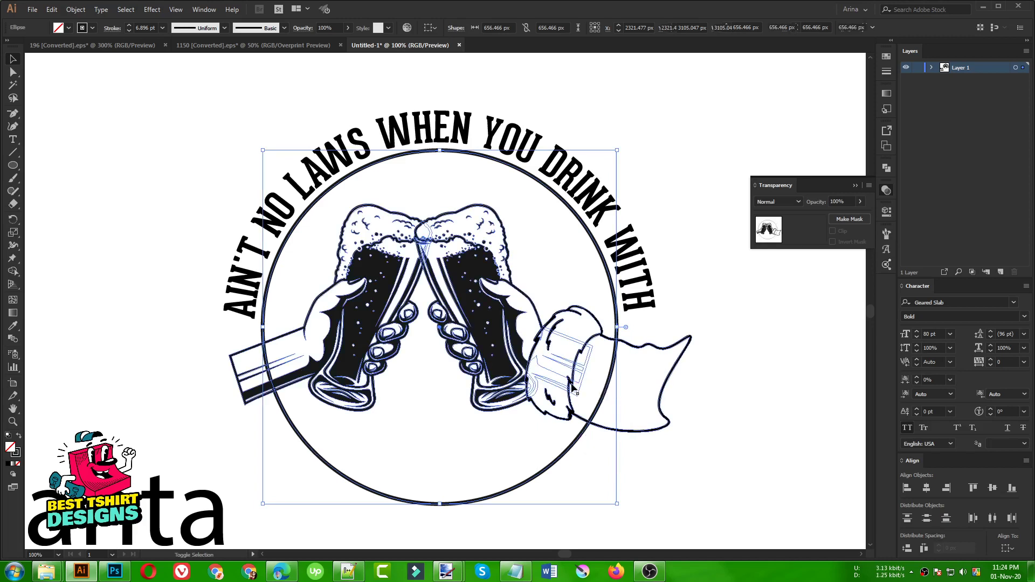
right_click(471, 297)
left_click(497, 377)
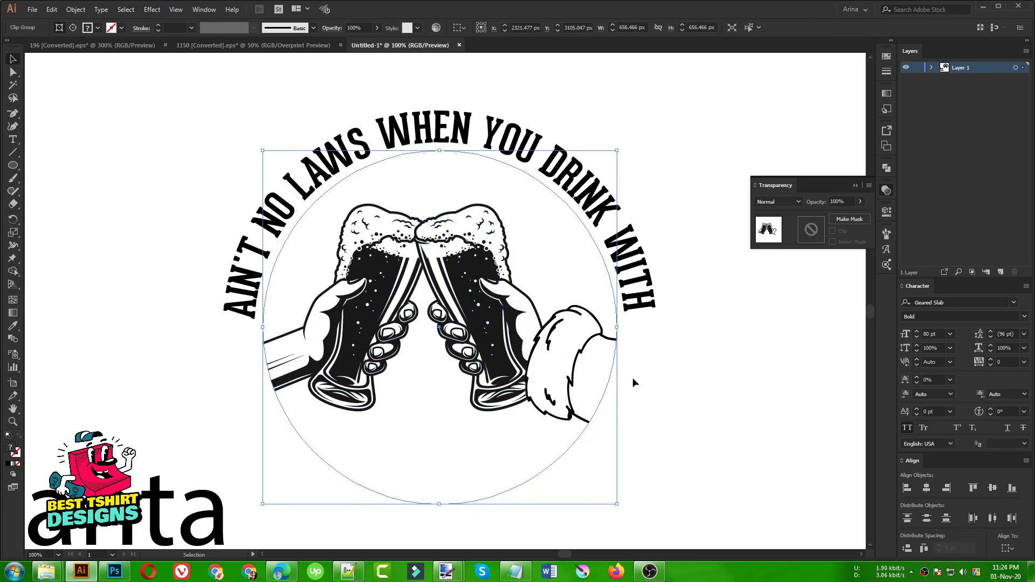
Restore the circle's 6.896 pt black outline around the clipped artwork.
key("a")
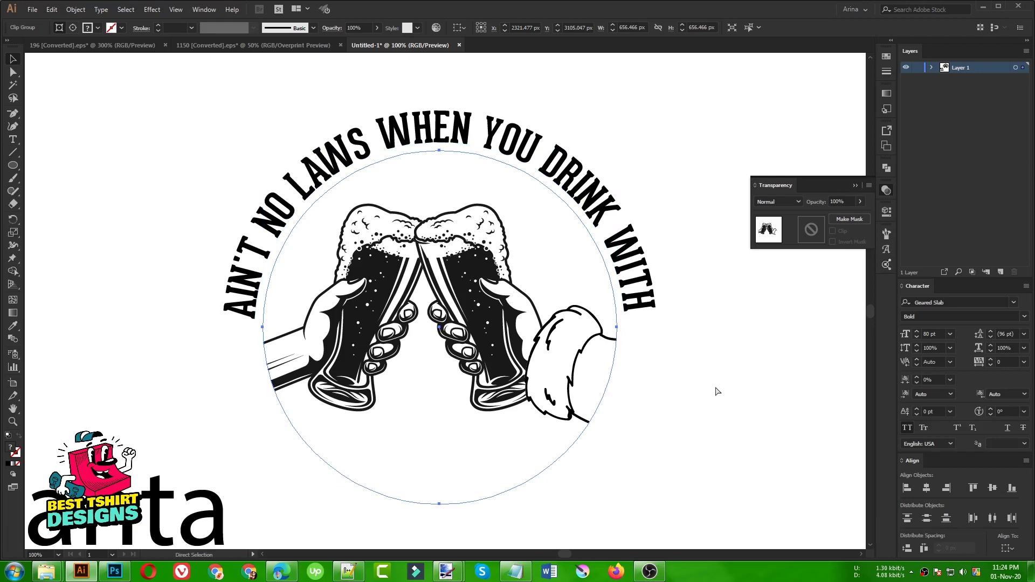
key("ctrl+z")
key("v")
left_click(715, 386)
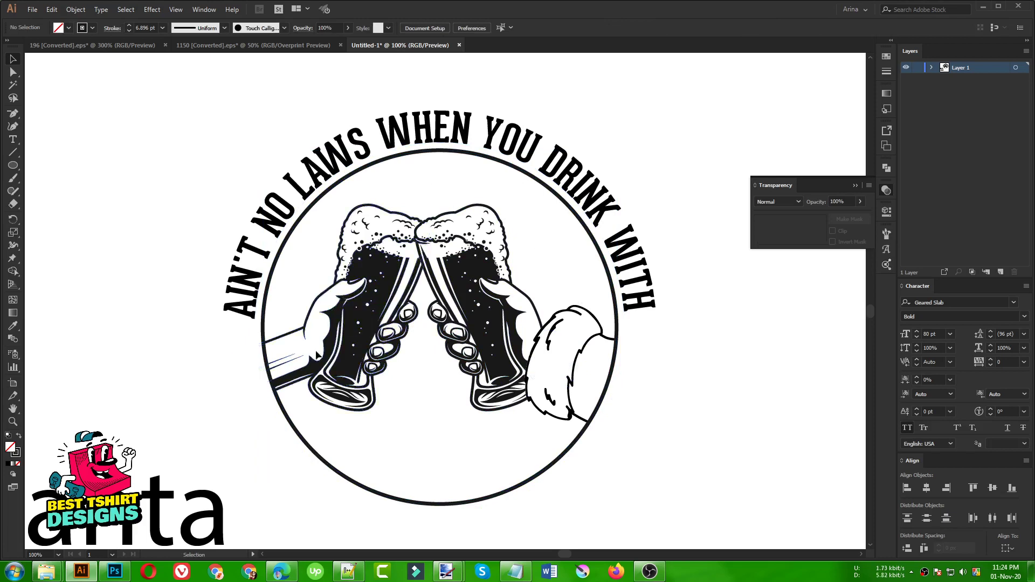
Duplicate the curved slogan in place and flip the copy so it reads along the circle's lower inside edge.
key("ctrl+minus")
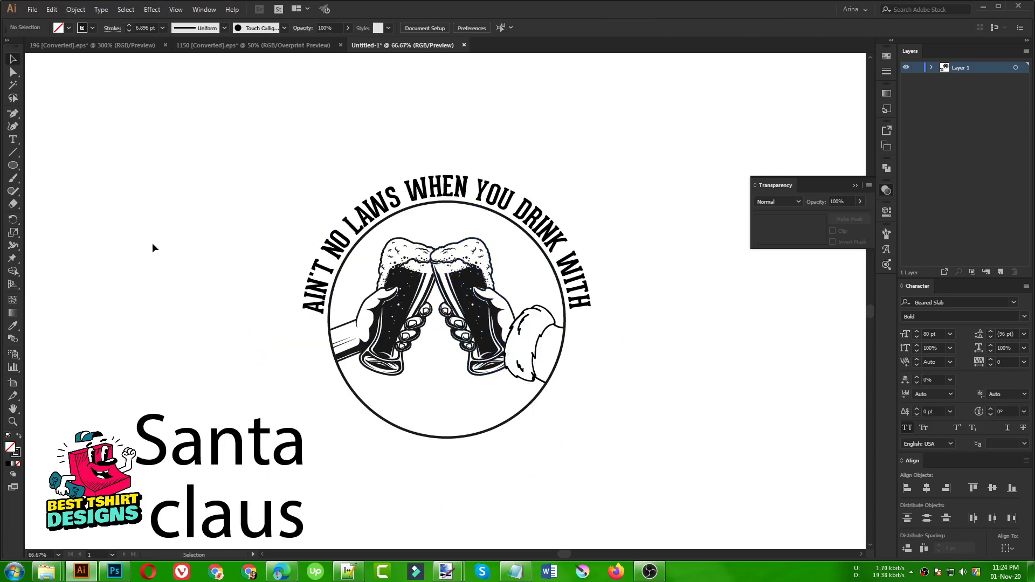
scroll(198, 401, "down", 1)
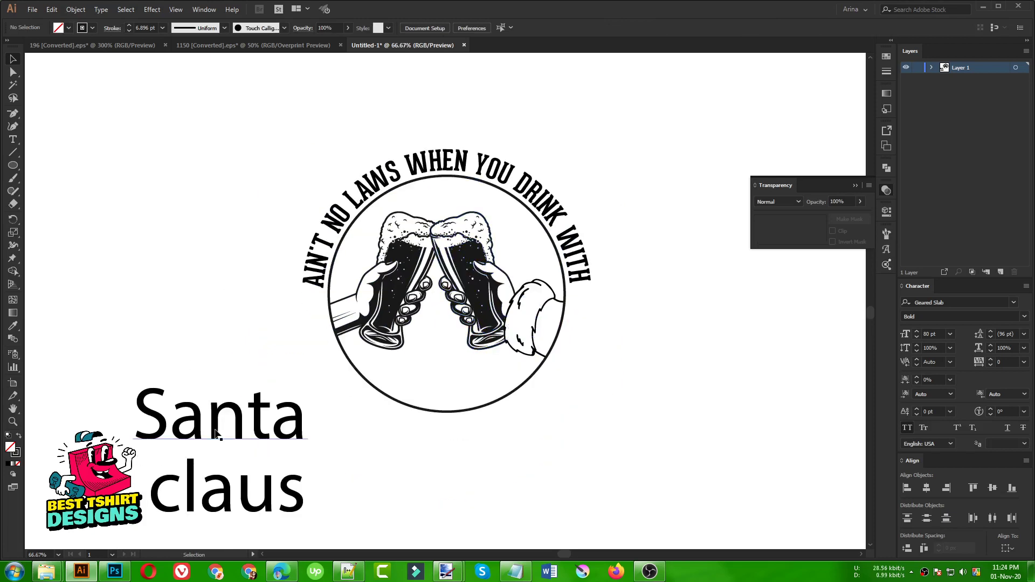
scroll(482, 276, "up", 1, "alt")
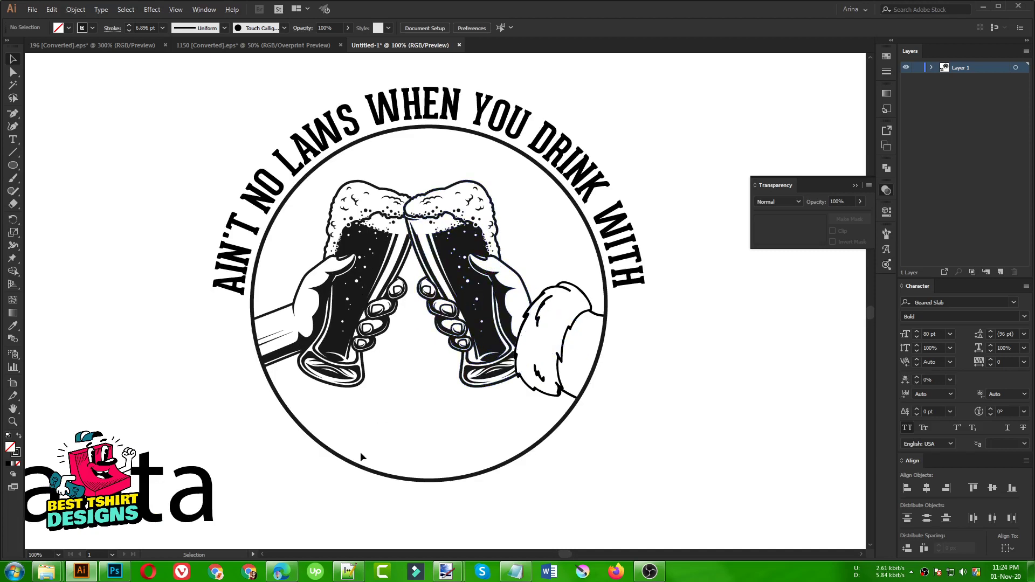
scroll(435, 407, "down", 1, "alt")
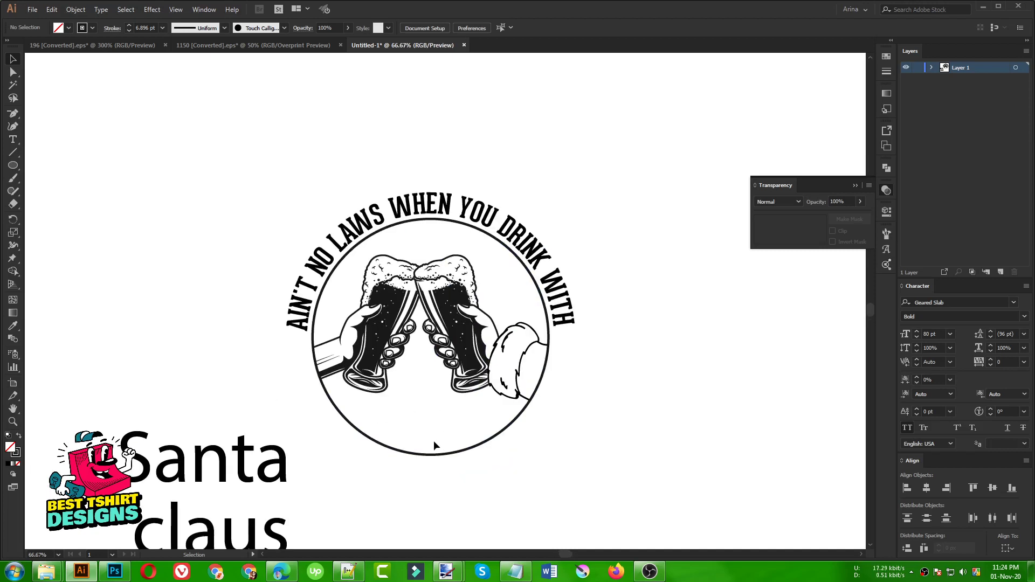
left_click(447, 203)
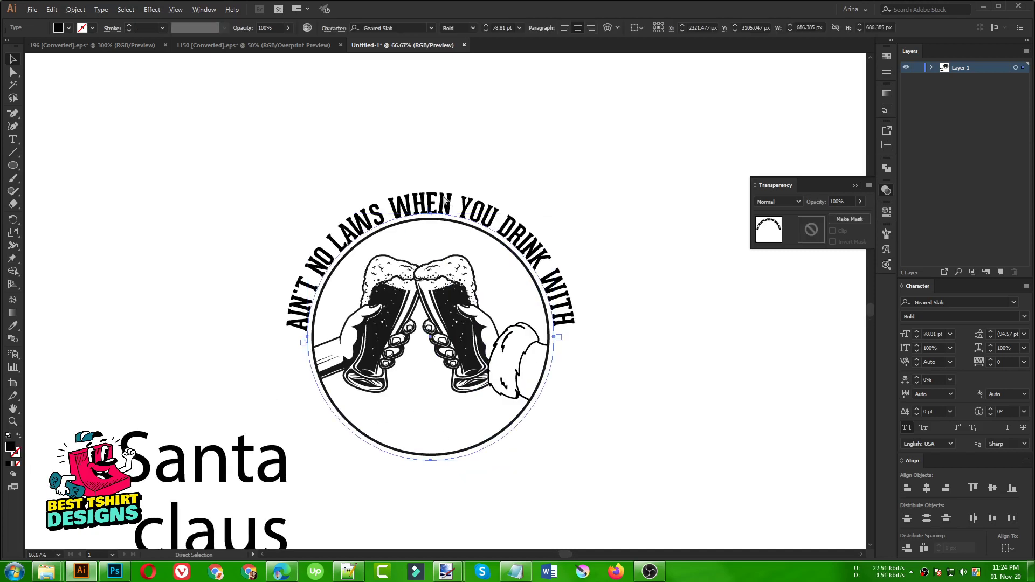
key("v")
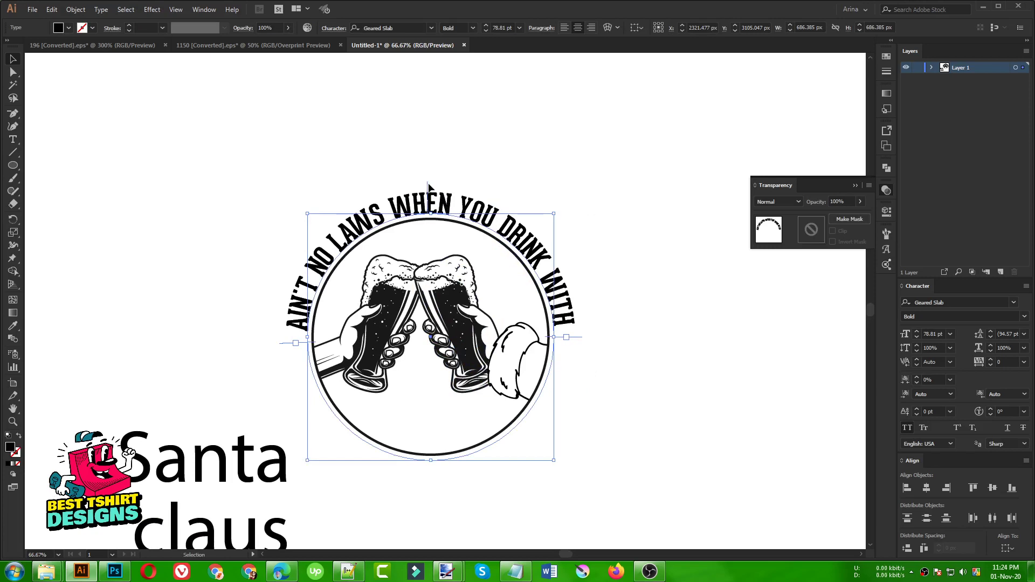
left_click_drag(433, 201, 442, 388)
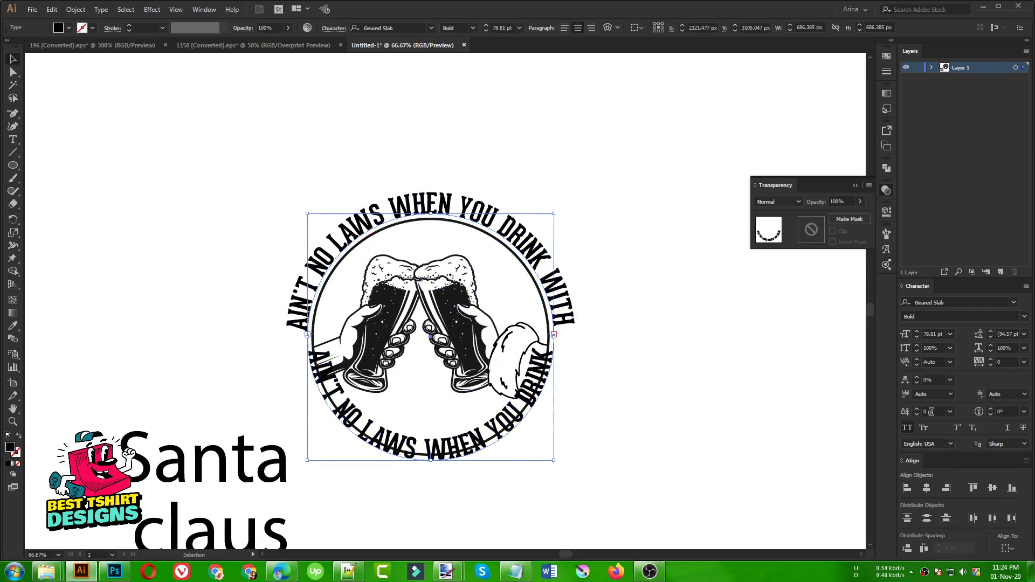
Set the lower curved text's baseline shift to -60 pt so it sits outside the circle.
scroll(932, 411, "down", 7)
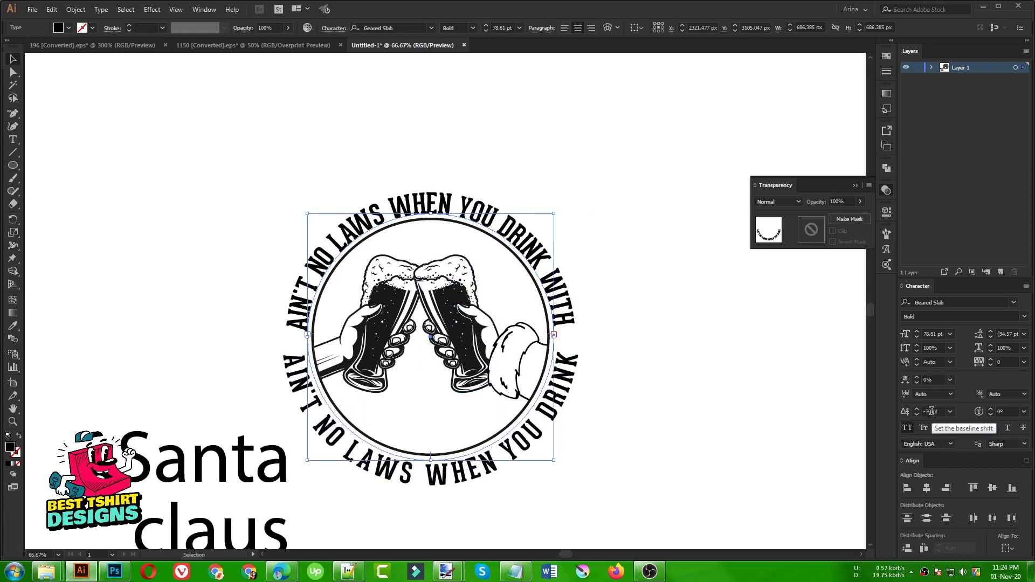
scroll(931, 411, "up", 1)
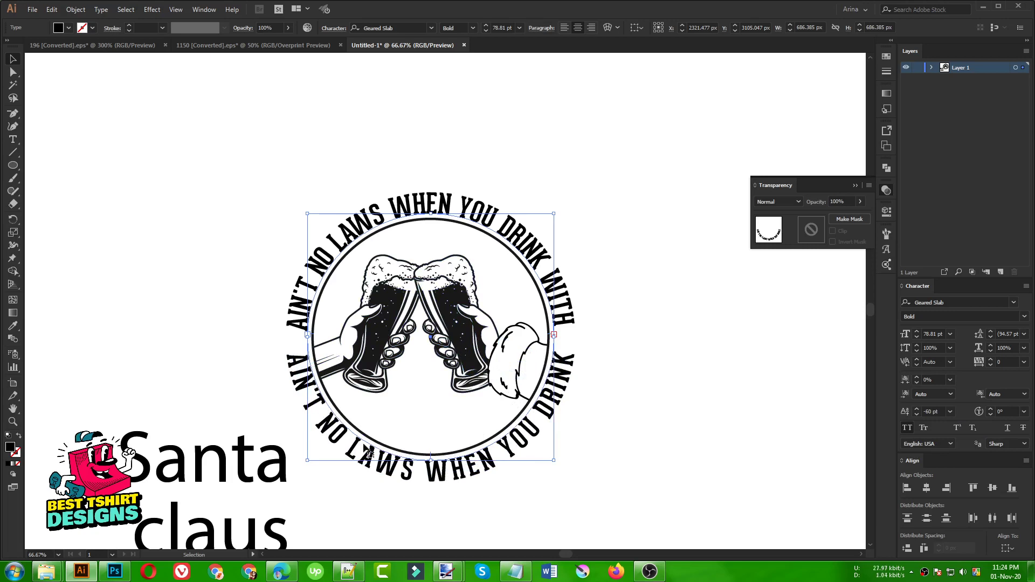
scroll(465, 475, "down", 1)
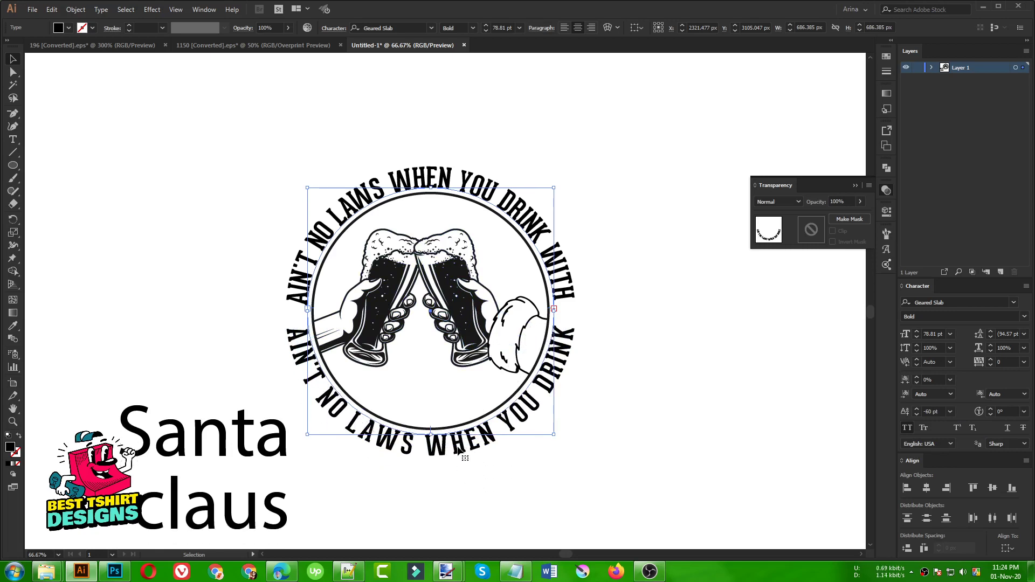
Replace the lower curved text with "SANTA CLAUS".
key("t")
triple_click(459, 449)
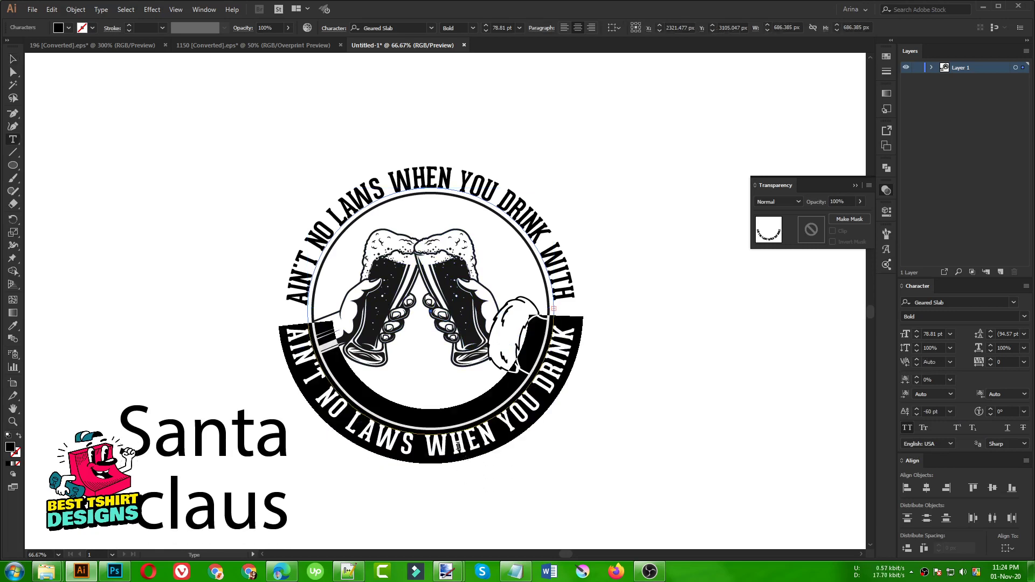
type("SANTA C")
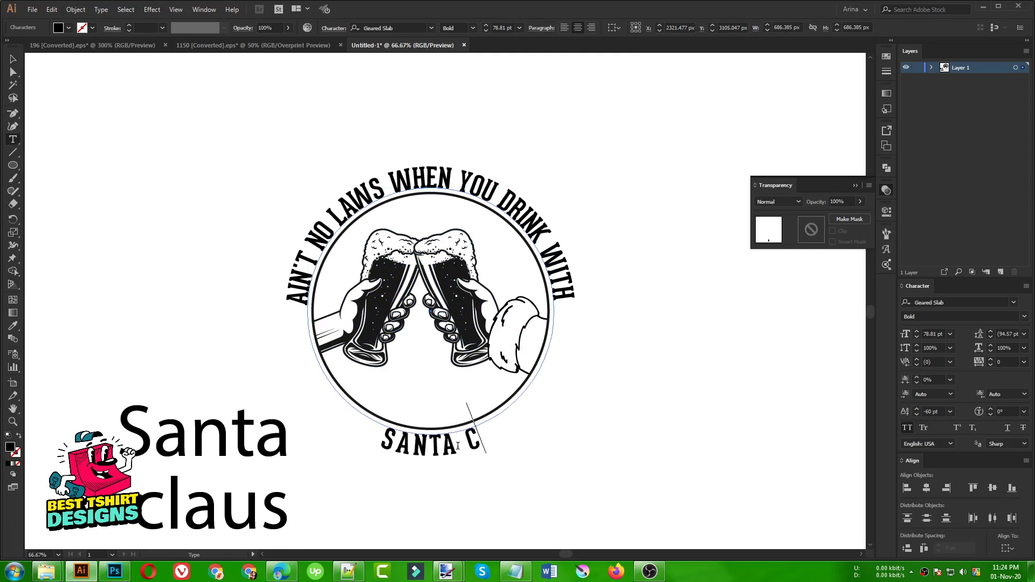
type("LAUS")
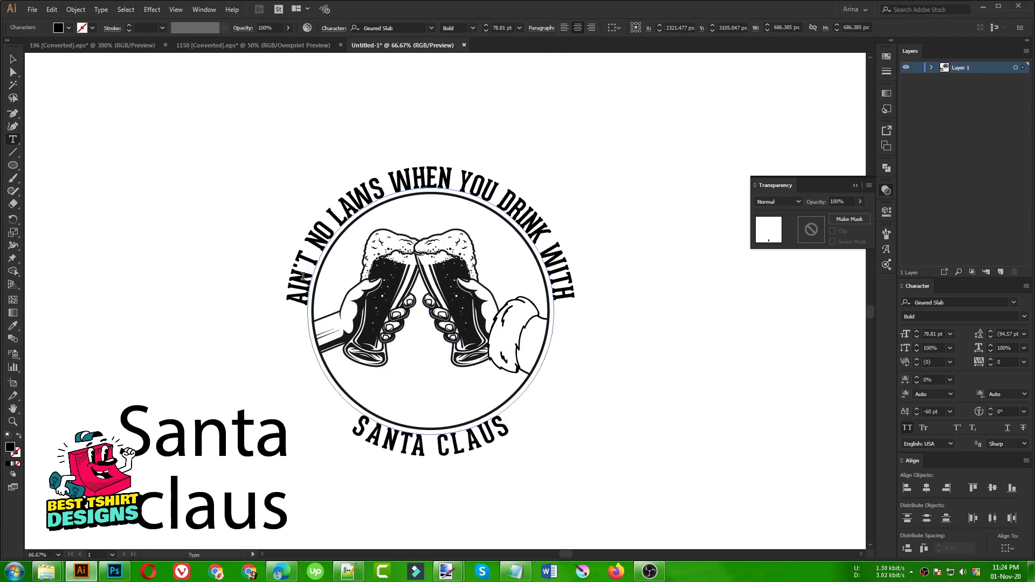
left_click(13, 58)
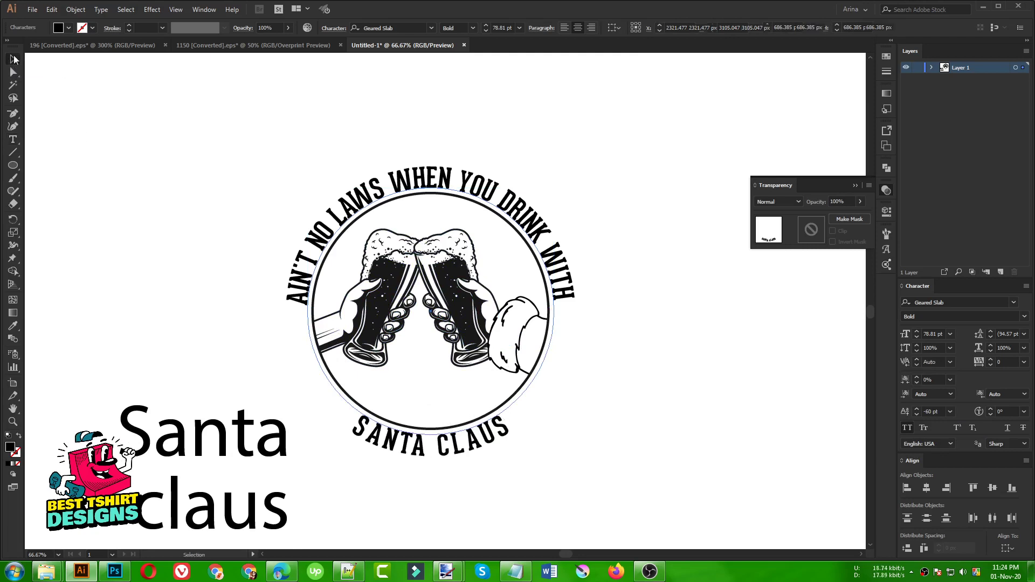
Switch to the browser, search Google for "santa claus hand vector", and return to Illustrator.
left_click(278, 572)
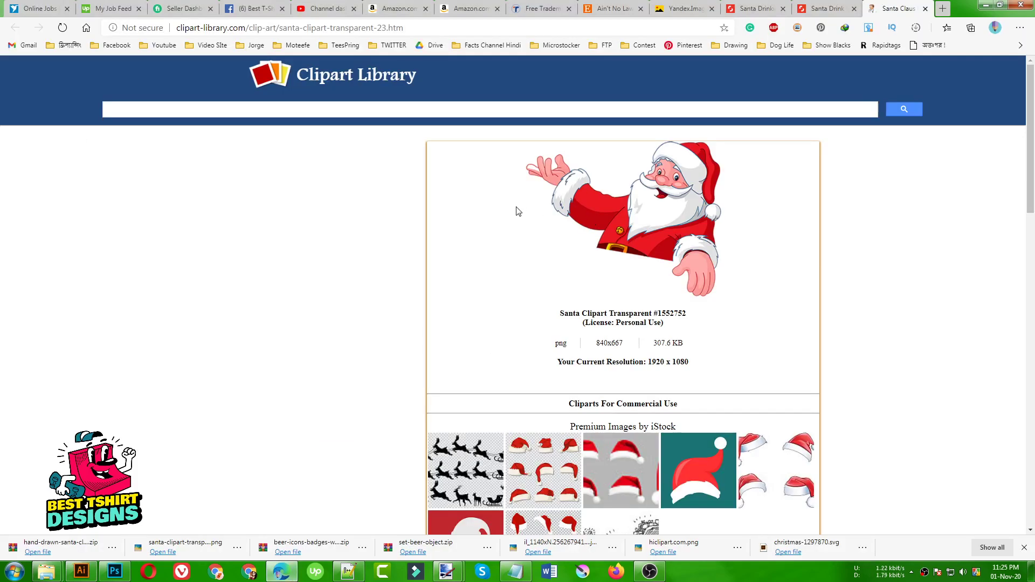
scroll(519, 218, "down", 3)
left_click(590, 28)
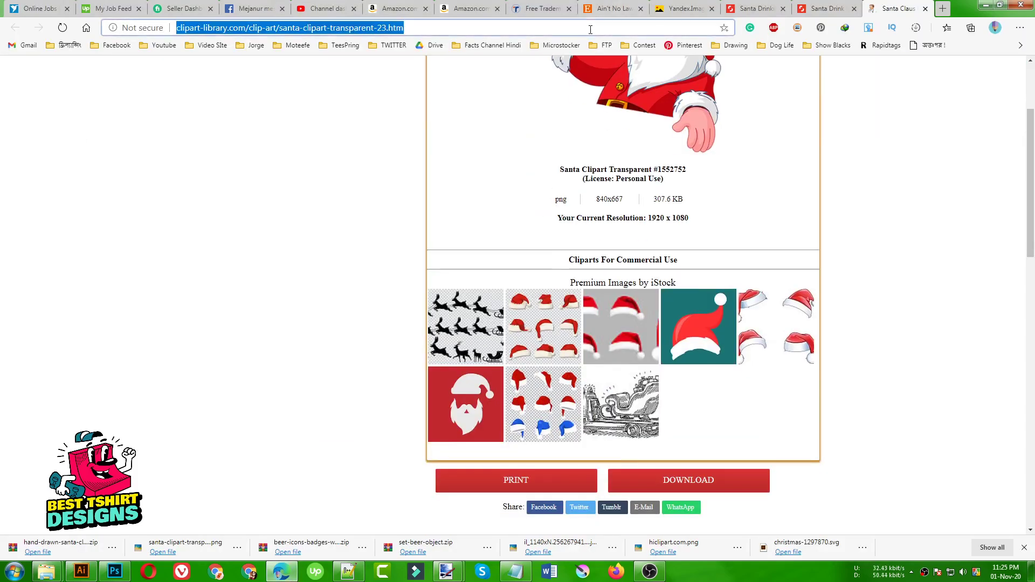
type("santa")
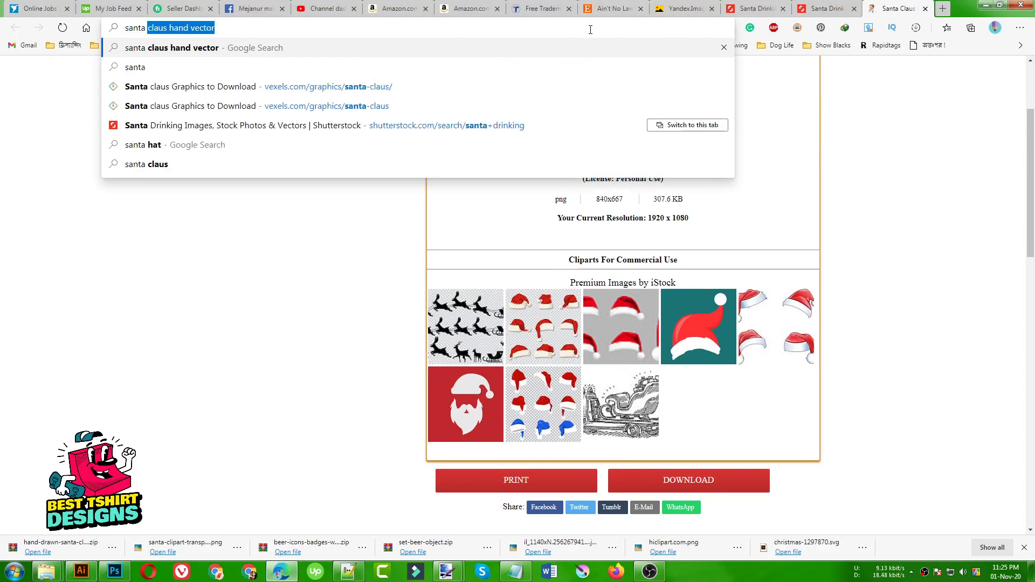
type(" claus")
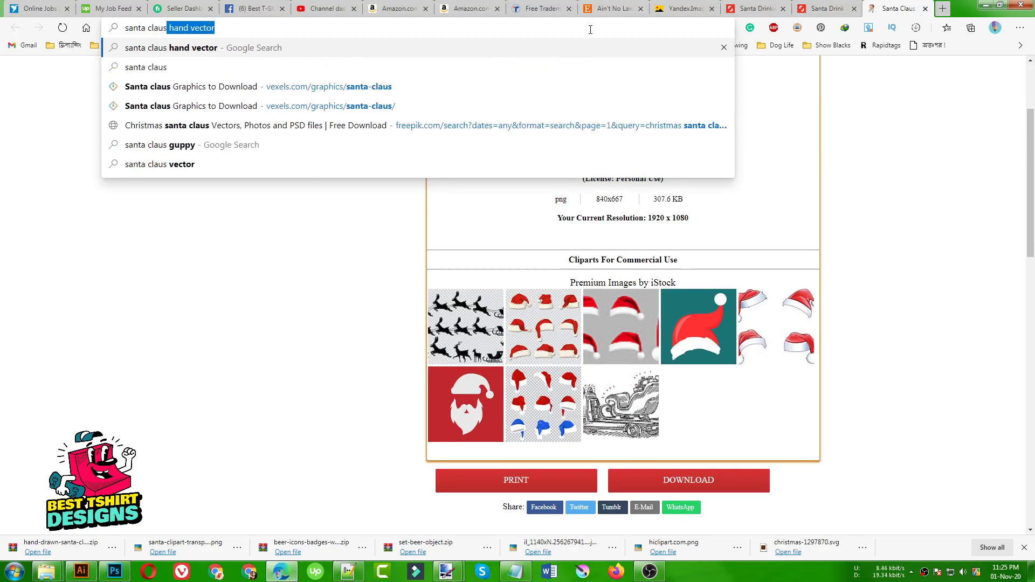
key("Return")
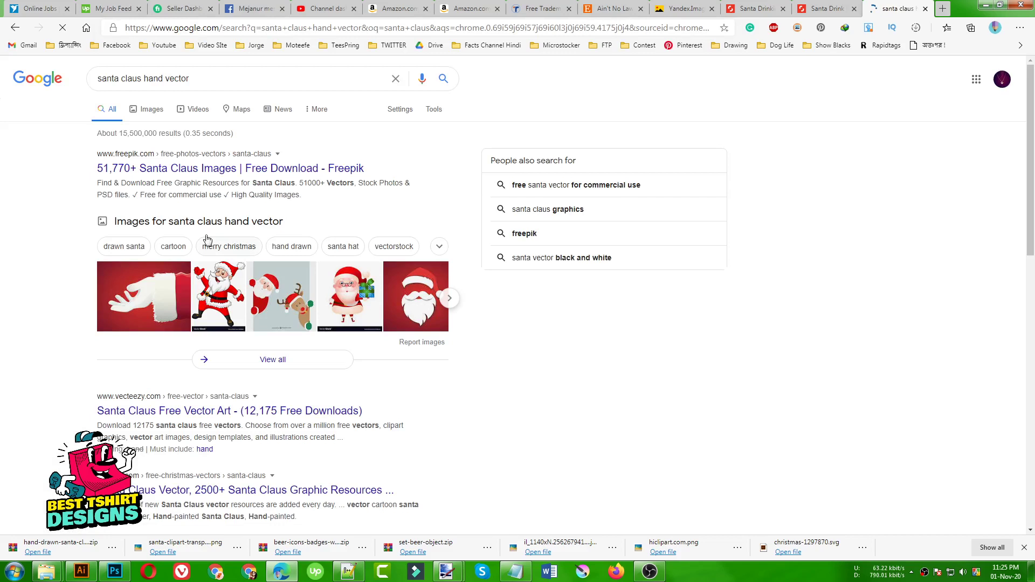
left_click(82, 571)
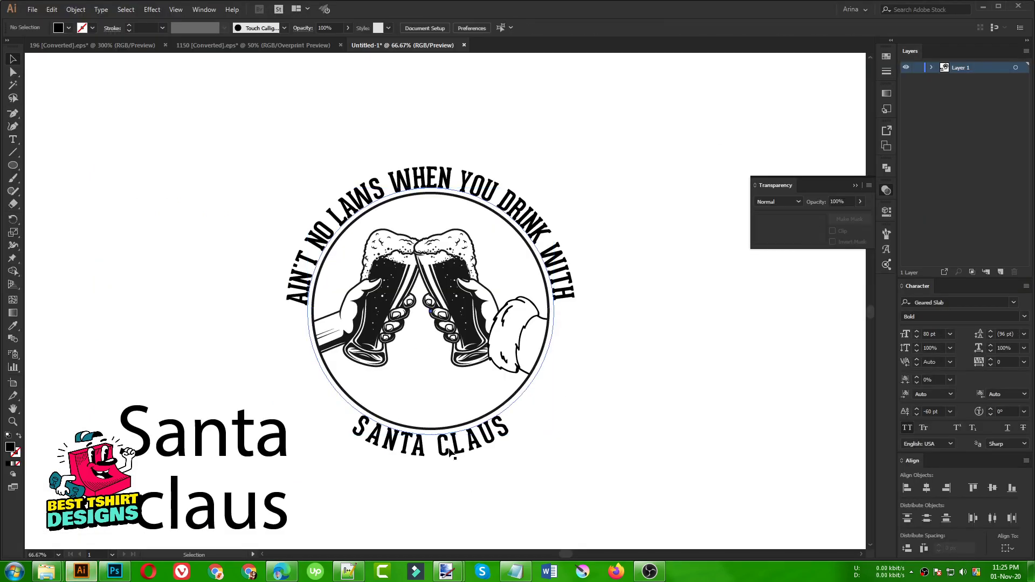
Set the curved "SANTA CLAUS" text to 120 pt with a tracking of -40.
left_click(506, 27)
scroll(507, 28, "up", 5)
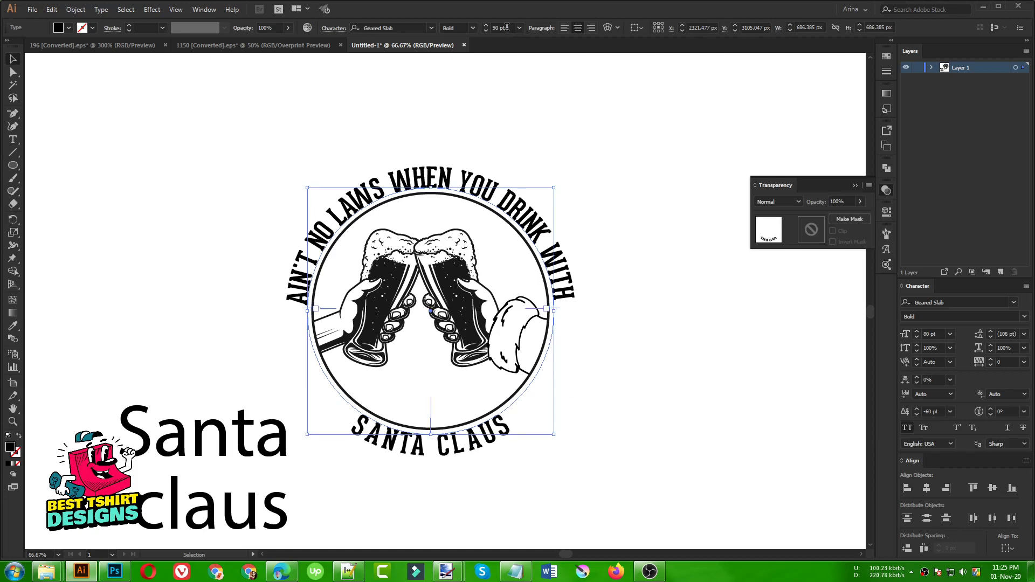
scroll(506, 27, "down", 1)
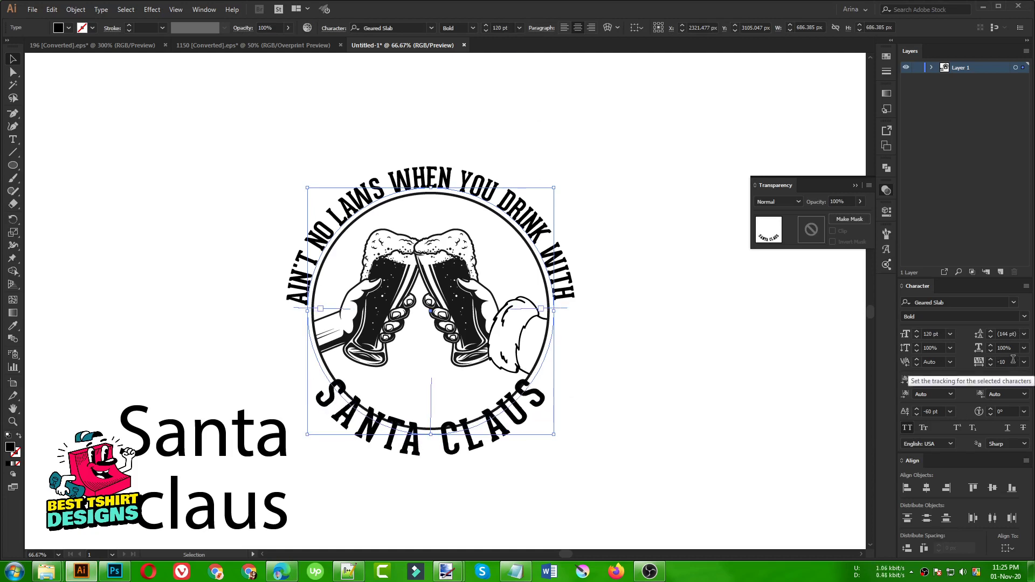
scroll(1013, 359, "down", 3)
scroll(1014, 360, "down", 1)
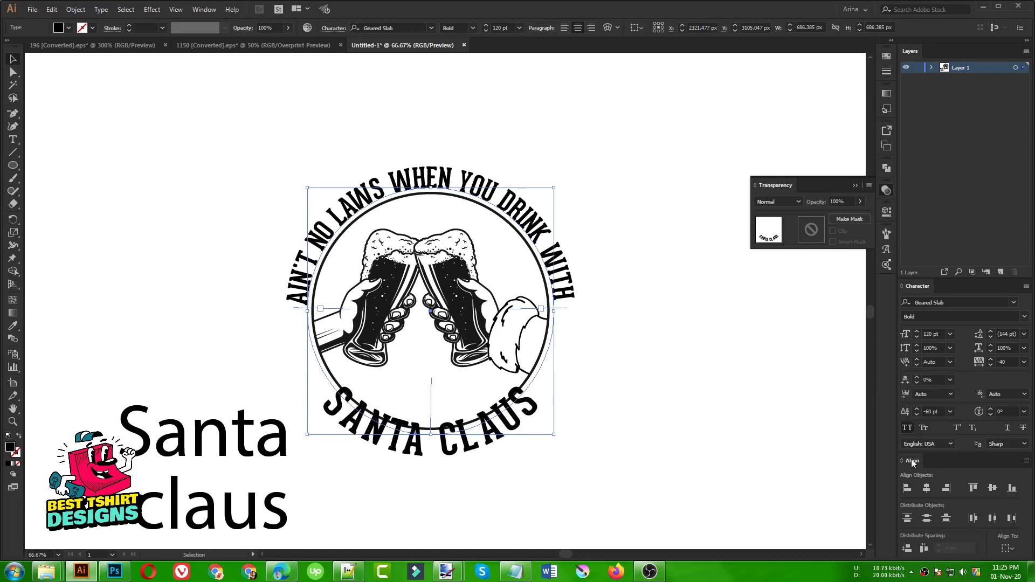
Set the baseline shift of the curved "SANTA CLAUS" text to -90 pt and deselect it.
scroll(937, 411, "up", 2)
scroll(937, 412, "down", 6)
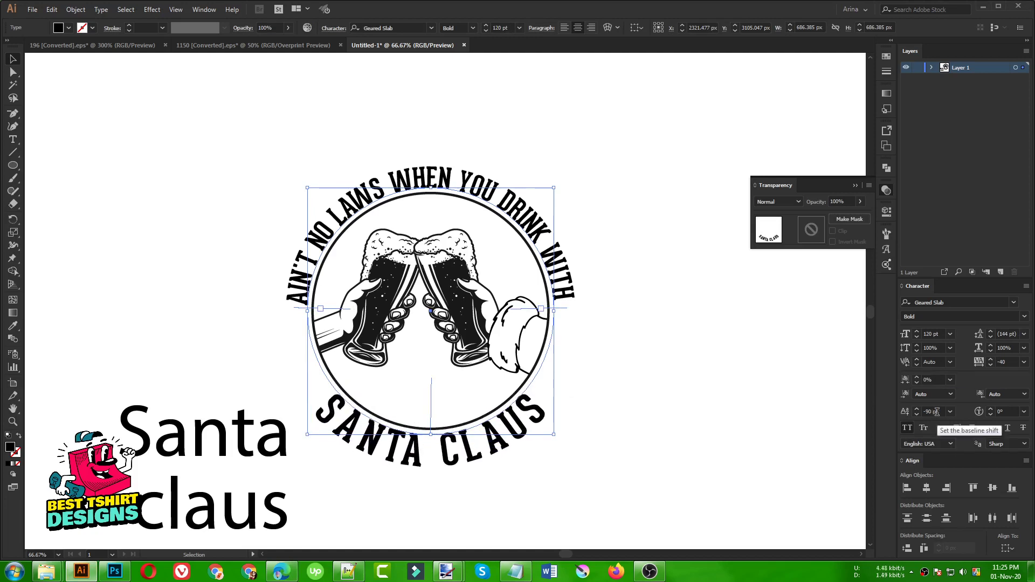
left_click(620, 414)
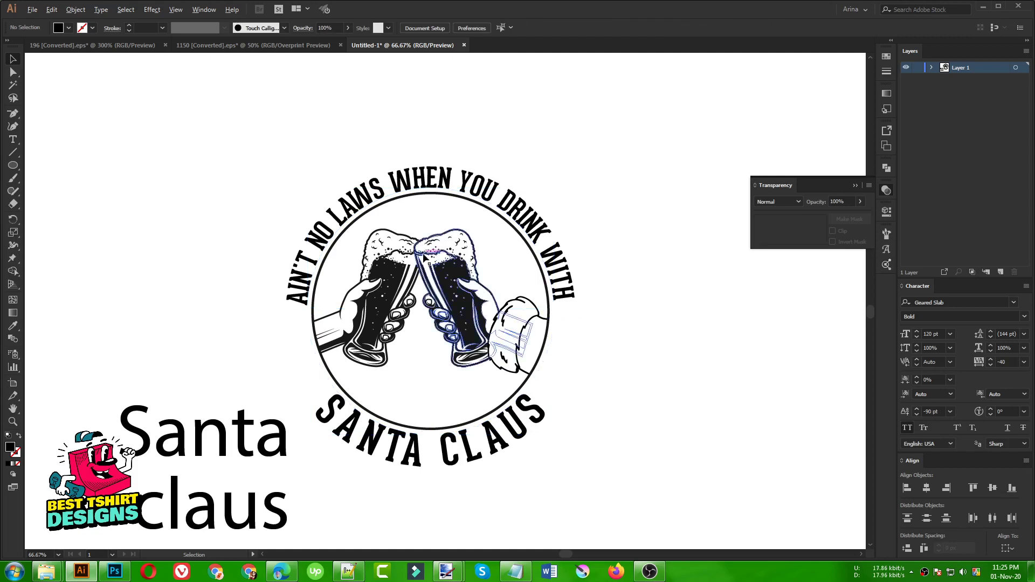
Delete the loose "Santa claus" reference text beside the circular design.
left_click_drag(134, 358, 224, 411)
key("Delete")
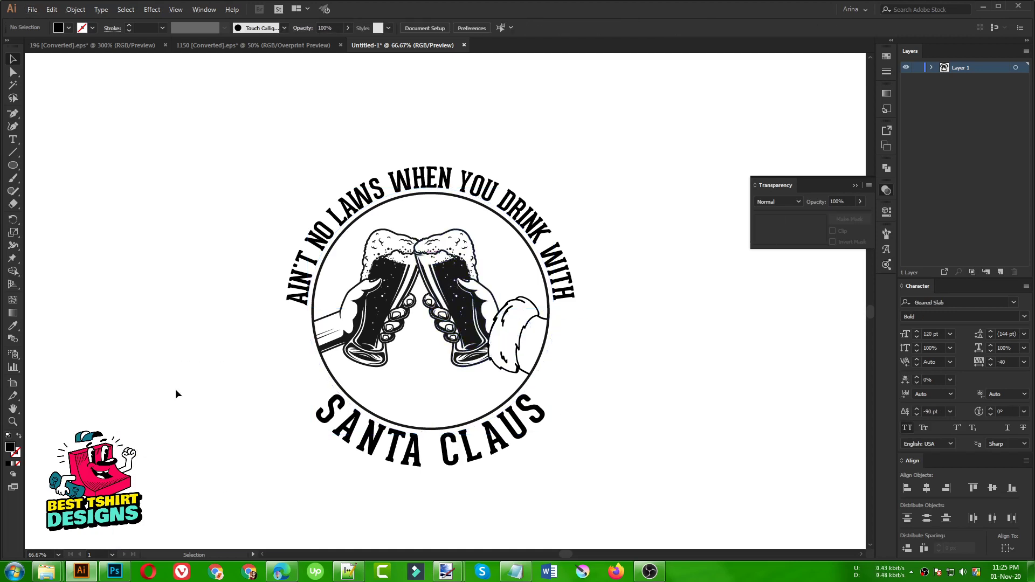
scroll(409, 371, "up", 1)
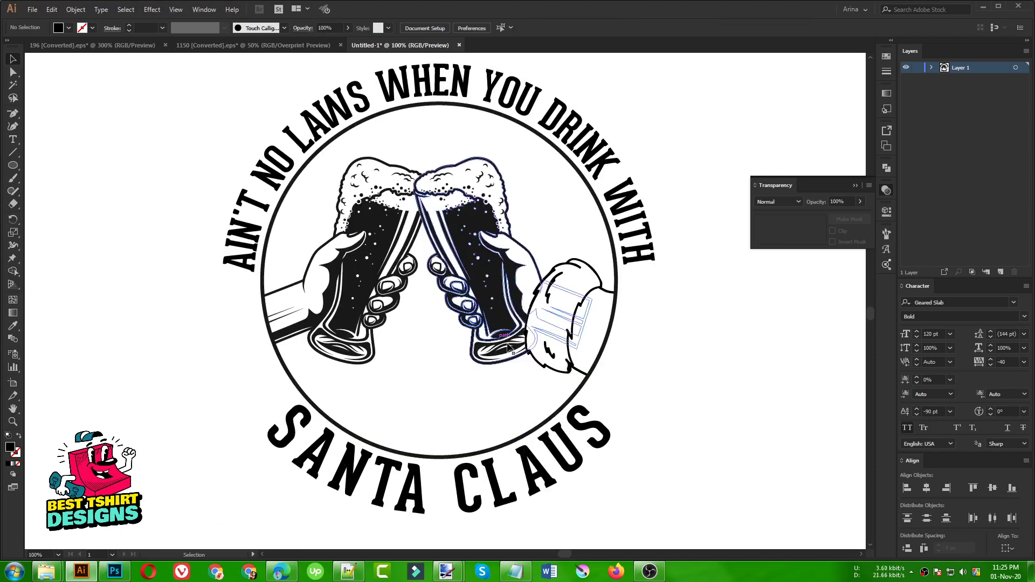
scroll(442, 316, "down", 1)
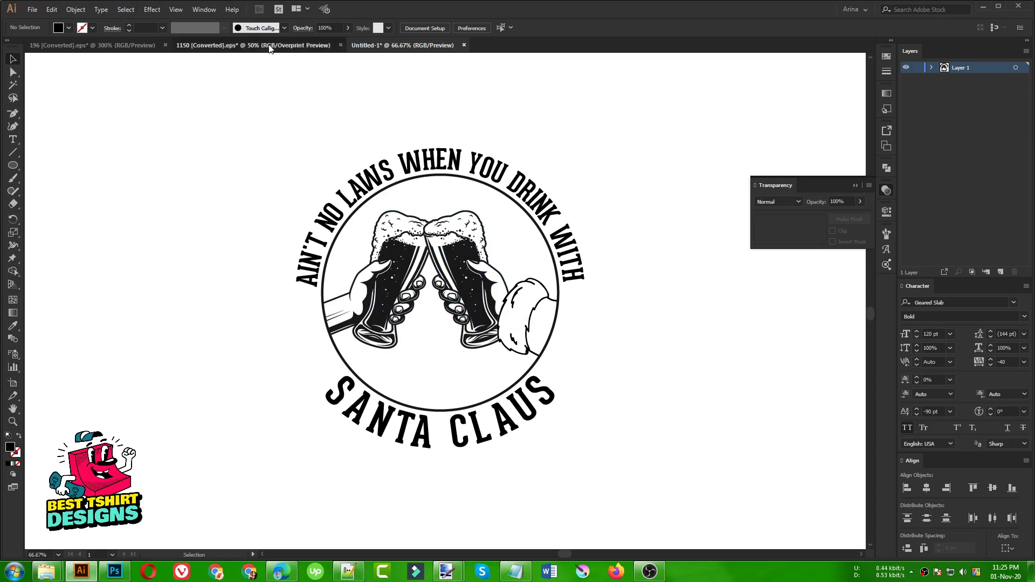
Look through the beer illustrations in the 196 [Converted].eps document and return to the T-shirt design.
left_click(253, 44)
left_click(129, 47)
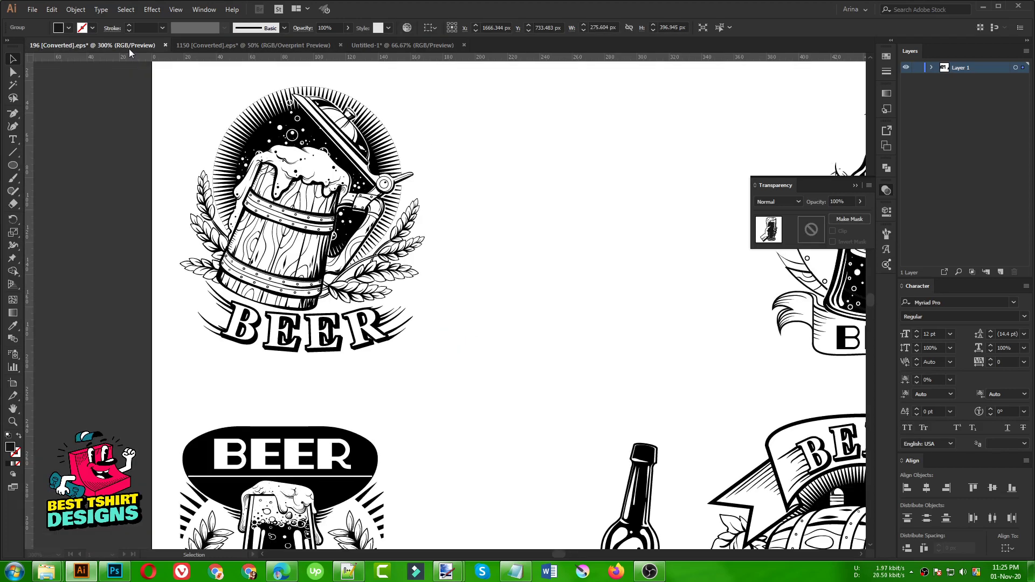
left_click(402, 277)
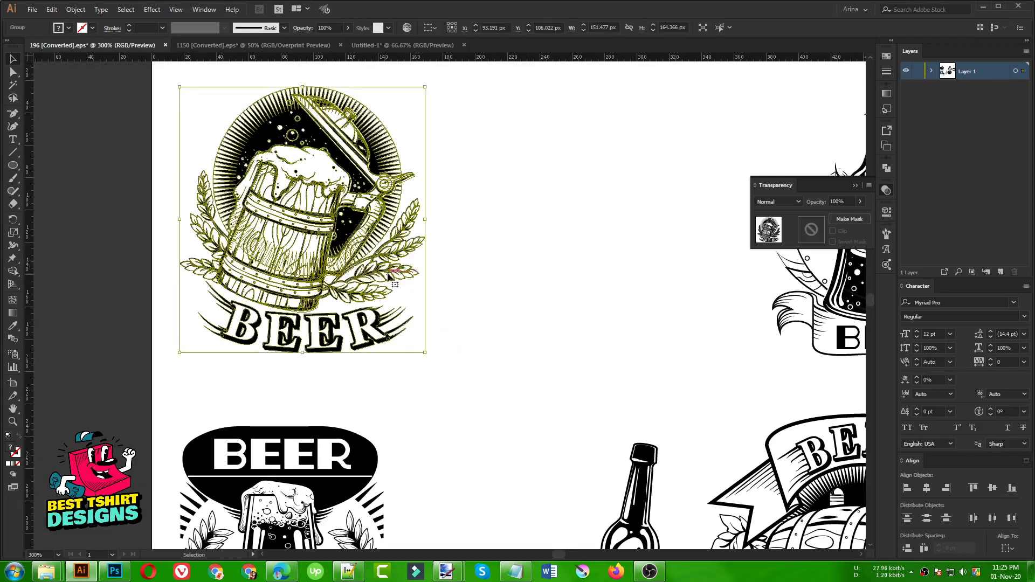
scroll(237, 251, "down", 2)
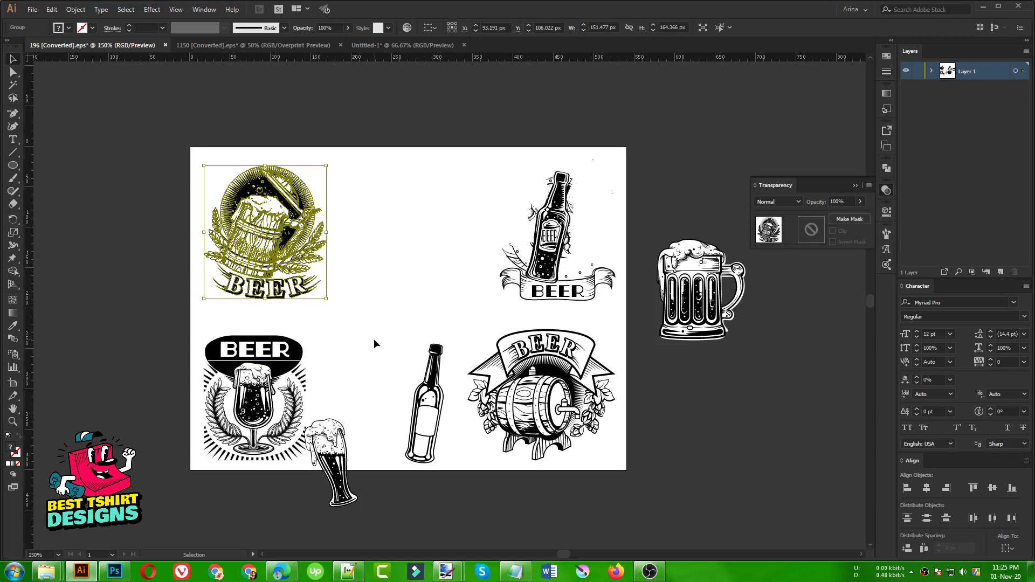
left_click(396, 410)
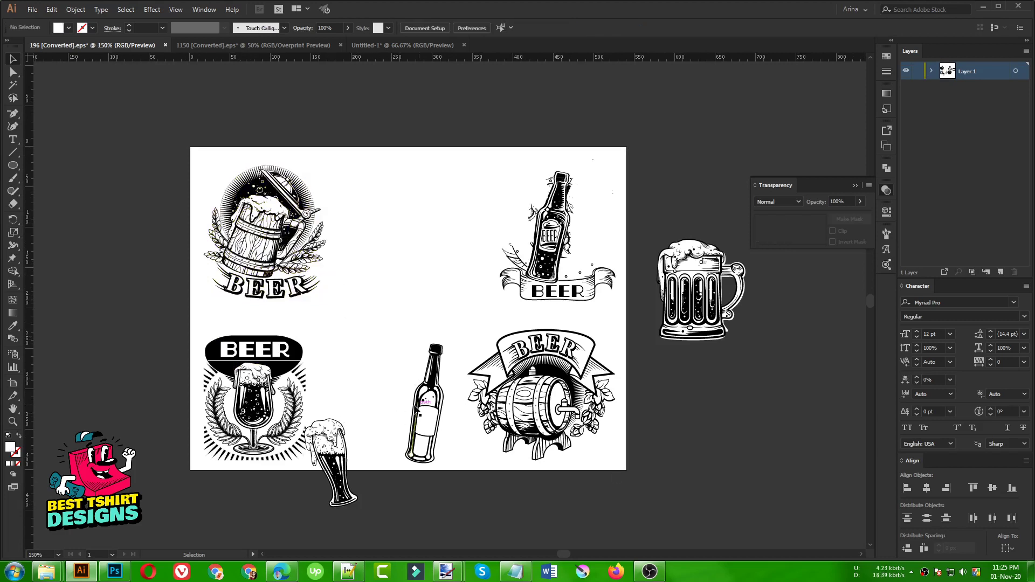
left_click(375, 46)
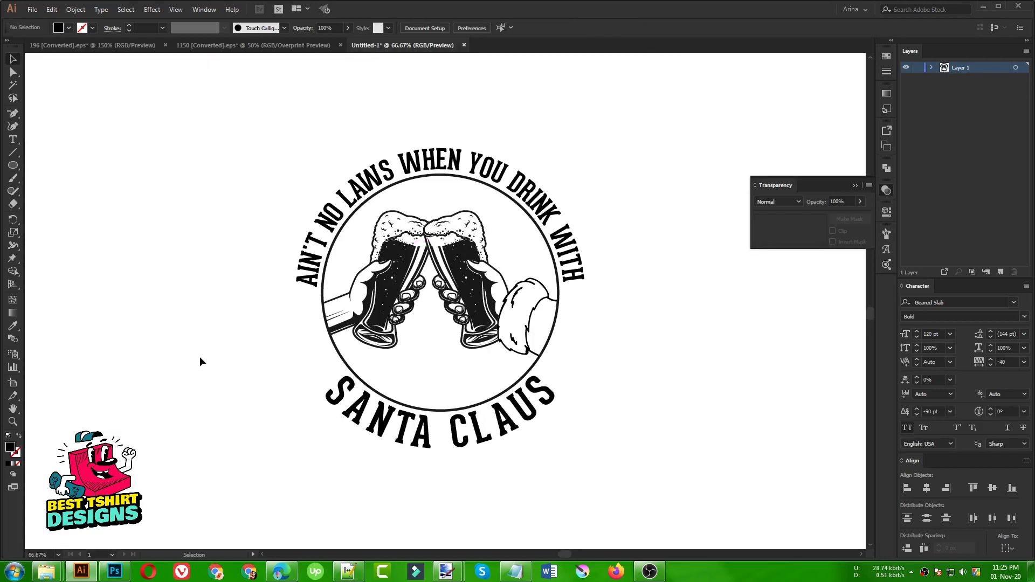
Draw a straight horizontal line about 1416 px long with the Pen tool in the empty area below the design.
scroll(479, 332, "up", 1)
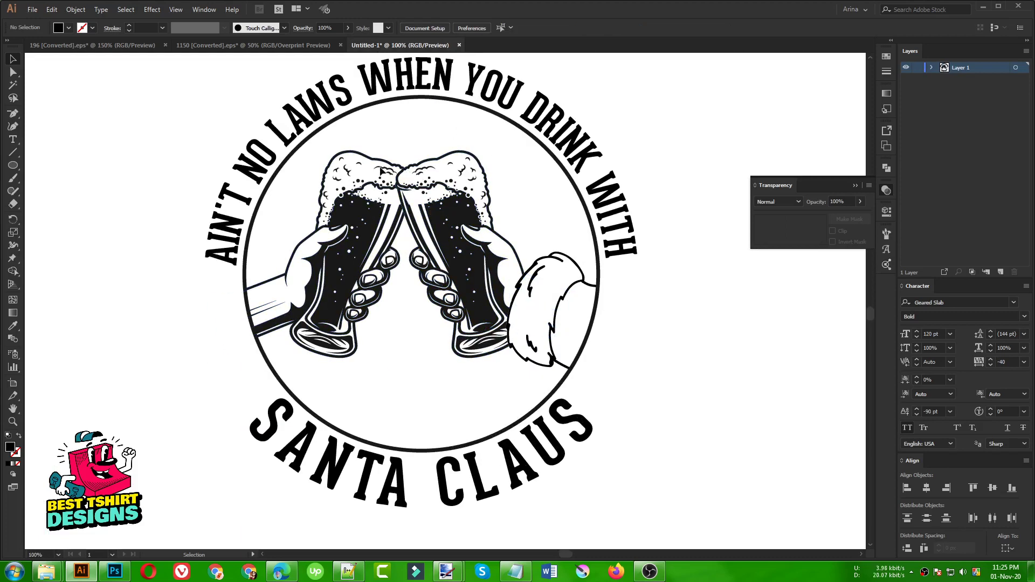
scroll(139, 191, "down", 4)
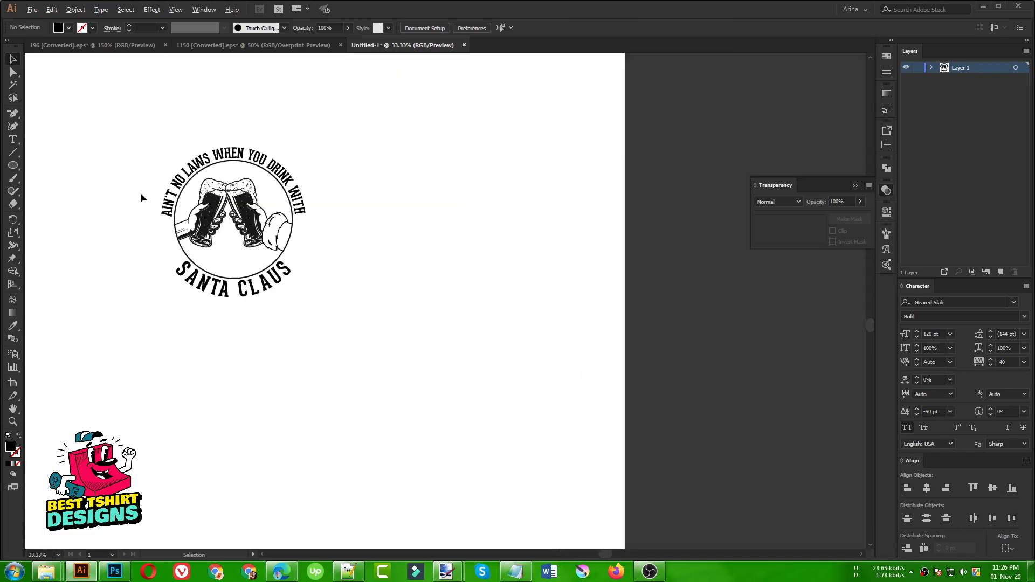
left_click(13, 113)
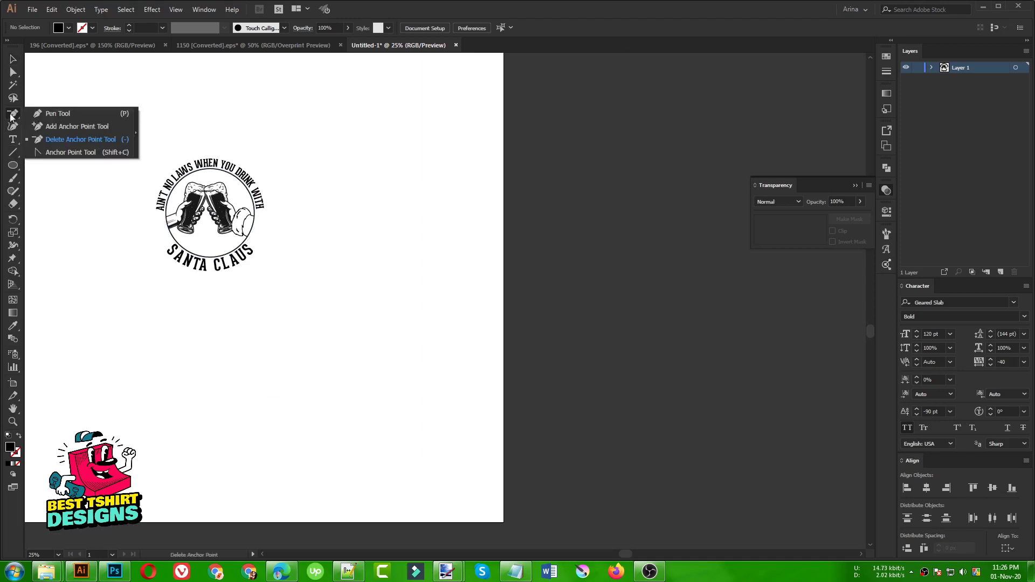
left_click(51, 117)
left_click(151, 343)
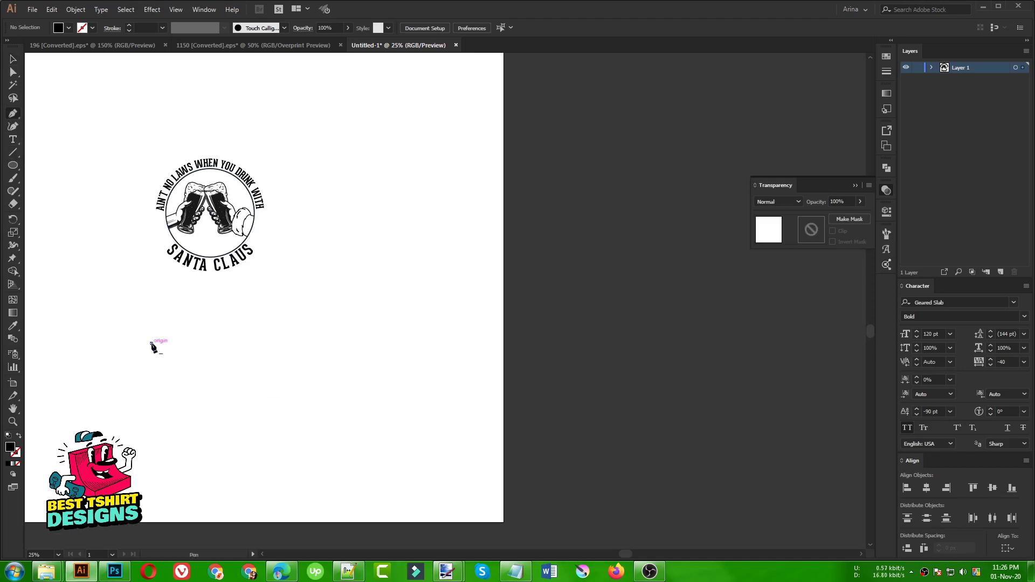
left_click(343, 351, "shift")
key("v")
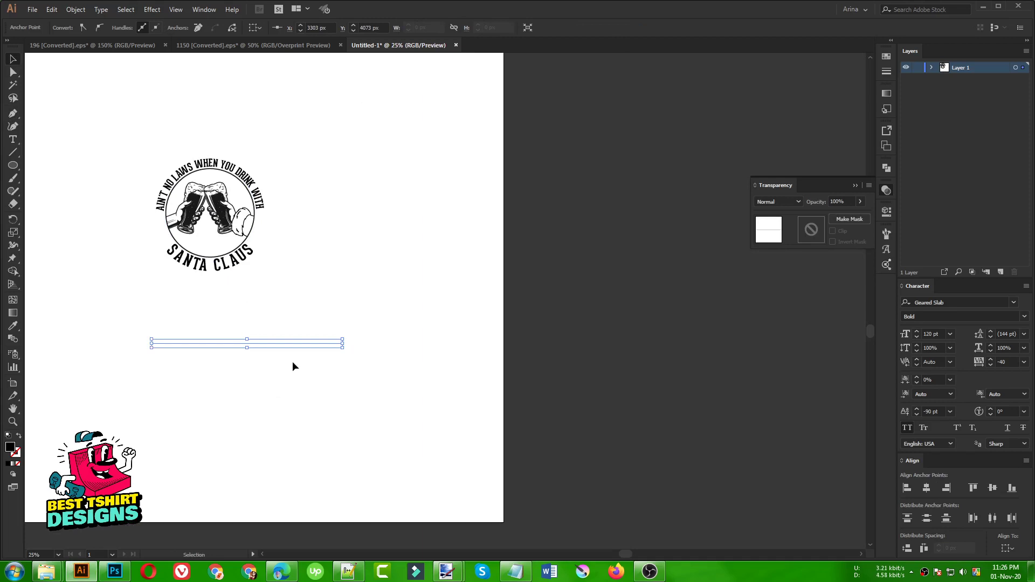
left_click_drag(199, 314, 270, 390)
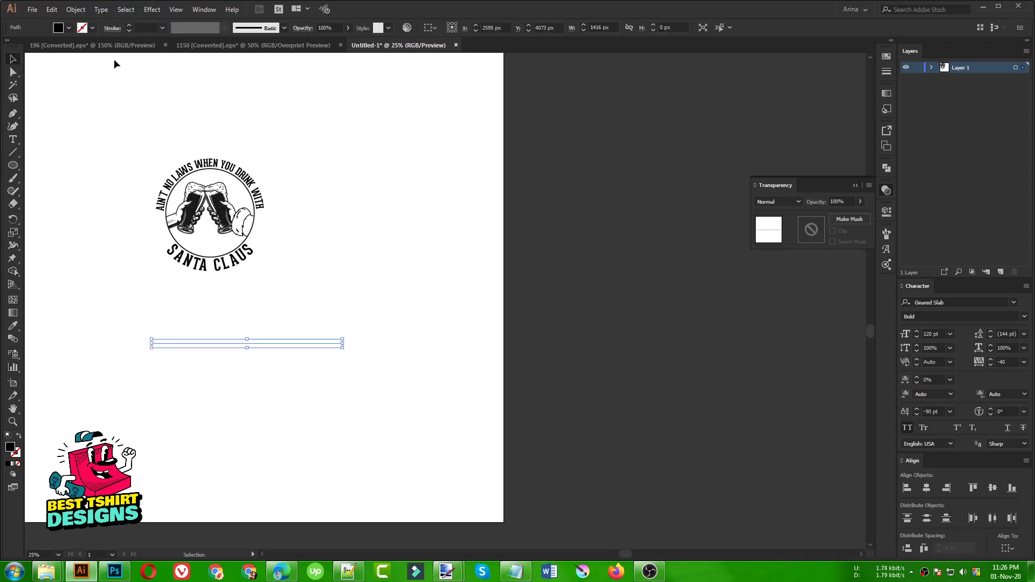
Swap the line's fill and stroke so it has a black stroke, and set the stroke weight to 20 pt.
key("shift+x")
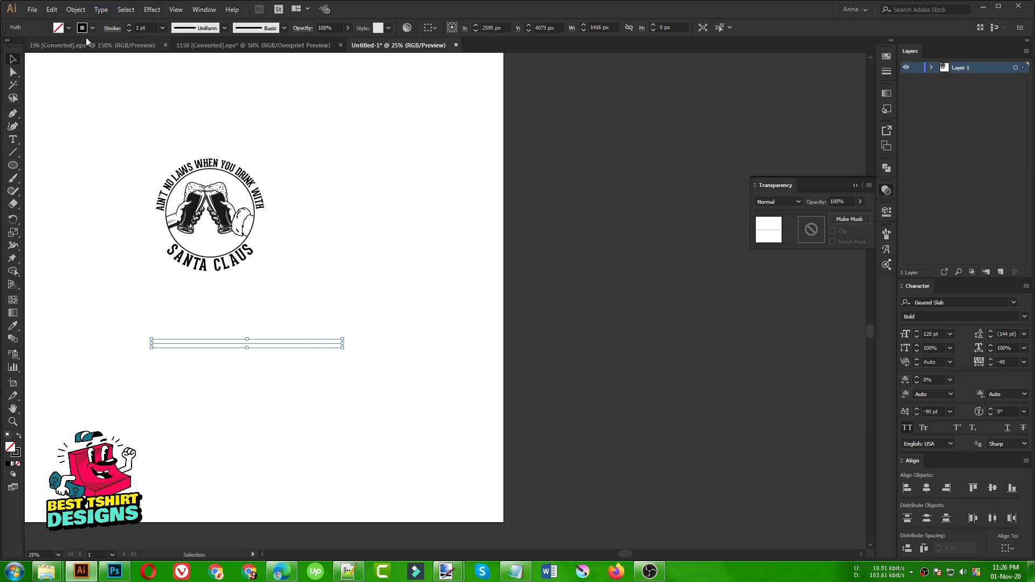
left_click(146, 27)
type("10")
key("Return")
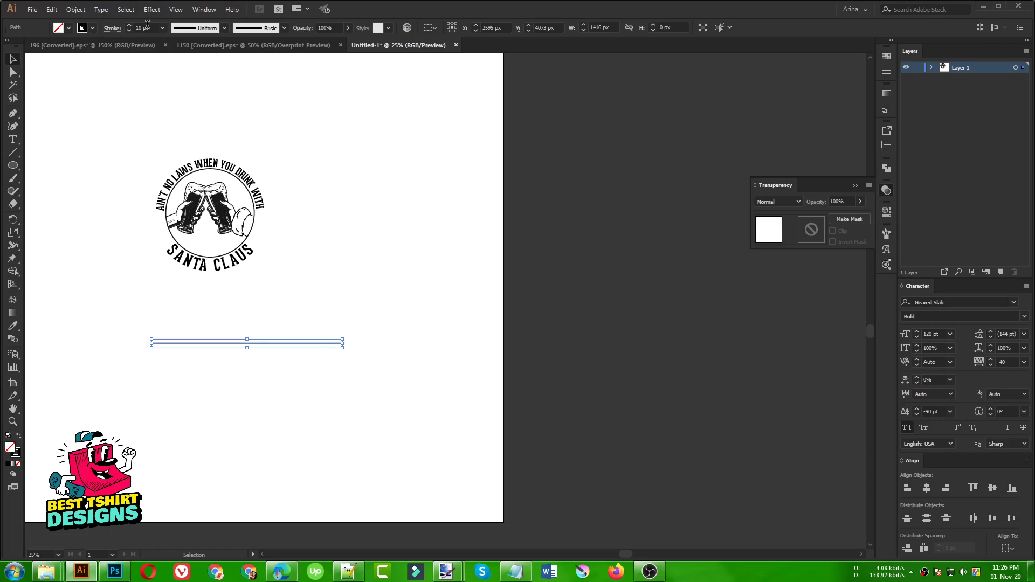
scroll(117, 334, "up", 1)
left_click(142, 28)
type("20")
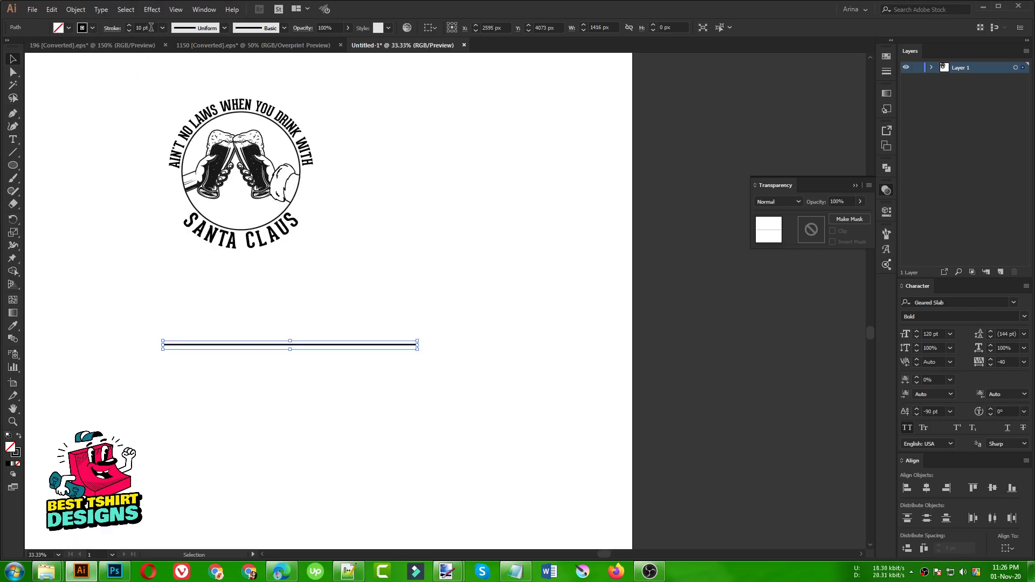
key("Return")
Apply the triangular width profile to the line's stroke so it tapers to a point at its right end.
left_click(113, 28)
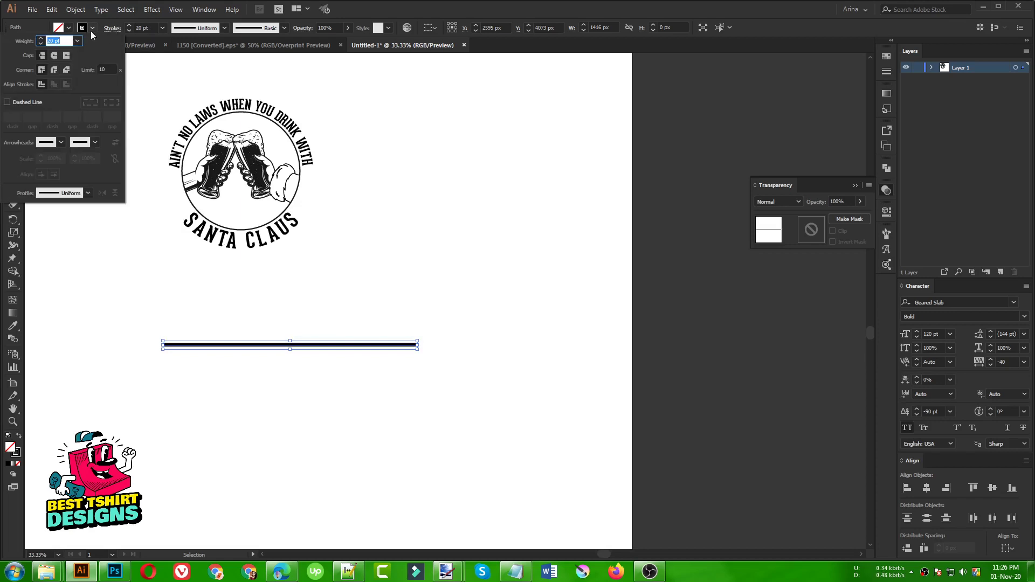
left_click(53, 195)
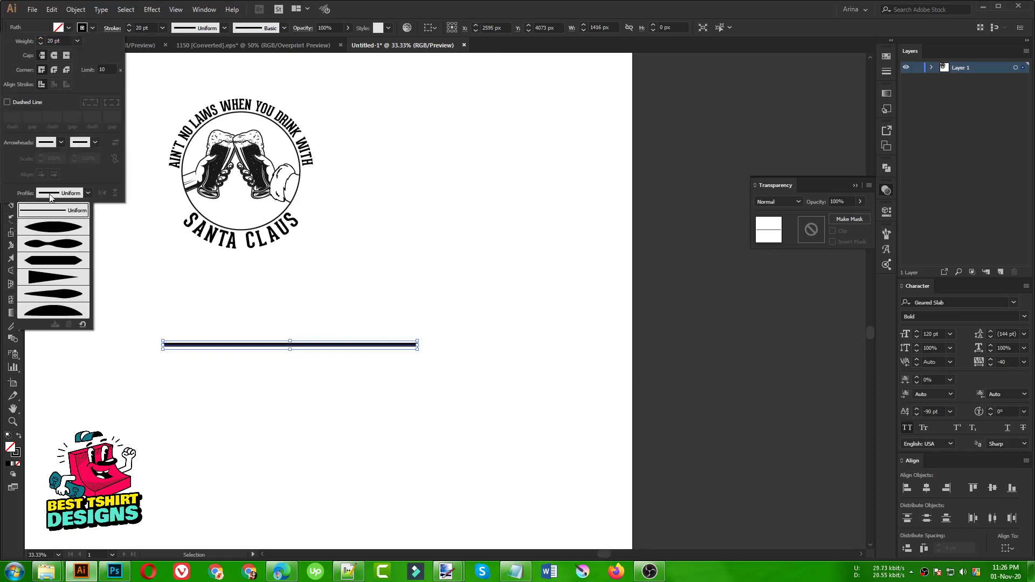
left_click(62, 278)
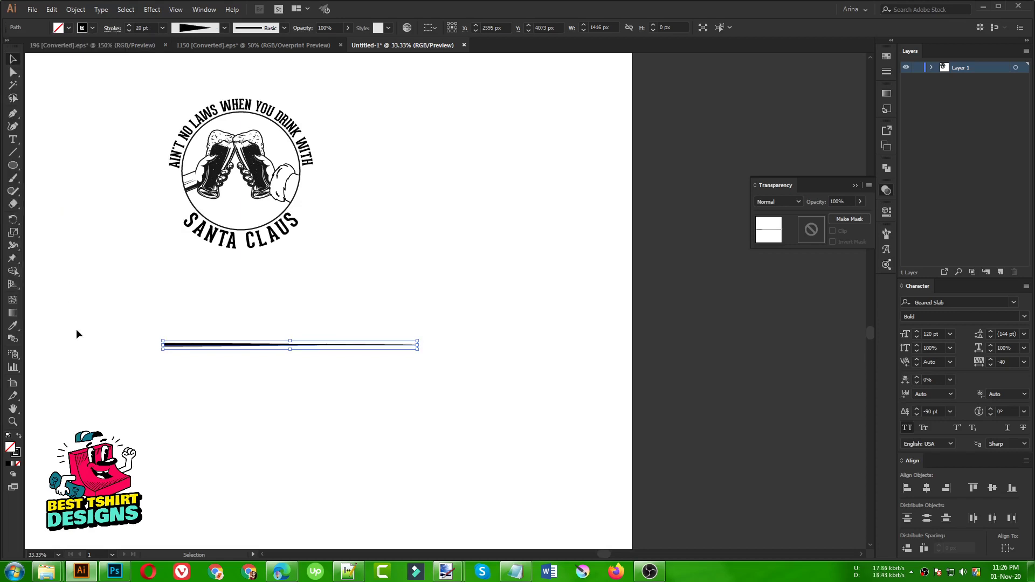
Scale the tapered line down to about 622 px long.
left_click_drag(133, 332, 399, 398)
scroll(166, 357, "up", 2)
left_click_drag(669, 330, 383, 331)
left_click(216, 348)
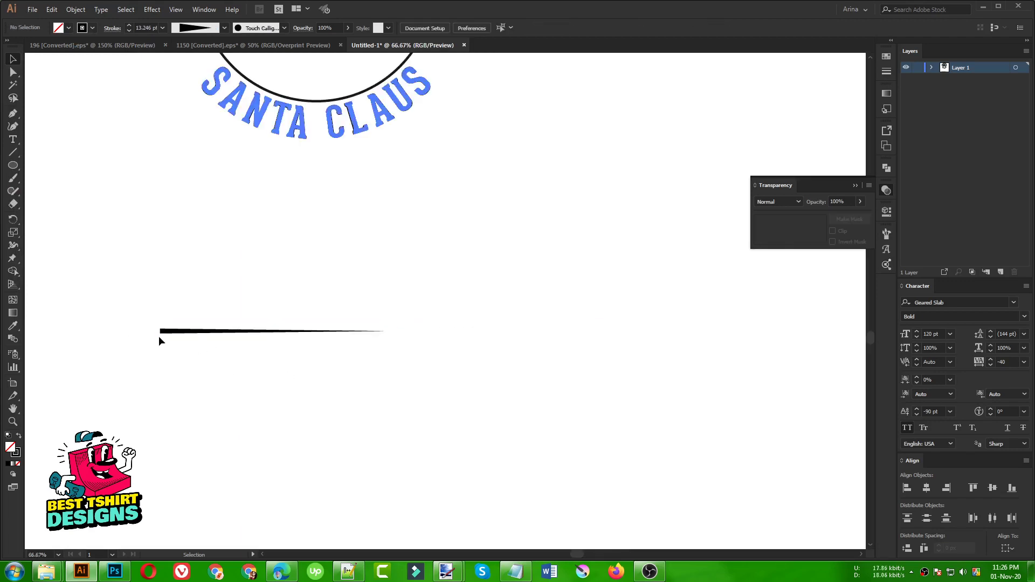
scroll(158, 336, "up", 2)
left_click_drag(122, 269, 534, 410)
scroll(494, 334, "down", 1)
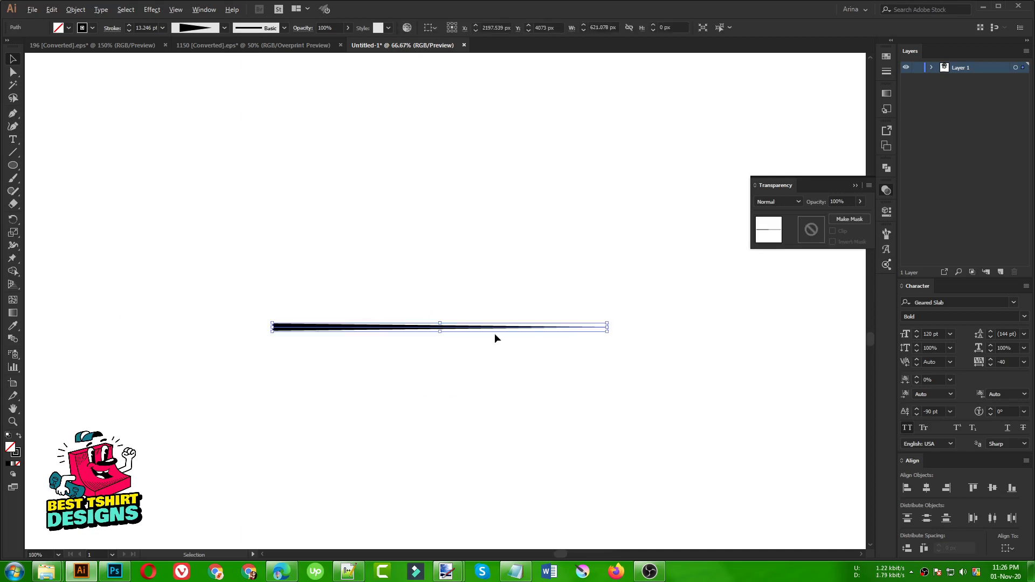
Move the tapered line to the right and expand its appearance into a filled shape.
scroll(495, 334, "down", 1)
left_click_drag(415, 333, 519, 337)
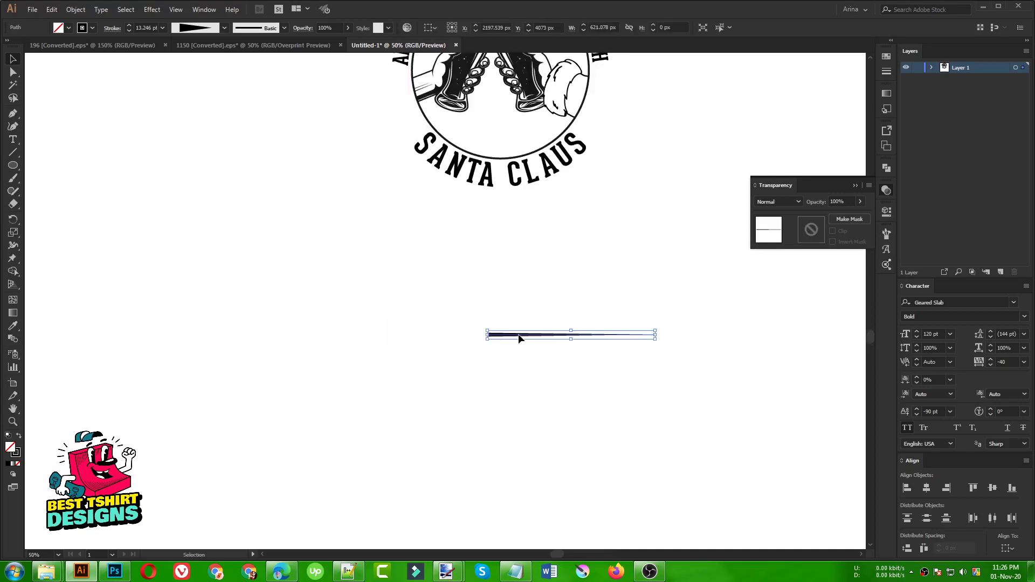
left_click(70, 8)
left_click(98, 137)
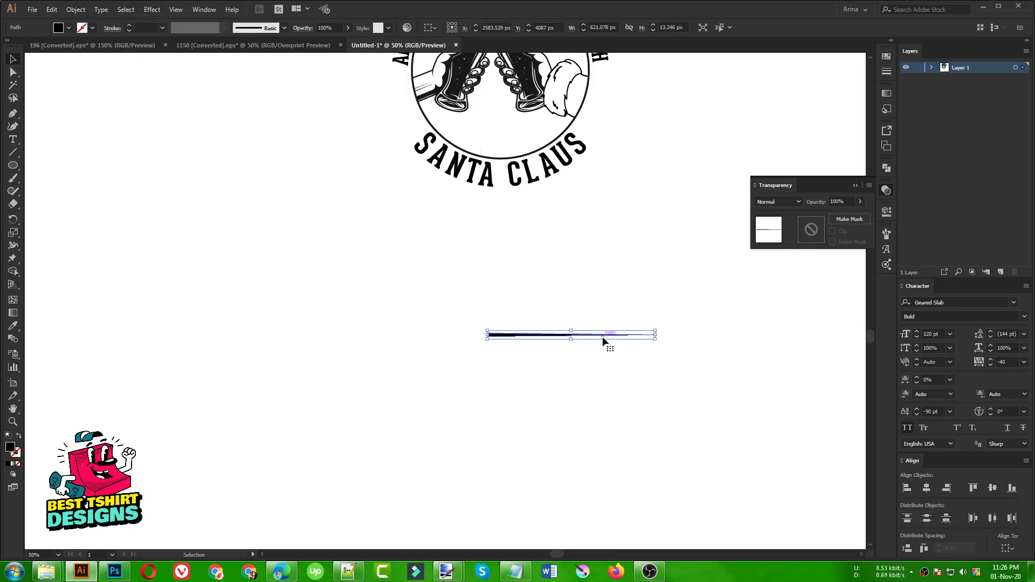
Place a mirrored copy of the tapered shape to its left, leaving a small gap between the two thick ends.
left_click_drag(603, 336, 285, 341)
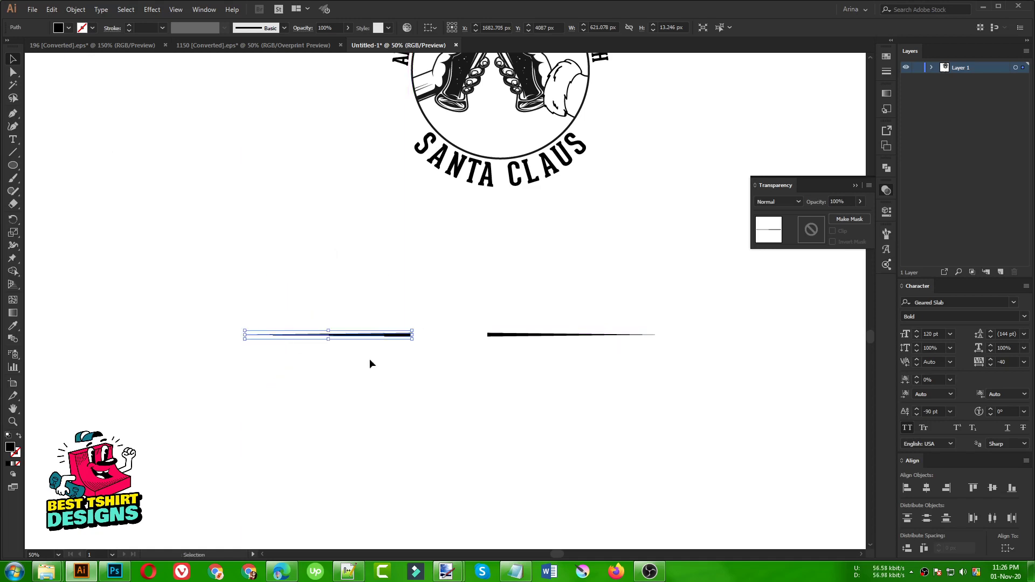
left_click_drag(342, 311, 503, 357)
left_click(502, 357)
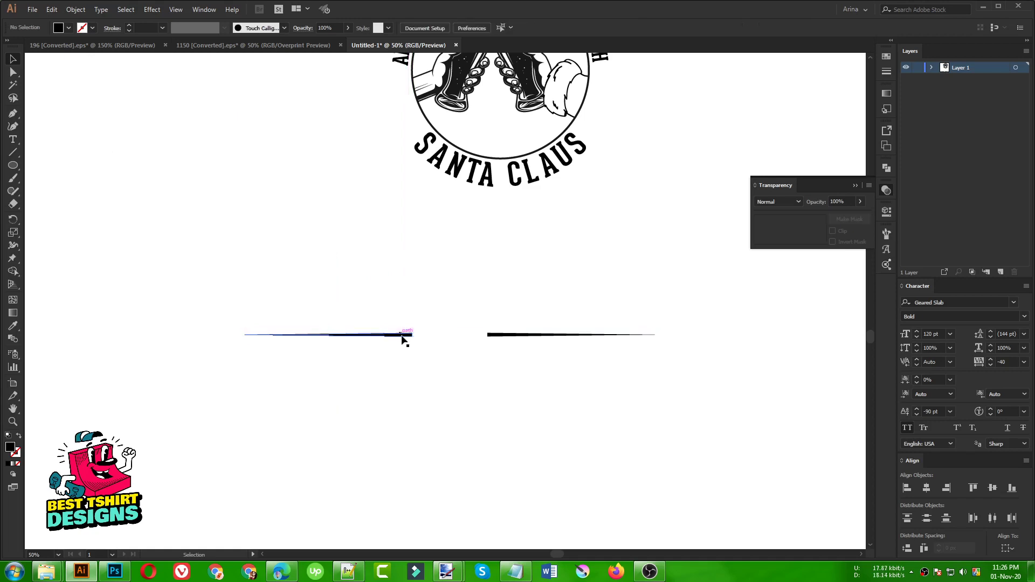
left_click_drag(401, 335, 444, 334)
Align the two tapered shapes on their vertical centers and group them.
left_click_drag(359, 305, 568, 395)
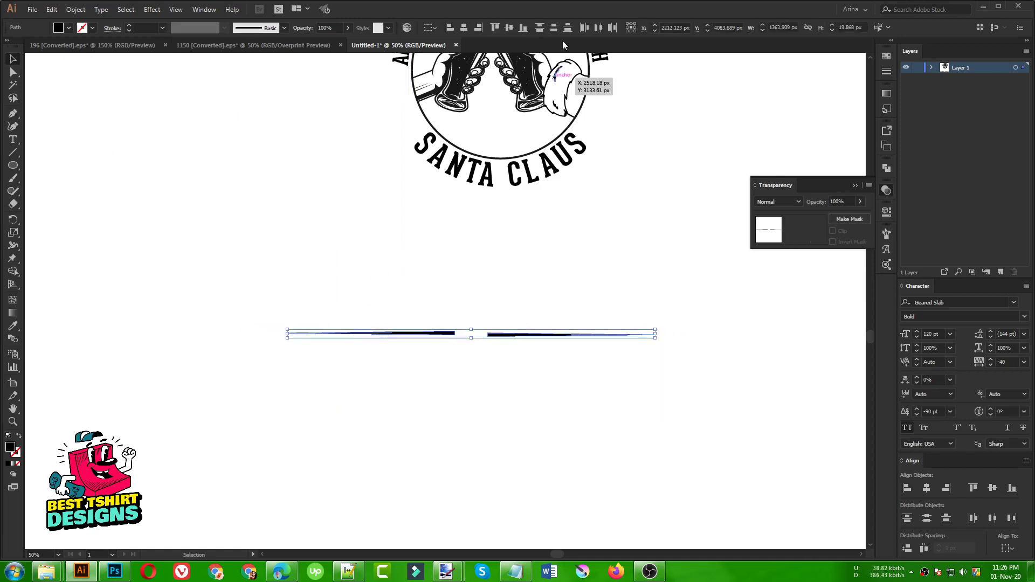
left_click(507, 26)
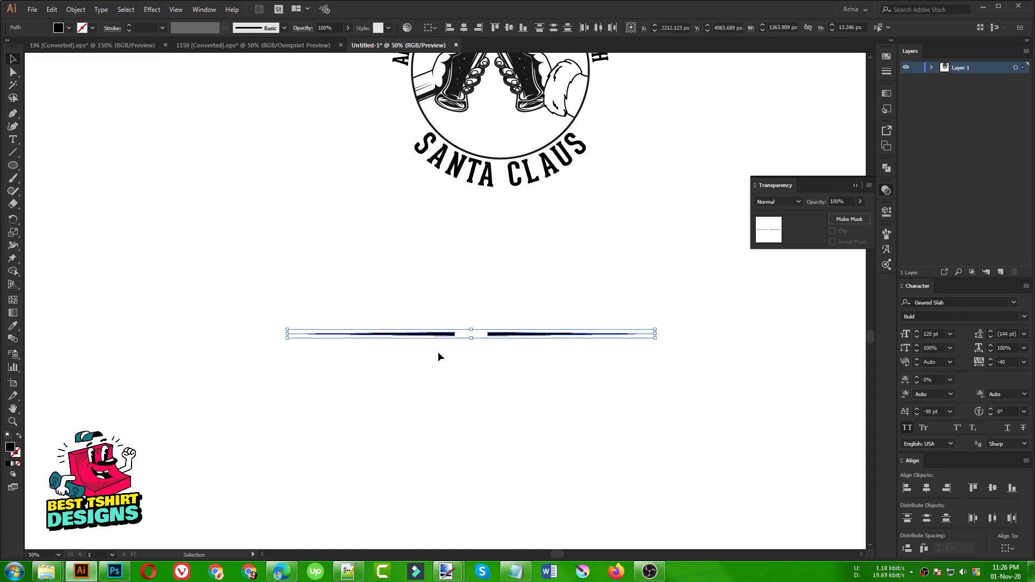
key("ctrl+g")
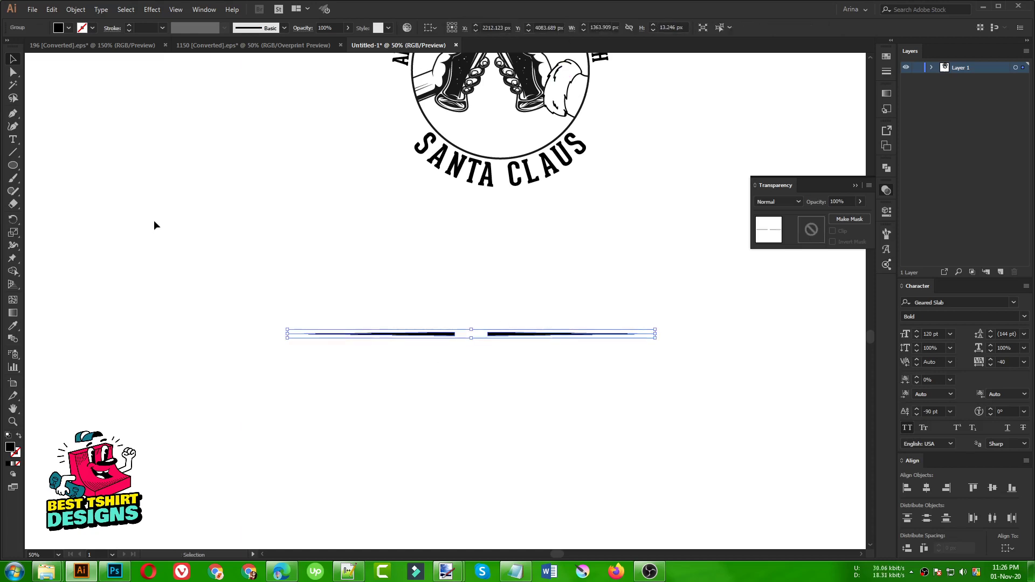
Set up a rotation of the tapered-line group about its center with an angle of 10°.
left_click(16, 222)
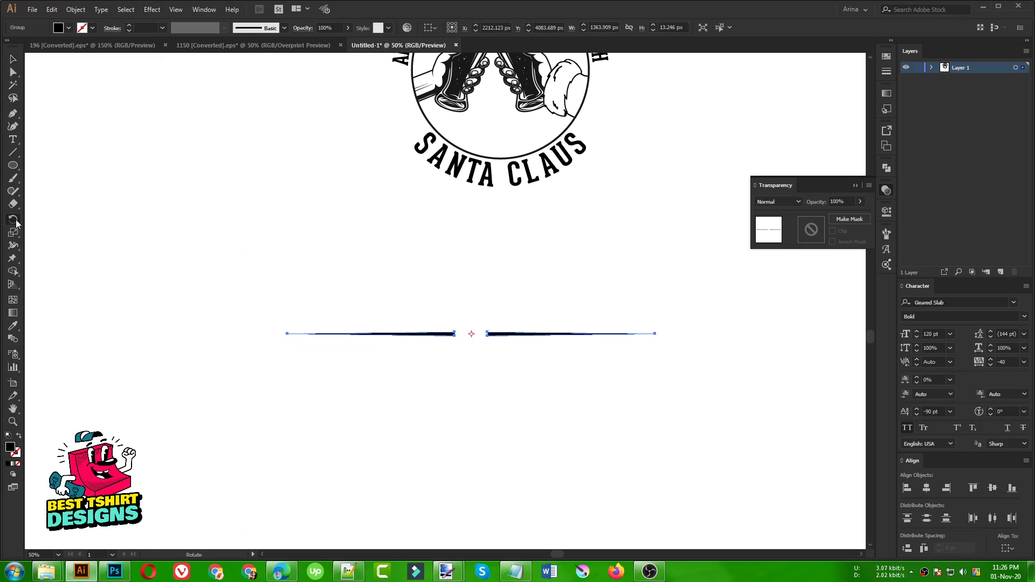
left_click(471, 334, "alt")
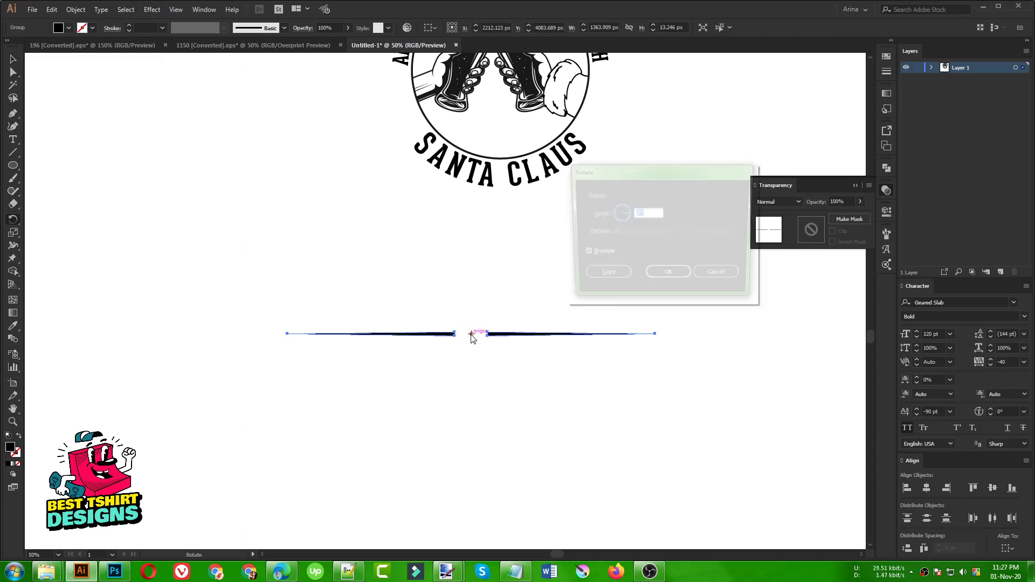
left_click_drag(642, 172, 235, 160)
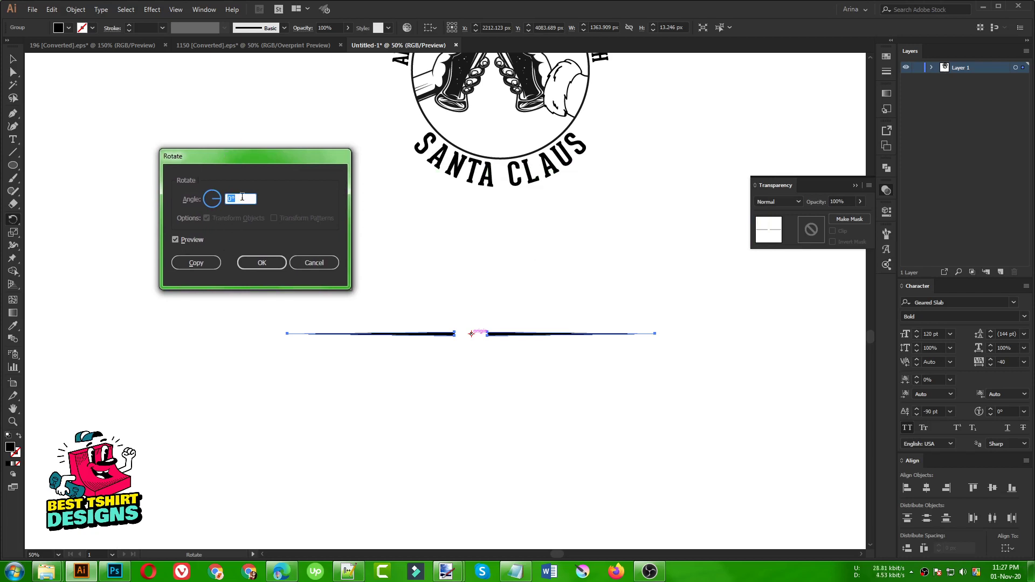
key("shift+Up")
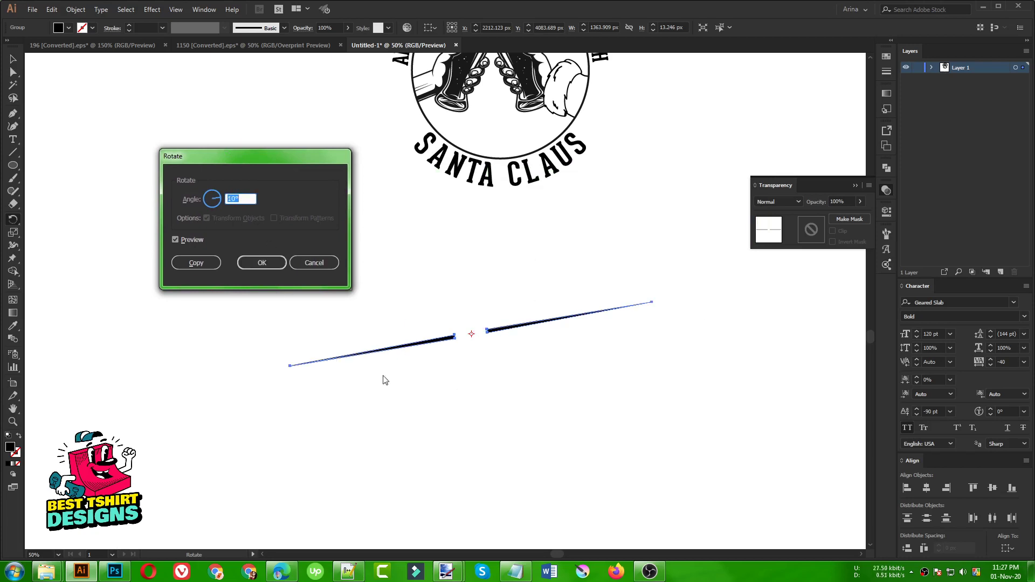
Copy the horizontal spike pair rotated by 10° about its centre and repeat the copy around the full circle.
left_click(206, 263)
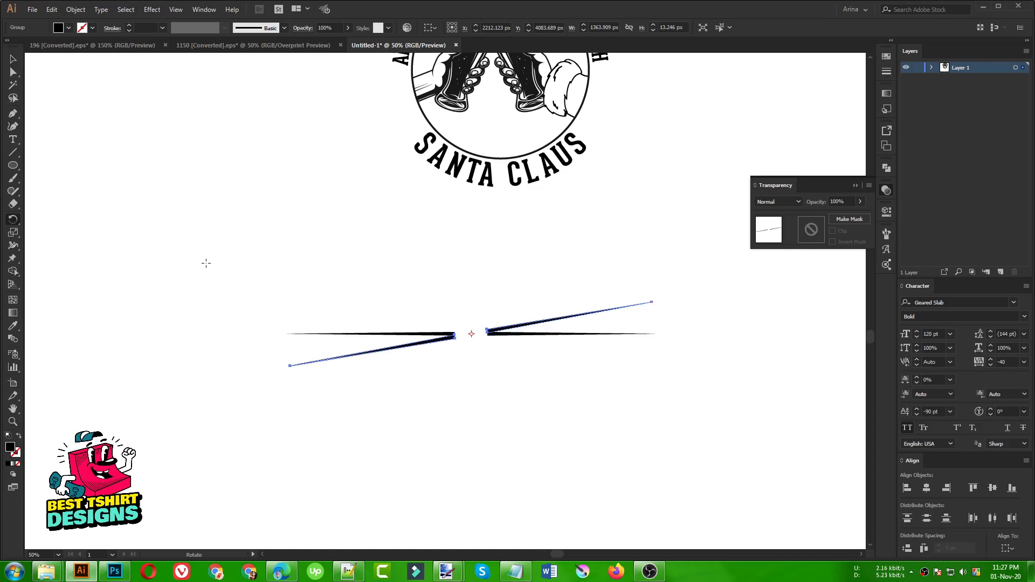
key("v")
key("ctrl+d")
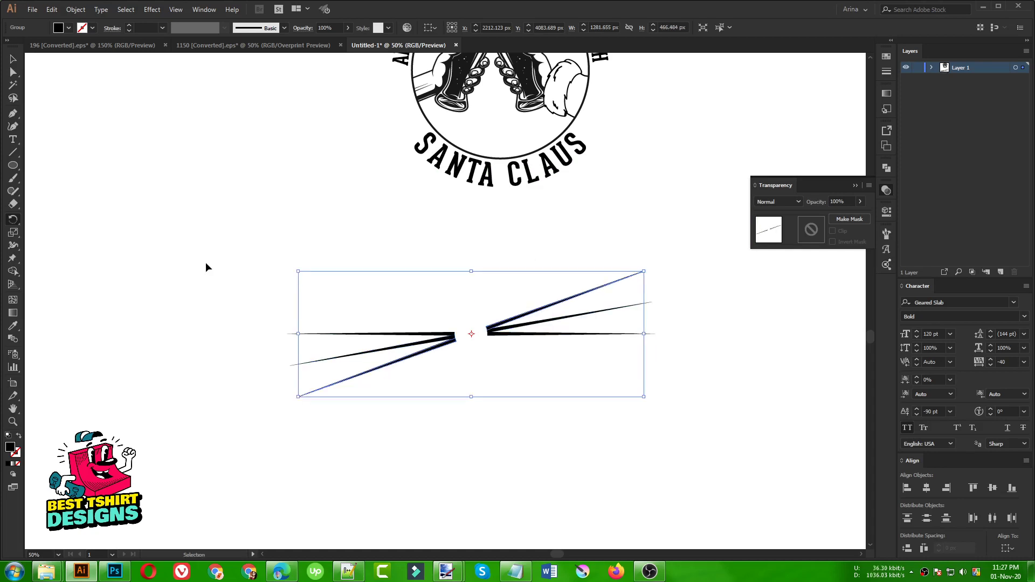
key("ctrl+d")
key("ctrl+d")
key("ctrl+d")
key("ctrl+d")
key("ctrl+d")
key("ctrl+d")
key("ctrl+d")
key("ctrl+d")
key("ctrl+d")
key("ctrl+d")
key("ctrl+d")
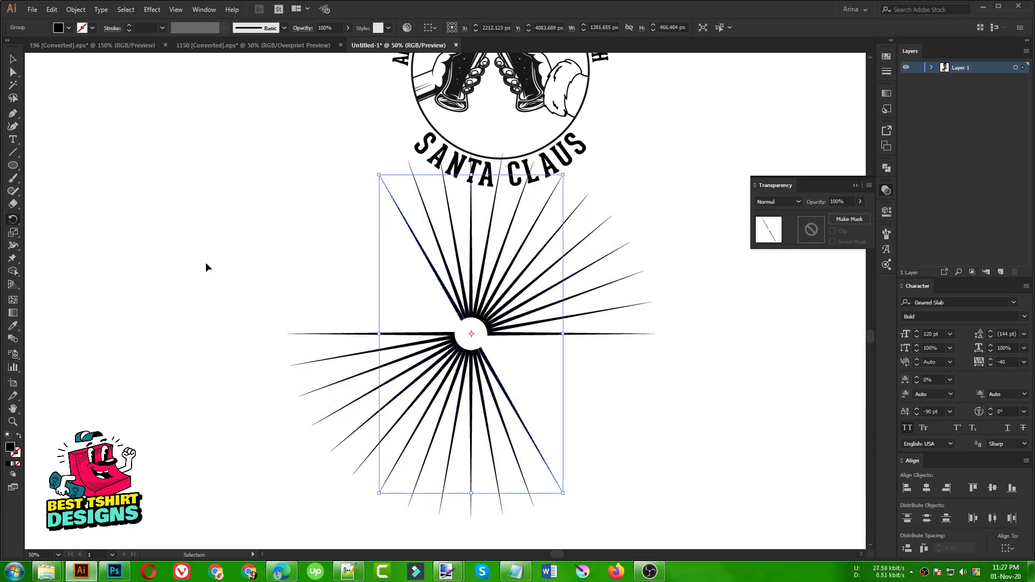
key("ctrl+d")
key("ctrl+d")
key("ctrl+d")
key("ctrl+d")
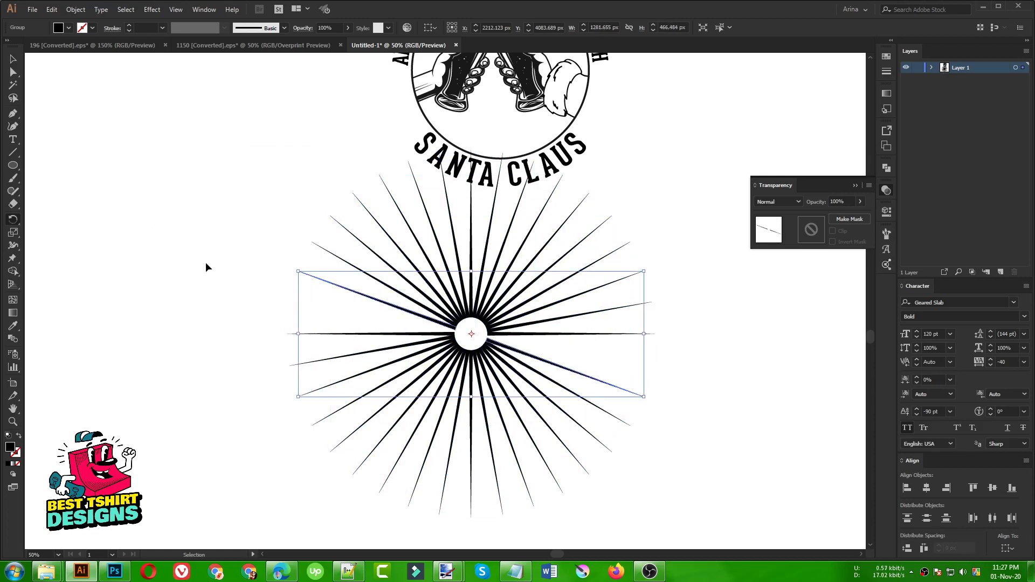
key("v")
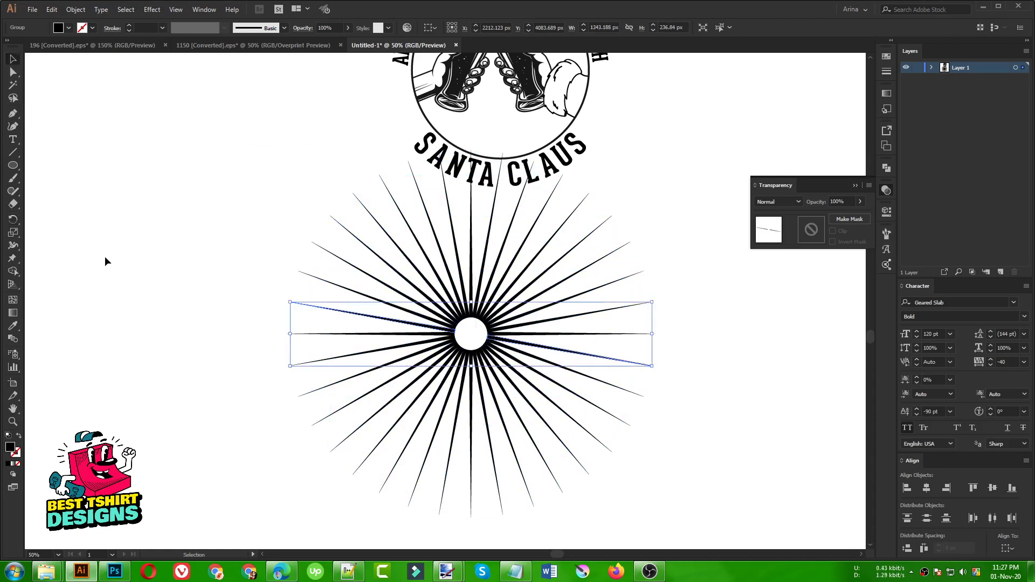
Undo all the 10° rotated copies back to the single horizontal spike pair.
key("a")
key("ctrl+z")
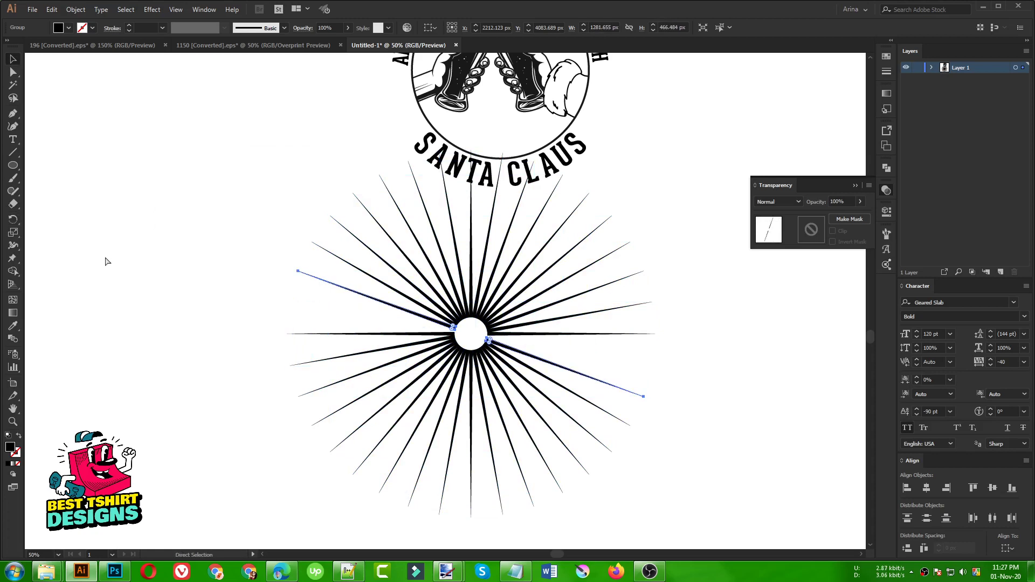
key("ctrl+z")
key("ctrl+z")
key("ctrl+z")
key("ctrl+z")
key("ctrl+z")
key("ctrl+z")
key("ctrl+z")
key("ctrl+z")
key("ctrl+z")
key("ctrl+z")
key("ctrl+z")
key("ctrl+z")
key("ctrl+z")
key("ctrl+z")
key("ctrl+z")
key("ctrl+z")
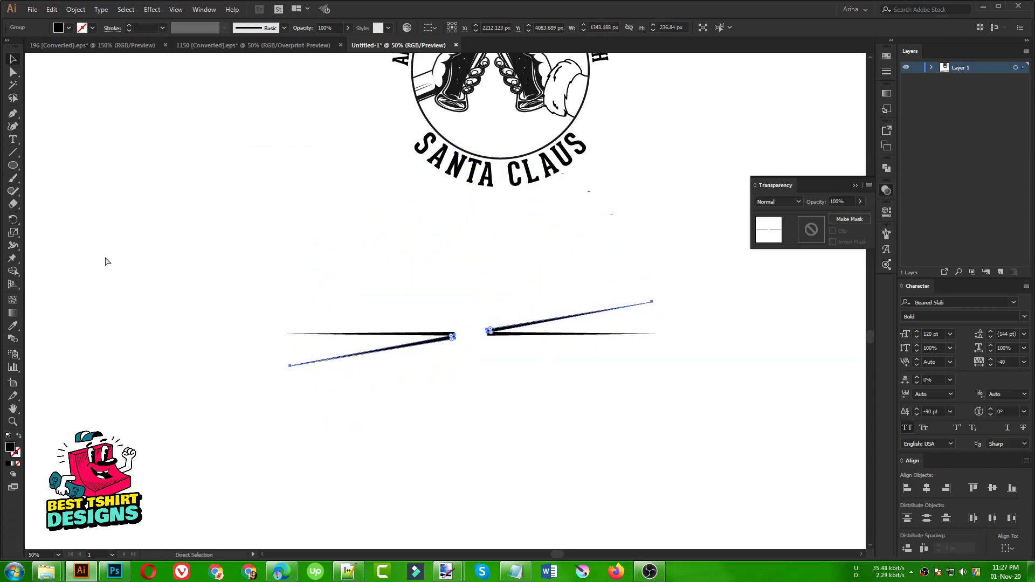
key("ctrl+z")
Make a copy of the horizontal spike pair rotated by 5° about the pair's centre.
key("v")
left_click_drag(105, 261, 483, 371)
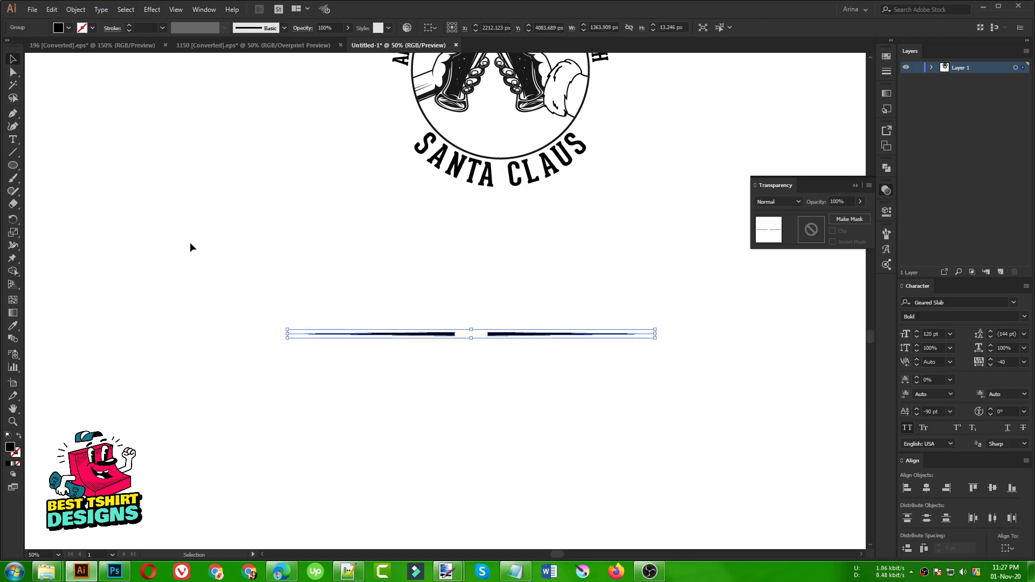
left_click(16, 219)
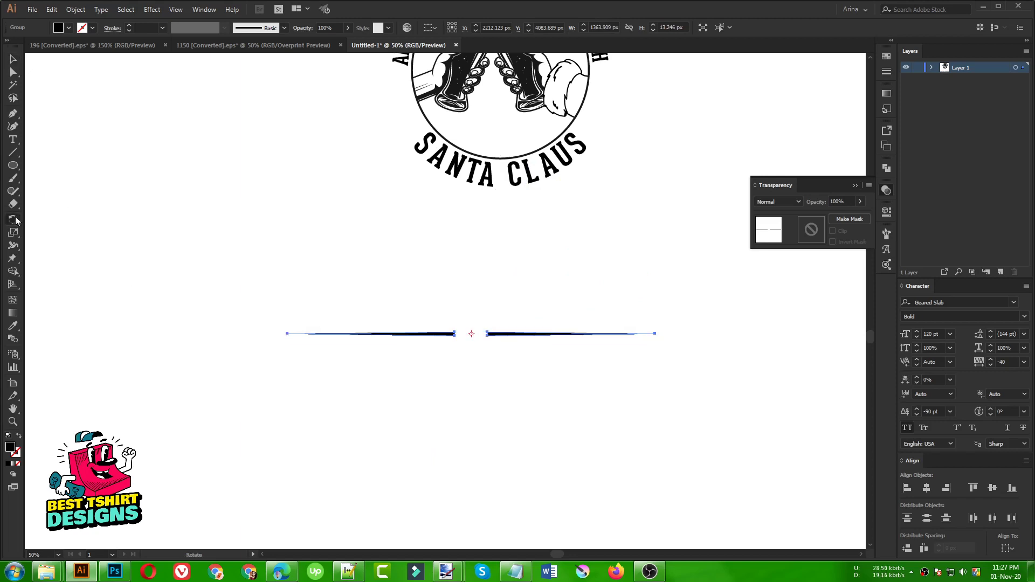
left_click(473, 333, "alt")
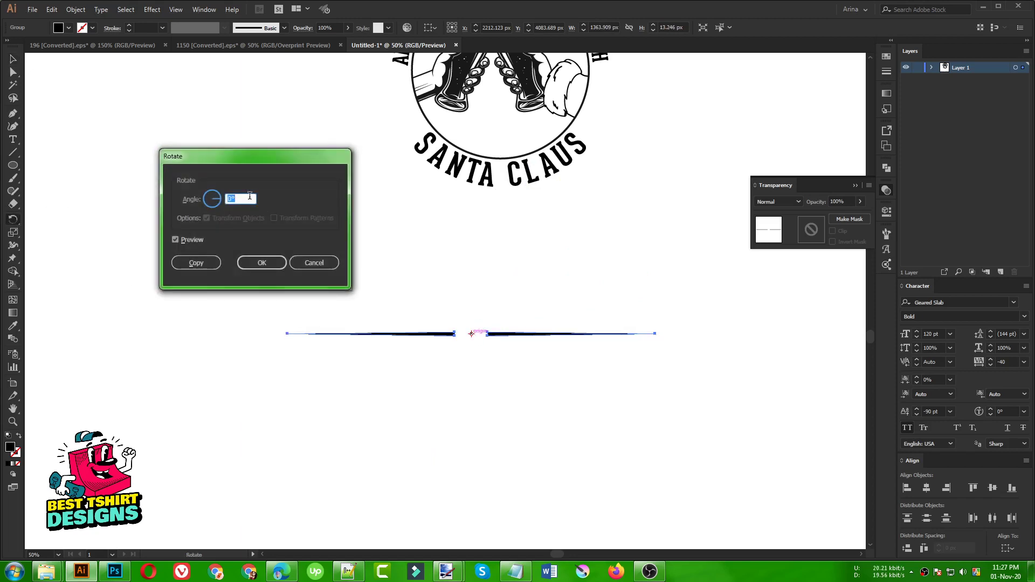
key("Up")
key("Up")
key("Up")
key("Up")
key("Up")
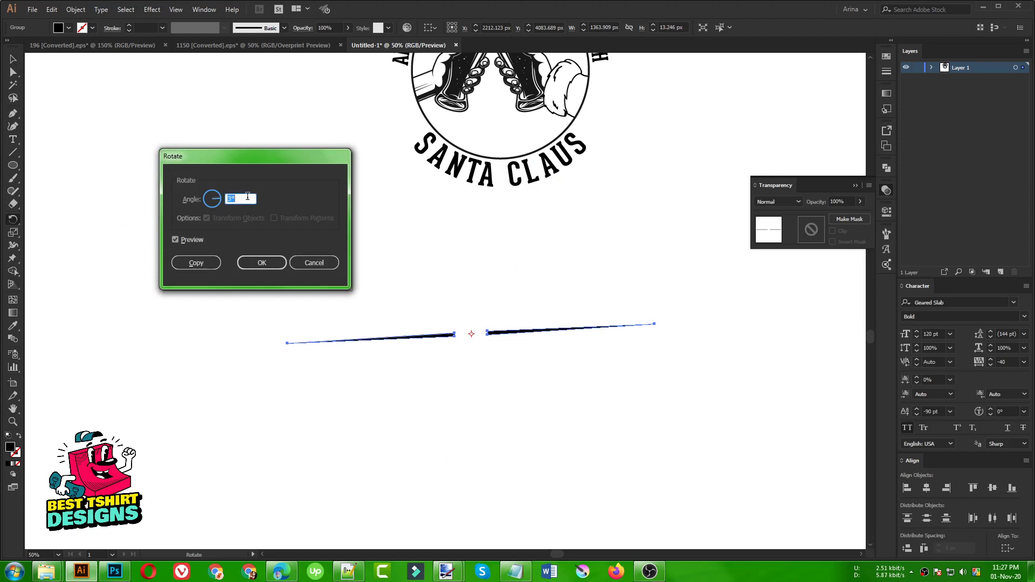
left_click(205, 260)
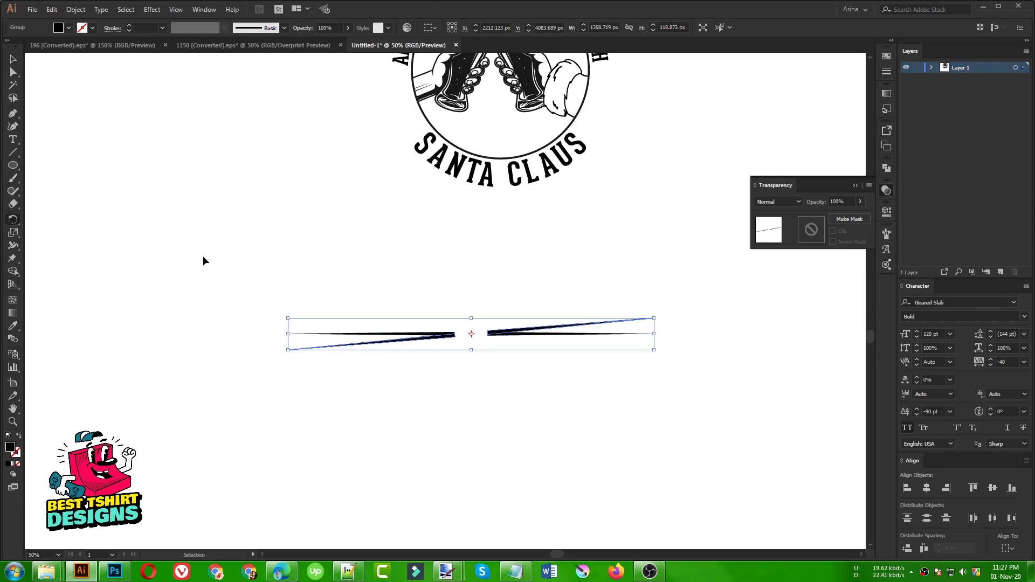
Repeat the 5° rotated copy around the centre until the spikes form a complete sunburst.
key("ctrl+d")
key("ctrl+d")
key("ctrl+d")
key("ctrl+d")
key("ctrl+d")
key("ctrl+d")
key("ctrl+d")
key("ctrl+d")
key("ctrl+d")
key("ctrl+d")
key("ctrl+d")
key("ctrl+d")
key("ctrl+d")
key("ctrl+d")
key("ctrl+d")
key("ctrl+d")
key("ctrl+d")
key("ctrl+d")
key("ctrl+d")
key("ctrl+d")
key("ctrl+d")
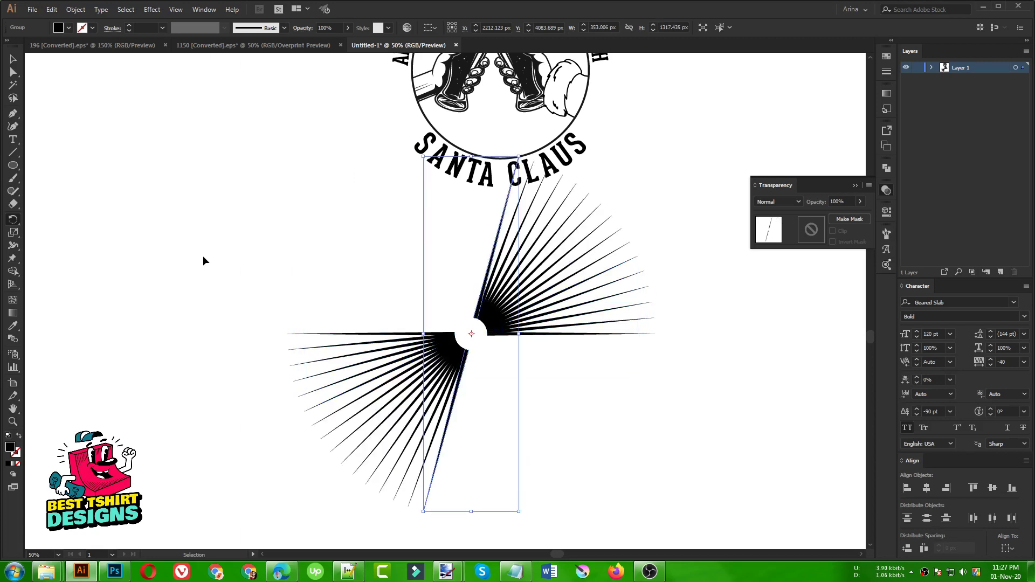
key("ctrl+d")
key("ctrl+d")
key("ctrl+d")
key("ctrl+d")
key("ctrl+d")
key("ctrl+d")
key("ctrl+d")
key("ctrl+d")
key("ctrl+d")
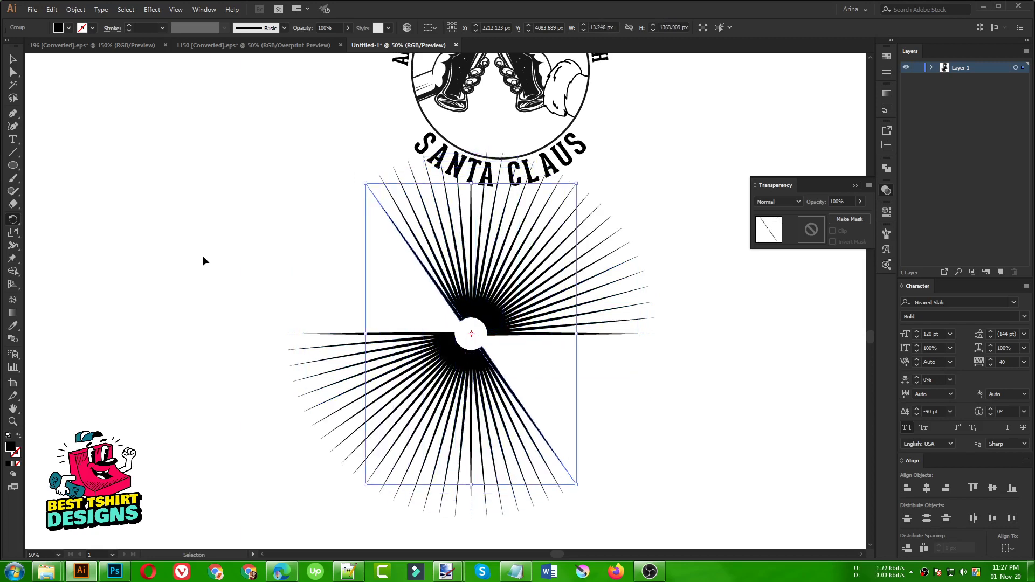
key("ctrl+d")
key("ctrl+d")
key("ctrl+d")
key("ctrl+d")
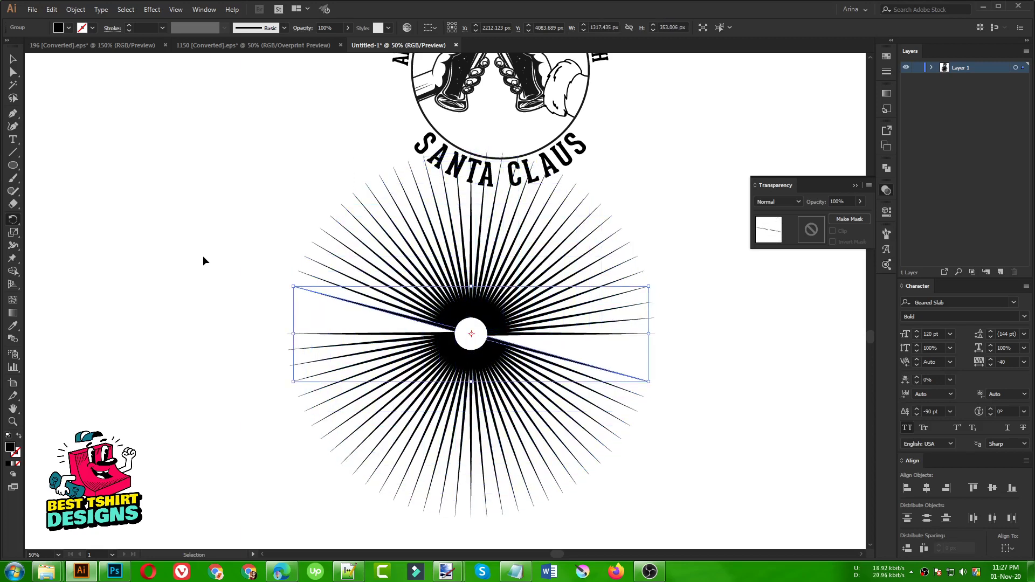
key("r")
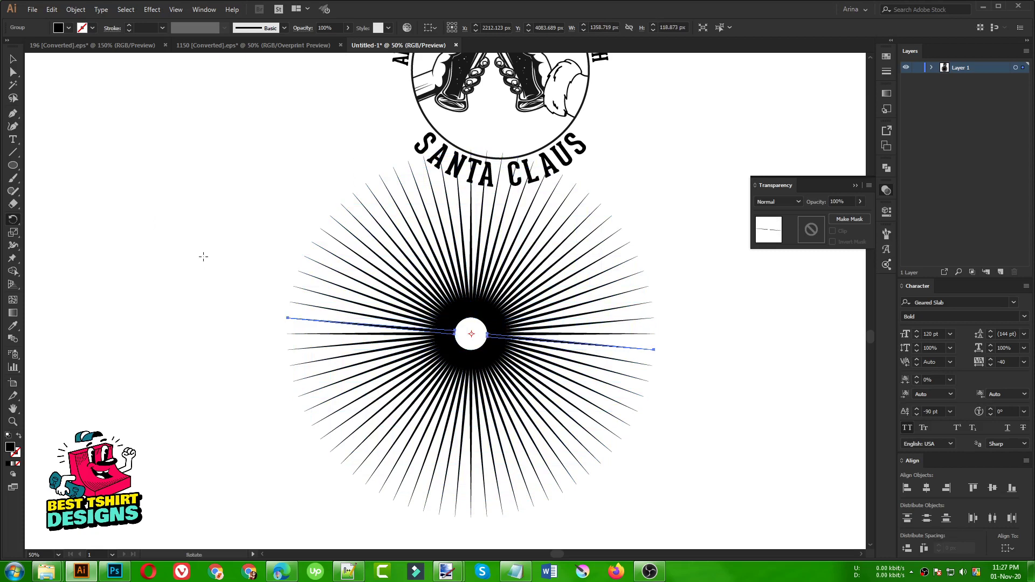
Group all the sunburst rays, move them below the badge and scale the group down to about 716 px wide.
key("ctrl+minus")
key("v")
left_click(609, 347)
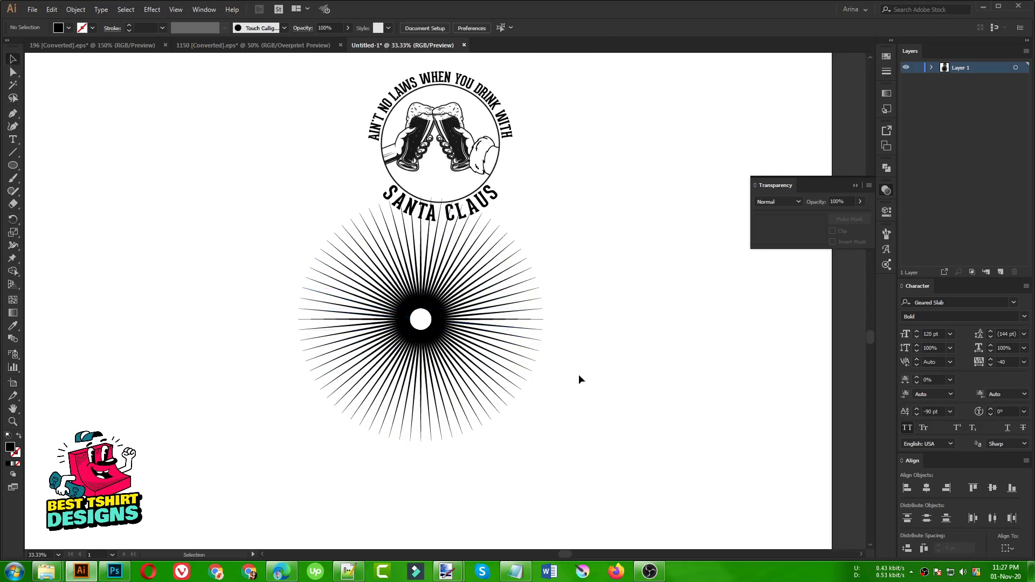
left_click_drag(629, 444, 263, 242)
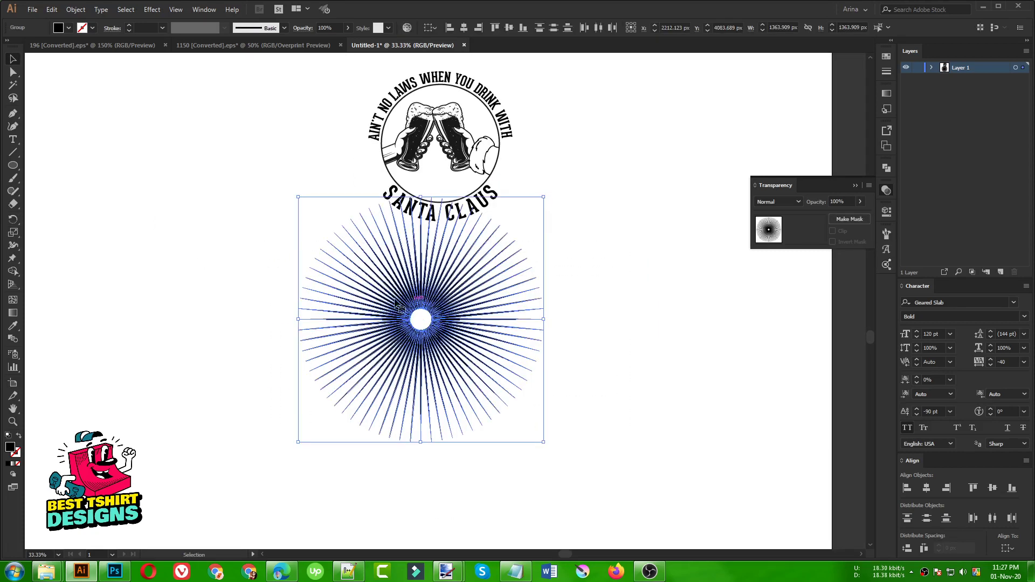
left_click_drag(436, 303, 437, 358)
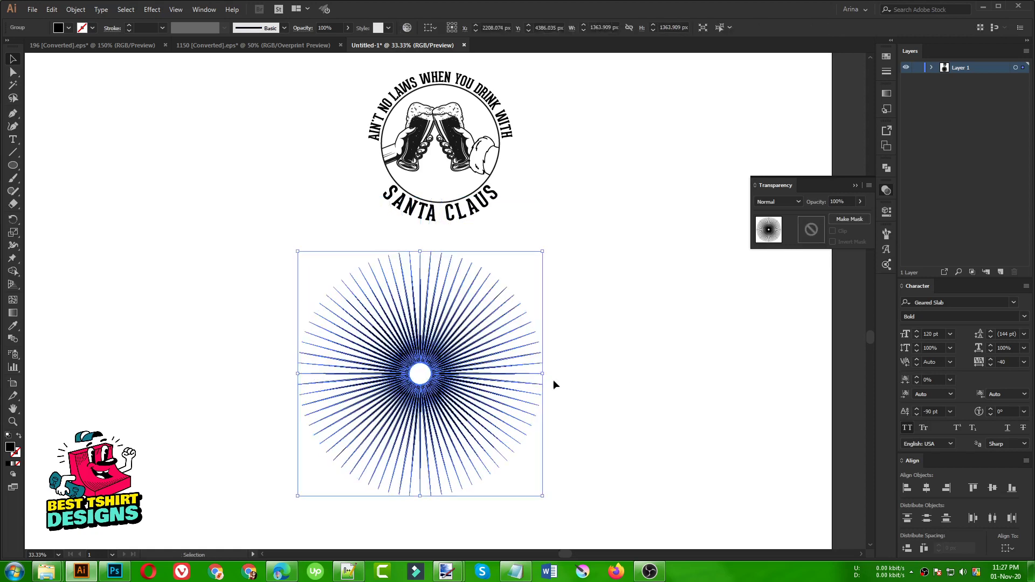
left_click_drag(545, 375, 486, 373)
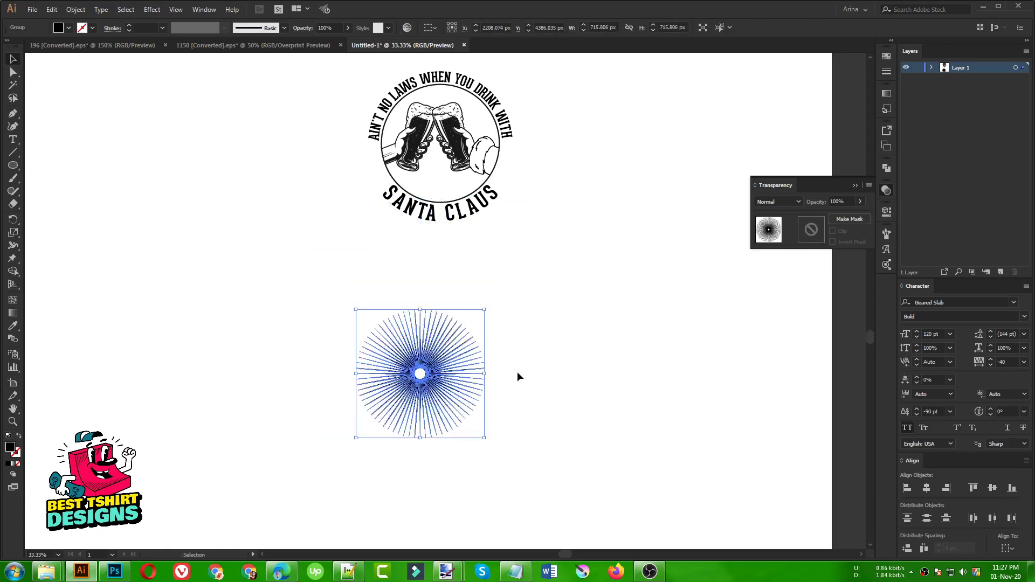
Cut the sunburst and isolate the artwork inside the badge's clipping group of clinking glasses.
key("a")
key("Delete")
key("ctrl+1")
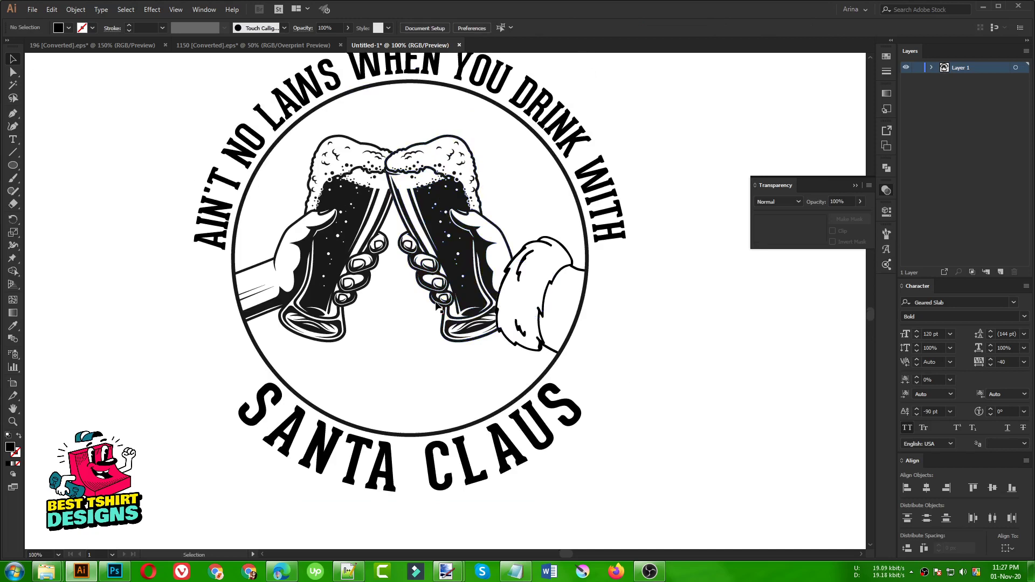
double_click(441, 243)
left_click(441, 243)
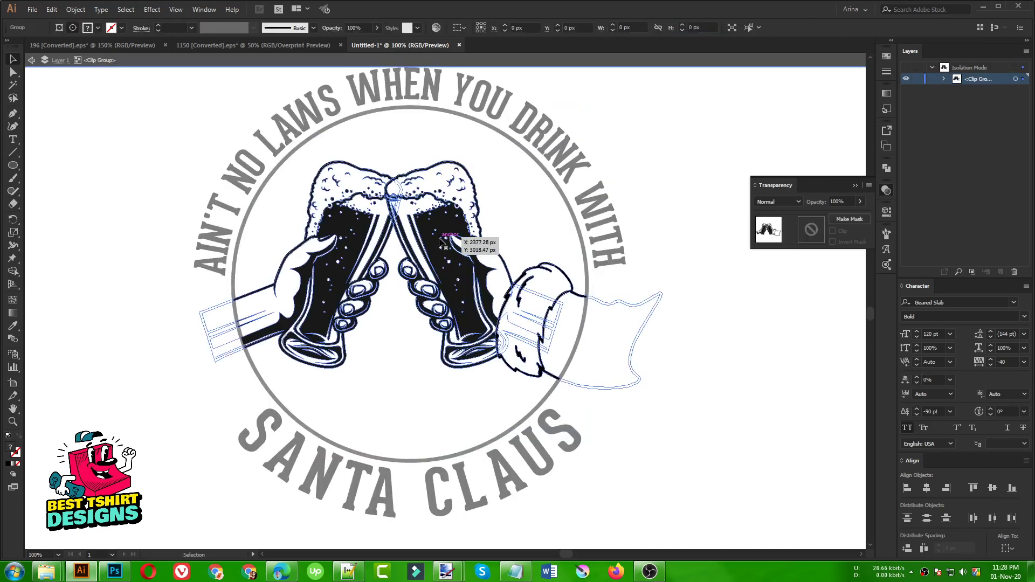
key("a")
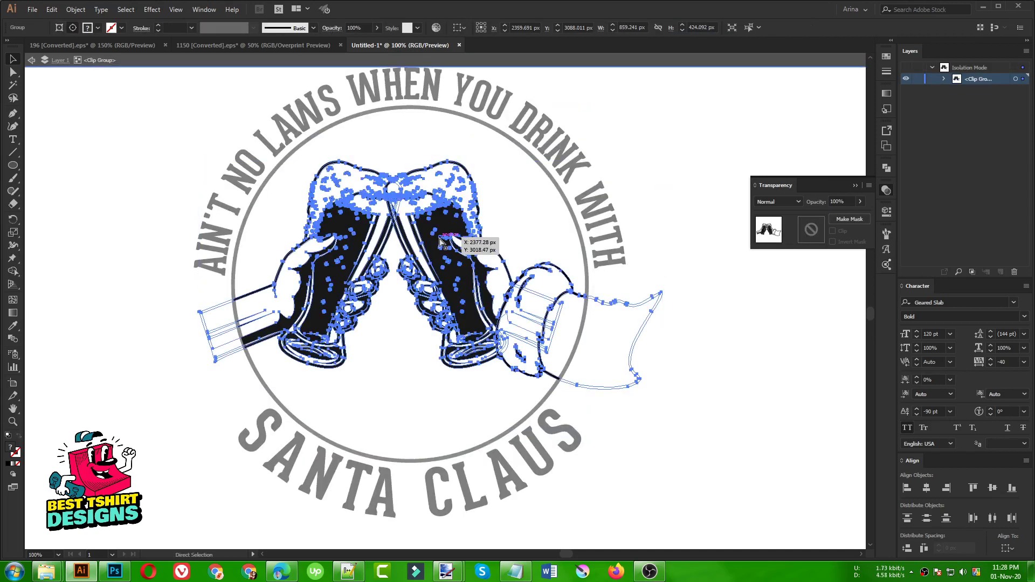
key("v")
double_click(441, 242)
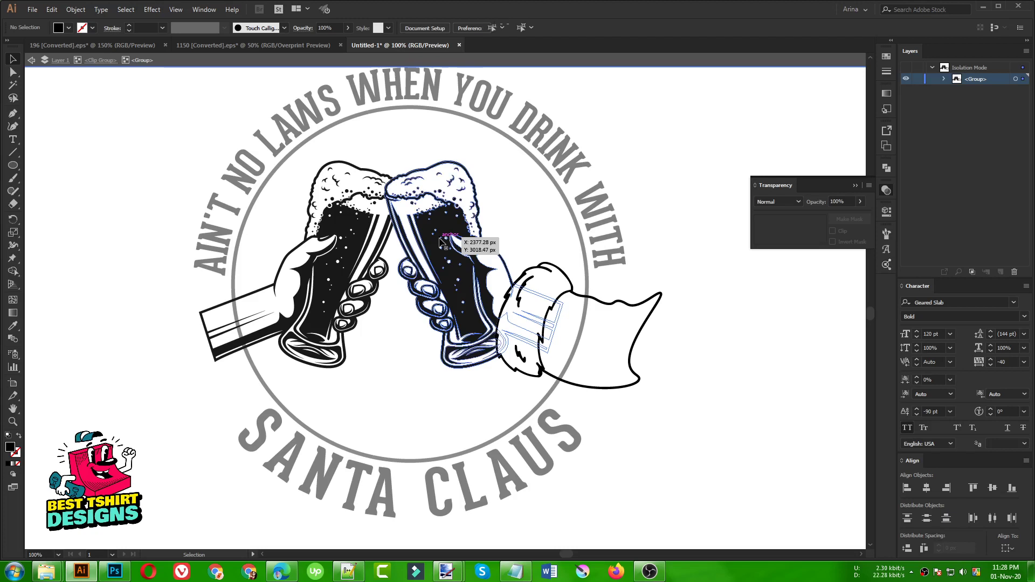
left_click(441, 243)
Paste the sunburst in place inside the clipping group, behind the glasses and arms artwork.
left_click_drag(147, 115, 688, 449)
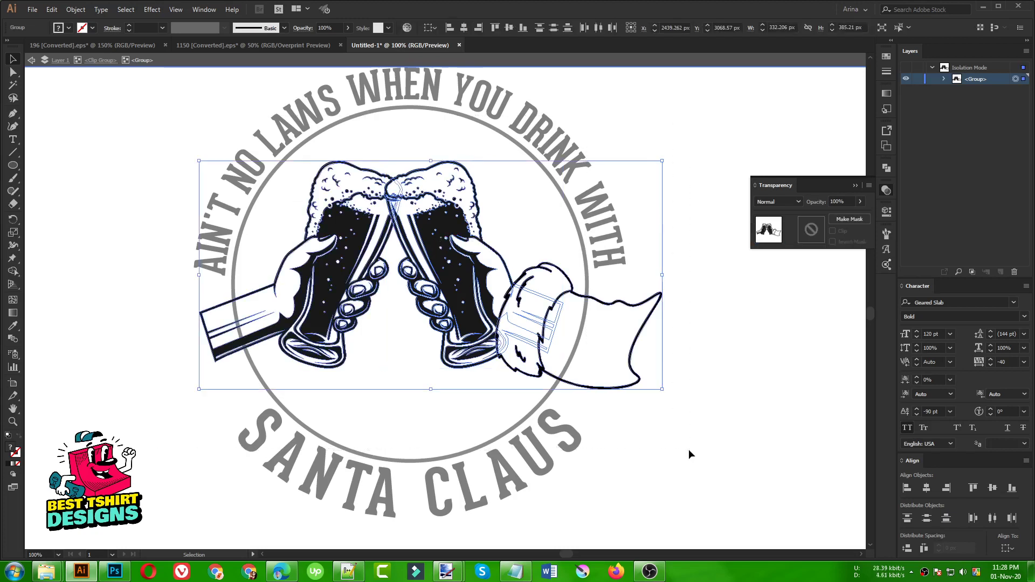
key("a")
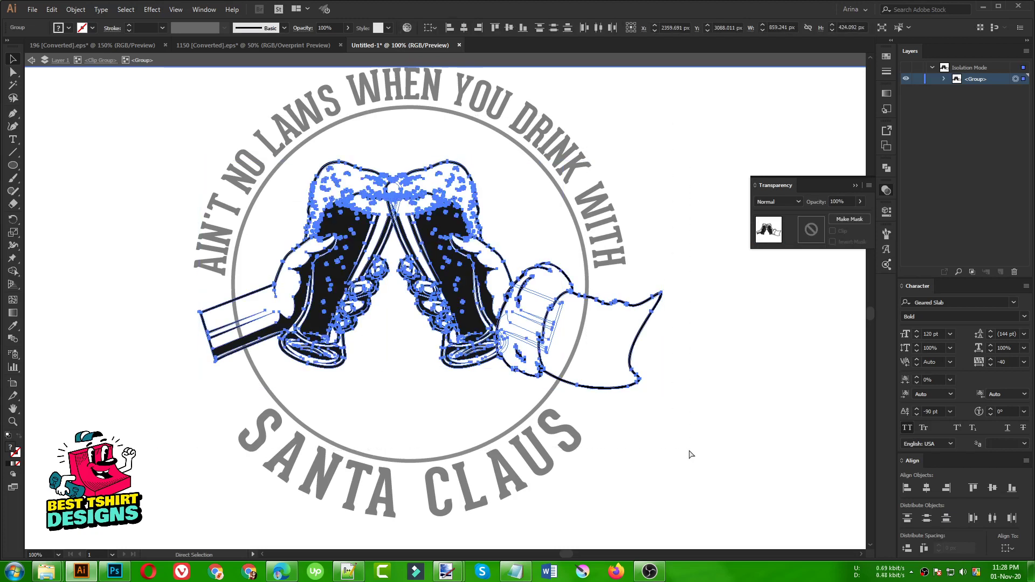
key("v")
key("ctrl+shift+g")
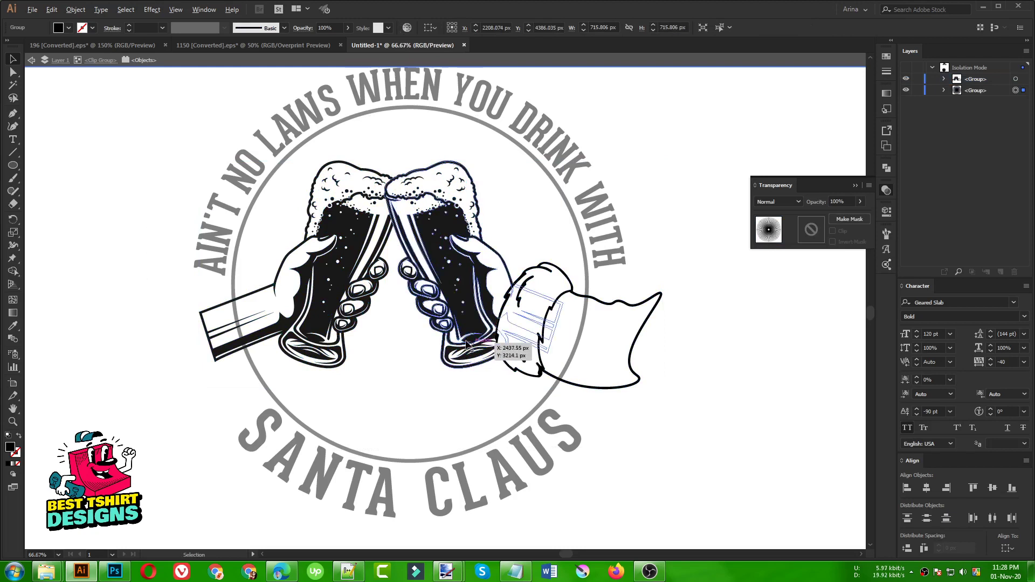
Move the sunburst behind the glasses at the badge's centre and scale it to about 598 px wide within the ring.
key("ctrl+minus")
key("ctrl+minus")
key("ctrl+minus")
scroll(396, 288, "down", 1)
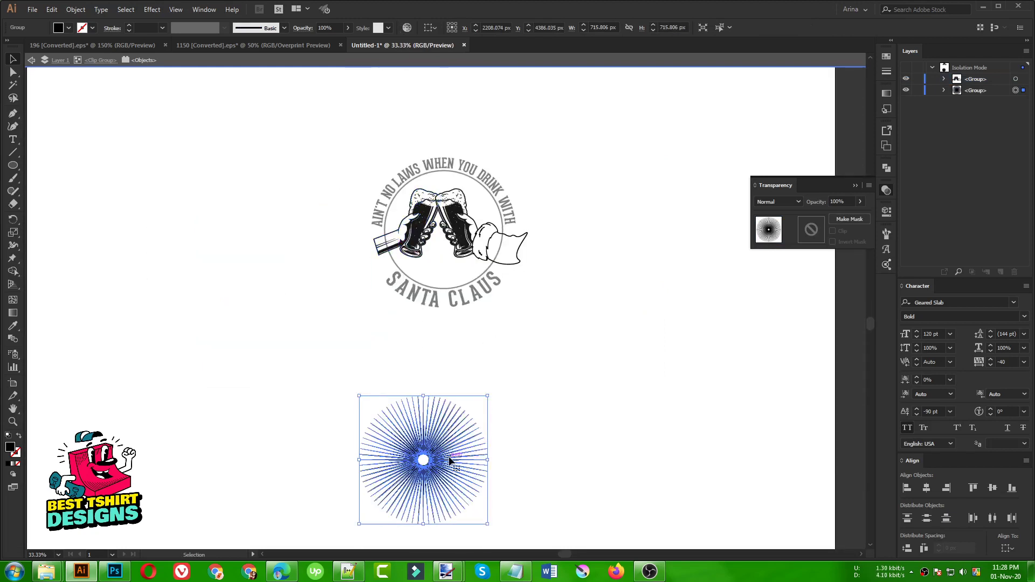
left_click_drag(450, 456, 469, 230)
key("ctrl+1")
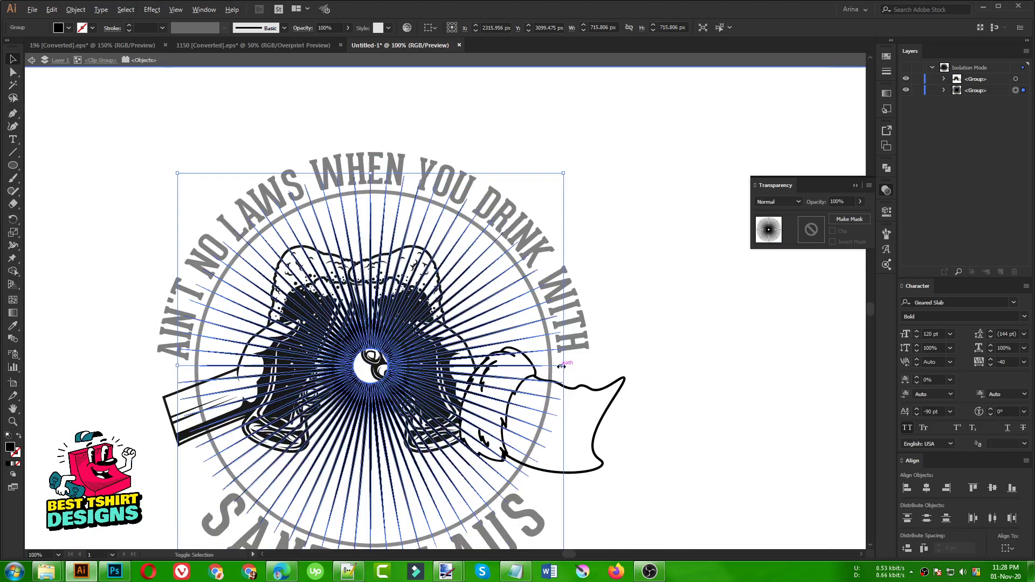
left_click_drag(563, 366, 530, 366)
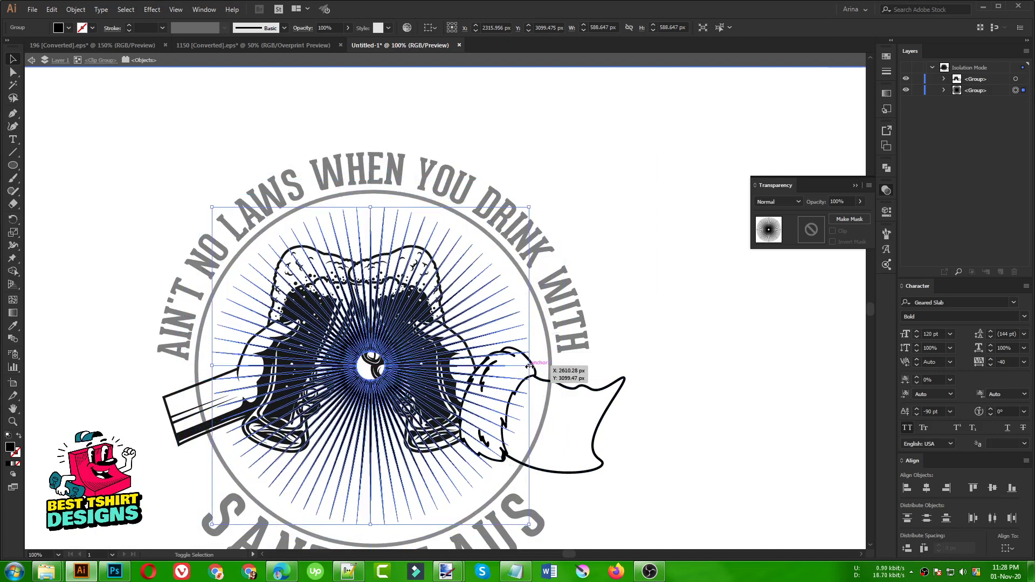
scroll(424, 254, "down", 3)
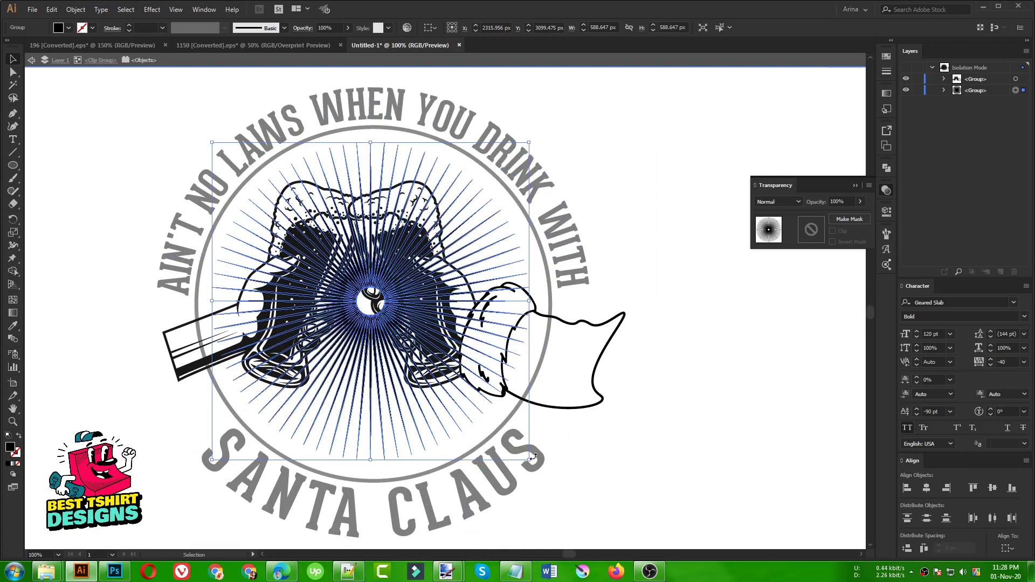
left_click_drag(531, 461, 538, 465)
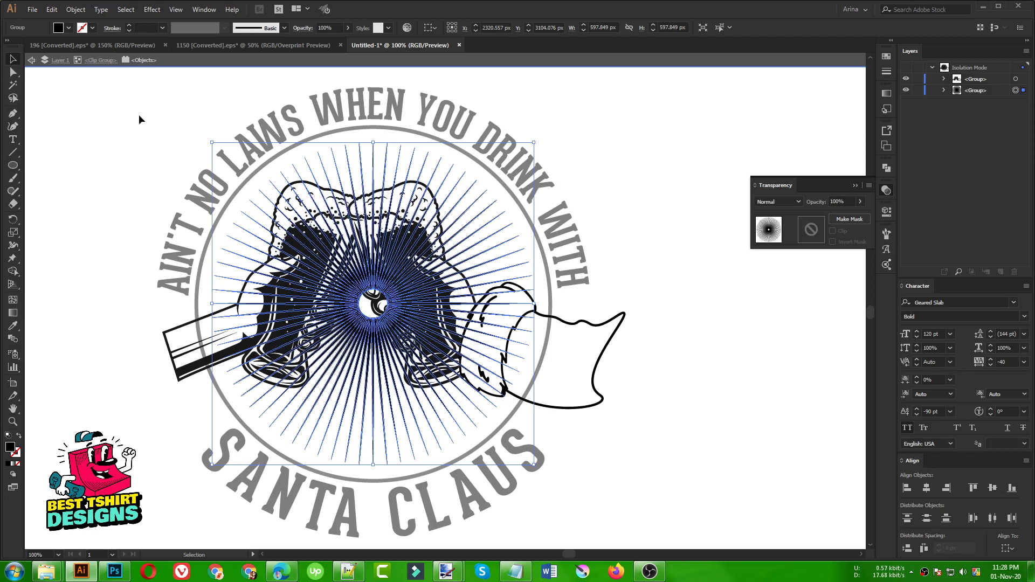
Select only the glasses-and-arms group inside the clipping group and offset its paths by 5 px.
left_click_drag(139, 119, 691, 518)
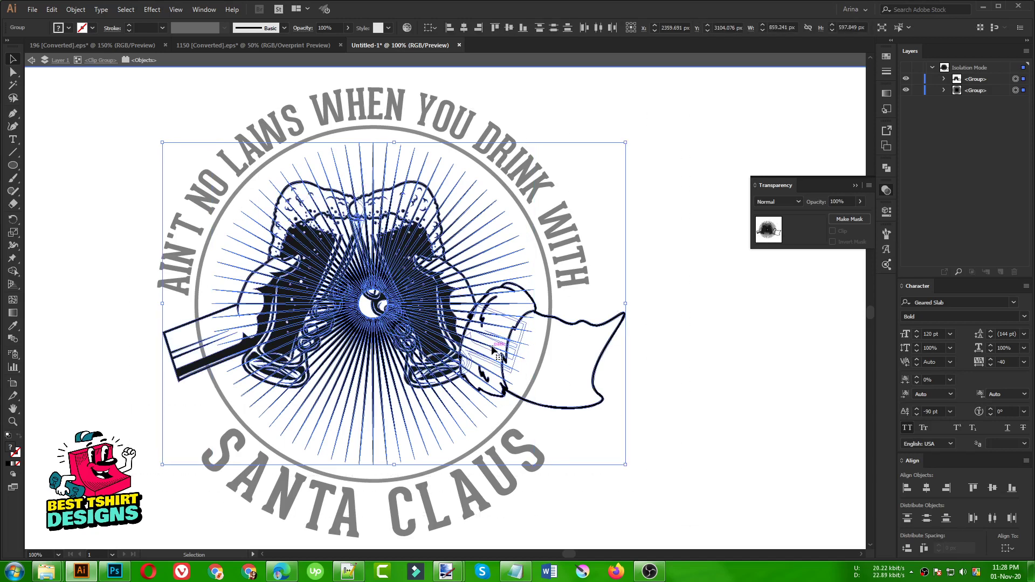
left_click(446, 406, "shift")
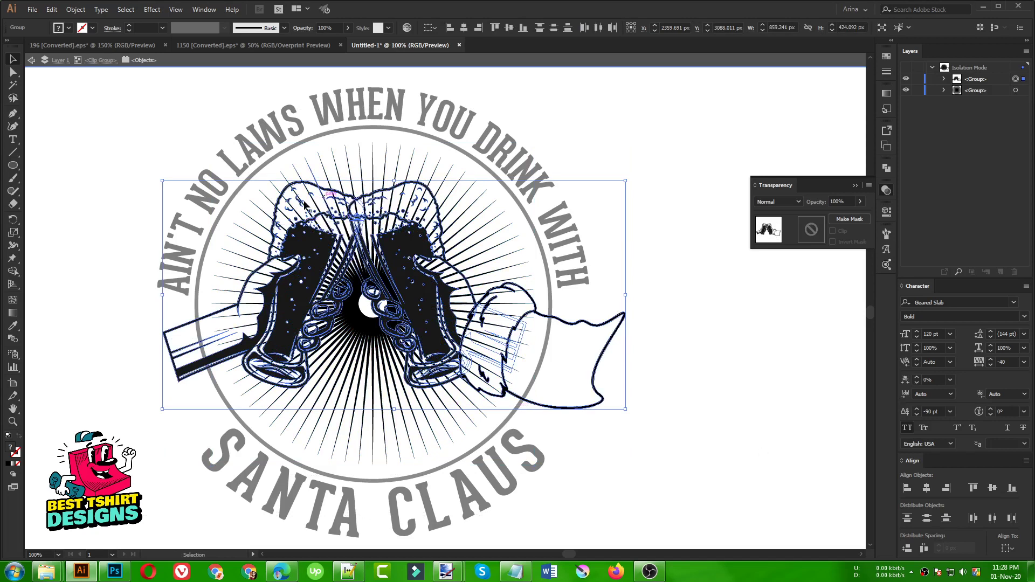
left_click(75, 9)
mouse_move(102, 257)
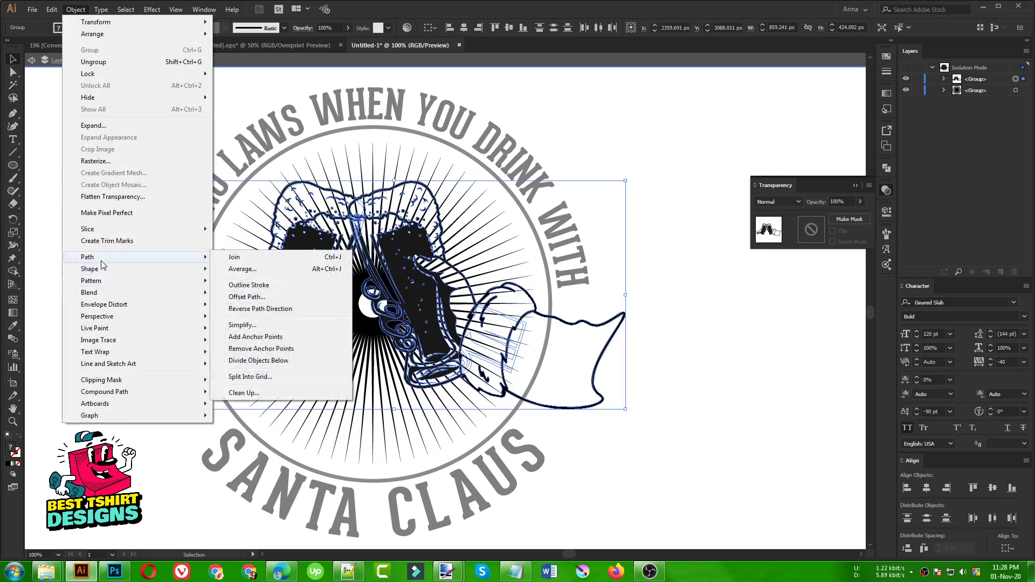
left_click(238, 297)
left_click(66, 153)
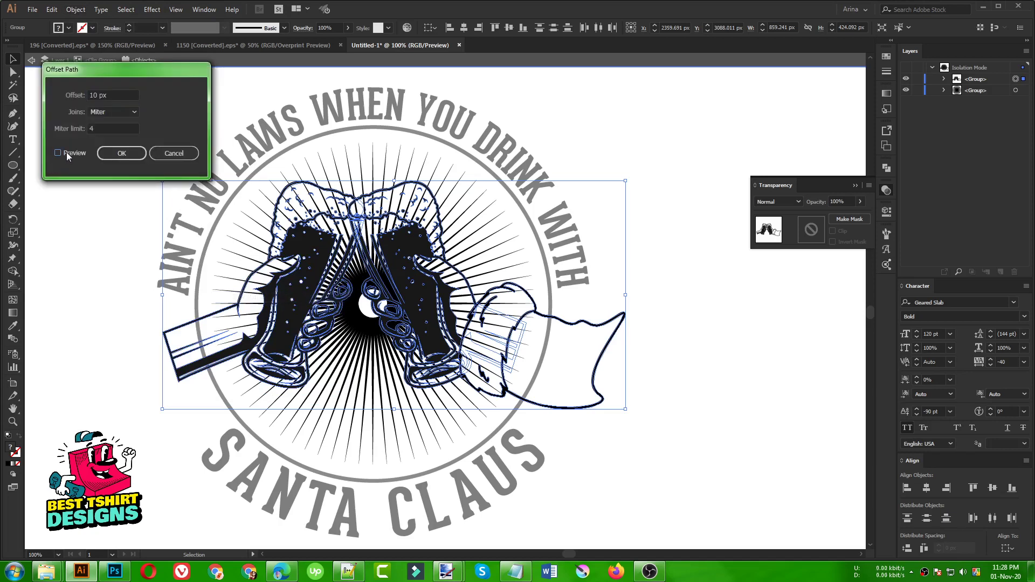
double_click(120, 95)
type("6")
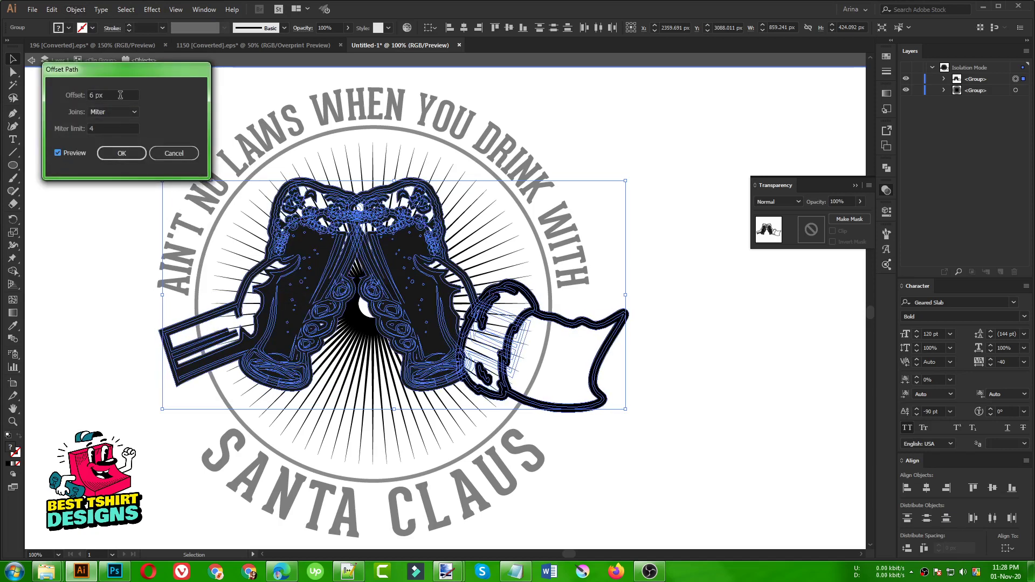
key("Down")
left_click(122, 153)
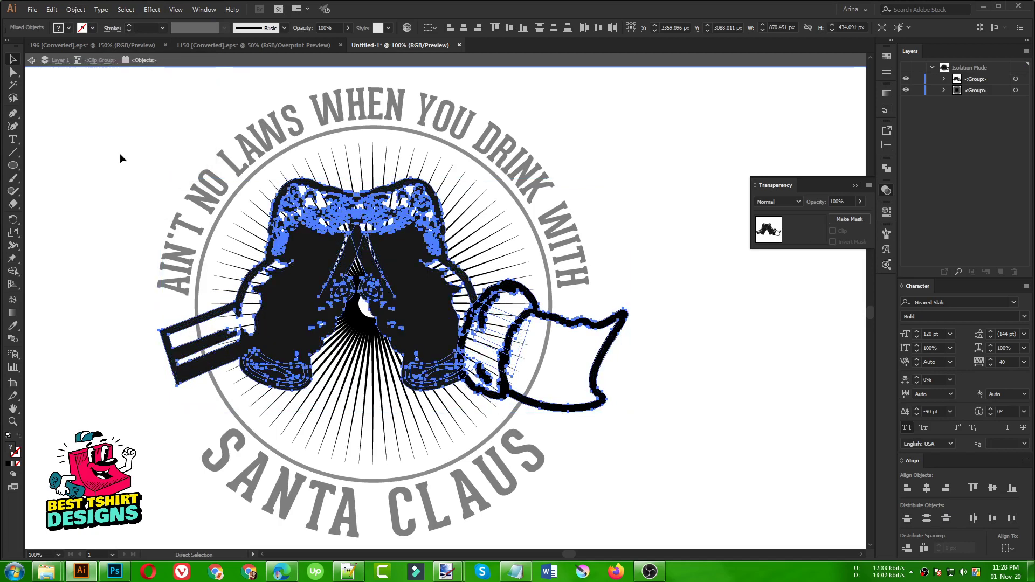
Cut the offset outlines and paste them in place into a new opacity mask on the sunburst with clipping turned off.
left_click(471, 298)
left_click(400, 259)
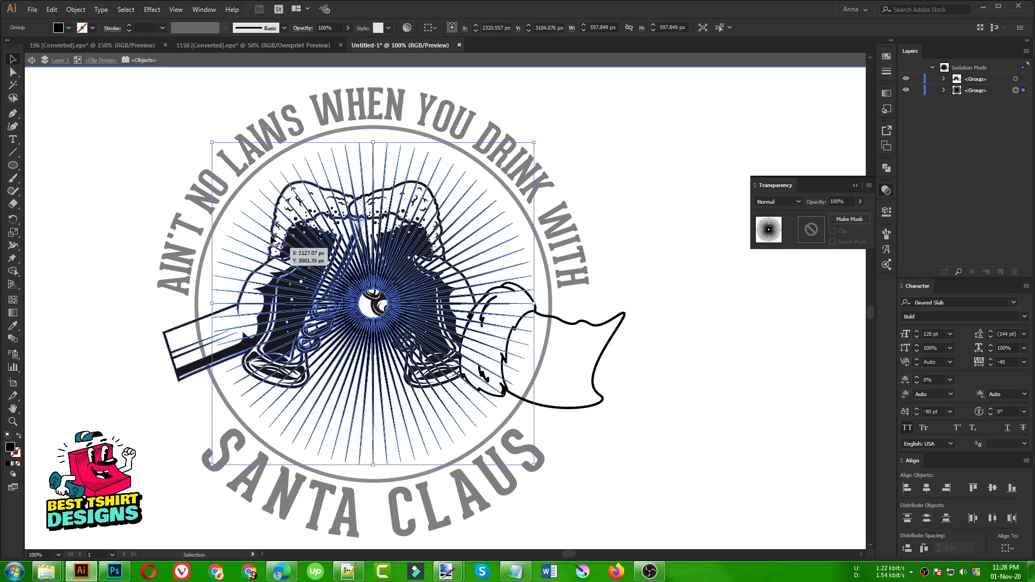
left_click(813, 231)
left_click(833, 230)
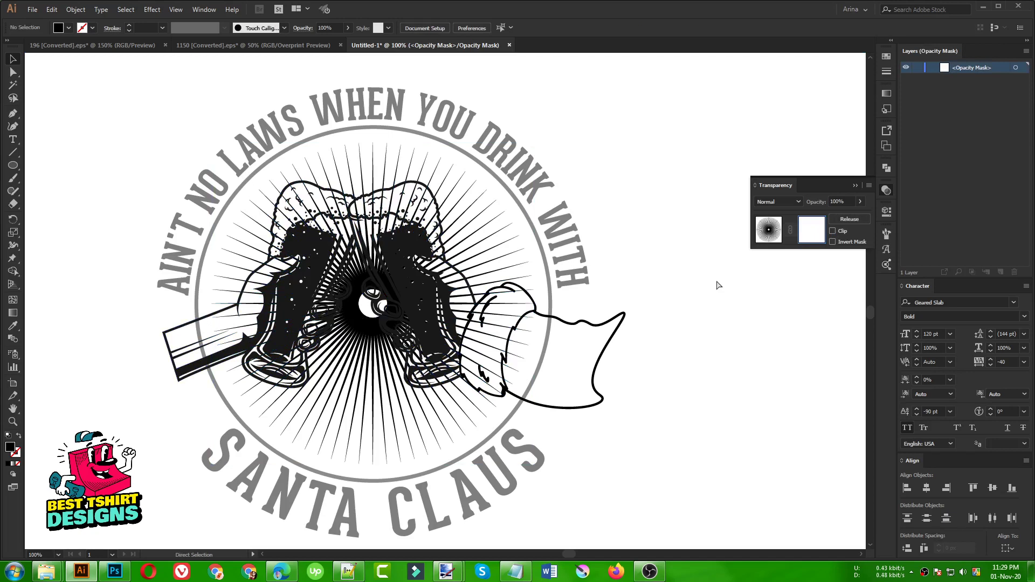
key("ctrl+f")
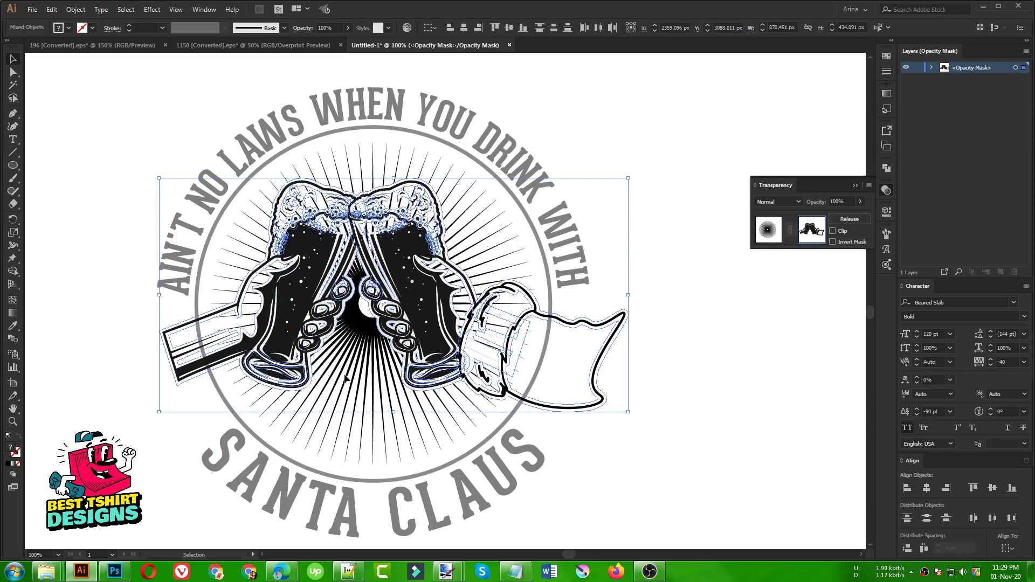
Merge the pasted outlines inside the opacity mask into one solid silhouette and keep it selected.
left_click(888, 170)
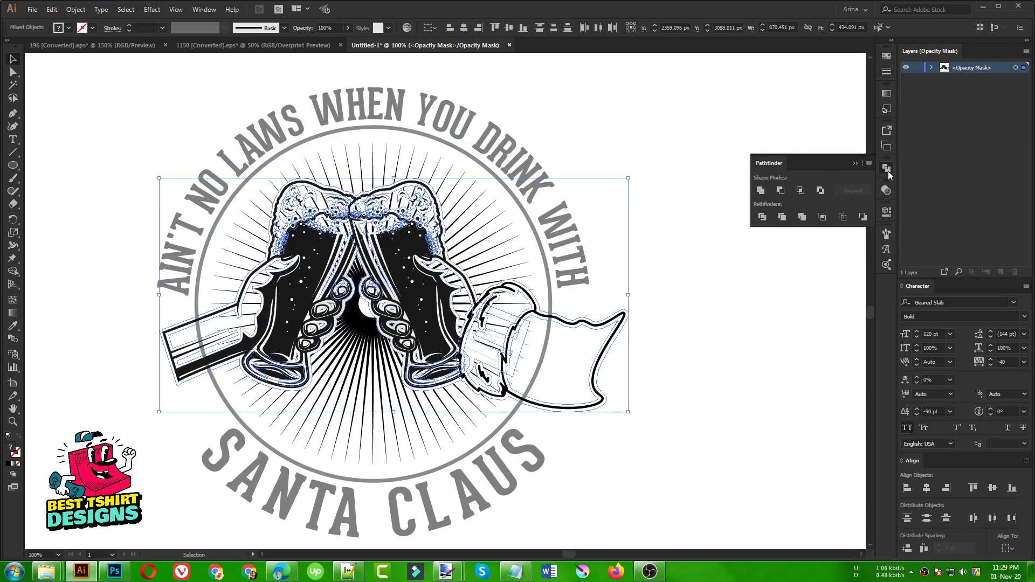
left_click(803, 217)
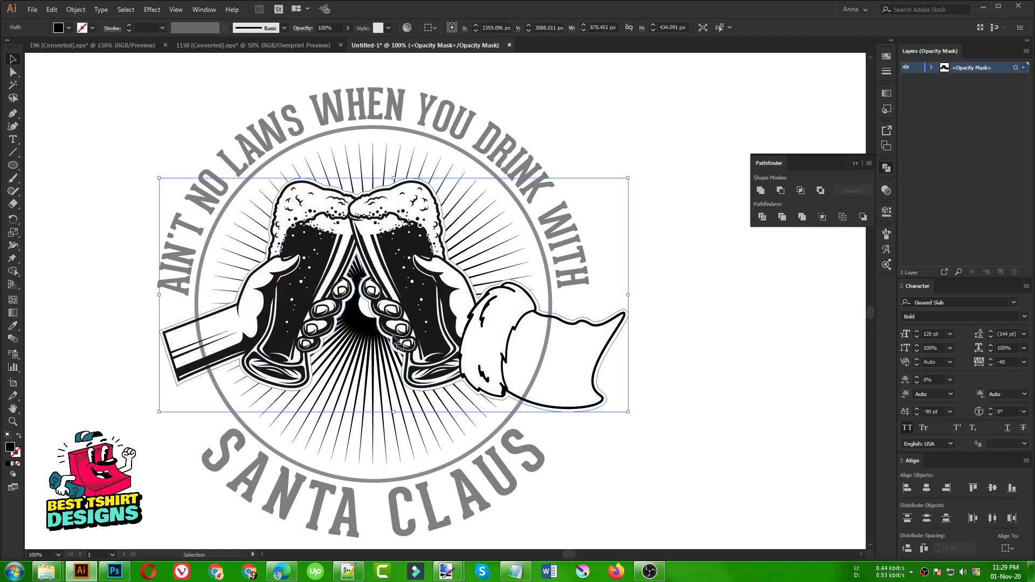
left_click(746, 343)
left_click(574, 321)
left_click(69, 28)
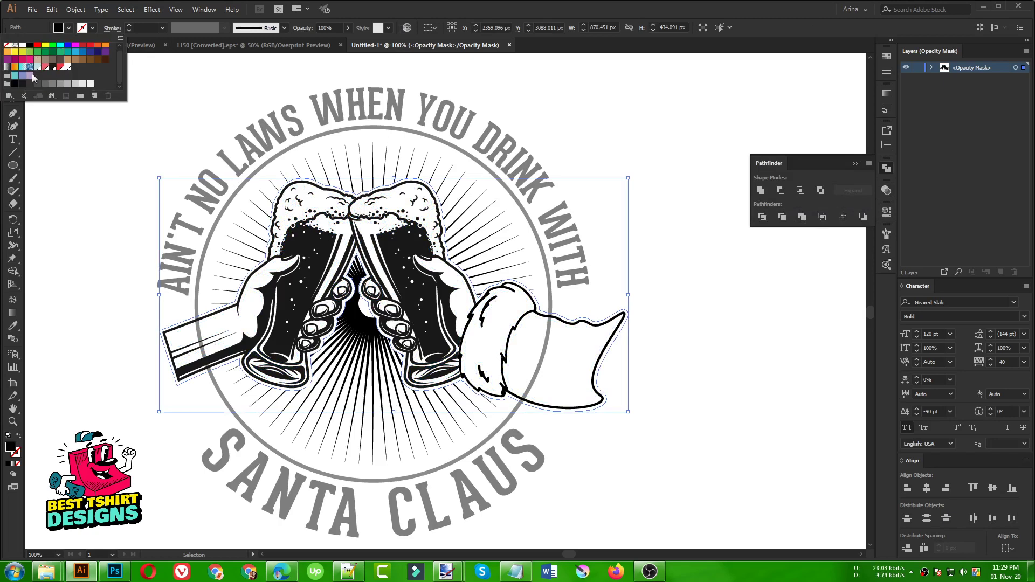
left_click(72, 376)
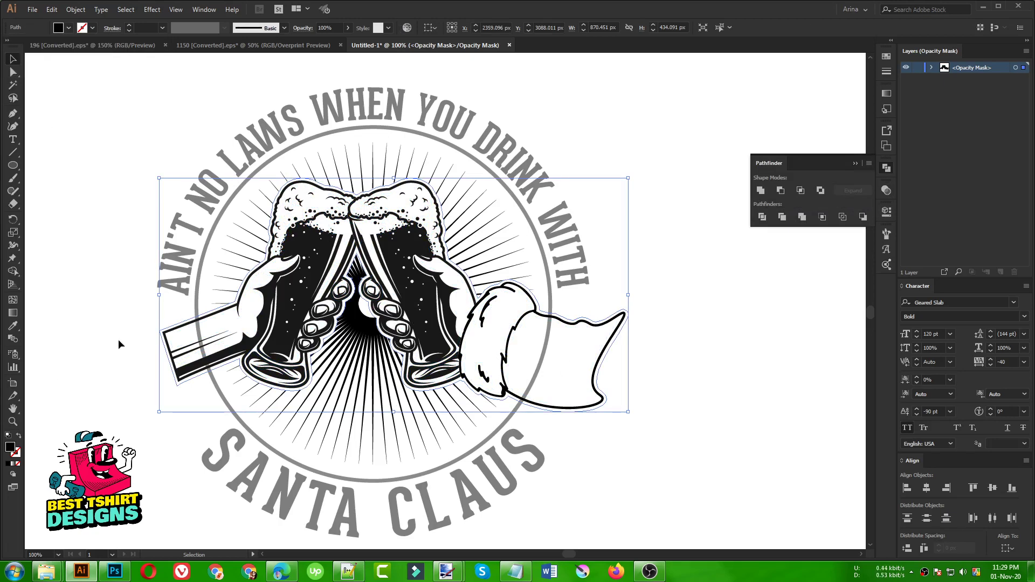
Inspect the masked gap between the sunburst rays and the glasses, fingers and fur cuff up close.
scroll(401, 281, "up", 3)
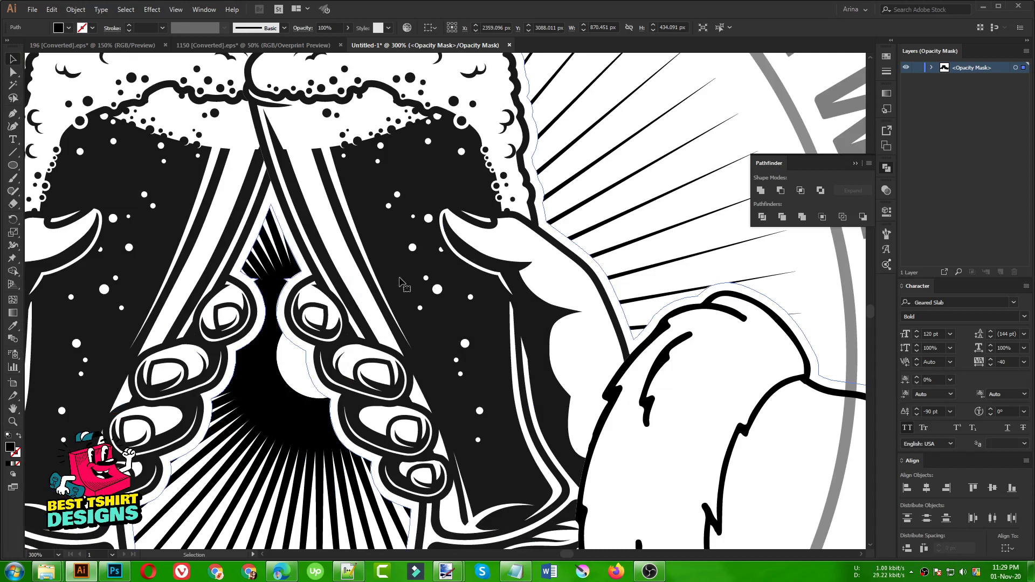
scroll(454, 266, "down", 1)
scroll(454, 268, "down", 3)
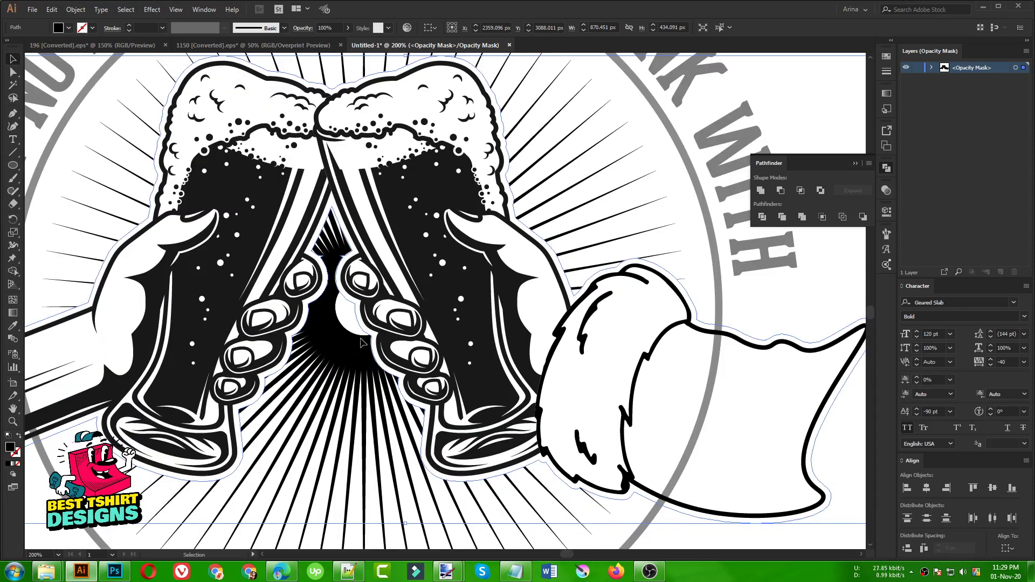
scroll(489, 418, "up", 2)
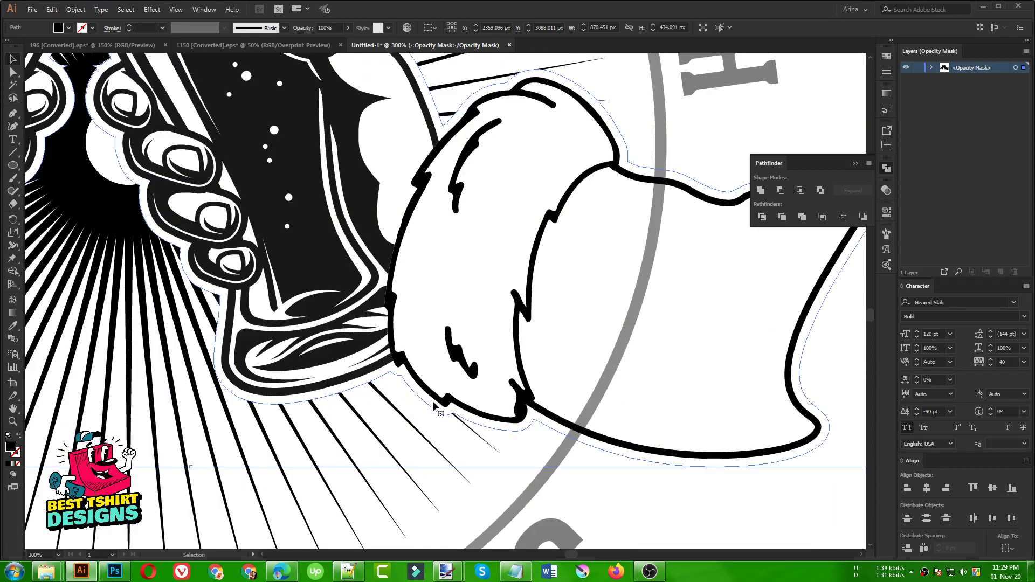
scroll(392, 381, "up", 1)
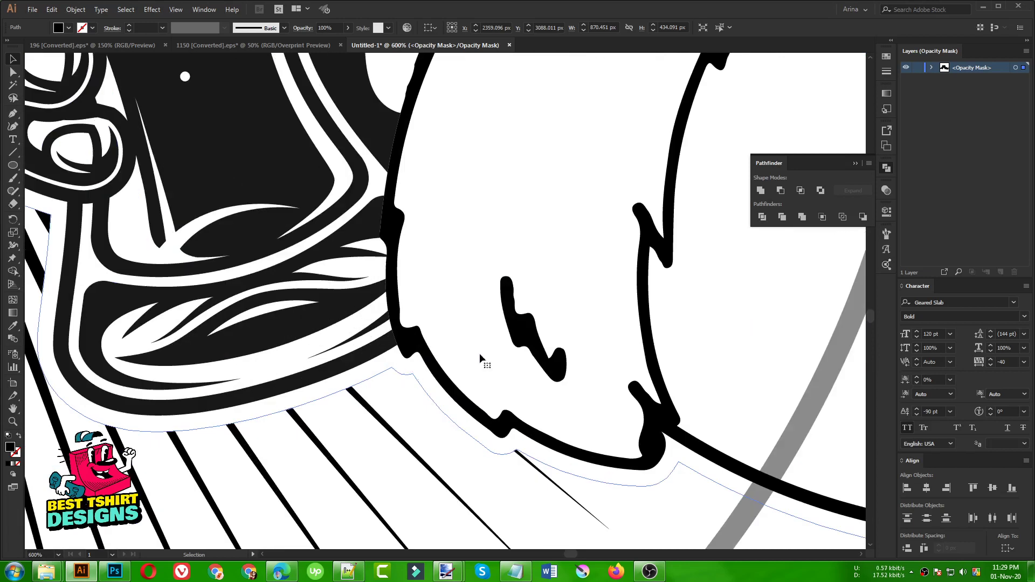
scroll(523, 349, "down", 2)
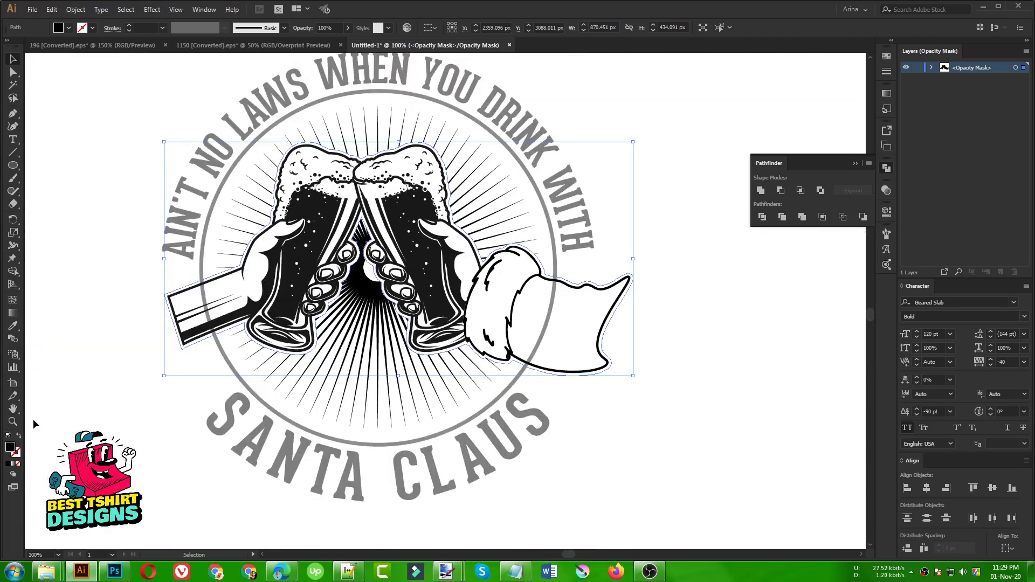
Try the near-black 0c0808 as the mask silhouette's fill, and return it to pure black, 000000.
double_click(11, 448)
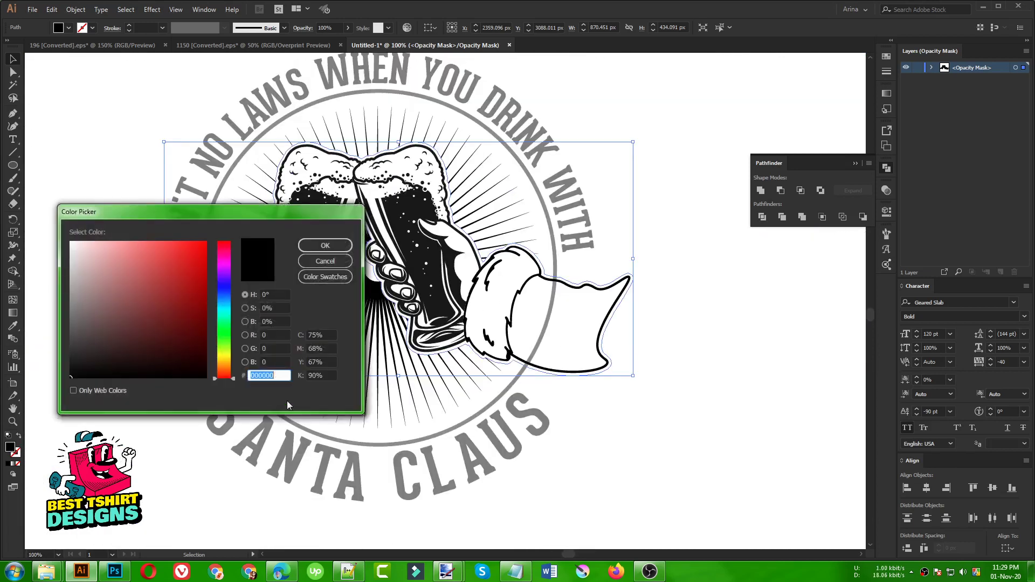
left_click(70, 379)
left_click_drag(52, 388, 110, 372)
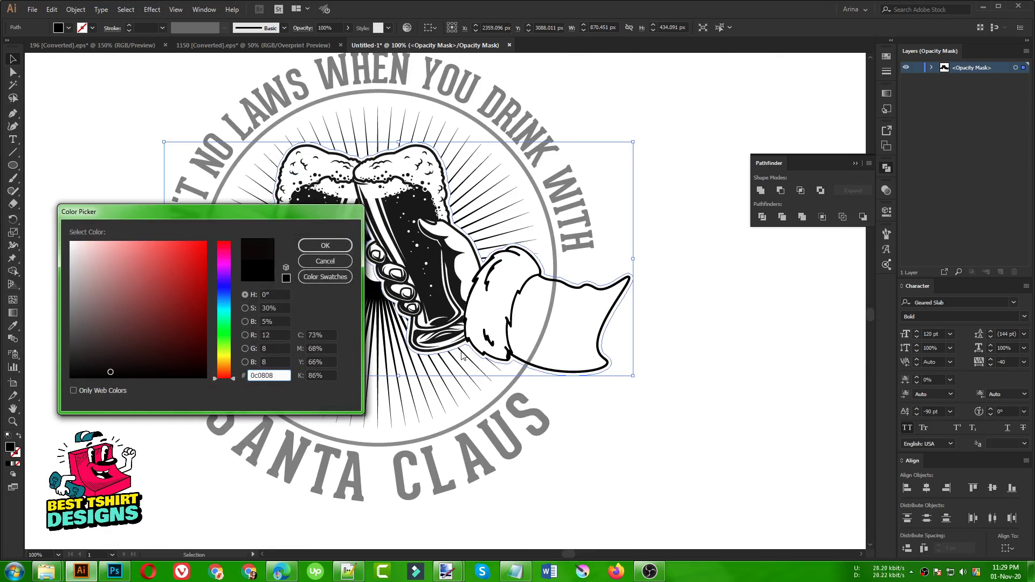
left_click(109, 373)
left_click_drag(106, 372, 64, 386)
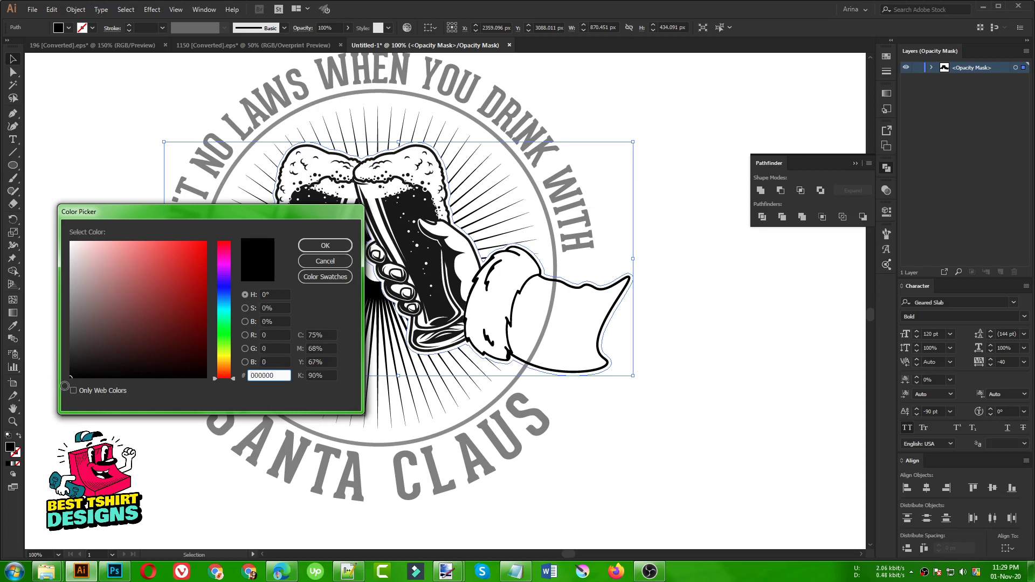
left_click(320, 247)
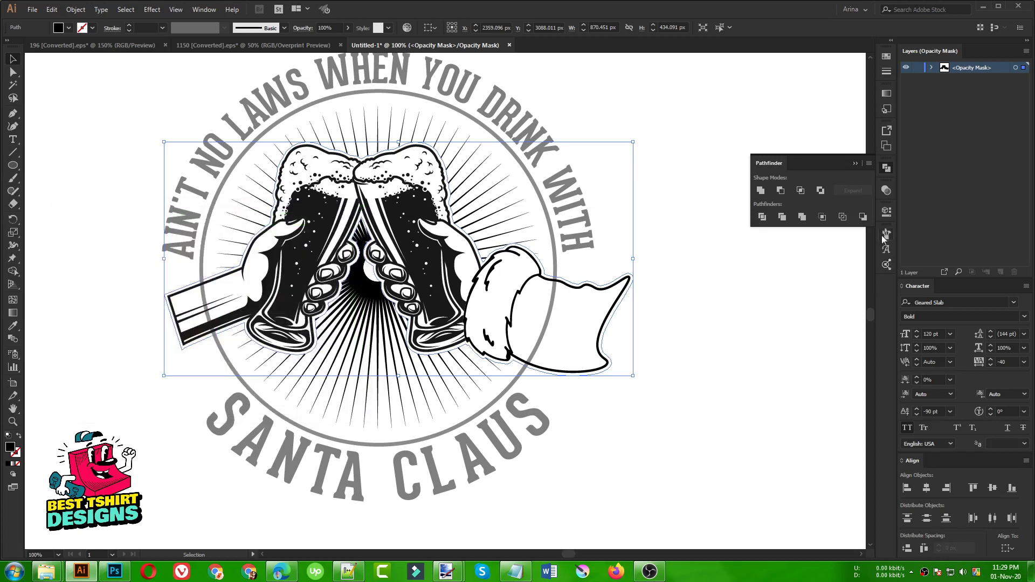
Leave the sunburst's opacity mask for its normal artwork and exit the clipping group's isolation mode.
left_click(885, 191)
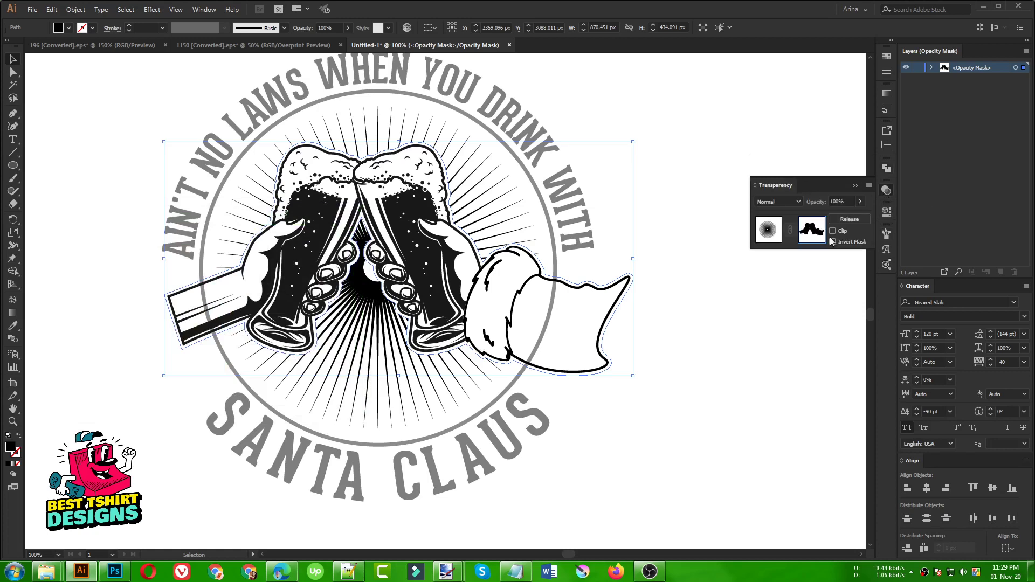
left_click(774, 232)
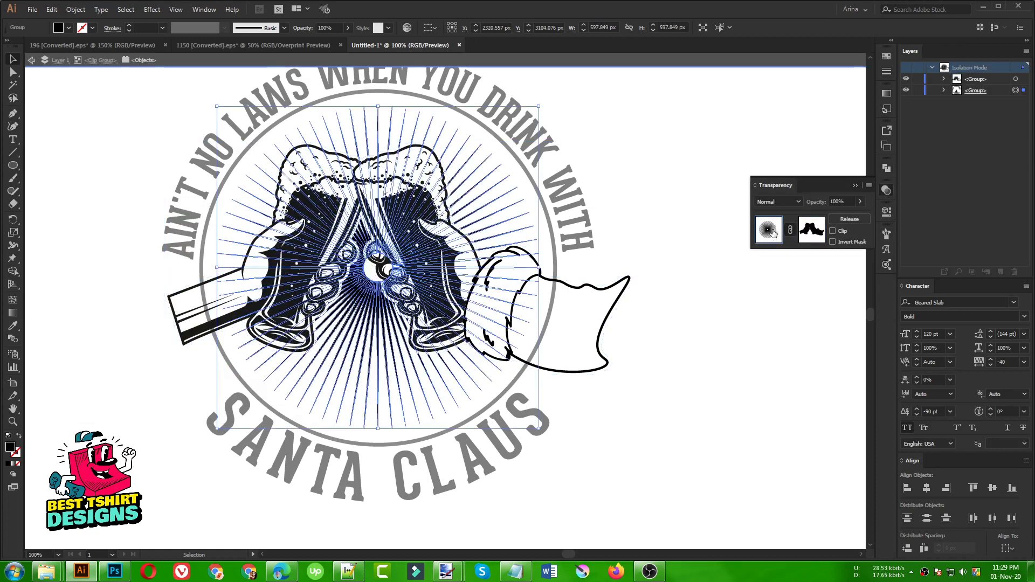
left_click(681, 287)
key("ctrl+minus")
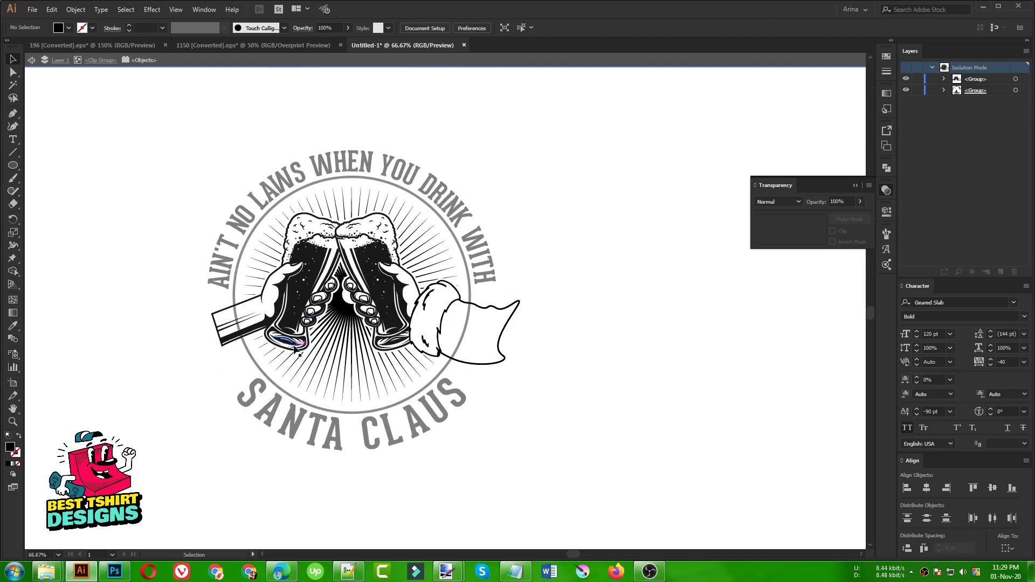
right_click(559, 307)
left_click(588, 341)
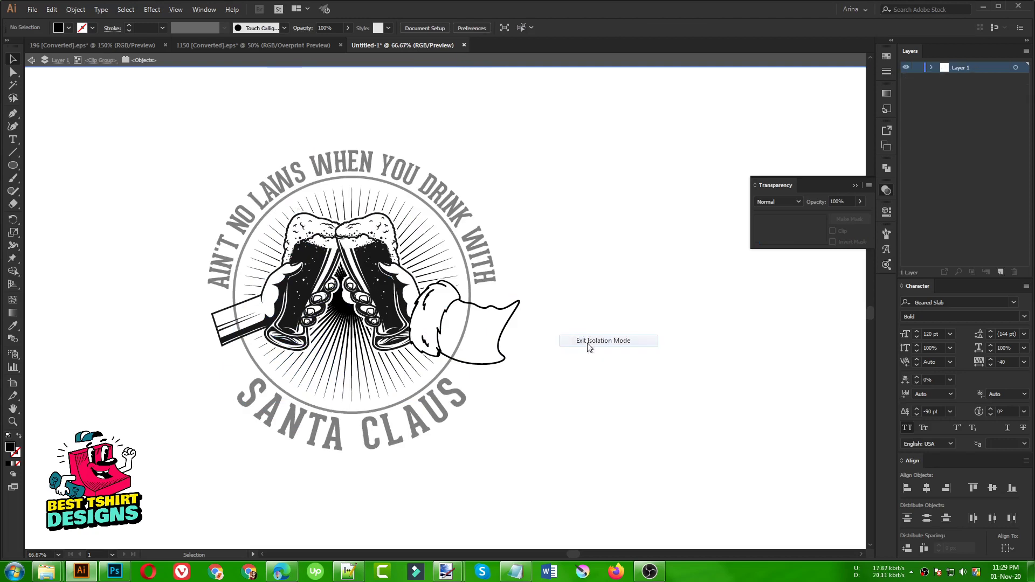
Copy the words WHEN YOU DRINK WITH from the upper arc text and delete them from the arc.
key("ctrl+plus")
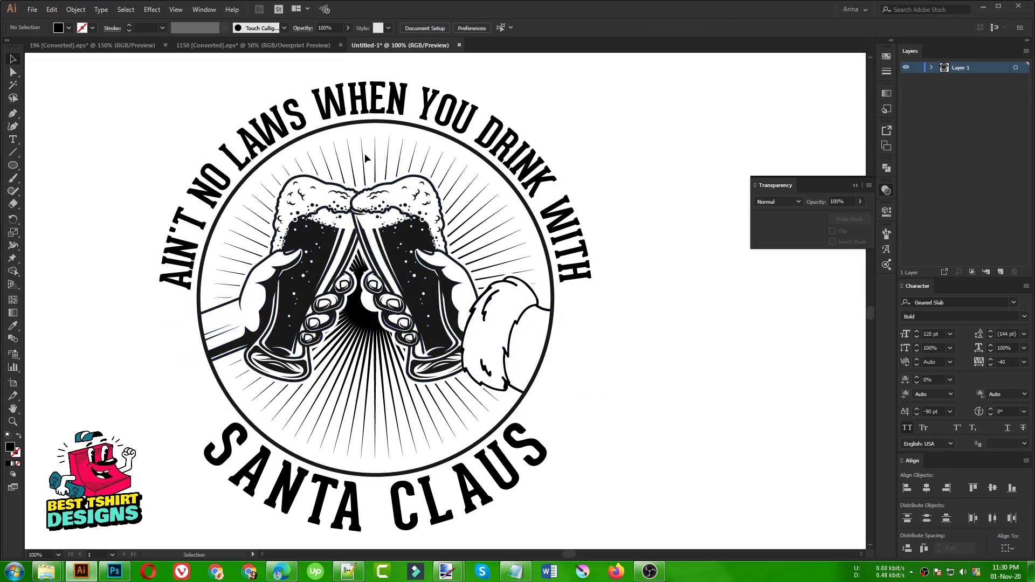
scroll(256, 156, "down", 1)
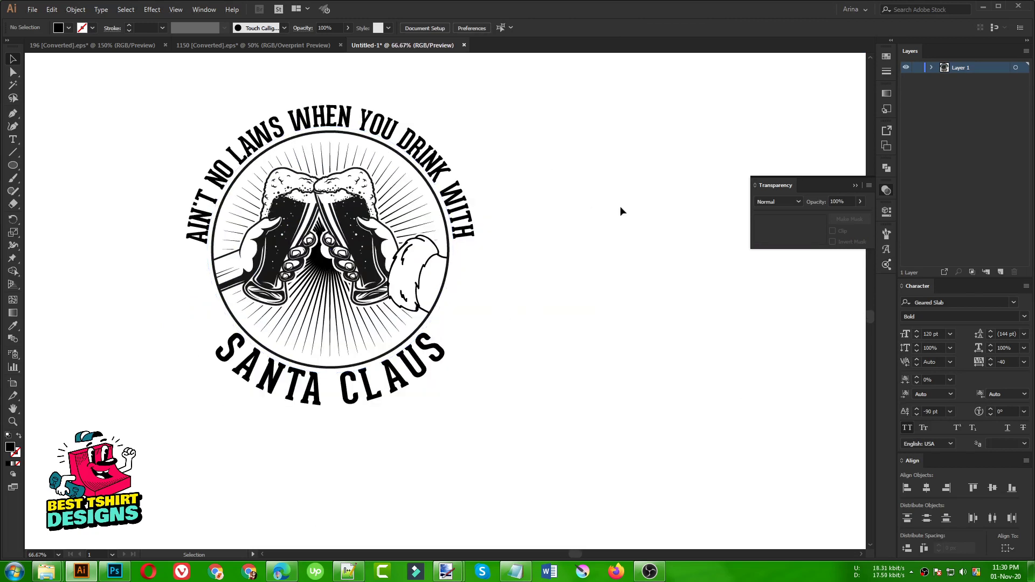
left_click(349, 130)
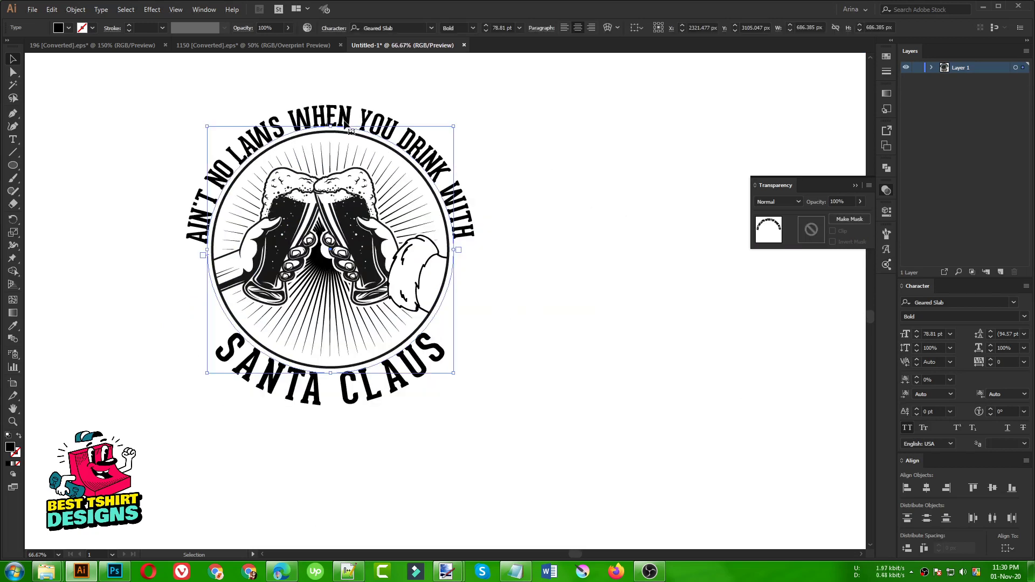
double_click(291, 116)
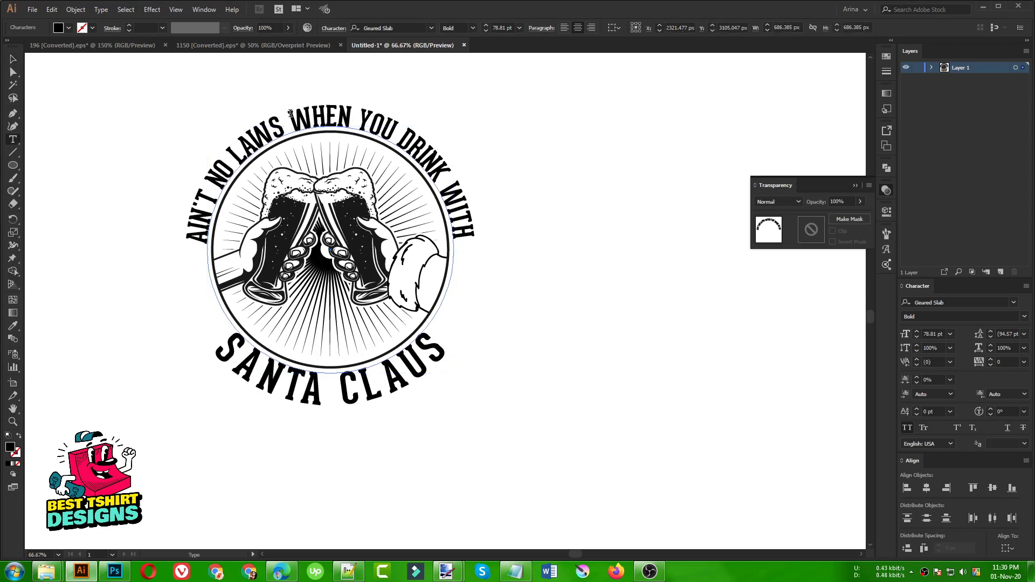
left_click_drag(291, 114, 499, 261)
key("ctrl+c")
key("ctrl")
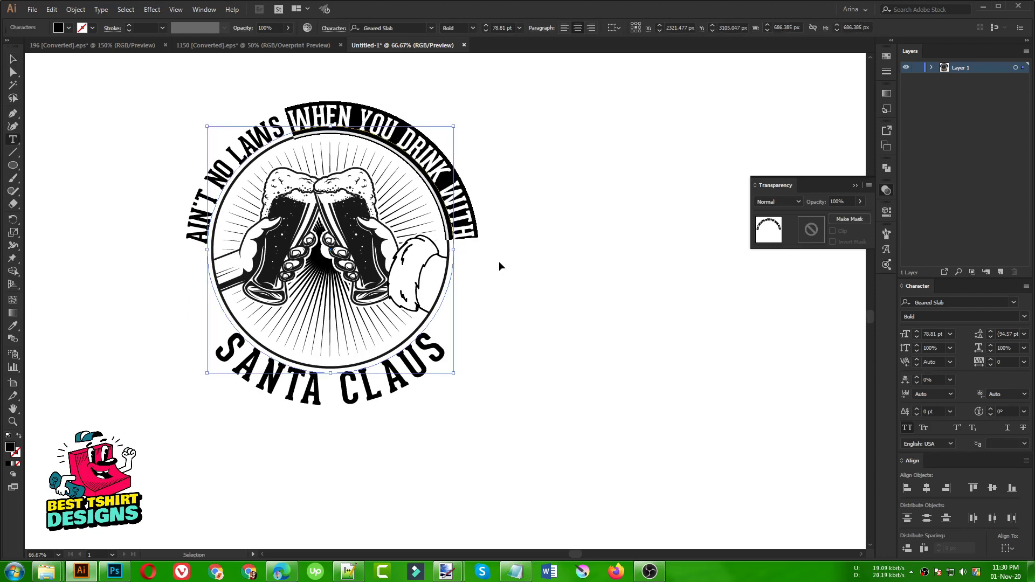
key("Delete")
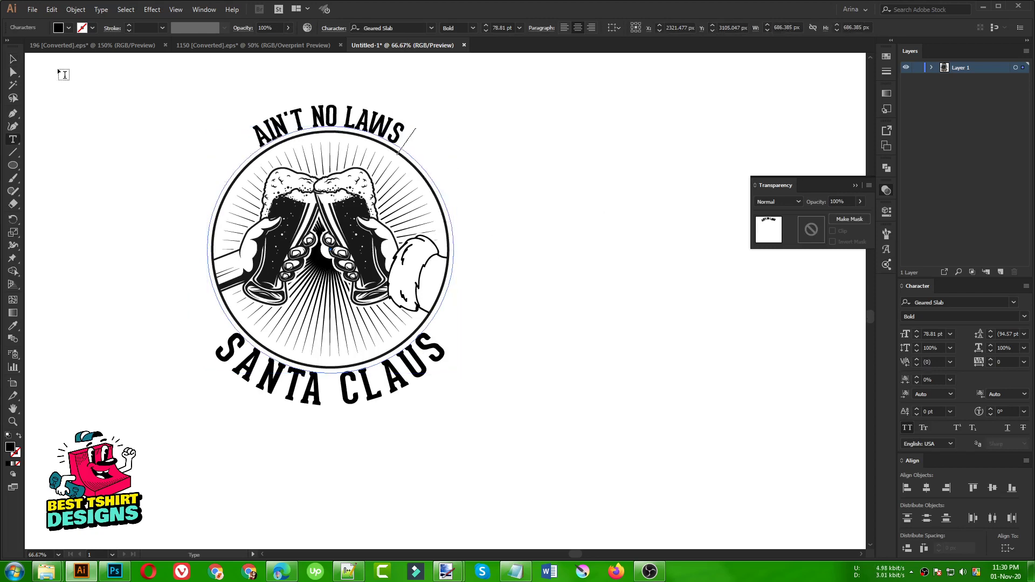
Paste WHEN YOU DRINK WITH as a separate straight text and place it in the empty area below right of the badge.
left_click(13, 58)
key("ctrl+v")
left_click_drag(538, 312, 792, 473)
Enlarge the AIN'T NO LAWS arc text, trying a font size of 110 pt and settling on 120 pt.
left_click(343, 130)
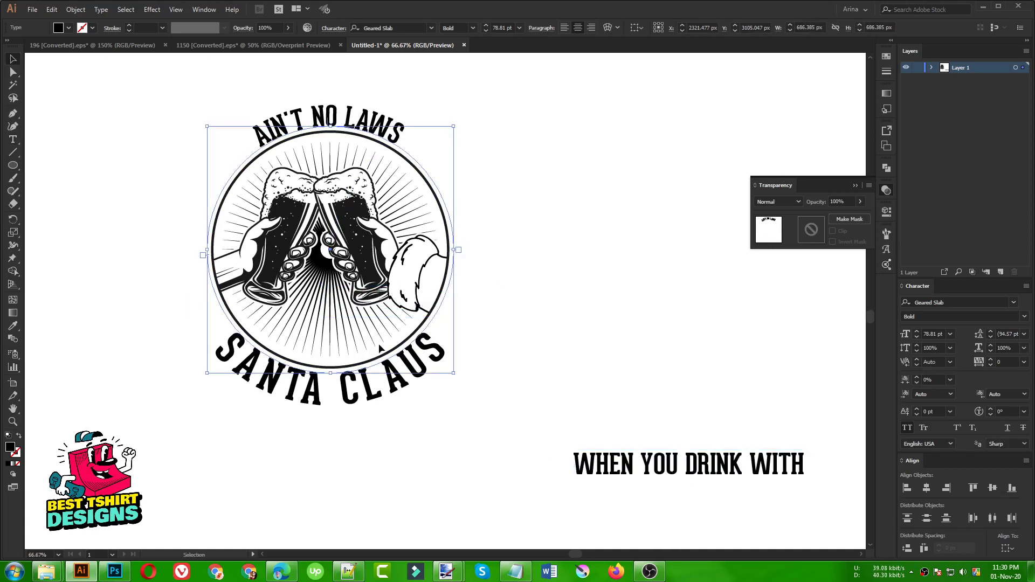
left_click(390, 390)
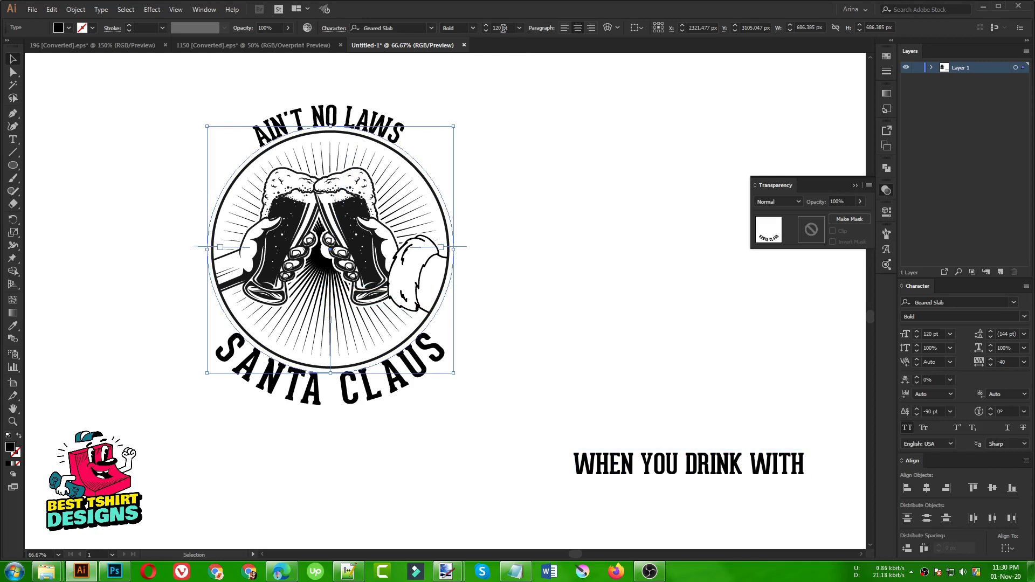
left_click(343, 109)
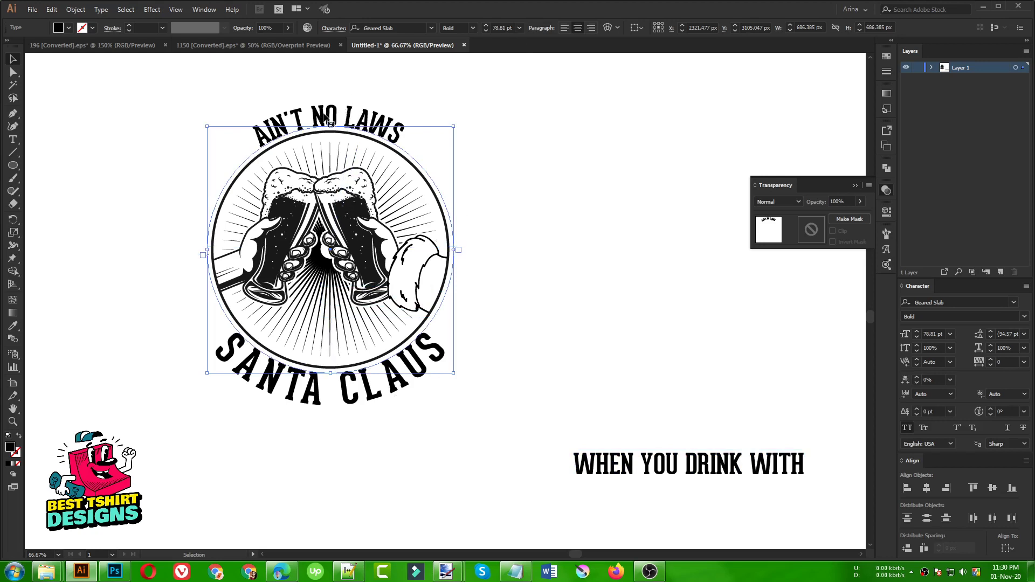
left_click(506, 28)
type("110")
key("Return")
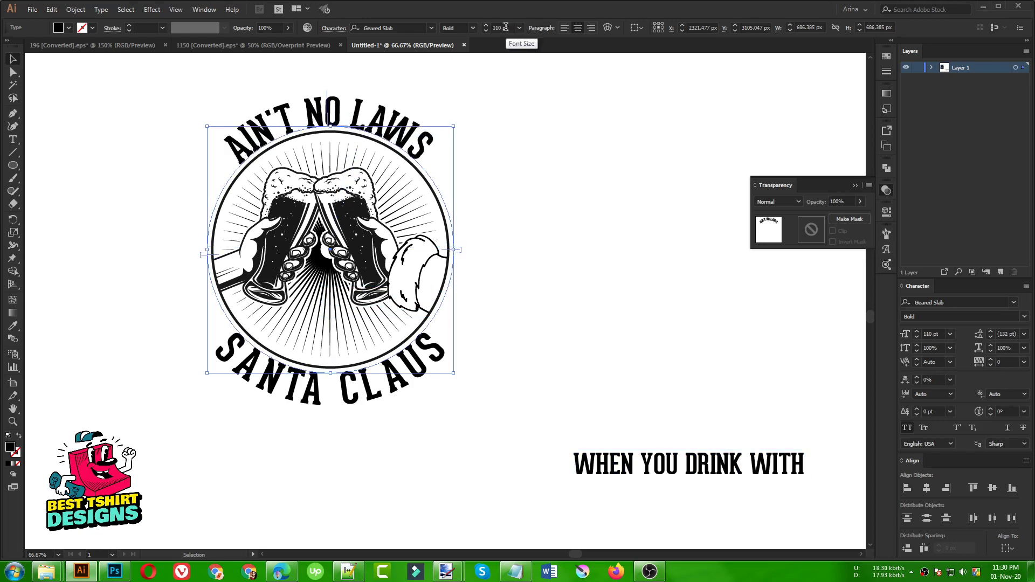
type("120")
key("Return")
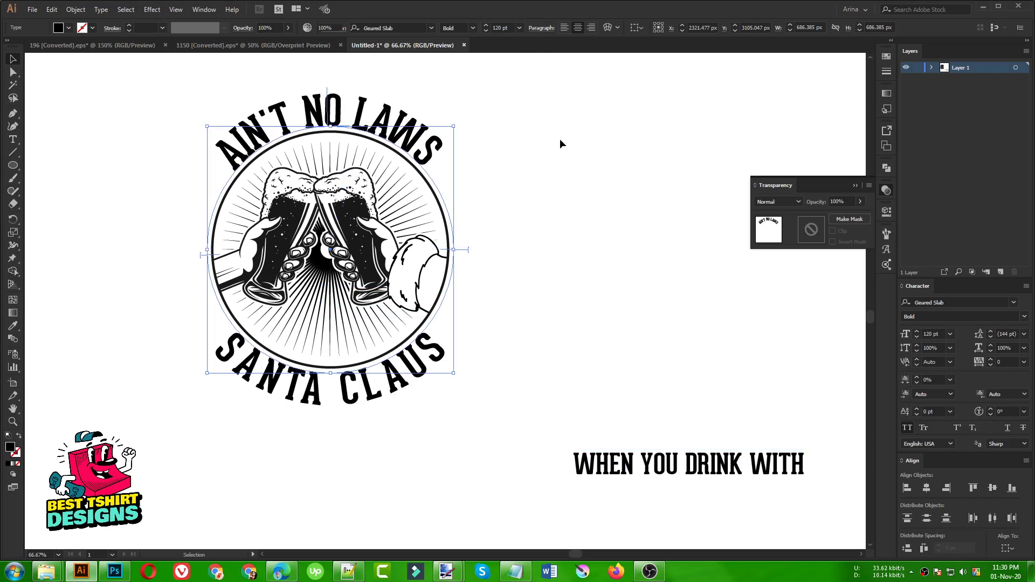
left_click(560, 143)
Duplicate the AIN'T NO LAWS arc onto a concentric circle about 900 px across and set the copy's font size to 110 pt.
scroll(406, 261, "up", 2)
left_click(449, 269)
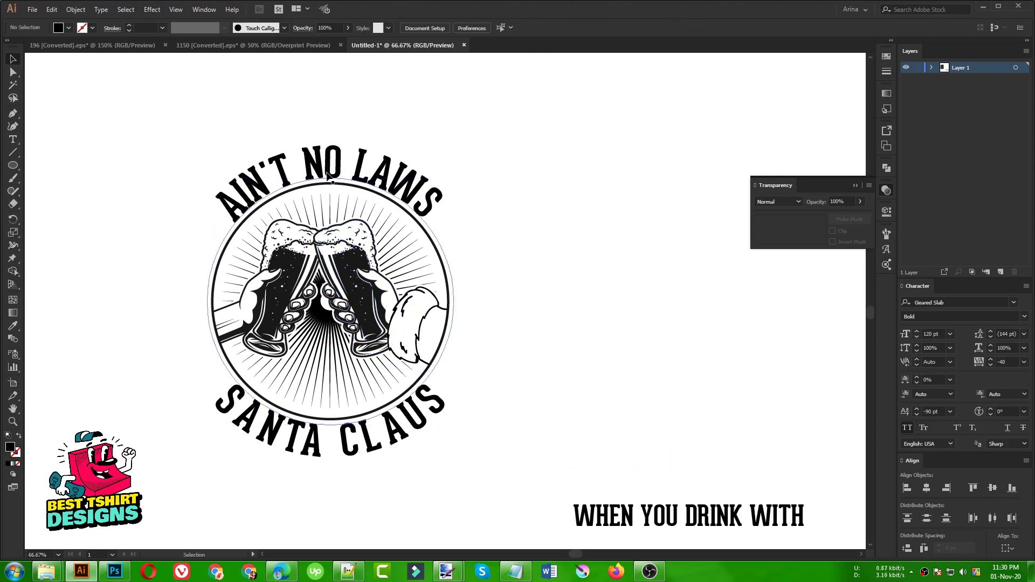
key("a")
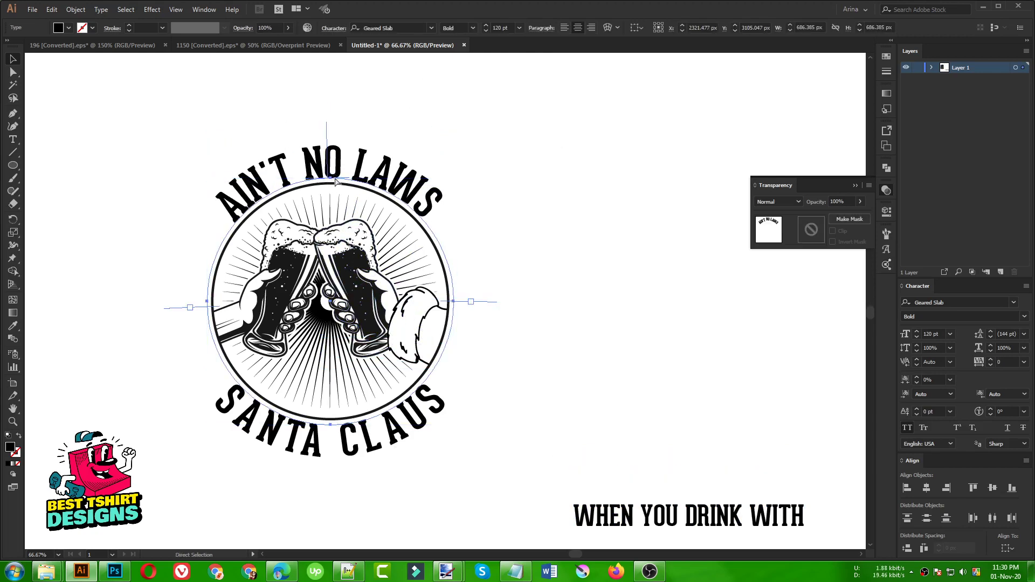
key("v")
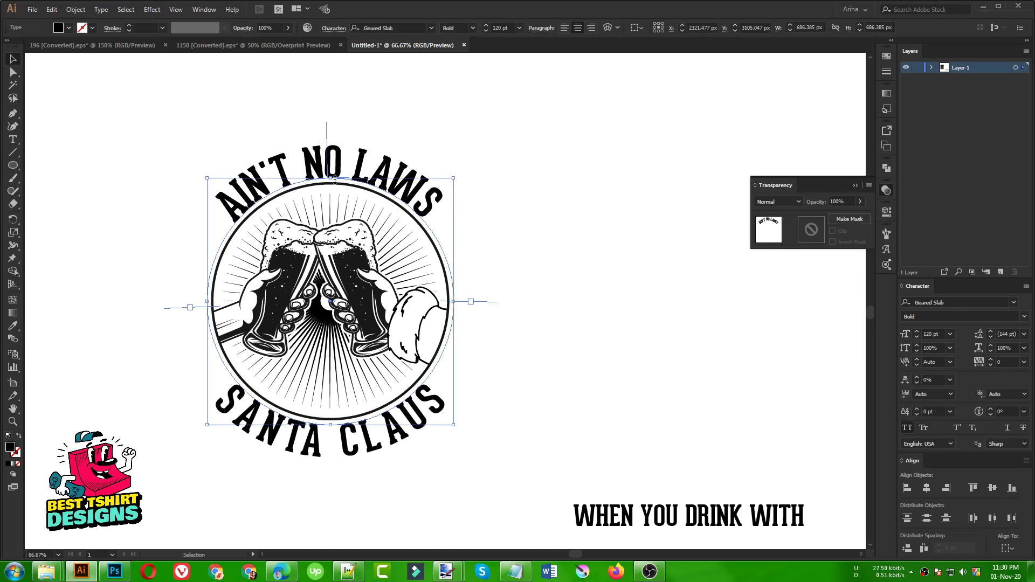
left_click_drag(334, 181, 335, 140)
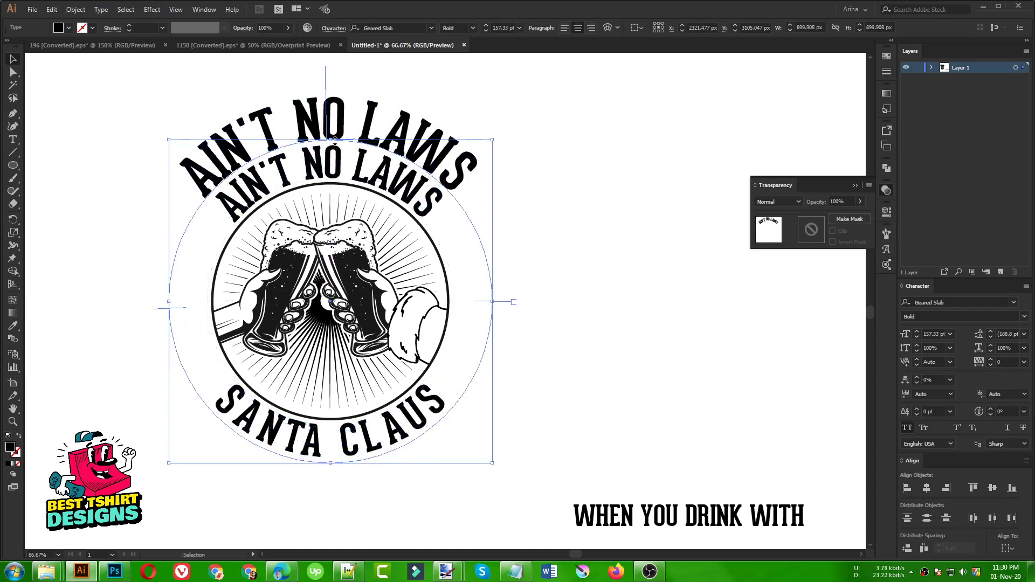
double_click(504, 27)
type("110")
key("Return")
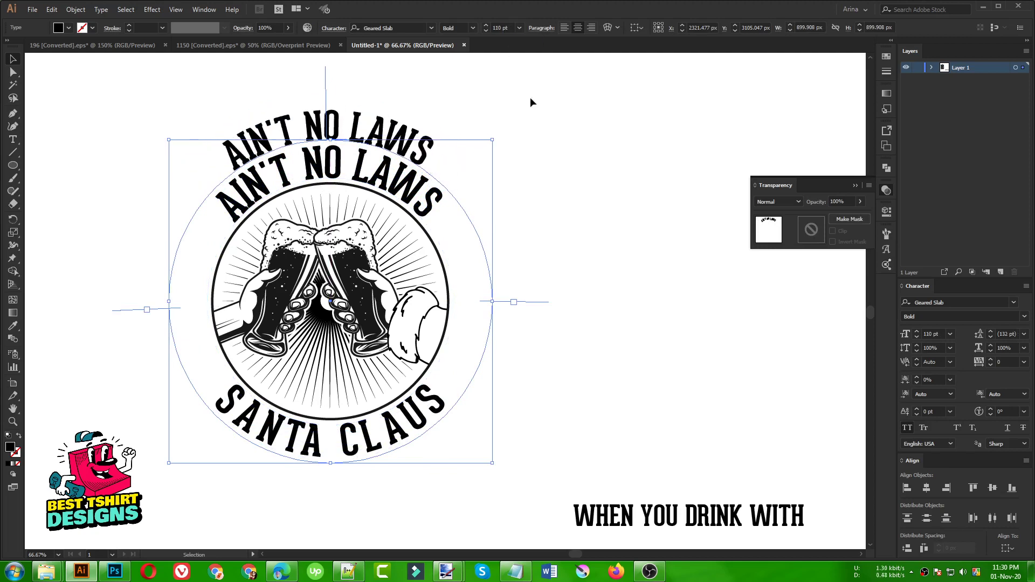
left_click(590, 170)
Delete the separate straight WHEN YOU DRINK WITH text and paste that wording over the inner AIN'T NO LAWS arc at 120 pt.
left_click(636, 512)
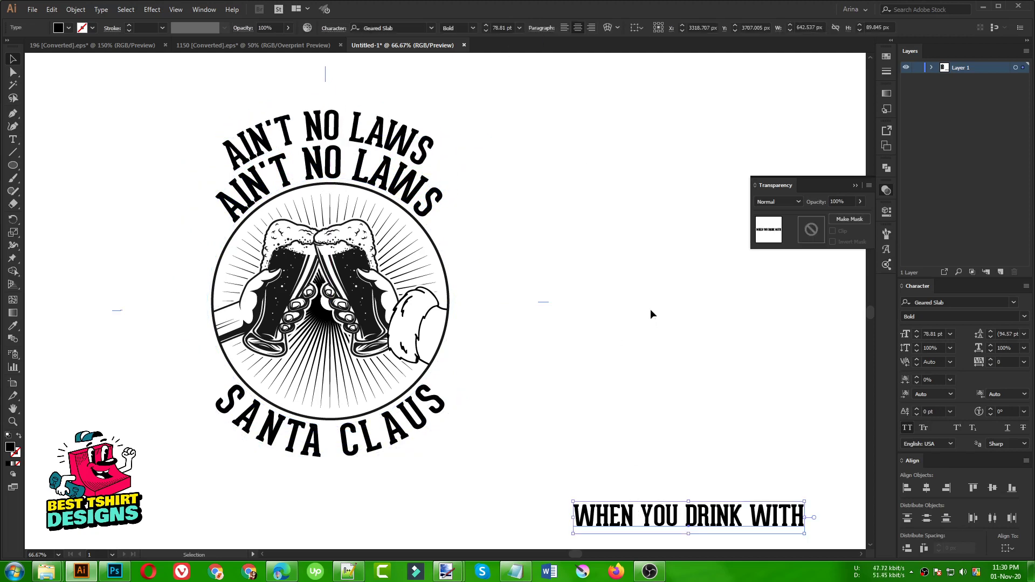
key("Delete")
left_click(309, 207)
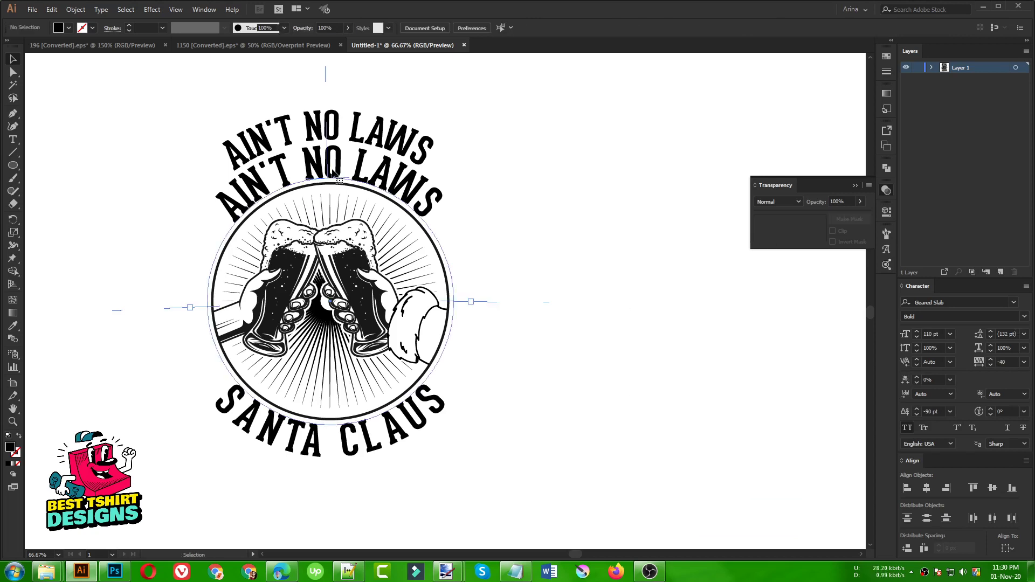
triple_click(338, 168)
left_click(320, 183, "ctrl")
key("ctrl+v")
key("Escape")
type("120")
key("Return")
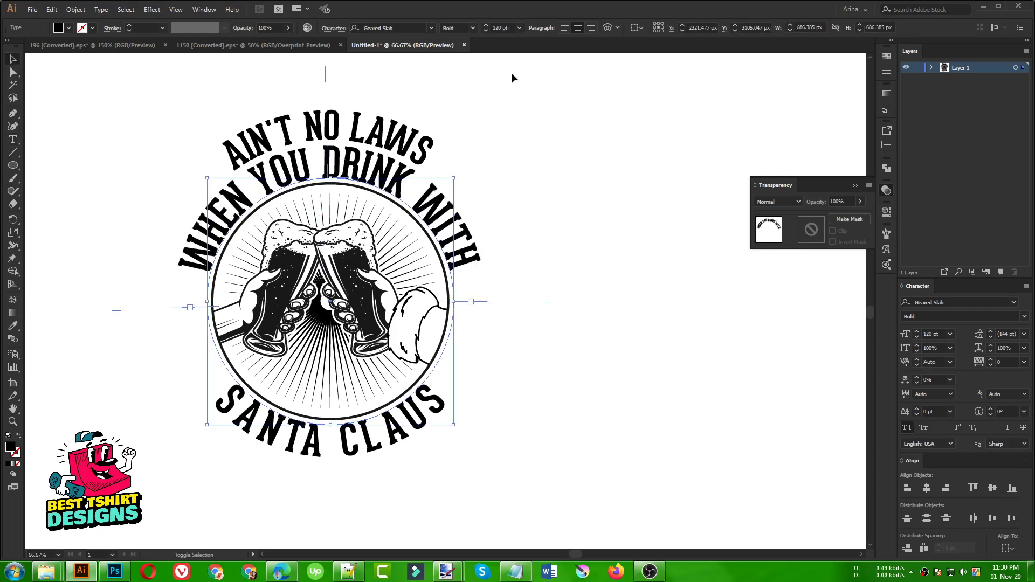
left_click(515, 146)
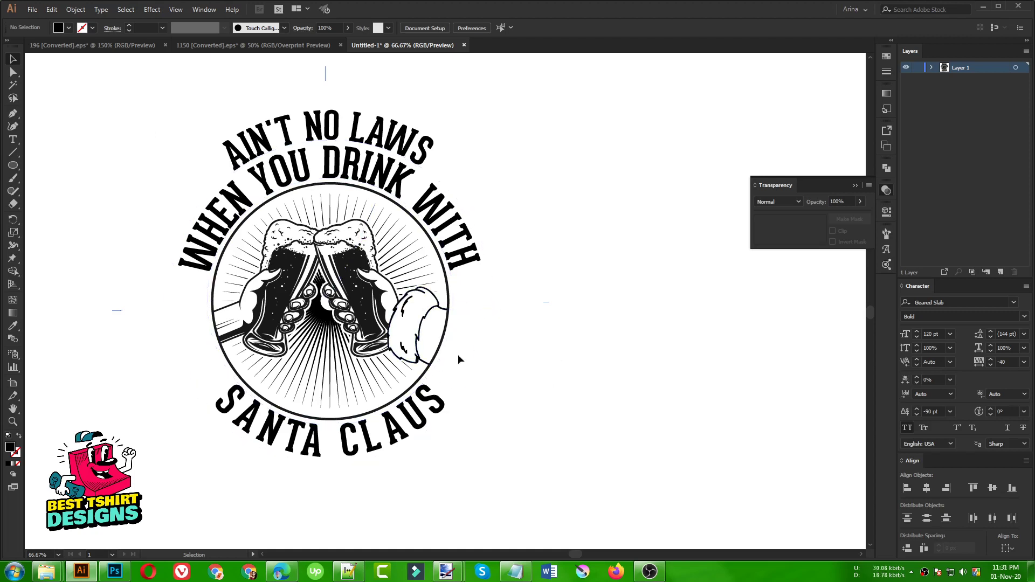
Draw a vertical black ellipse about 88 px tall beside the badge, overlap it with a sideways duplicate, and select both for Shape Builder.
scroll(67, 279, "down", 1)
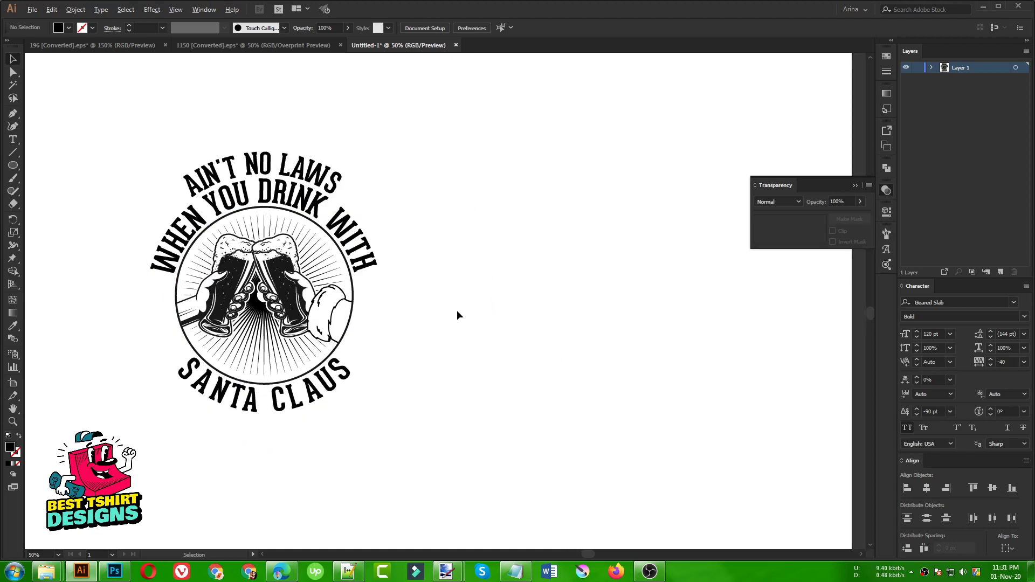
scroll(457, 309, "up", 3)
left_click(13, 165)
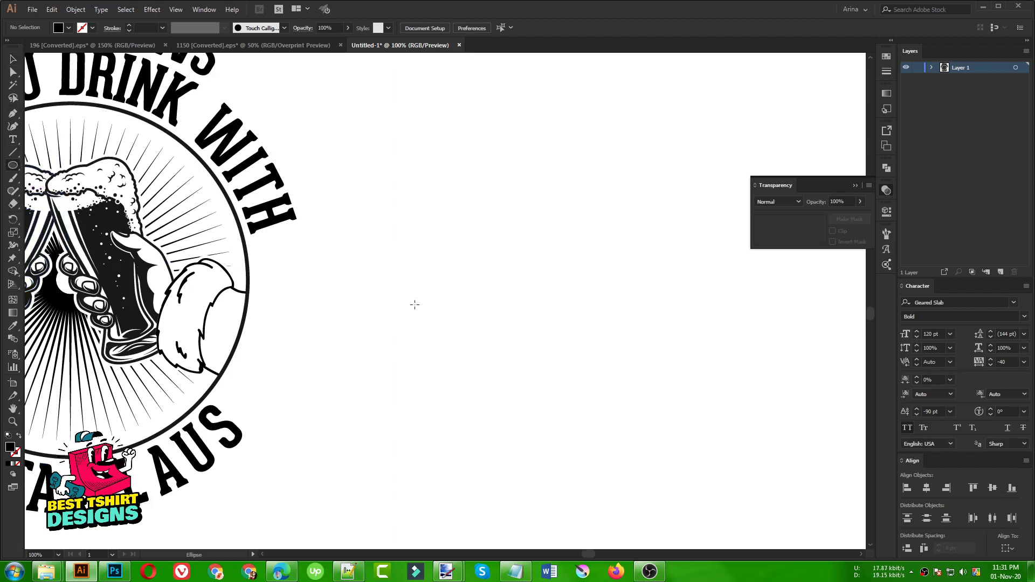
scroll(449, 335, "up", 1)
left_click_drag(362, 240, 413, 290)
key("v")
left_click_drag(478, 331, 378, 253)
key("shift+m")
left_click(425, 276, "alt")
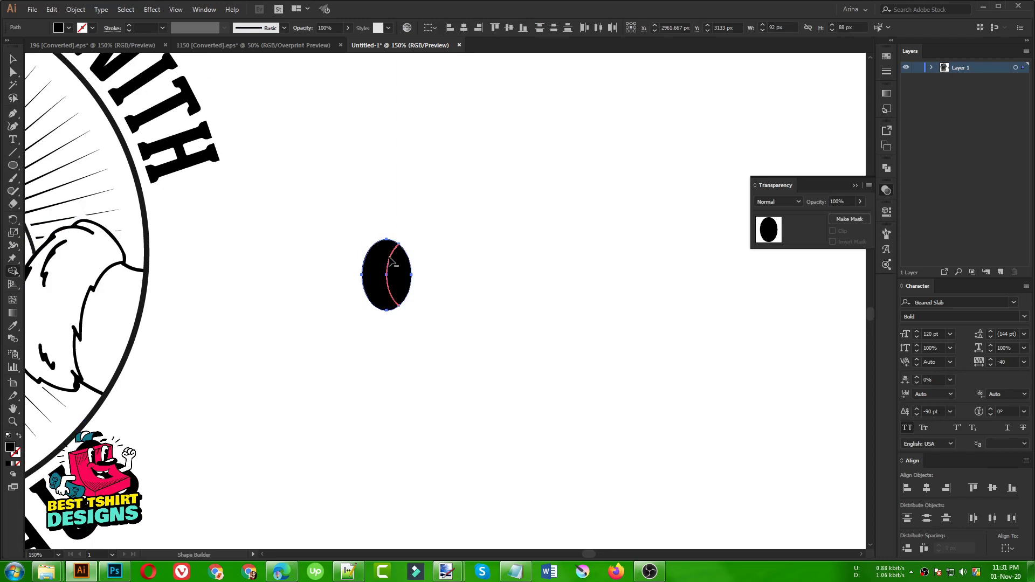
left_click(372, 252, "alt")
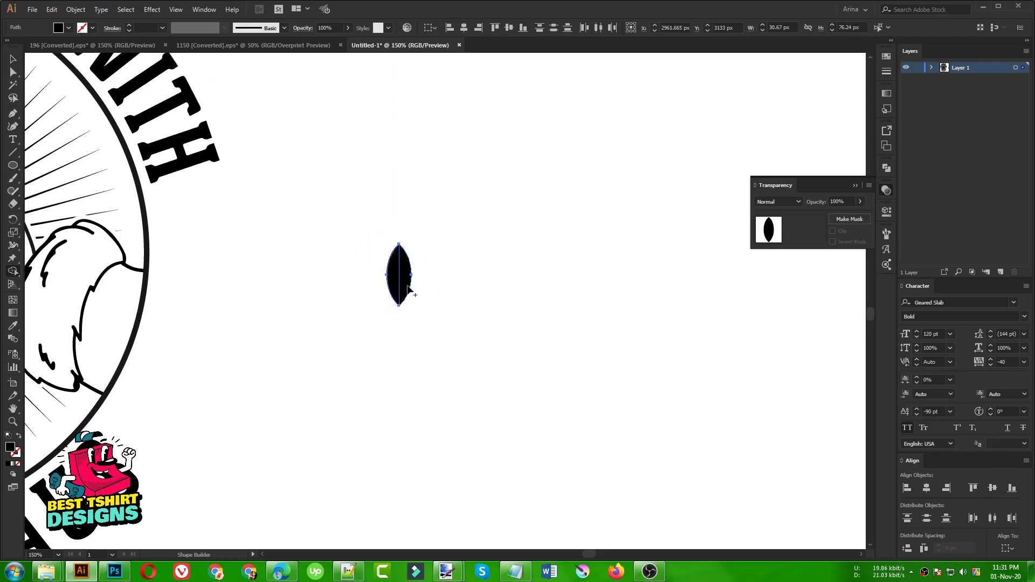
key("ctrl+z")
key("ctrl+z")
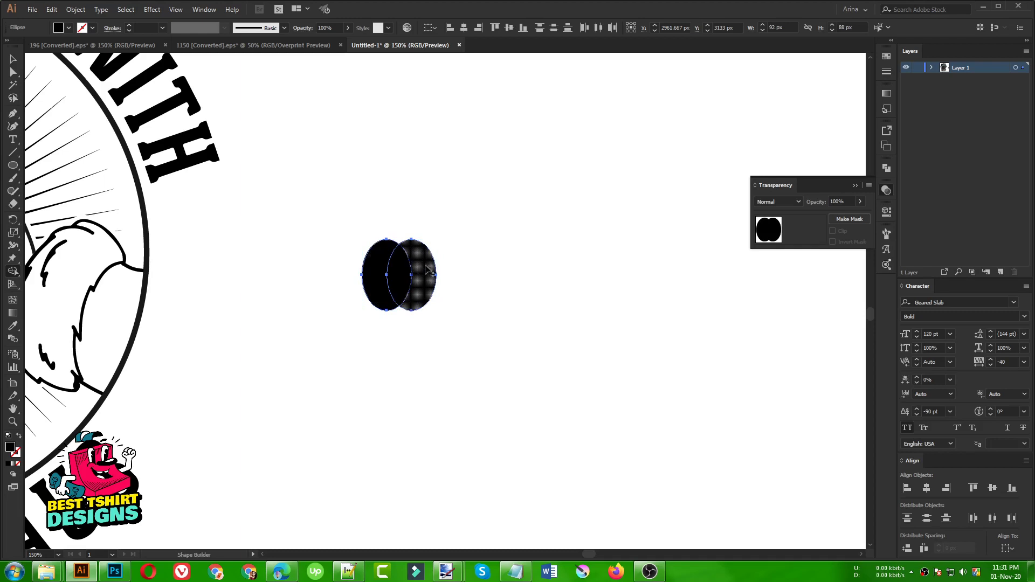
Remove the outer parts of both ellipses with Shape Builder, keeping only the leaf-shaped overlap.
left_click(426, 272, "alt")
left_click(373, 275, "alt")
key("v")
left_click_drag(404, 281, 442, 286)
key("ctrl+z")
Tilt the leaf, set a spare copy aside, and mirror the original to form a V-shaped pair about 106 px wide.
left_click(396, 275)
left_click_drag(382, 273, 515, 308)
left_click(462, 326)
scroll(404, 277, "up", 1)
scroll(411, 297, "up", 2)
left_click(464, 332)
scroll(357, 316, "down", 2)
scroll(356, 315, "down", 3)
Group the V-shaped leaf pair and place a duplicate about 42 px straight below it.
left_click_drag(430, 361, 332, 275)
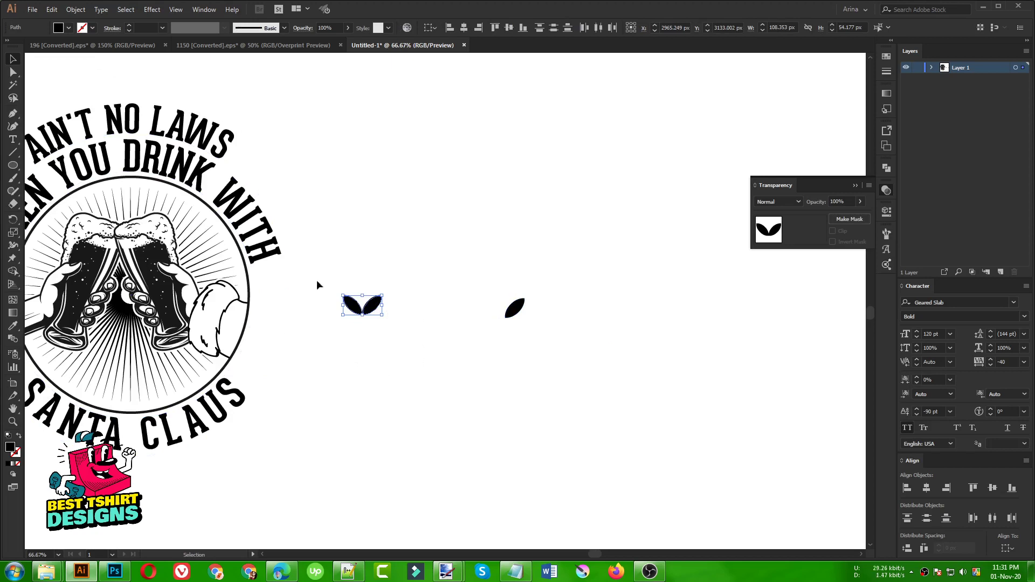
key("a")
key("v")
scroll(376, 319, "up", 2)
left_click_drag(365, 304, 366, 338)
scroll(379, 202, "down", 2)
key("a")
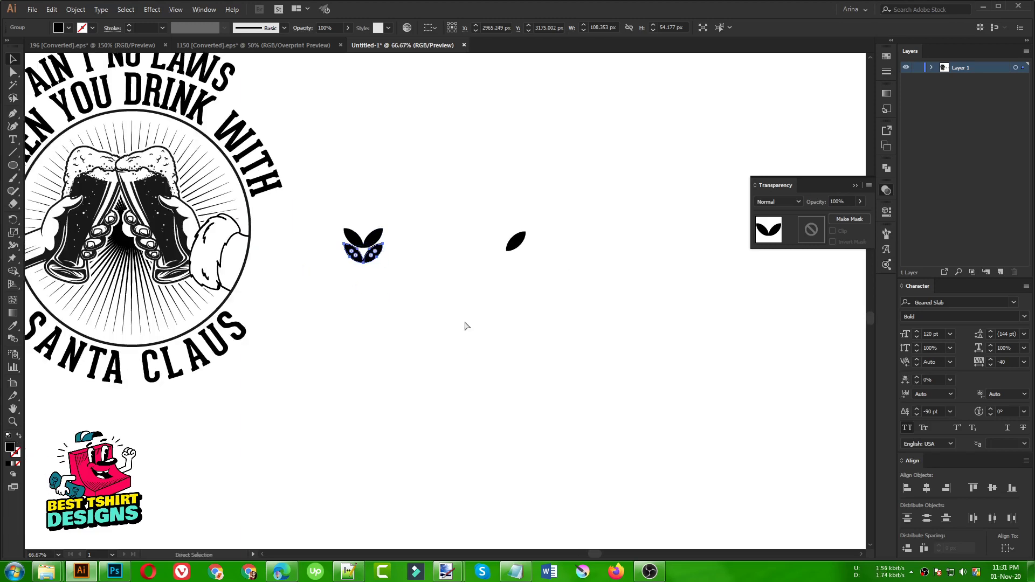
Repeat the downward duplication ten times to build a vertical column of twelve leaf pairs.
key("ctrl+d")
key("ctrl+d")
key("ctrl+d")
key("ctrl+d")
key("ctrl+d")
key("ctrl+d")
key("ctrl+d")
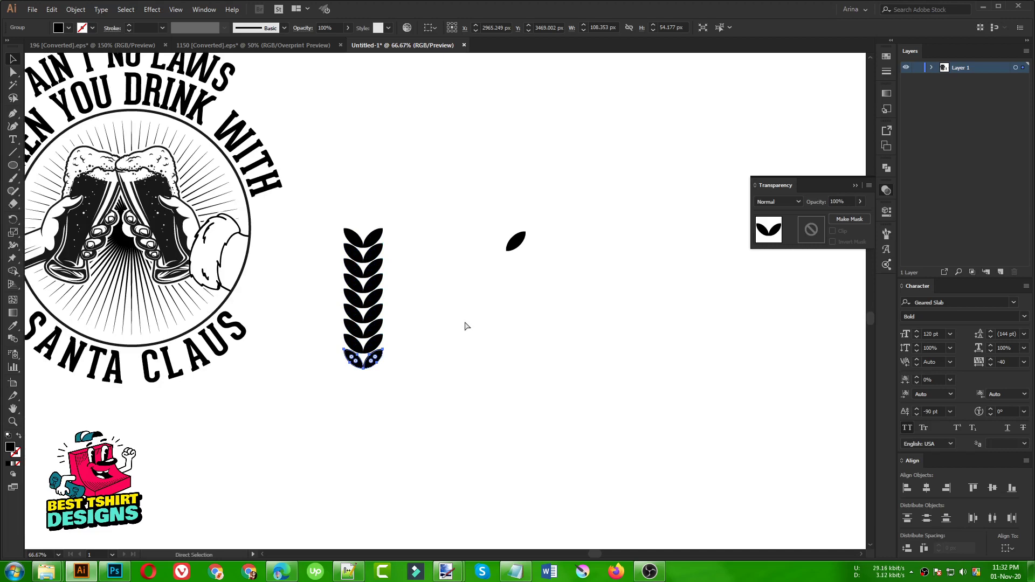
key("ctrl+d")
key("ctrl+d")
key("ctrl+d")
Scale the whole leaf column down to about 73 × 348 px and shift it slightly away from the badge.
left_click_drag(339, 214, 436, 465)
left_click_drag(363, 231, 366, 289)
left_click_drag(372, 349, 386, 300)
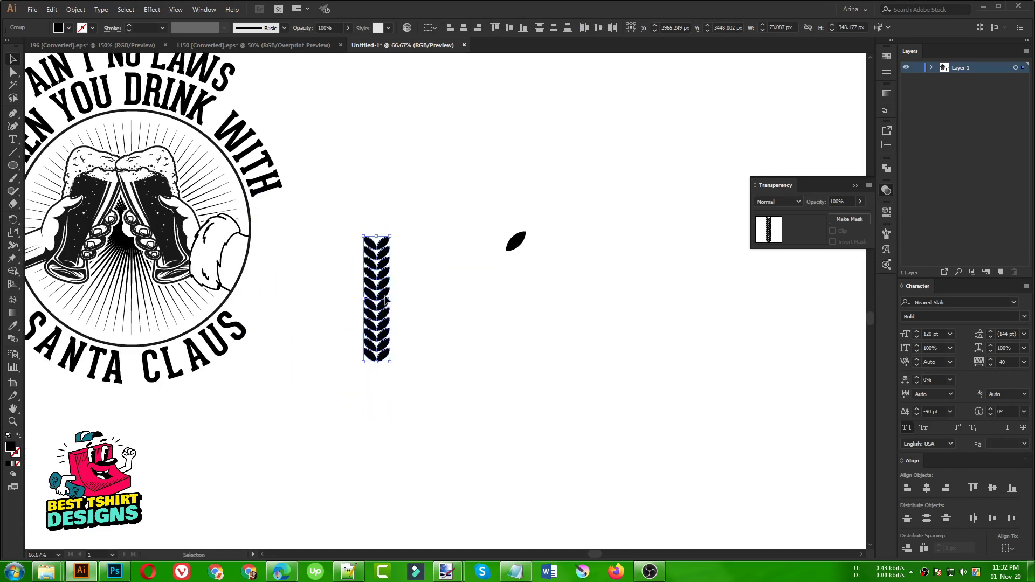
left_click(884, 237)
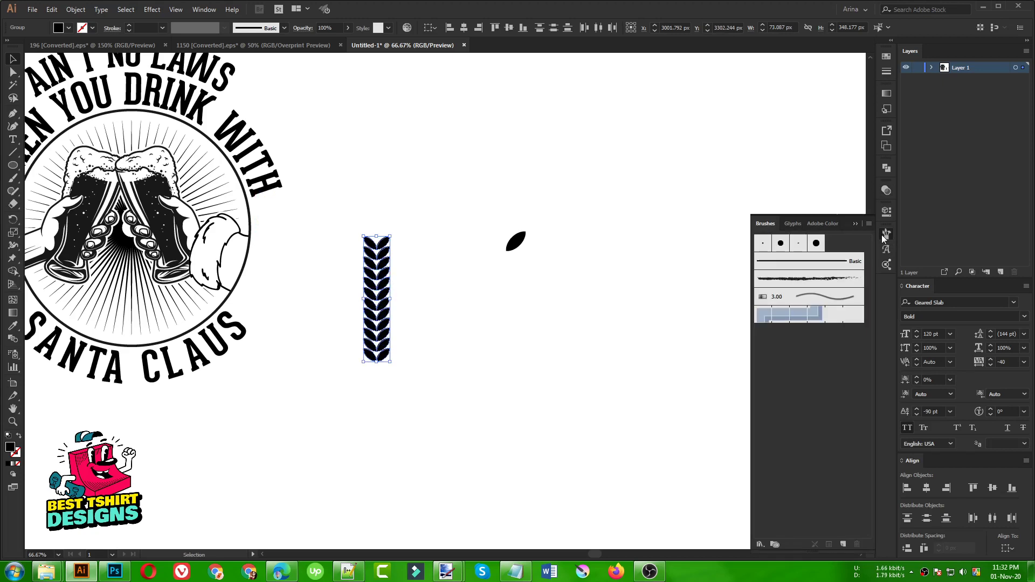
left_click(844, 544)
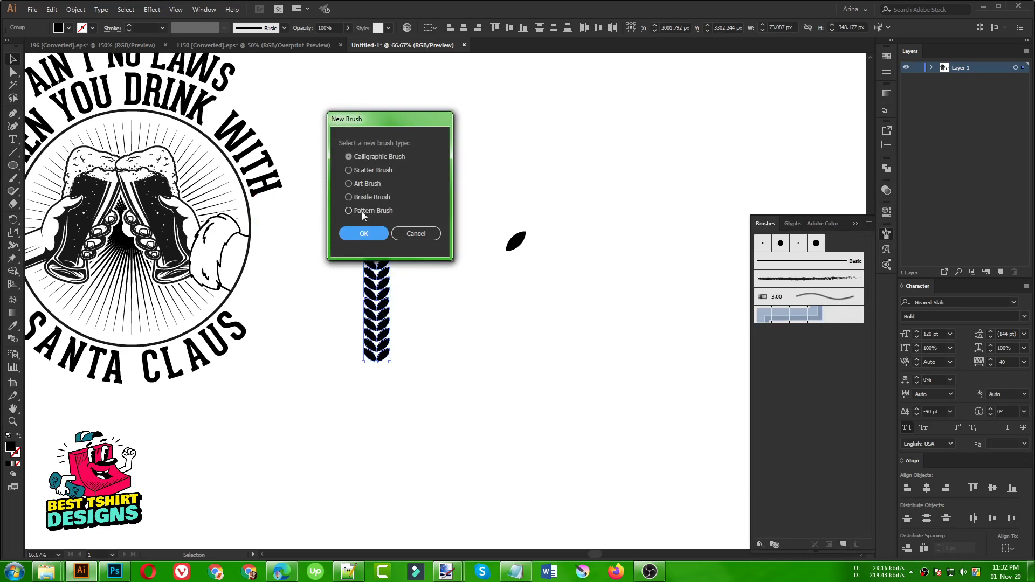
left_click(416, 235)
Place the spare single leaf upright and centred on the upper tip of the leaf column.
key("ctrl+equal")
key("ctrl+equal")
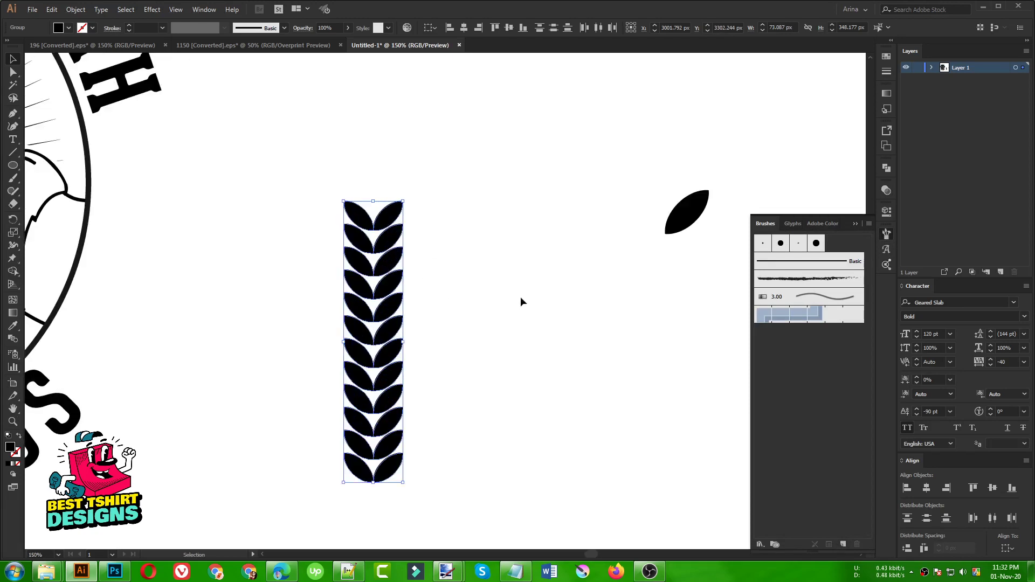
left_click_drag(681, 229, 376, 182)
Rotate the capped leaf branch to horizontal with its tip pointing right and group all its leaves.
left_click_drag(373, 150, 431, 388)
left_click(433, 214)
scroll(348, 237, "down", 2)
left_click_drag(363, 291, 467, 366)
key("ctrl+g")
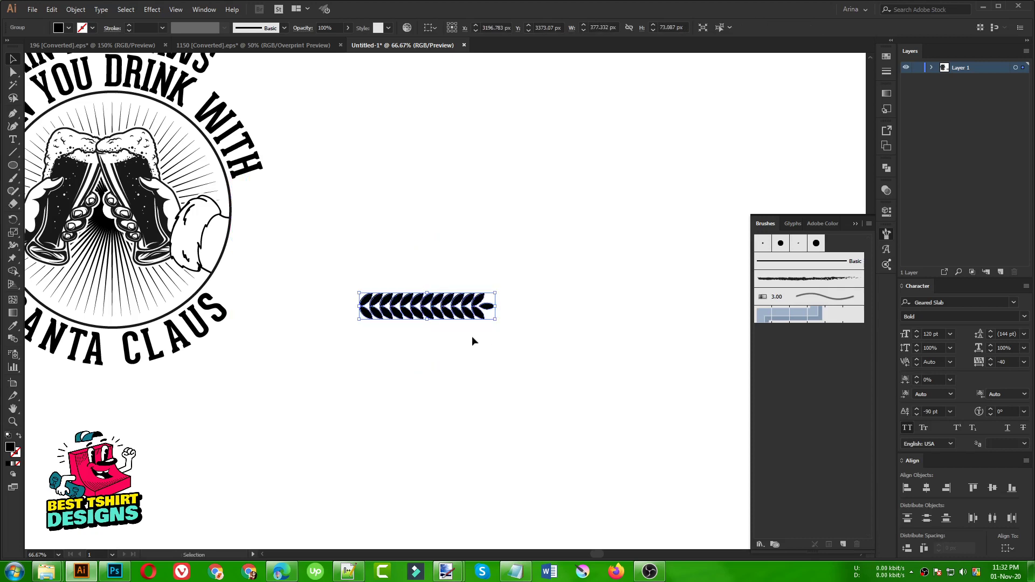
Create an art brush from the leaf branch, running left to right and stretched to fit the stroke length.
left_click(843, 545)
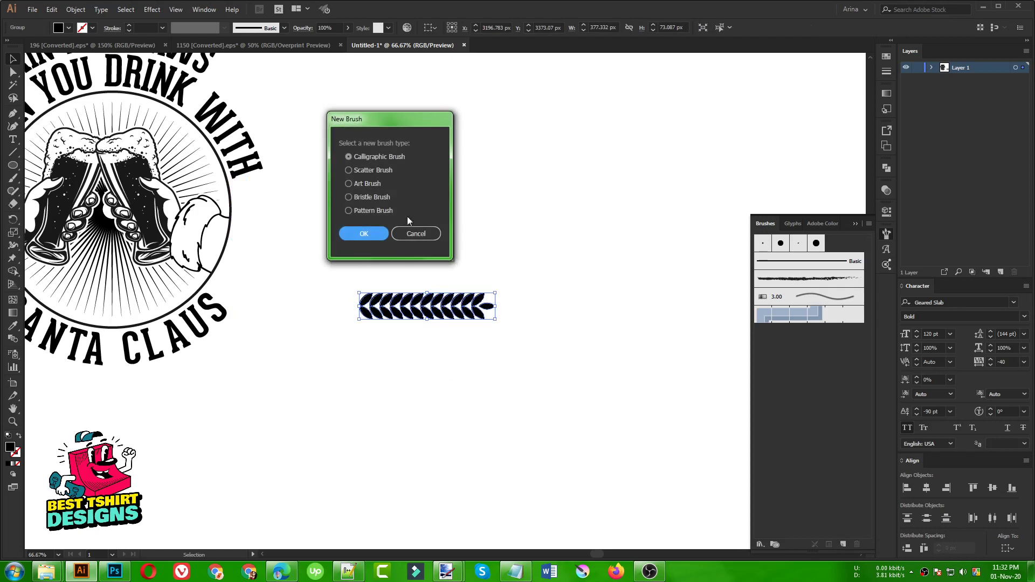
left_click(367, 184)
left_click(364, 233)
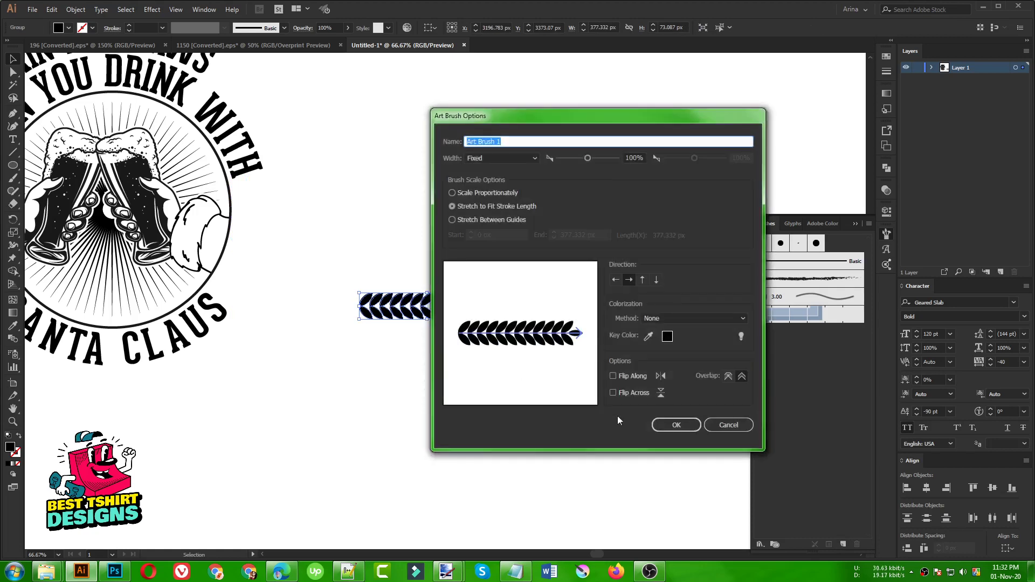
left_click(663, 426)
left_click(610, 333)
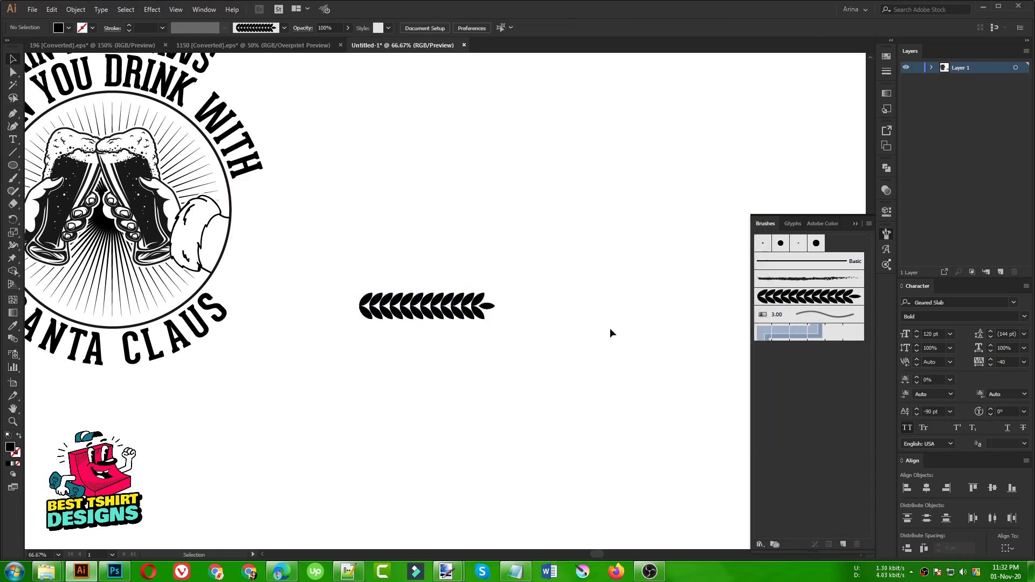
Select the circular outline ring around the beer glasses for direct path editing.
scroll(615, 309, "down", 1)
scroll(190, 147, "up", 1)
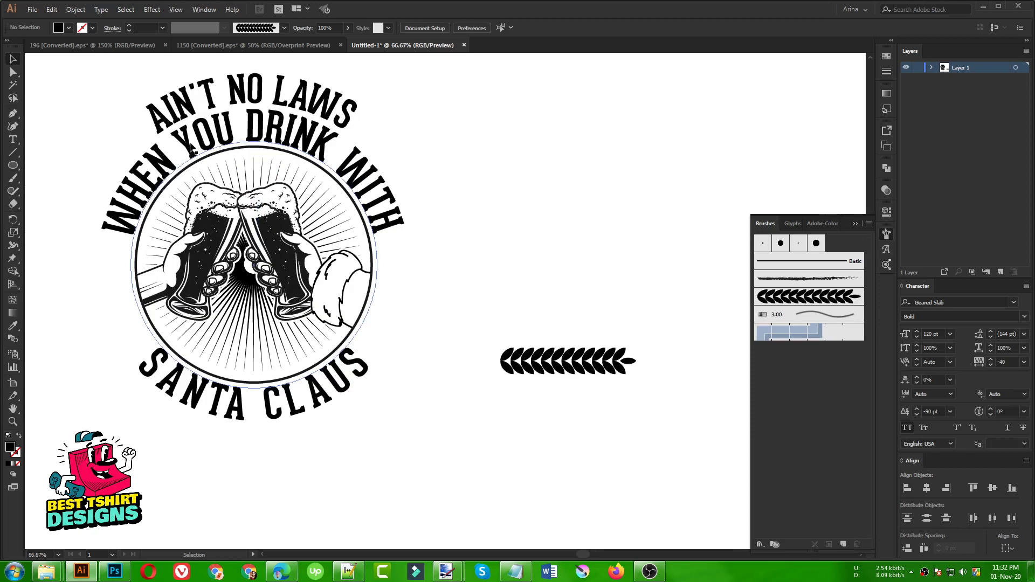
left_click(371, 295)
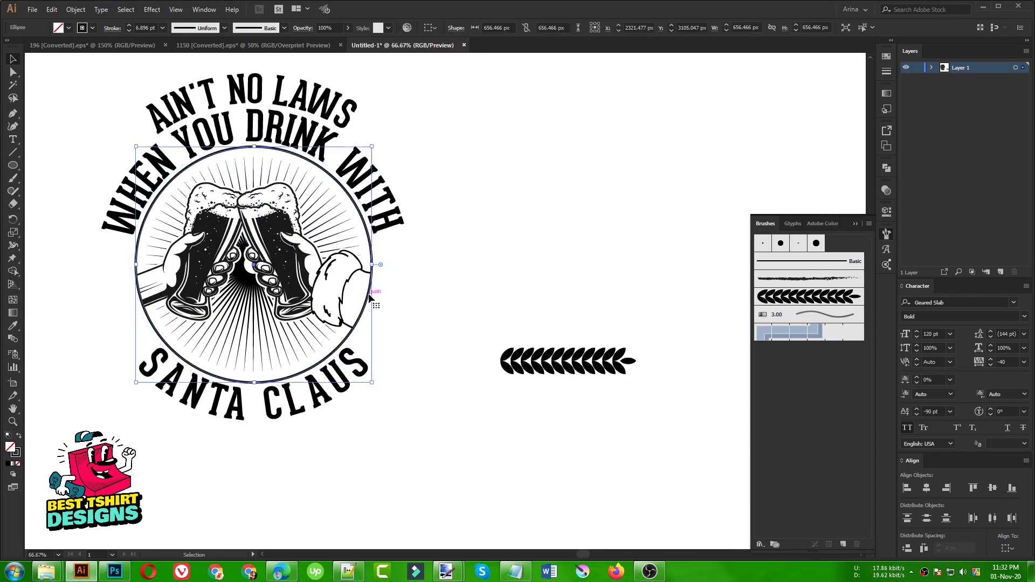
key("a")
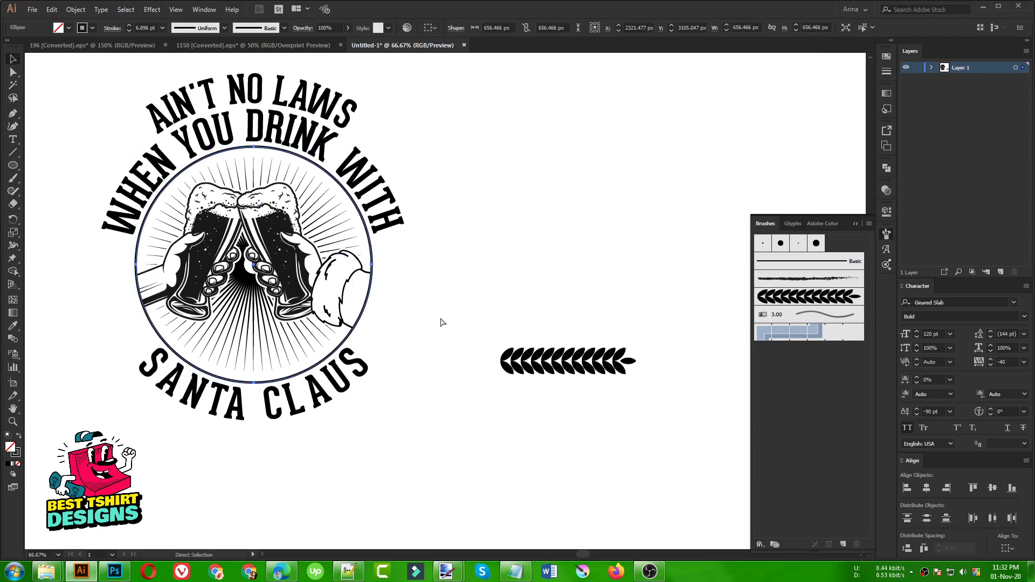
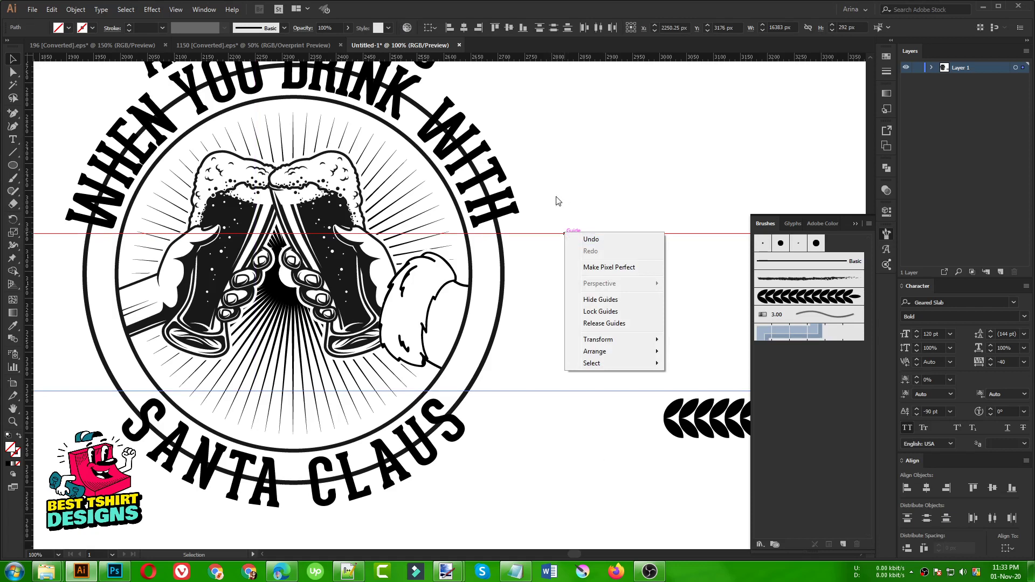
Lock the two horizontal guides that cross the badge.
left_click(555, 202)
left_click(563, 392)
right_click(563, 393)
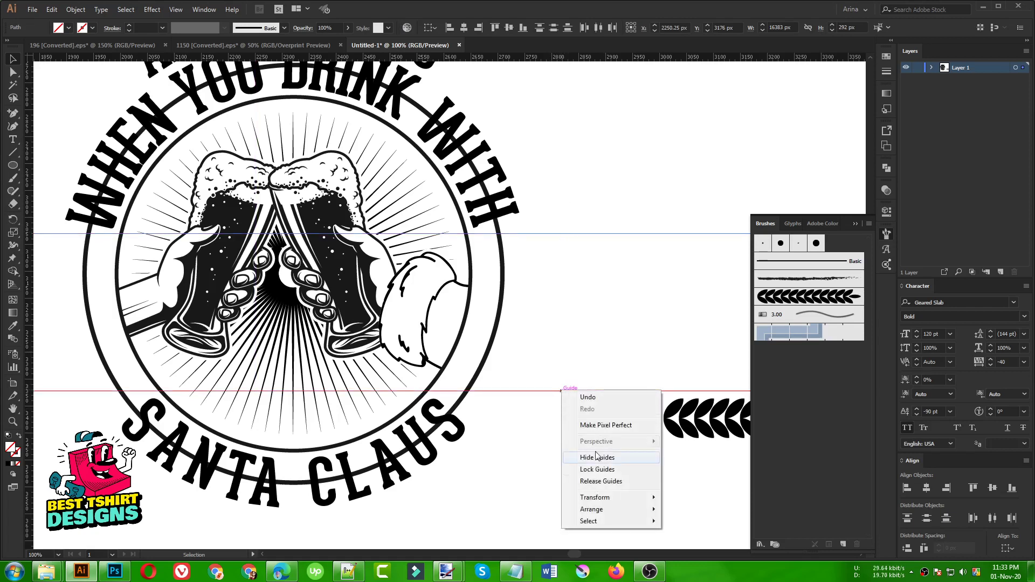
left_click(583, 397)
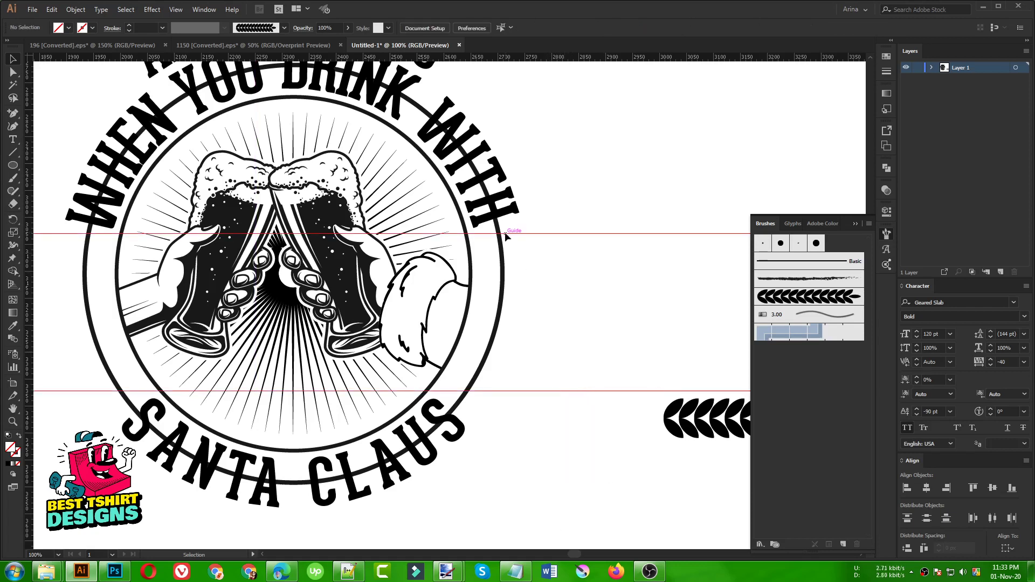
Add anchor points to the outer ring on both sides where it crosses the upper guide.
left_click(13, 114)
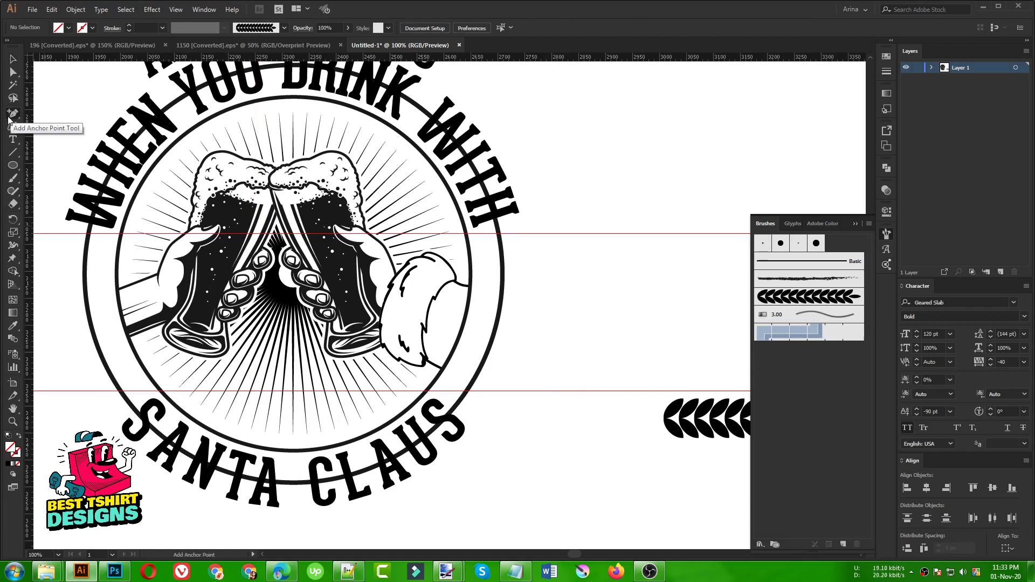
scroll(100, 241, "up", 2)
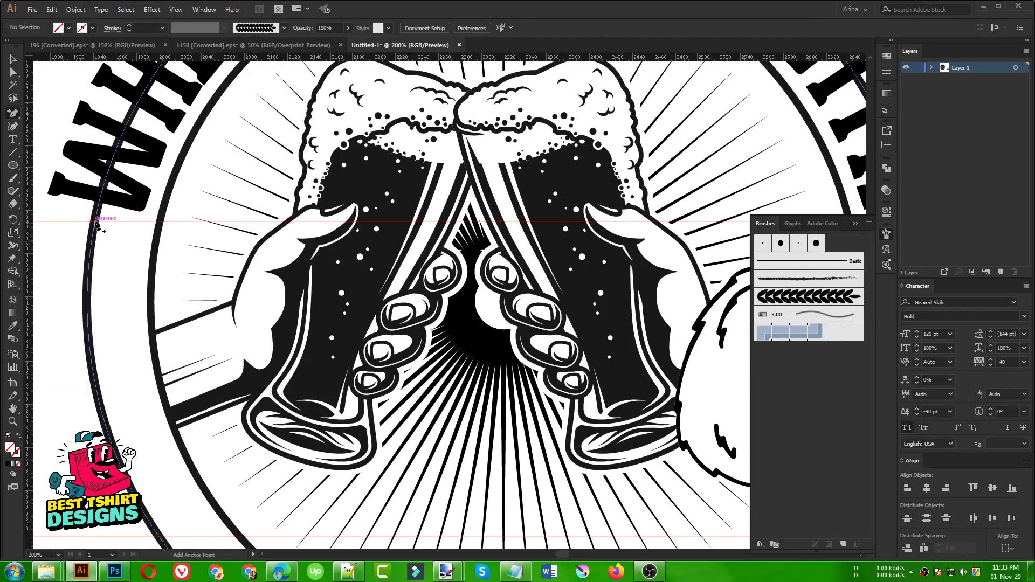
left_click(96, 226)
scroll(97, 224, "down", 1)
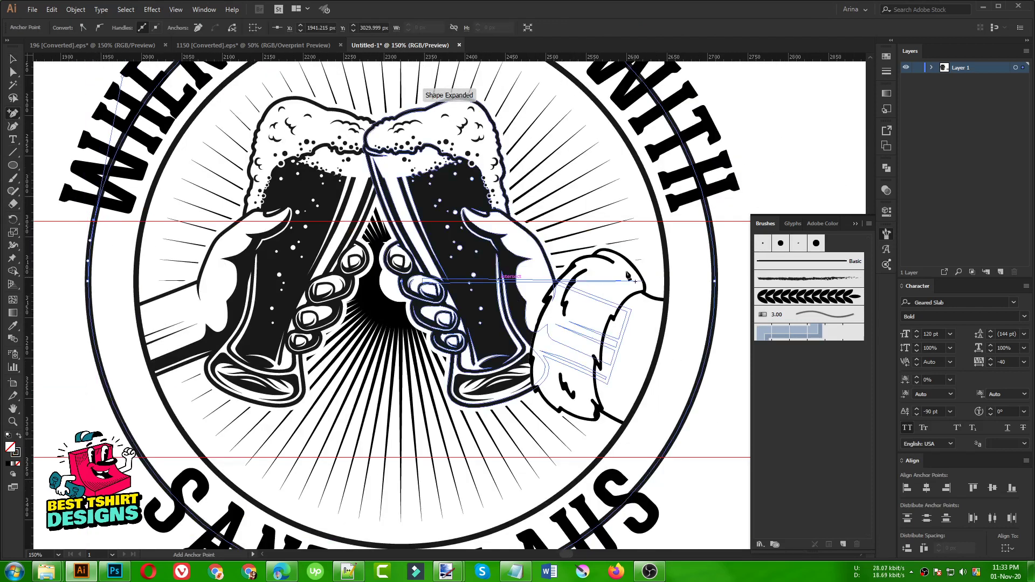
left_click(710, 221)
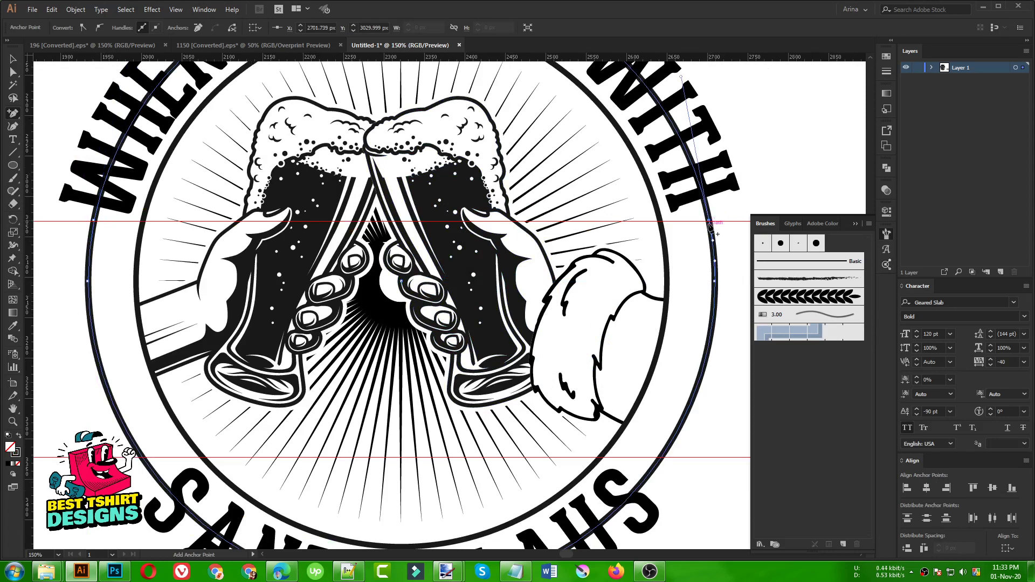
Add anchor points to the outer ring on both sides where it crosses the lower guide.
scroll(695, 321, "down", 3)
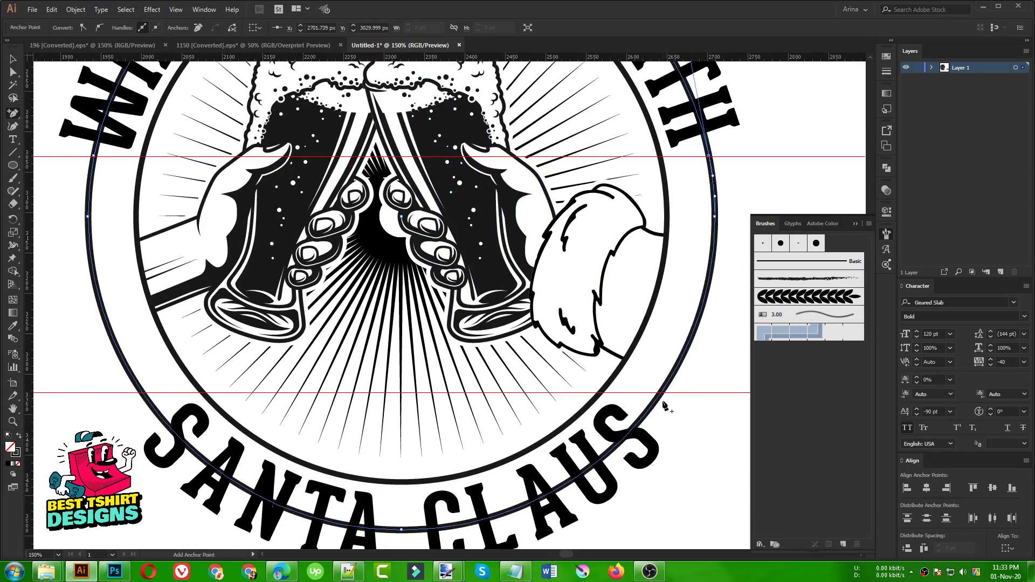
scroll(660, 393, "up", 3)
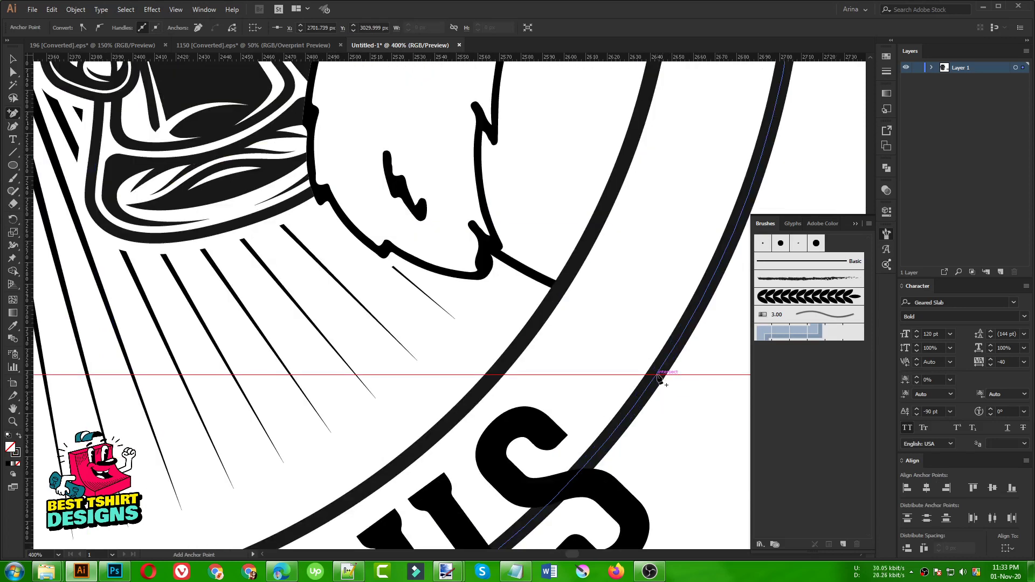
left_click(659, 379)
scroll(672, 300, "down", 3)
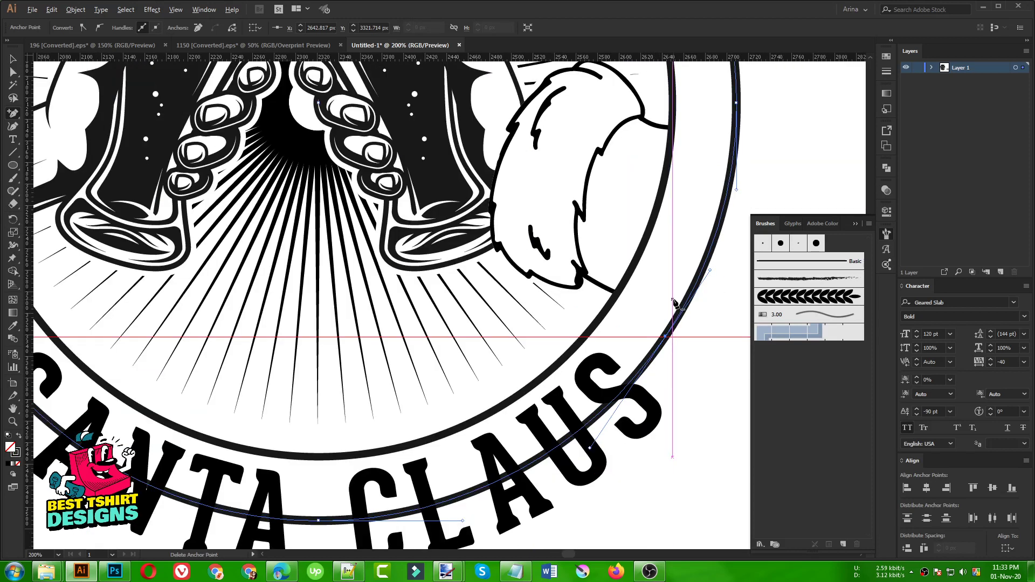
scroll(123, 330, "up", 3)
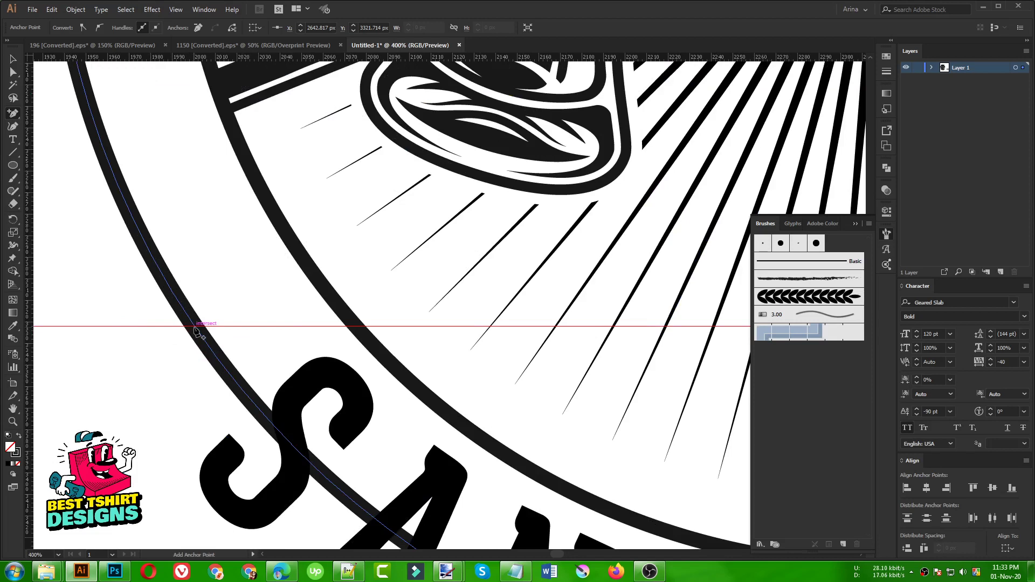
left_click(196, 333)
scroll(200, 318, "down", 5)
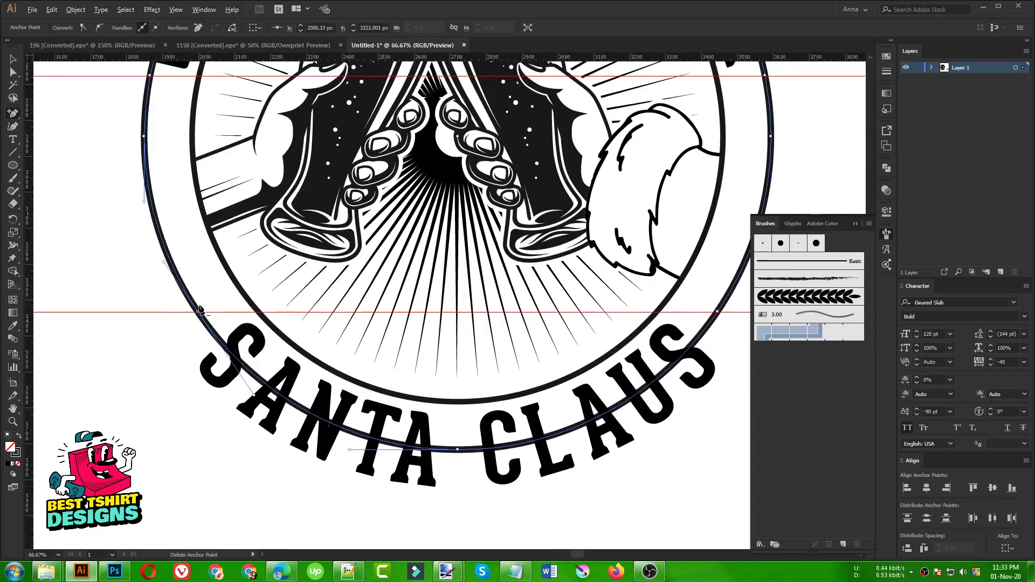
Delete the topmost and bottommost anchor points of the outer ring, leaving only its two side arcs between the guides.
scroll(280, 237, "up", 2)
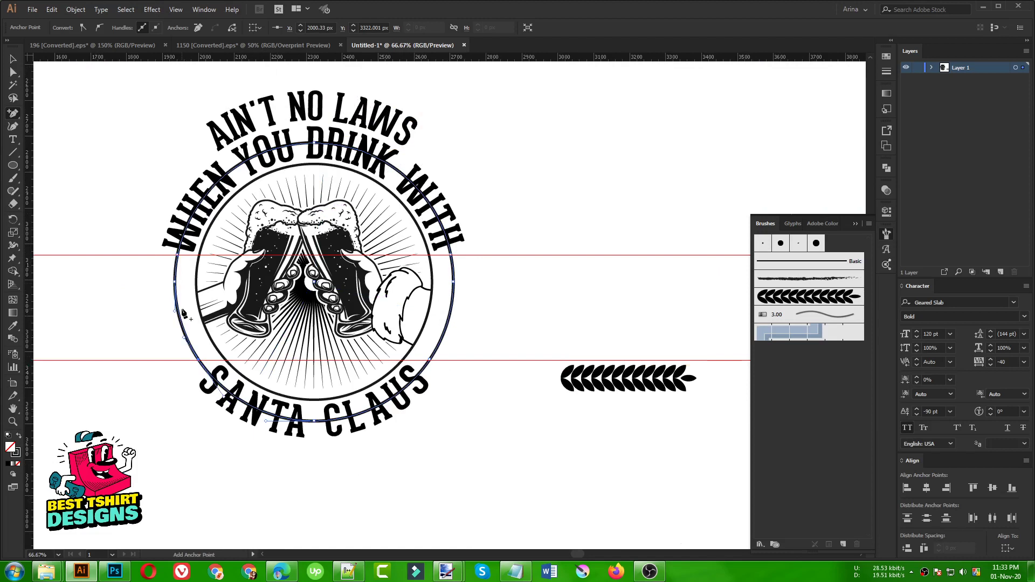
key("a")
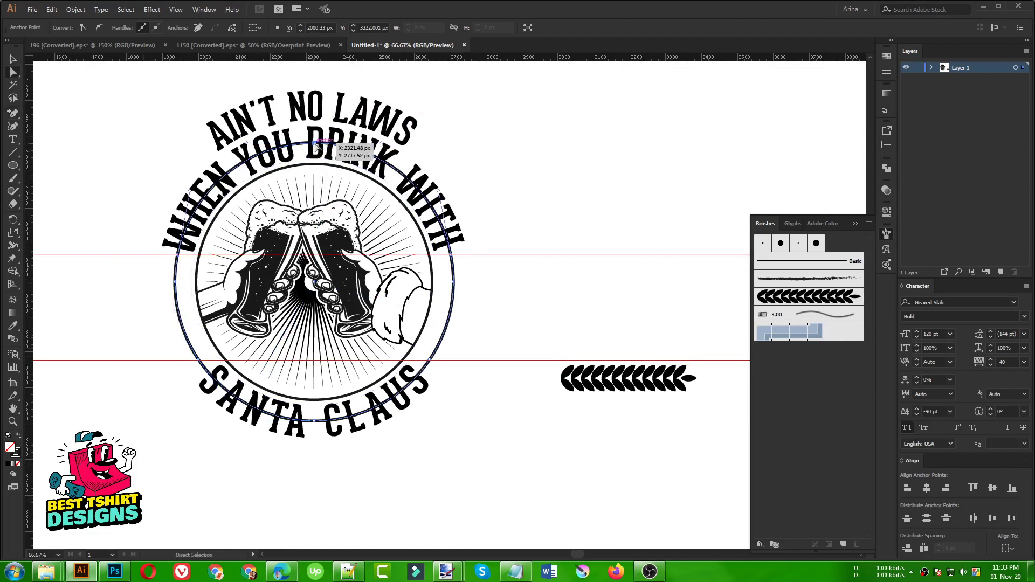
key("Delete")
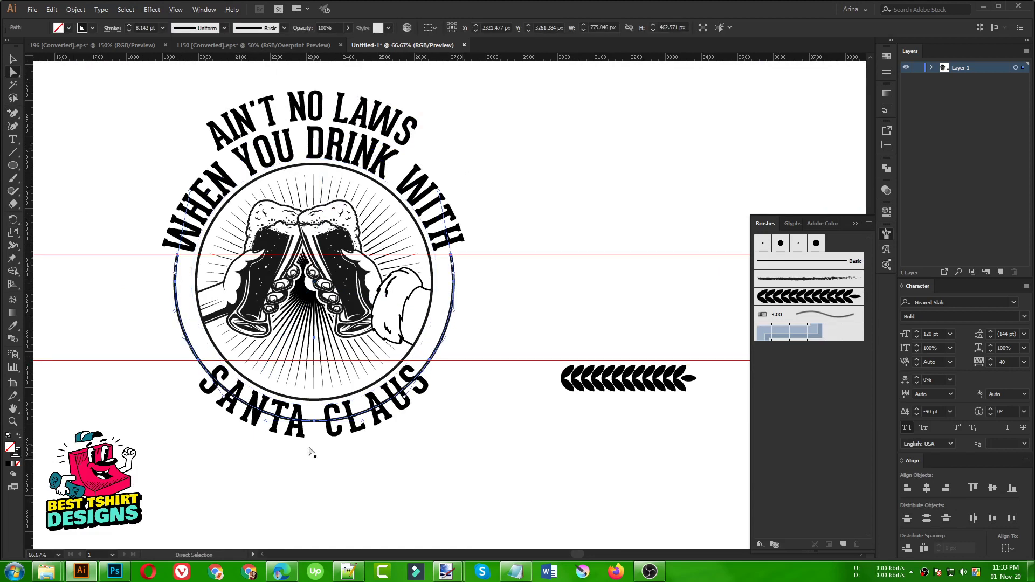
left_click(315, 421)
key("Delete")
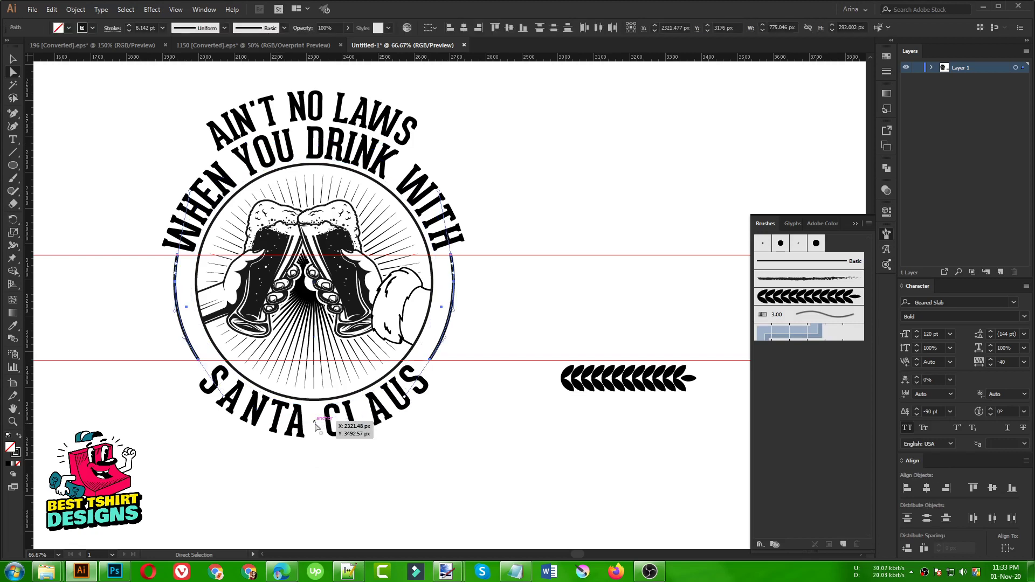
Unlock the two horizontal guides and remove them.
key("v")
left_click(504, 408)
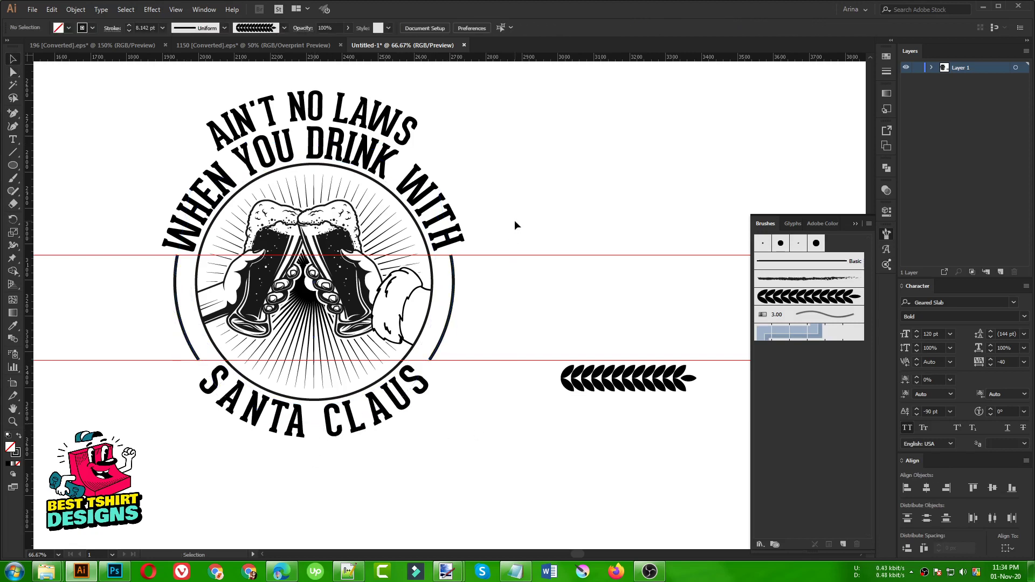
right_click(512, 358)
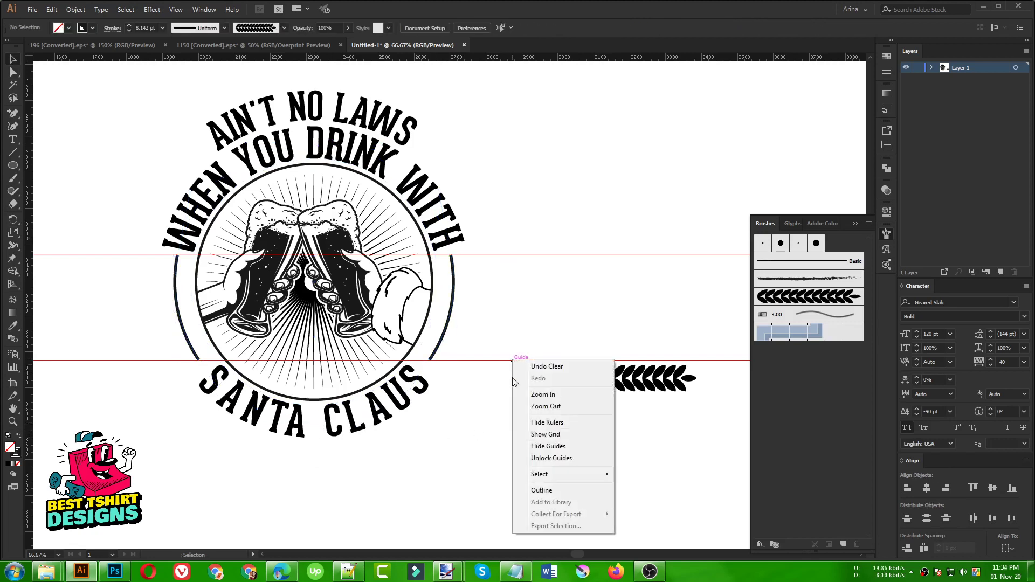
left_click(534, 461)
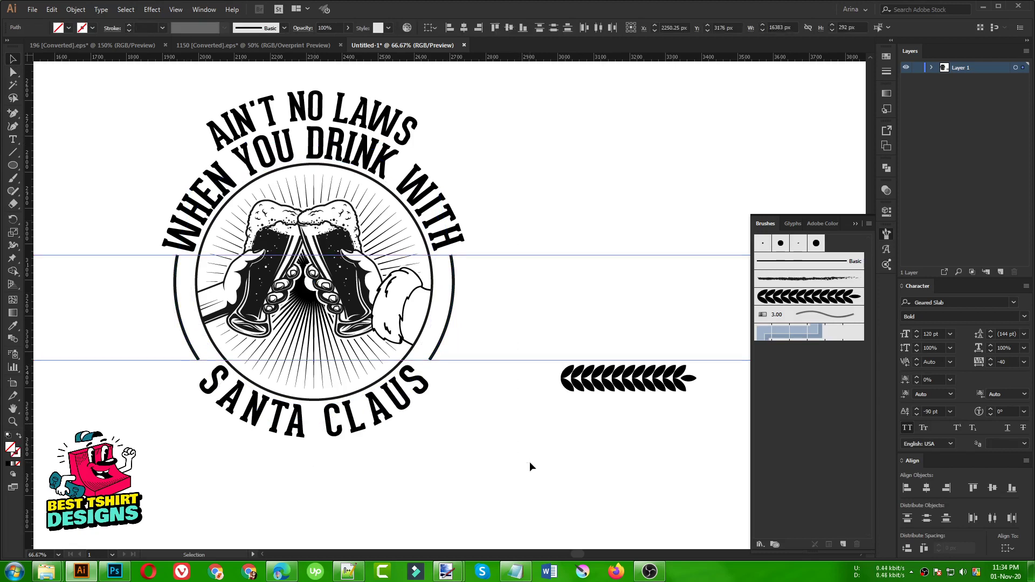
Shrink the spare leaf branch to about 255 px wide and make a pattern brush from it with the Approximate path fit.
mouse_move(504, 348)
left_mouse_down()
mouse_move(689, 429)
mouse_move(719, 428)
left_mouse_up()
left_click_drag(698, 379, 653, 378)
left_click(842, 544)
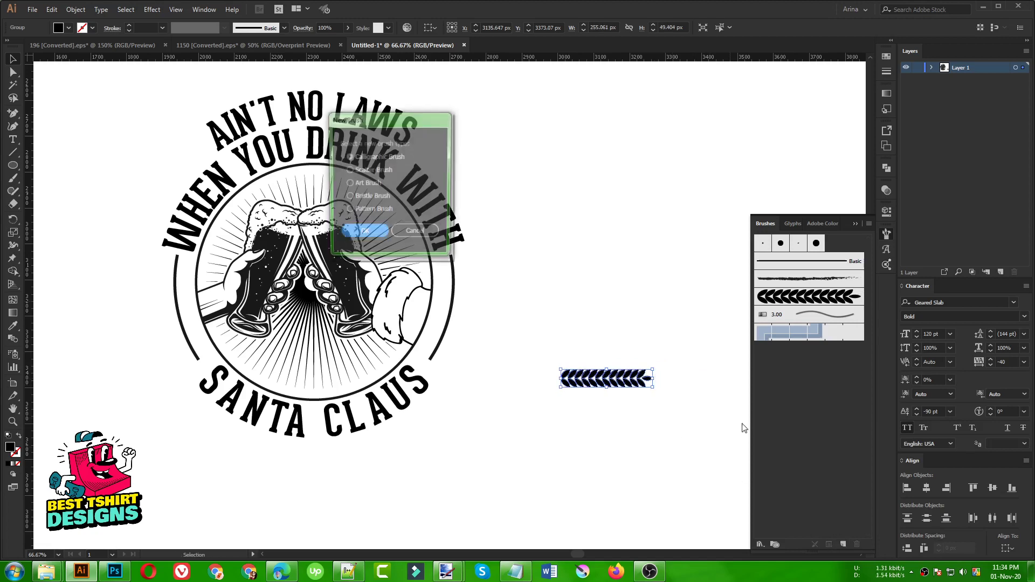
left_click(363, 213)
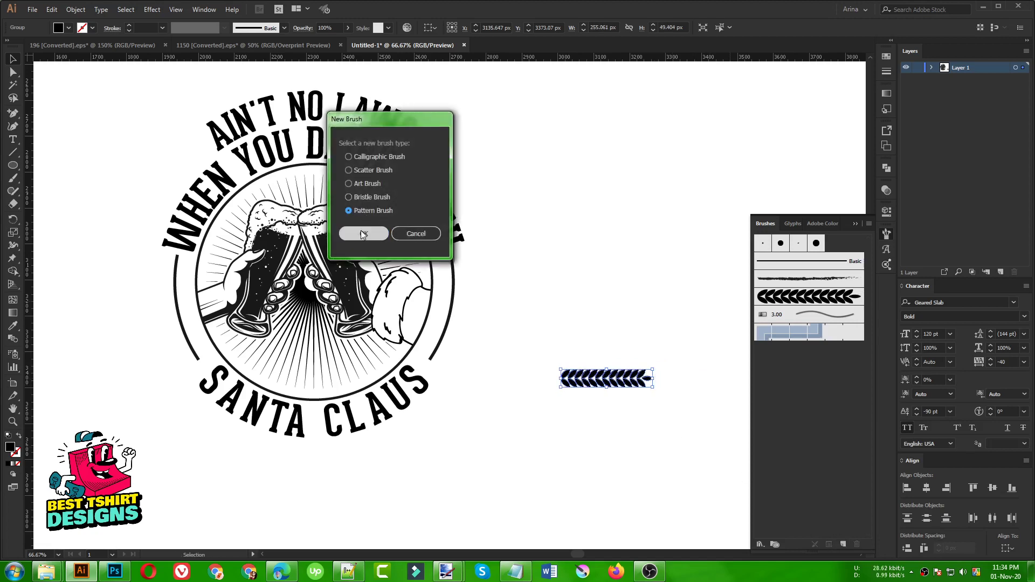
left_click(362, 233)
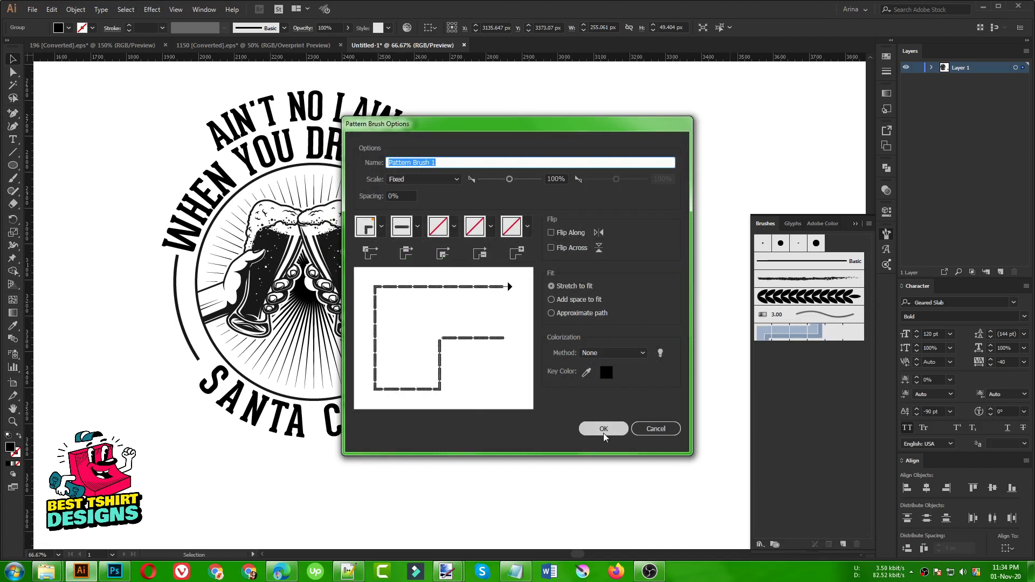
left_click(576, 314)
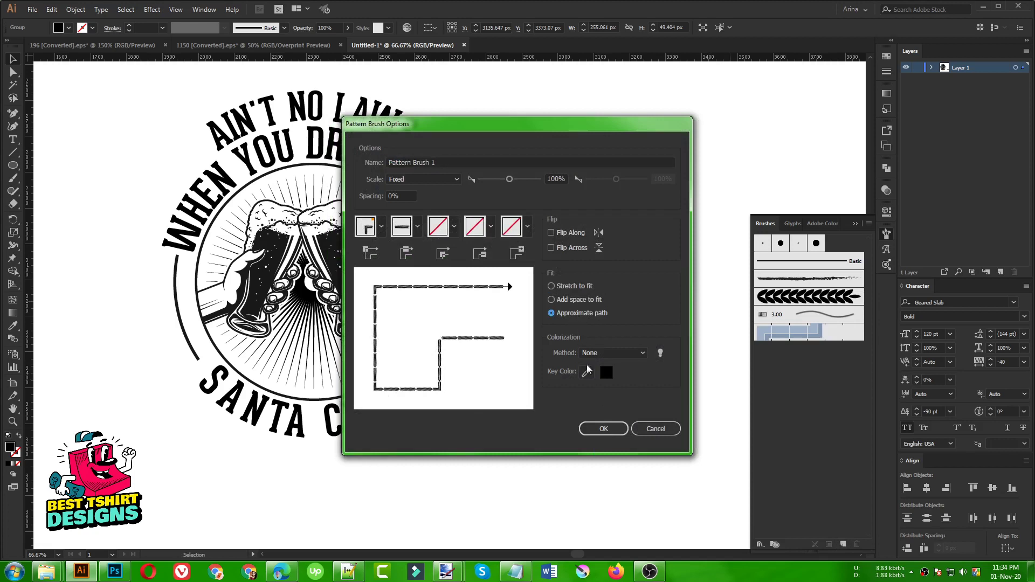
left_click(607, 434)
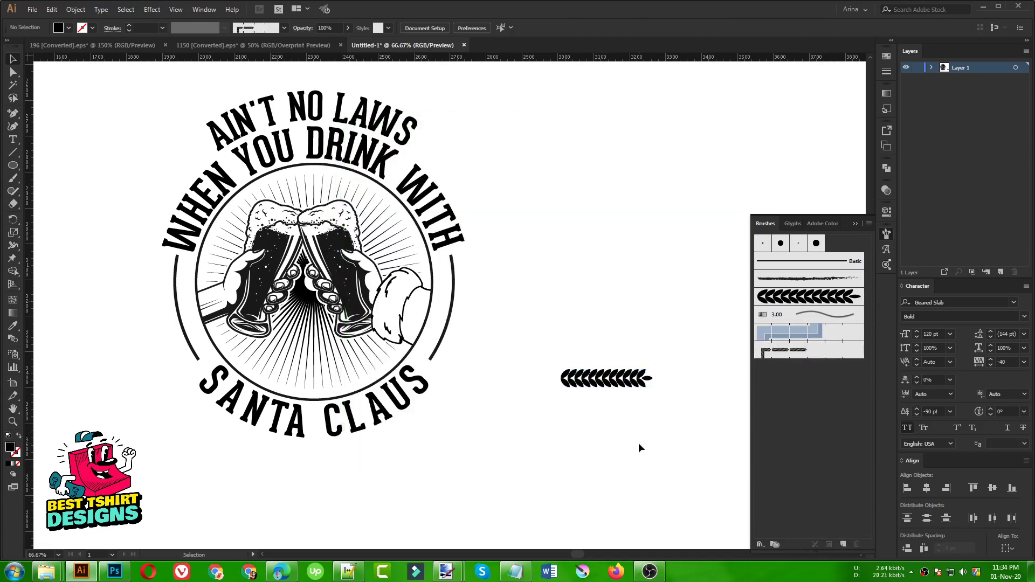
Apply the leaf-branch art brush to the left side arc with a 0.75 pt stroke.
left_click(174, 289)
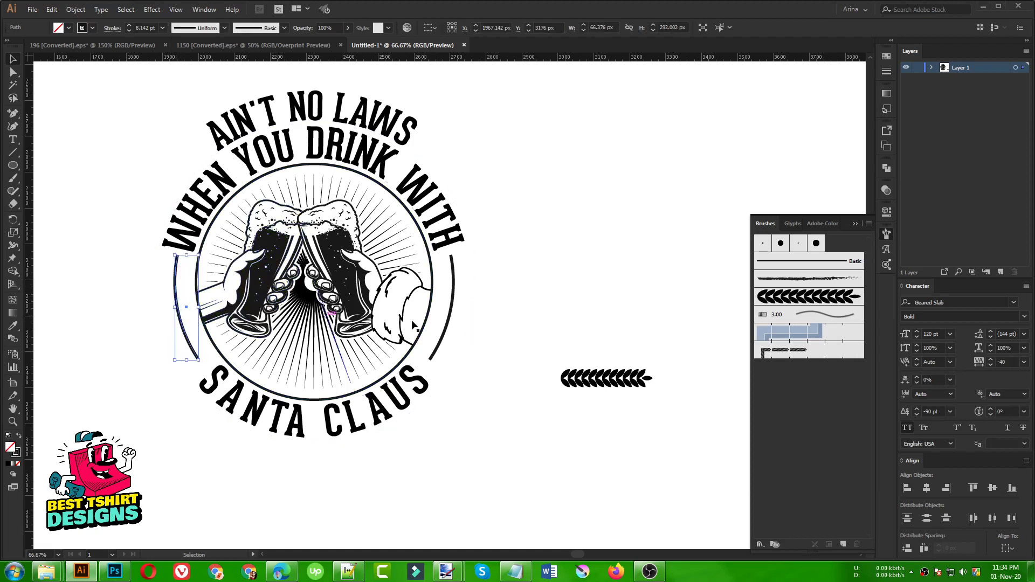
left_click(823, 304)
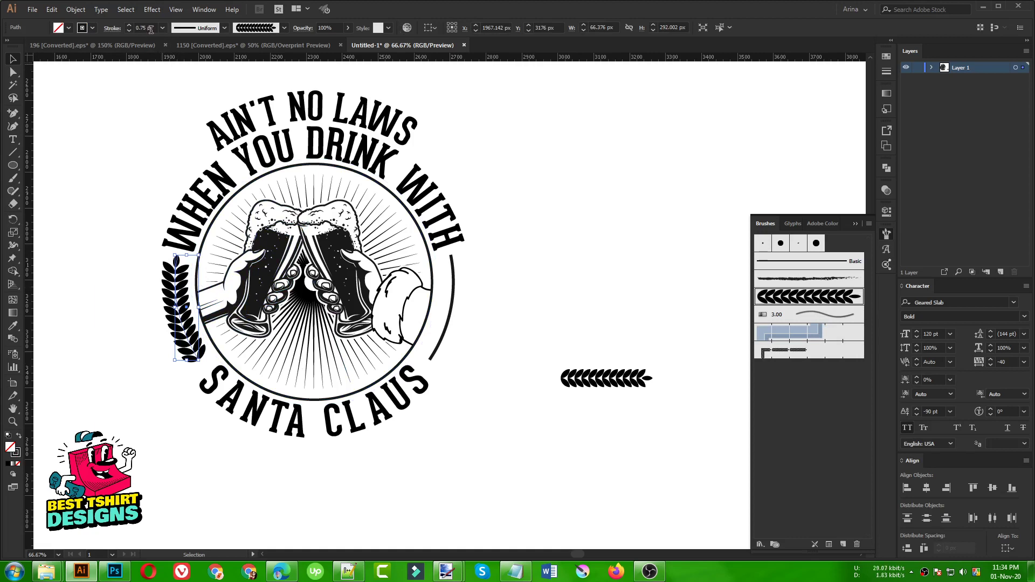
key("Return")
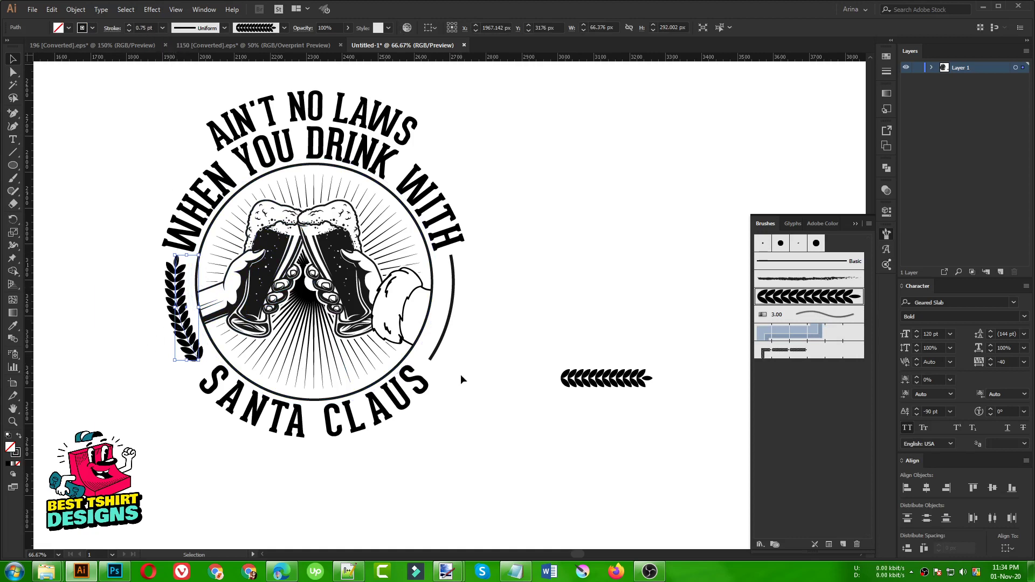
scroll(166, 326, "up", 1)
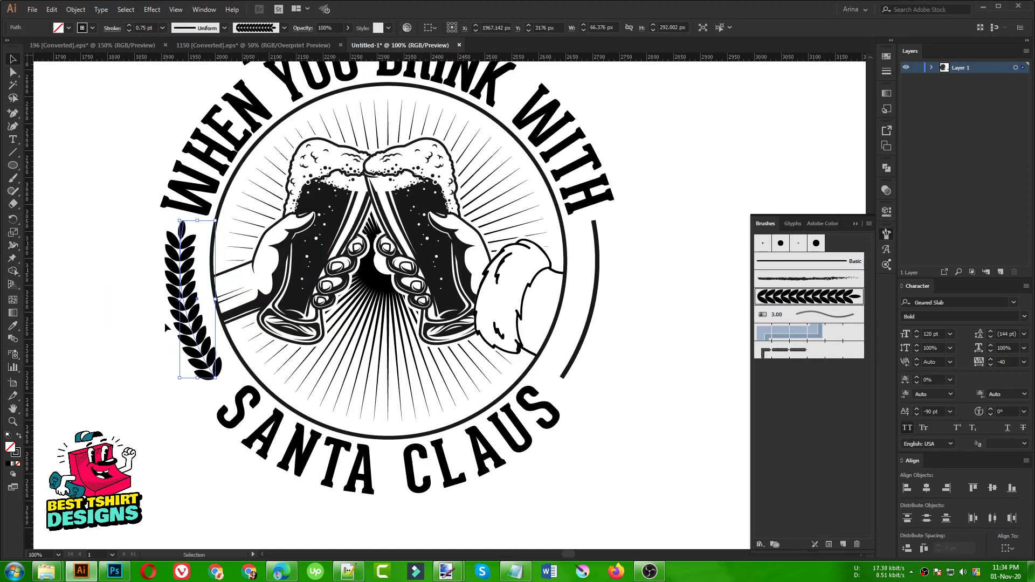
Apply the new leaf pattern brush to the right side arc and delete the leaf branch on the left arc.
left_click(596, 301)
left_click(803, 353)
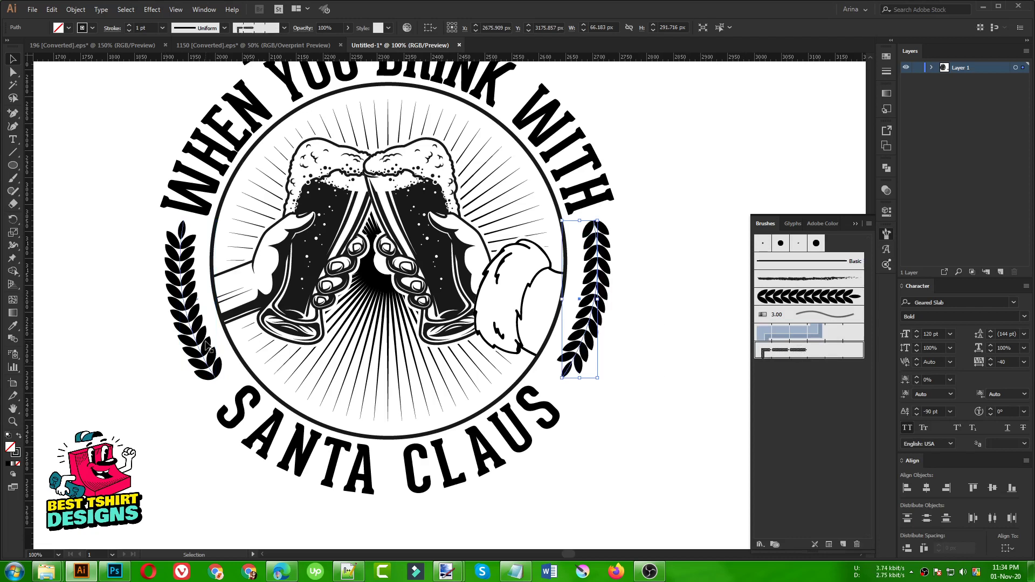
left_click(668, 392)
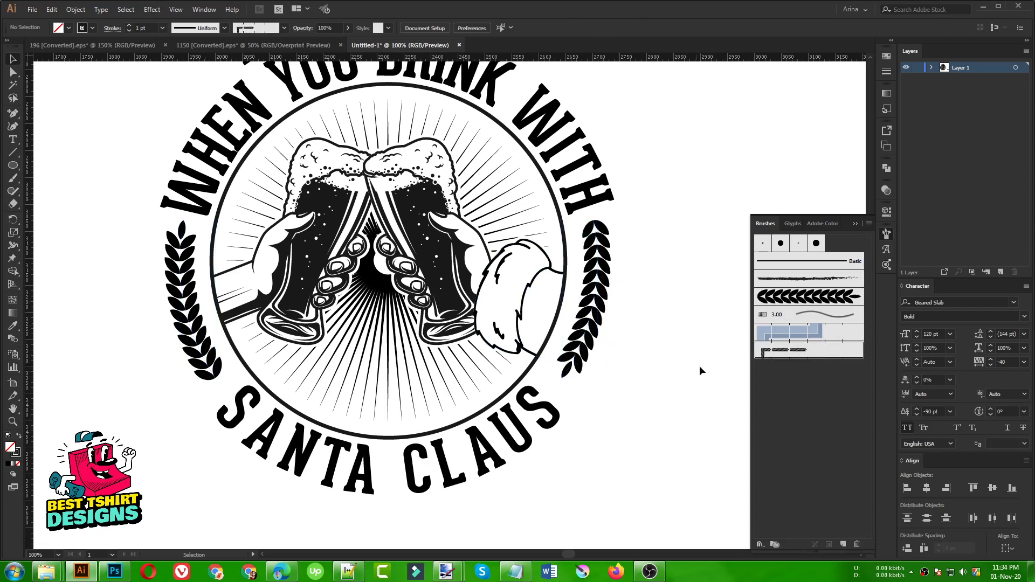
left_click(202, 340)
key("Delete")
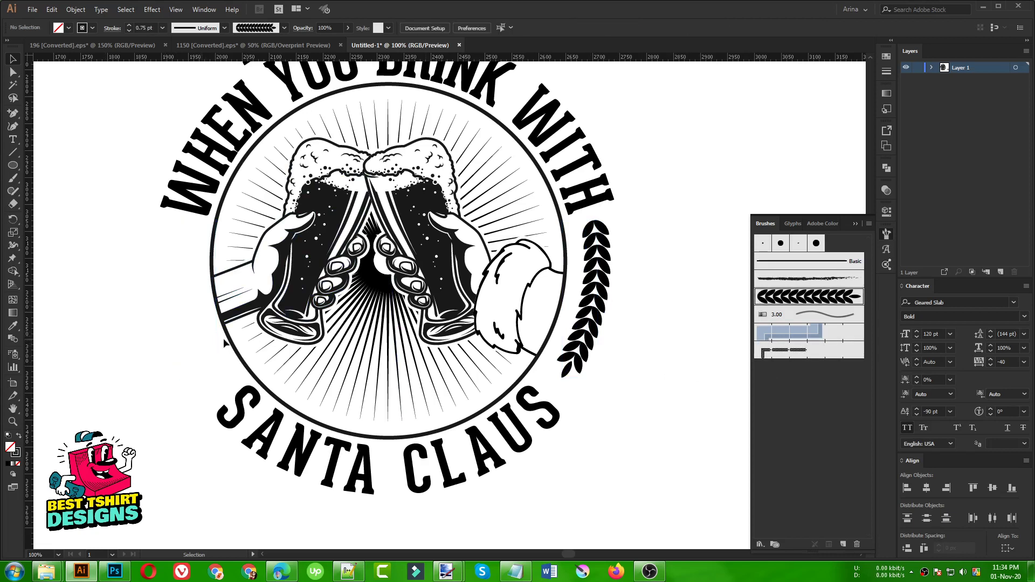
Scale the right leaf branch to about 74 by 326 px and nudge it slightly left toward the ring.
left_click(591, 327)
left_click_drag(580, 379, 578, 399)
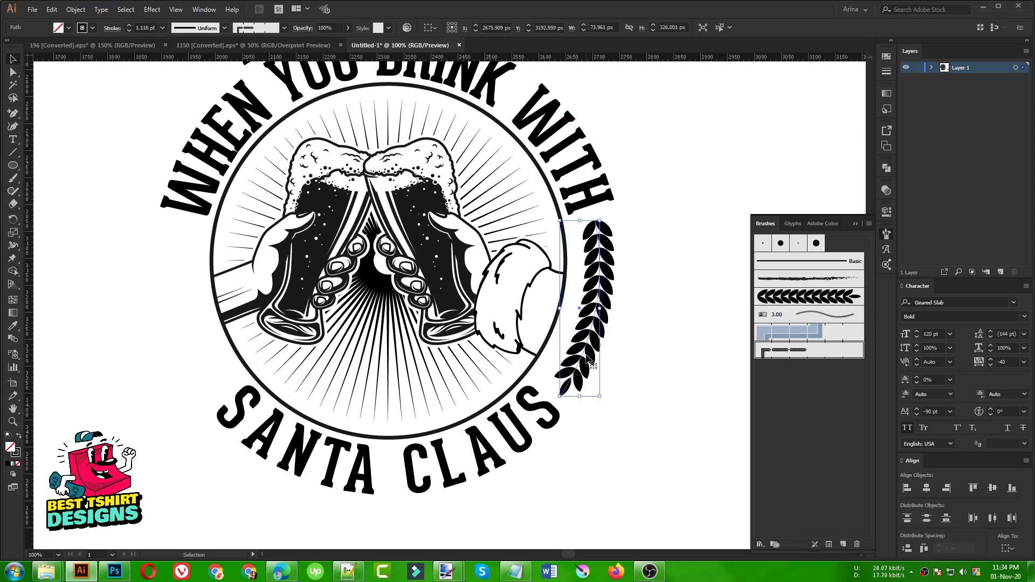
key("Left")
key("Left")
key("Left")
key("Left")
key("Left")
key("Left")
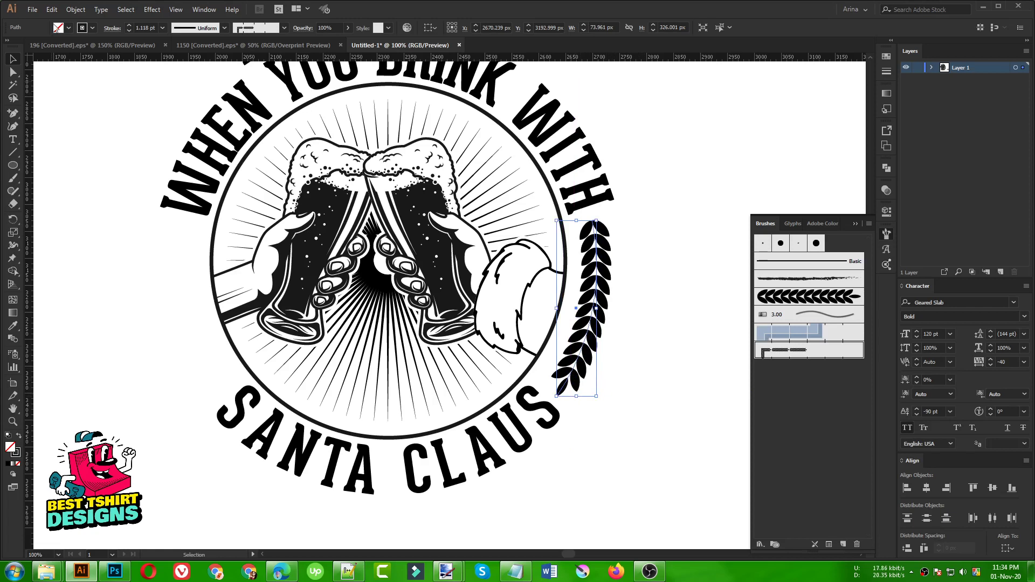
Expand the right leaf branch's appearance and place it on the left side of the ring, rotated to follow the curve.
left_click(76, 9)
left_click(86, 138)
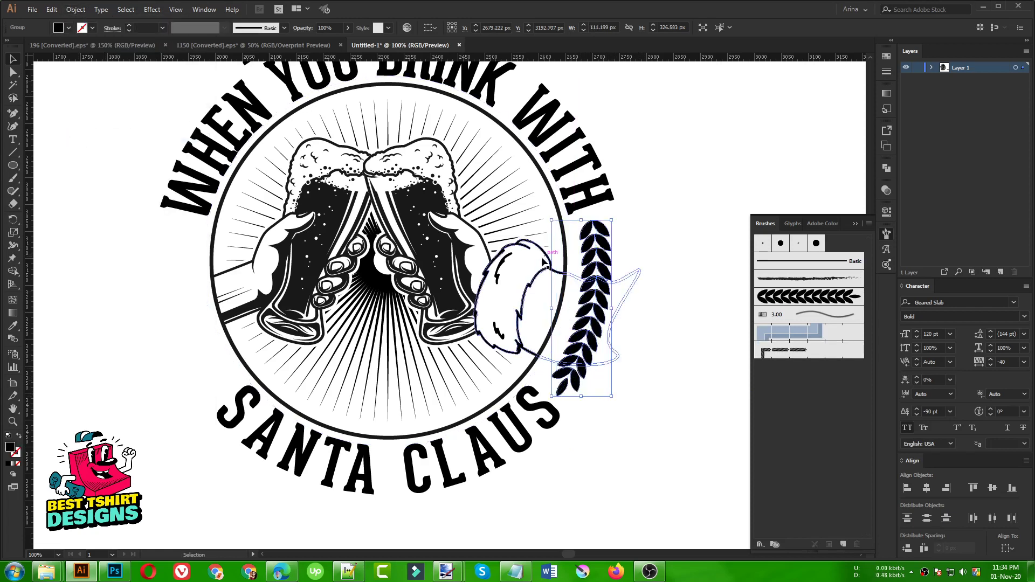
left_click_drag(619, 307, 212, 372)
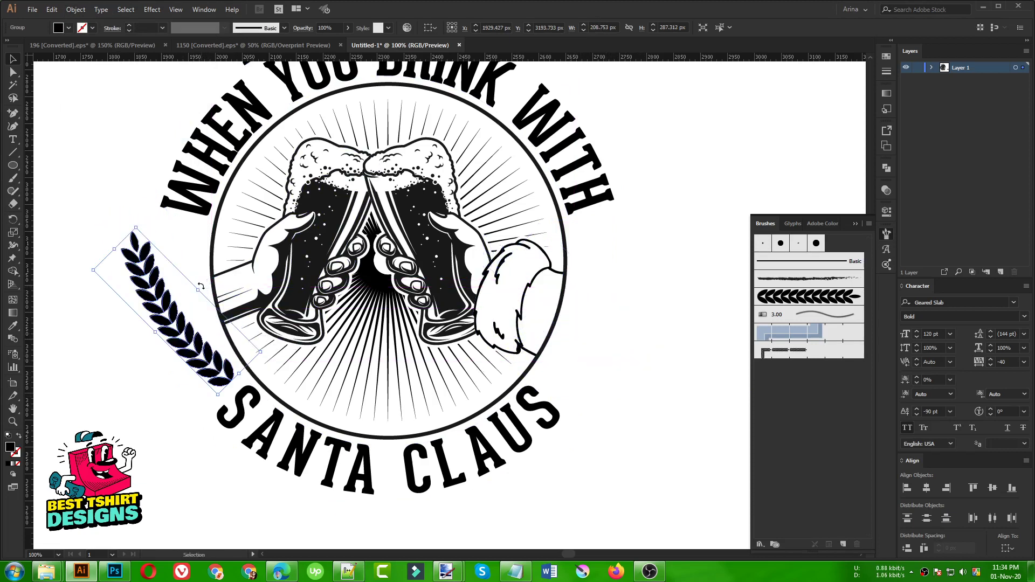
left_click_drag(211, 294, 164, 327)
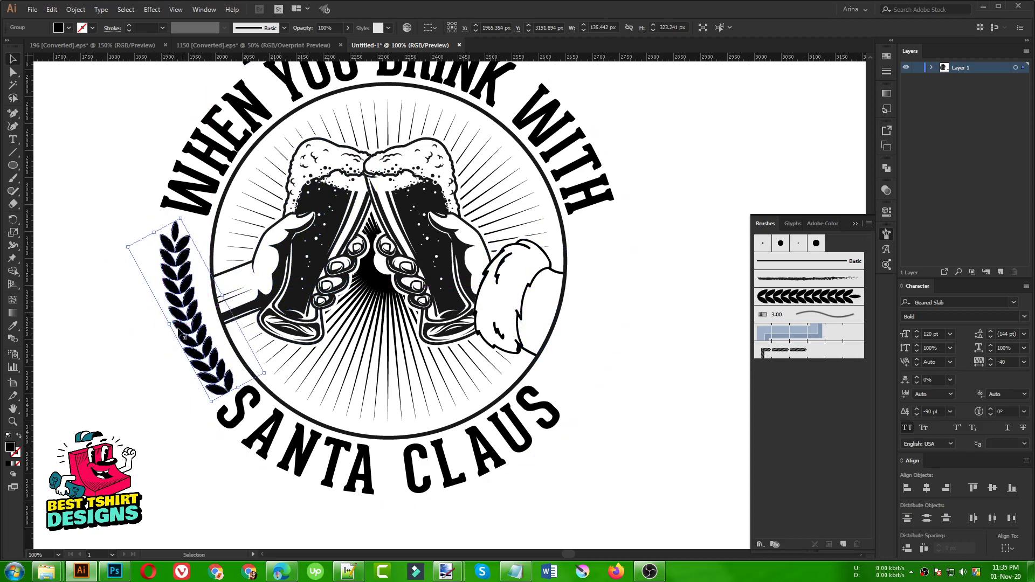
key("ctrl+equal")
key("ctrl+minus")
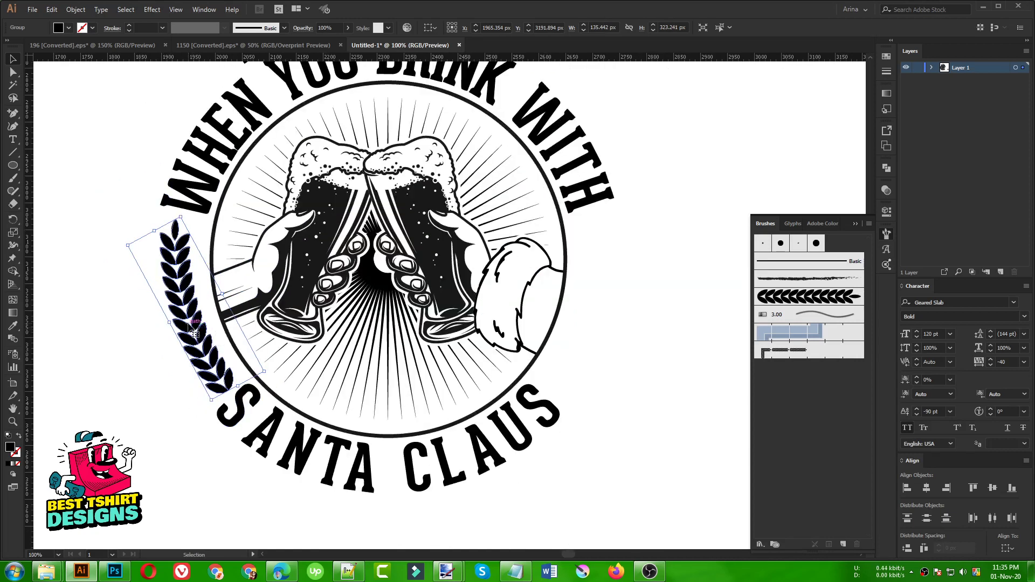
left_click_drag(237, 385, 236, 382)
left_click(122, 328)
key("ctrl+minus")
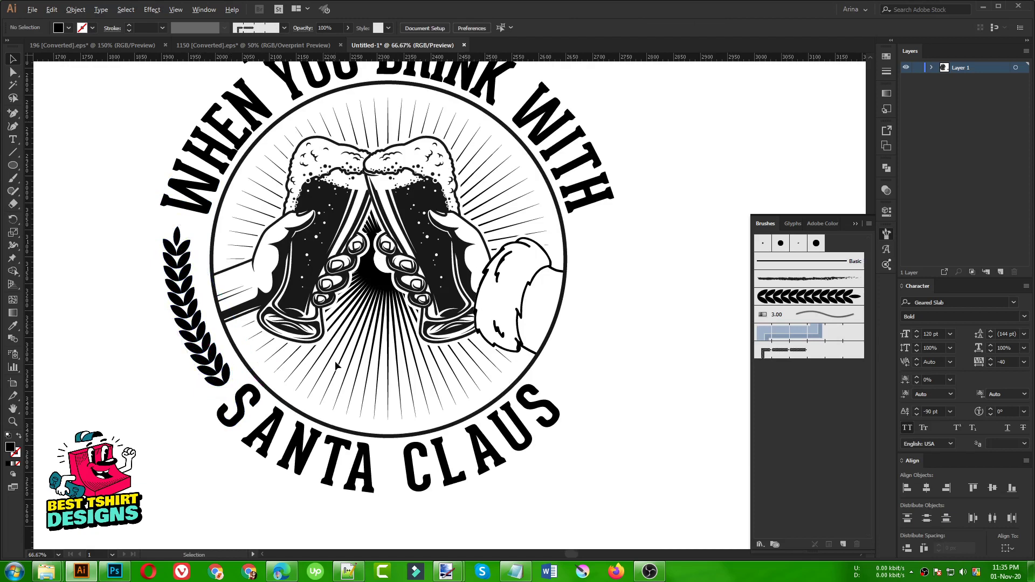
Undo the leaf-branch edits back to the plain stroked arcs on both sides of the ring.
key("ctrl+z")
key("ctrl+z")
key("ctrl+z")
key("ctrl+z")
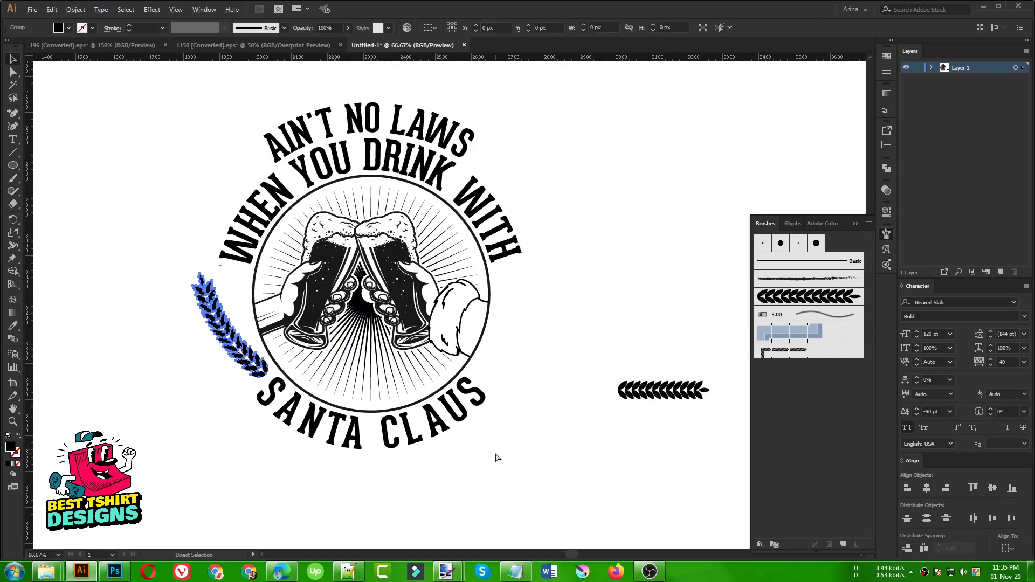
key("ctrl+z")
key("ctrl+z")
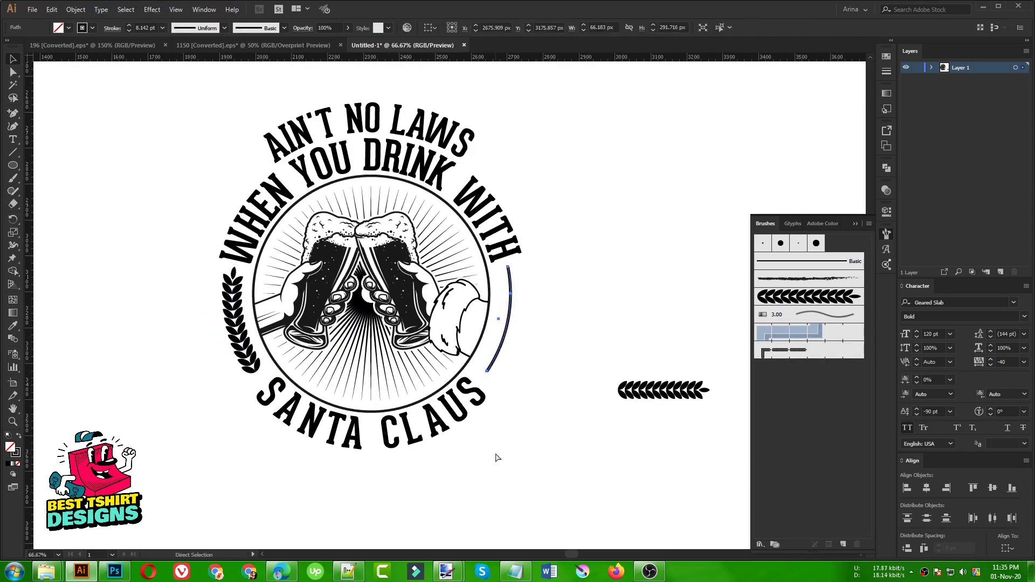
key("ctrl+z")
key("ctrl+z")
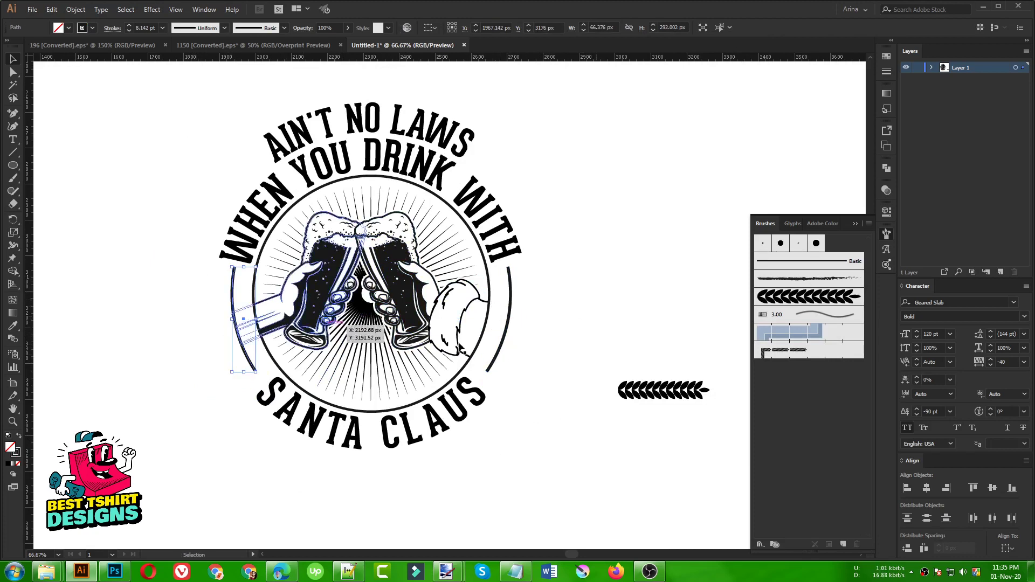
Apply Pattern Brush 1 with the leaf pattern to the left and right side arcs, each with a 1 pt stroke.
left_click(836, 349)
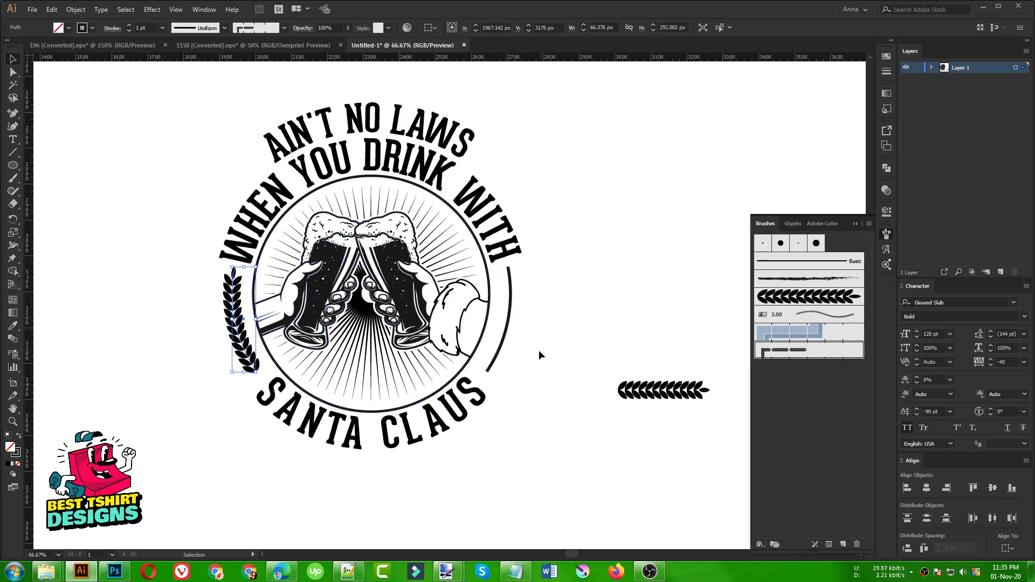
left_click(510, 335)
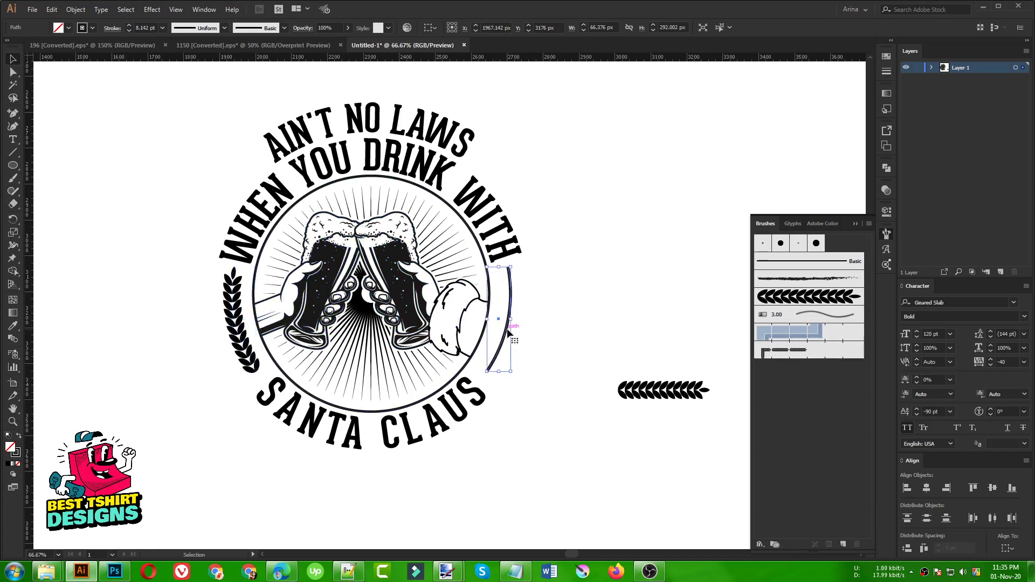
left_click(797, 353)
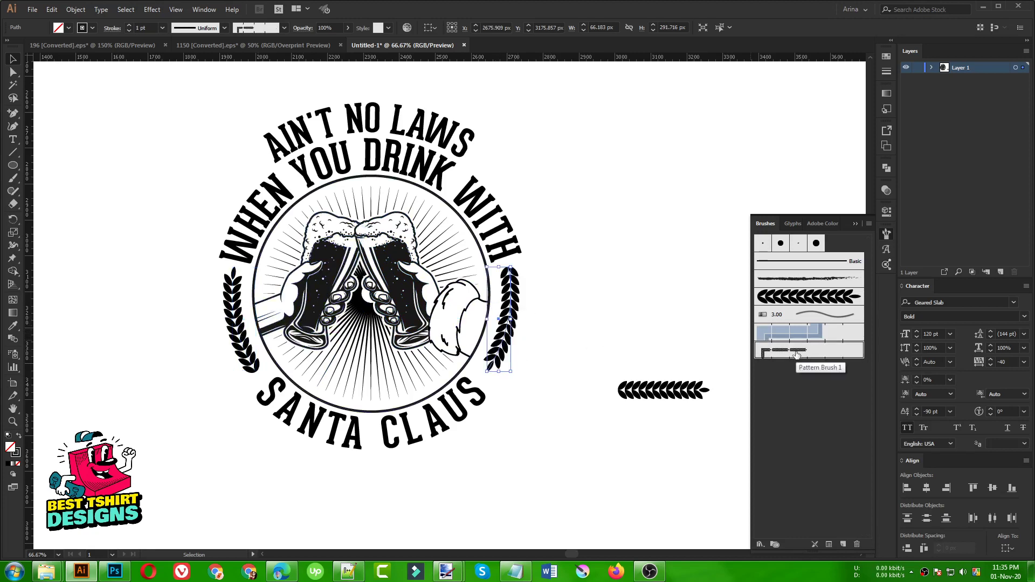
double_click(515, 300)
double_click(560, 321)
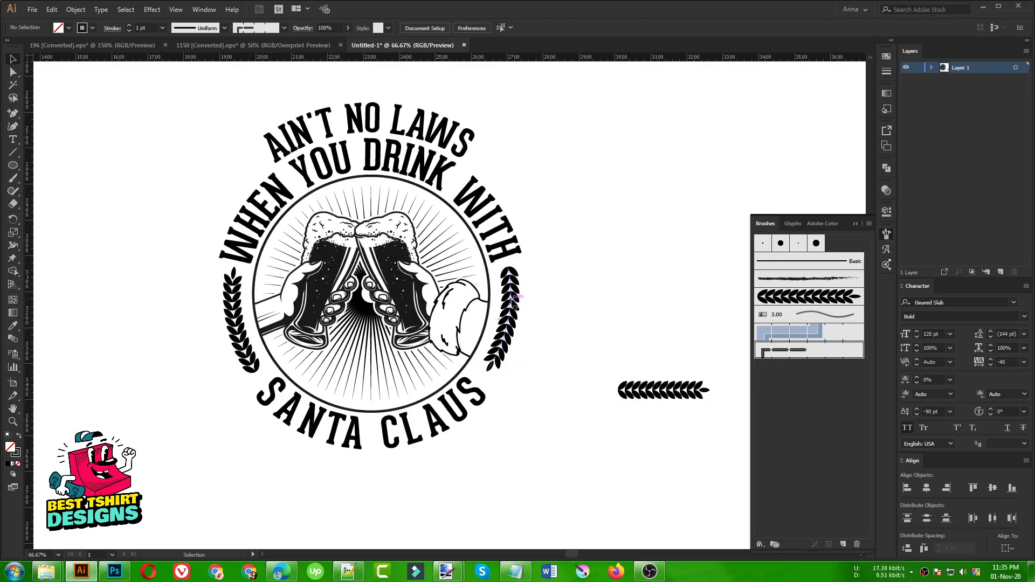
left_click(516, 308)
double_click(792, 351)
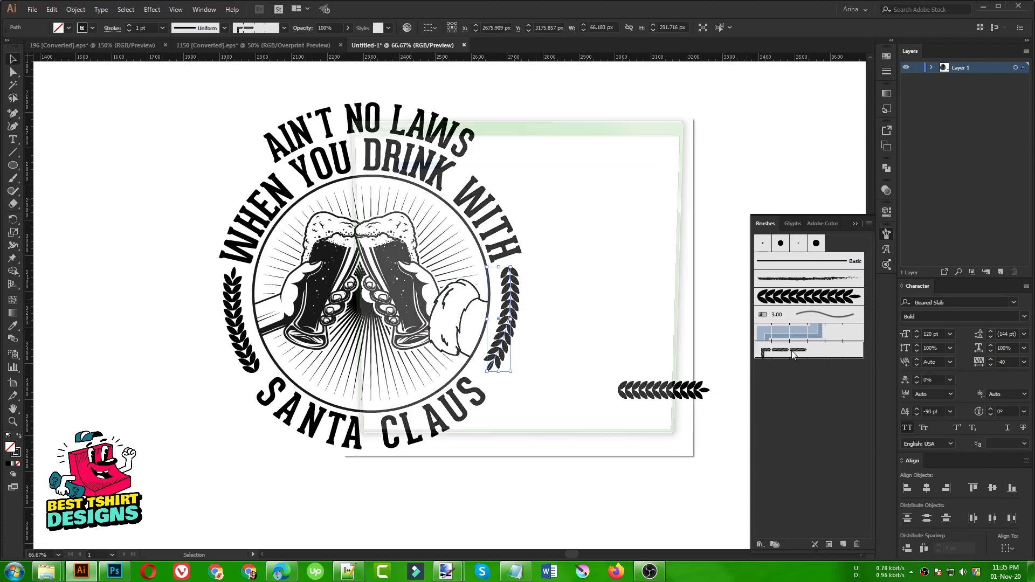
left_click(656, 428)
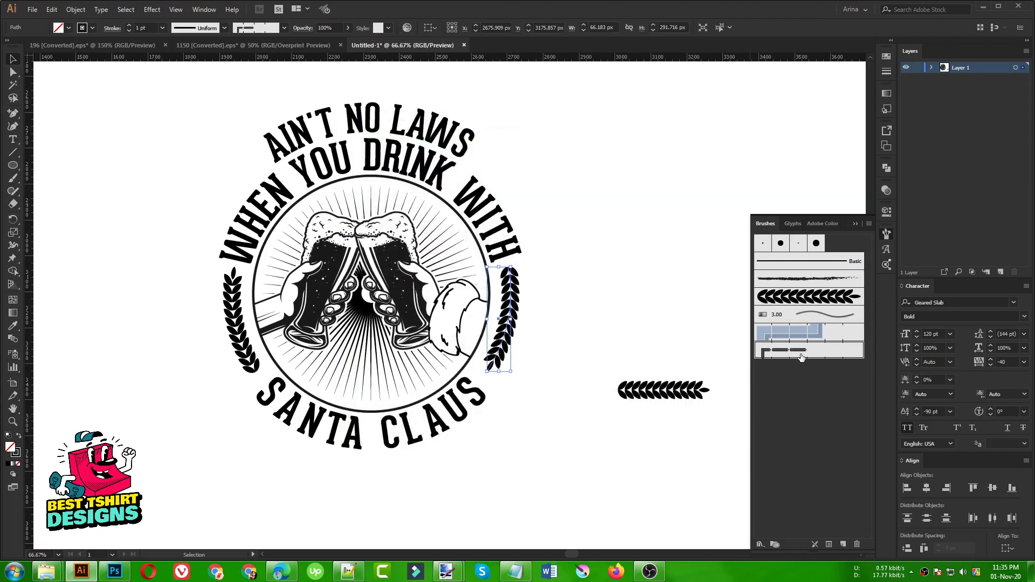
left_click(843, 544)
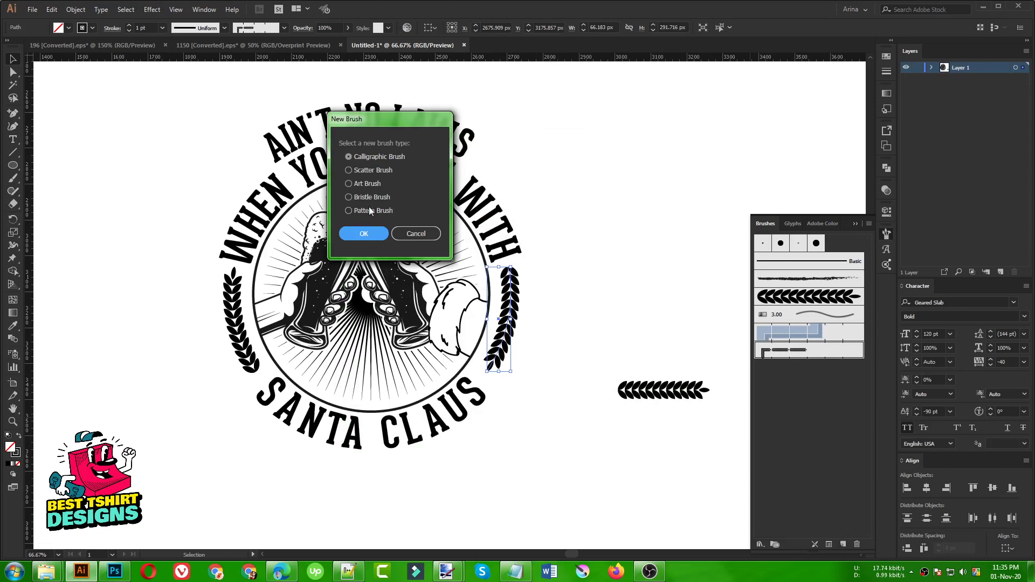
left_click(369, 210)
left_click(364, 232)
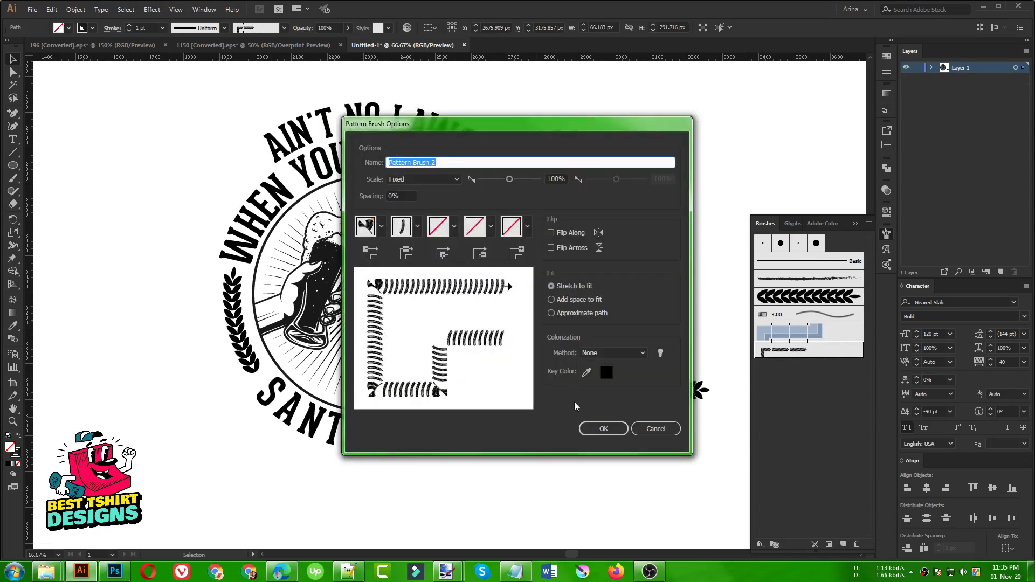
left_click(647, 428)
Flip the spare leaf branch horizontally so its tip faces left and make a second pattern brush from it.
left_click_drag(728, 420, 607, 365)
left_click_drag(718, 401, 575, 385)
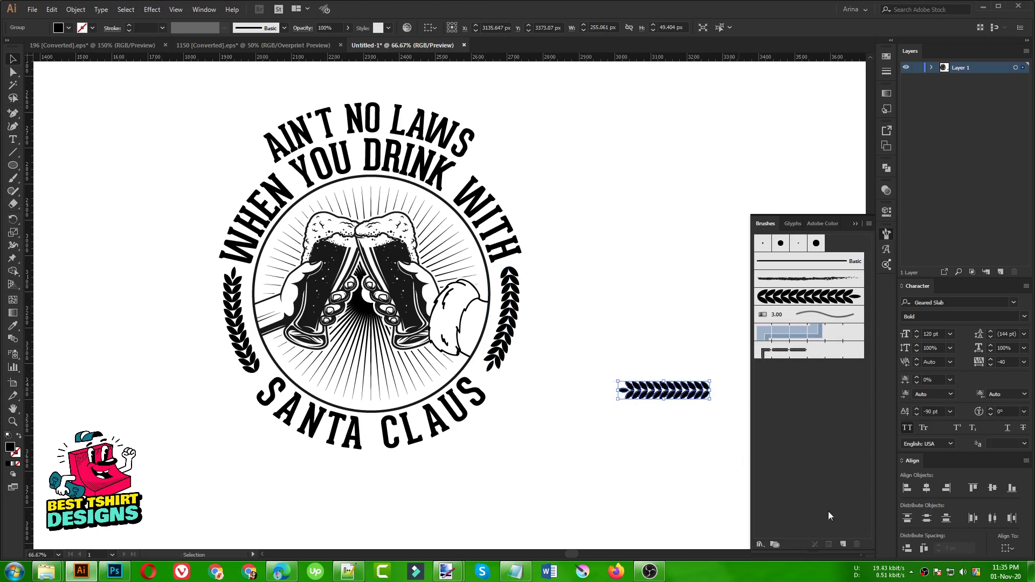
left_click(840, 542)
left_click(364, 210)
left_click(364, 232)
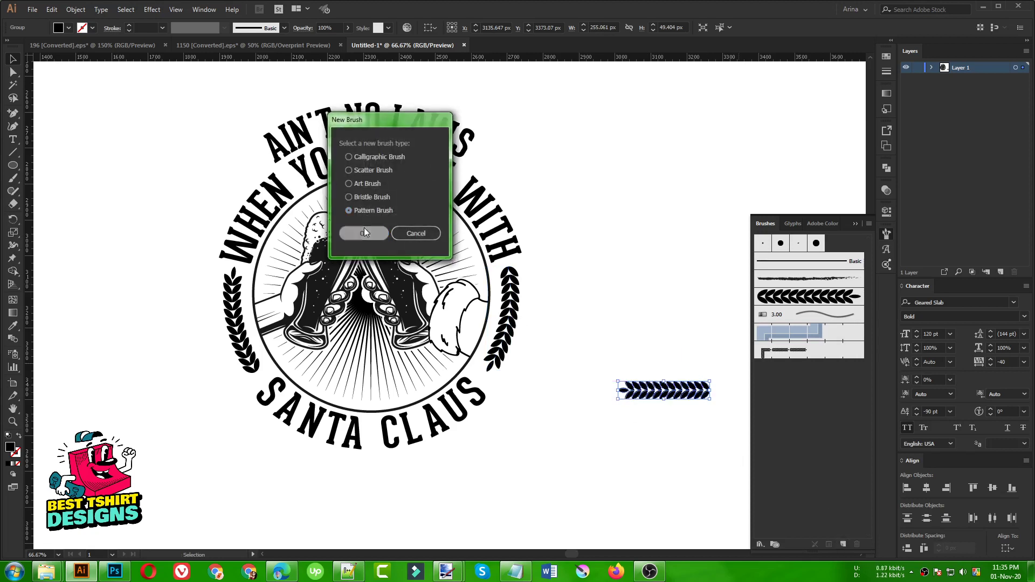
left_click(604, 429)
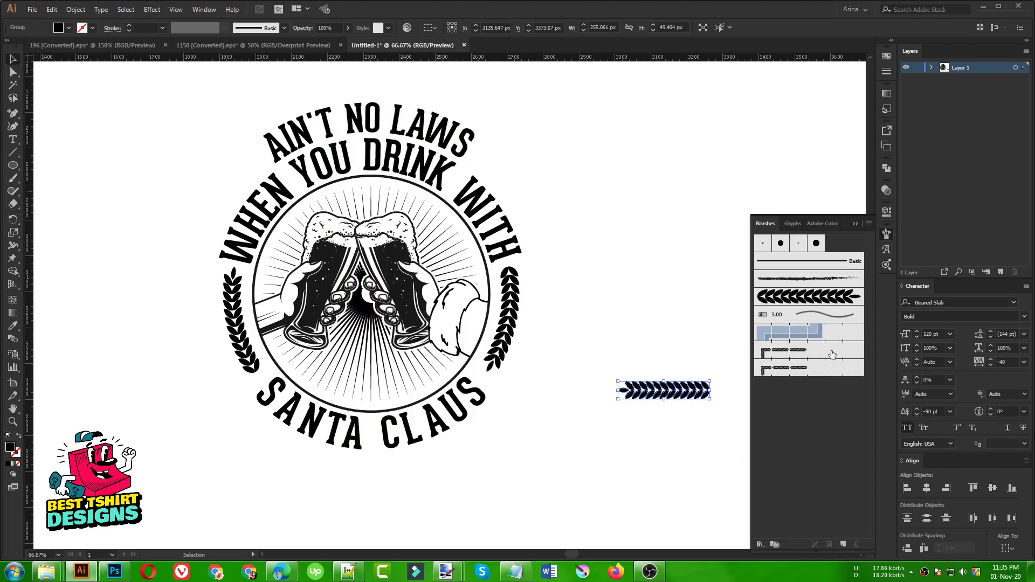
Apply the new flipped leaf pattern brush to the right side arc so it mirrors the left branch.
left_click(500, 318)
left_click(809, 350)
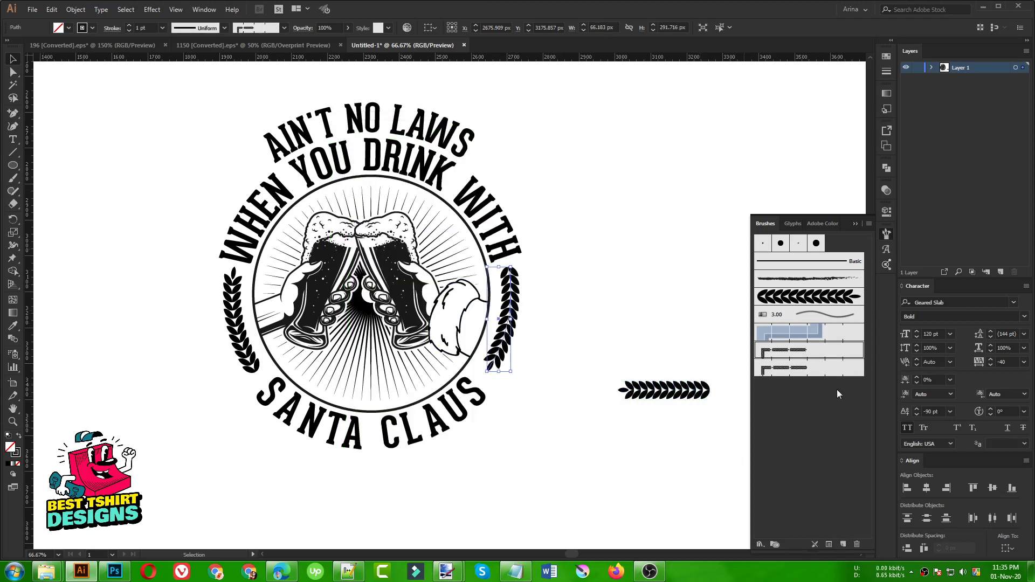
left_click(810, 370)
left_click(633, 309)
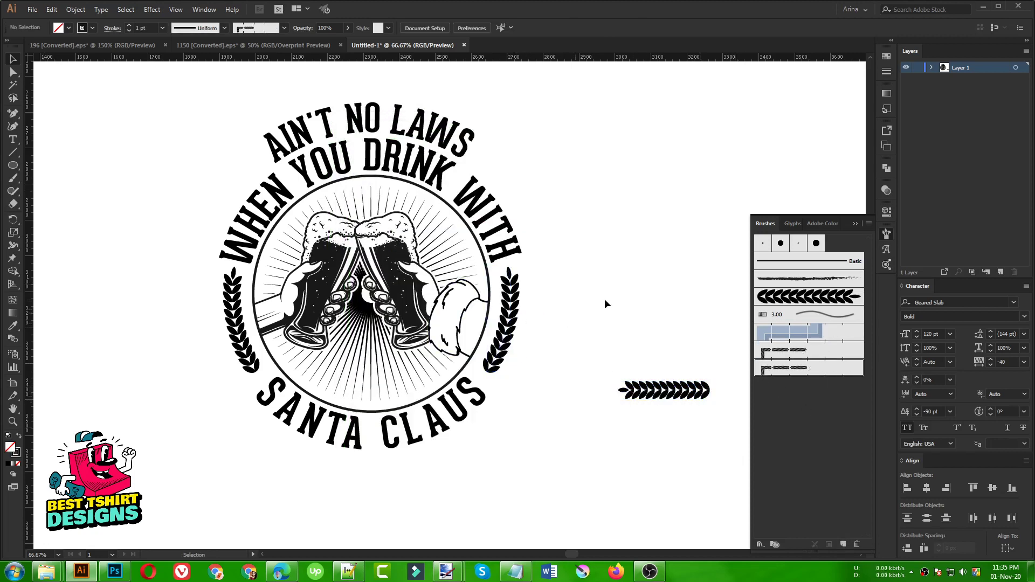
Delete the spare leaf branch beside the badge.
scroll(167, 181, "up", 1)
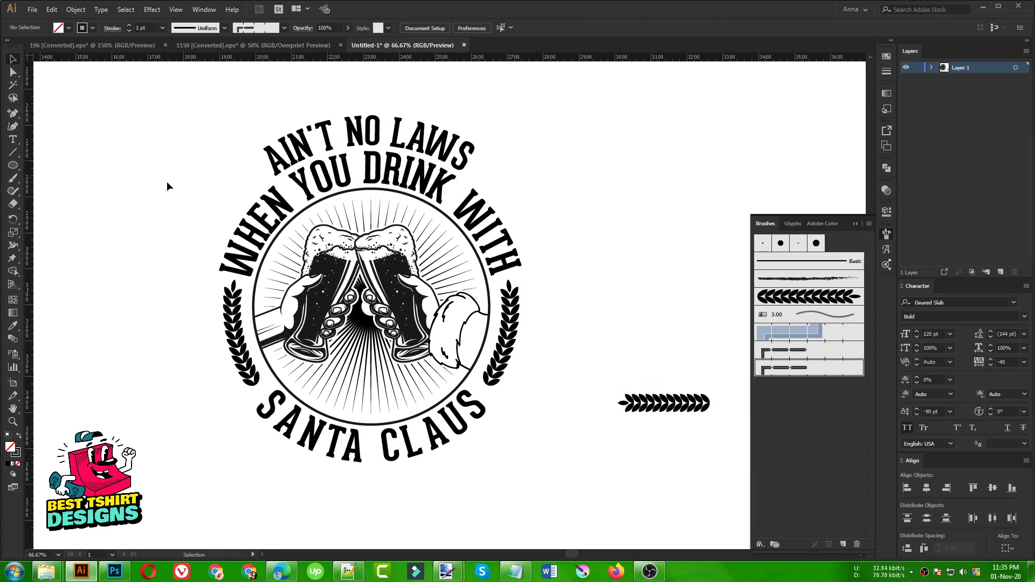
left_click_drag(608, 310, 689, 470)
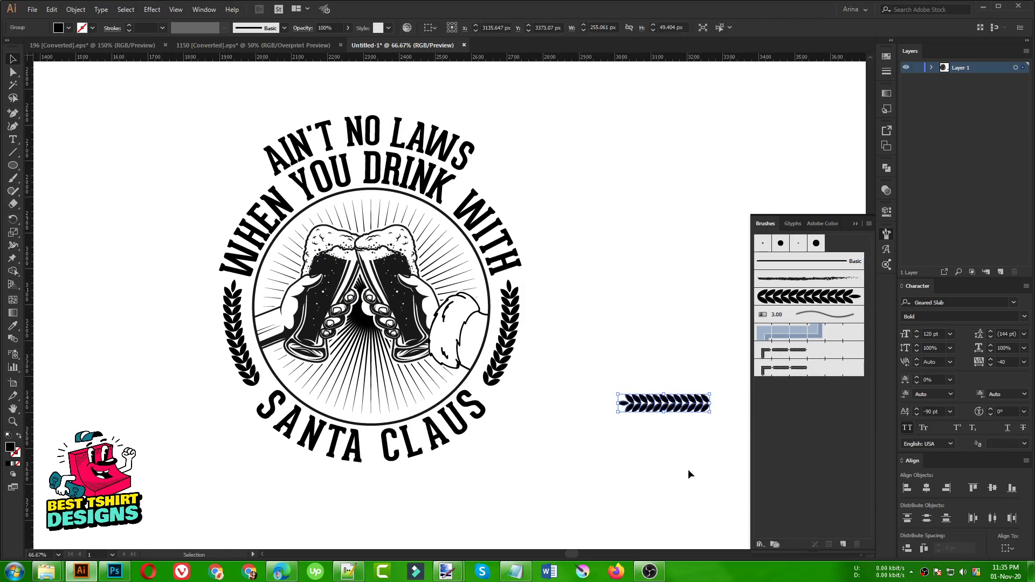
key("Delete")
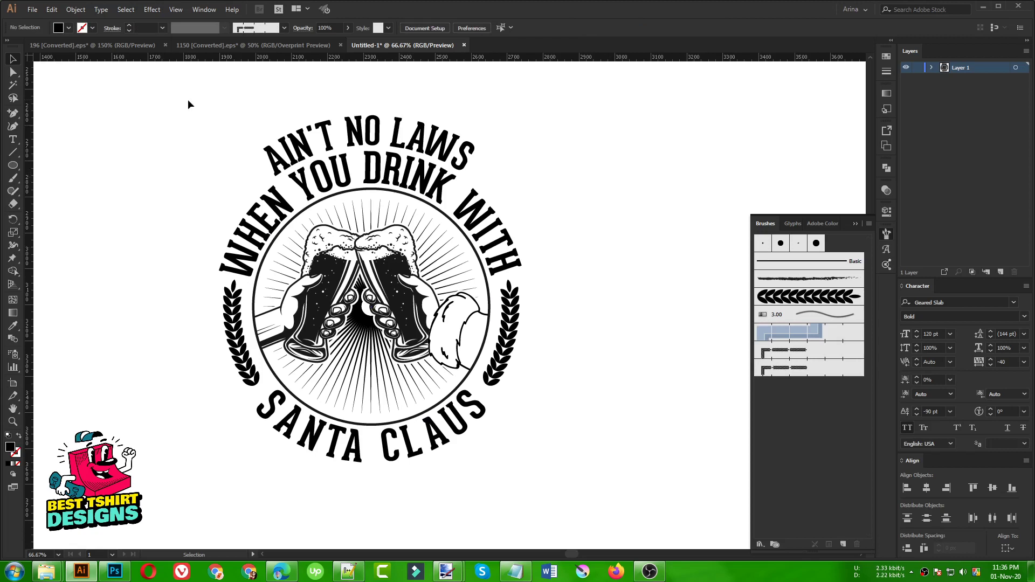
Select the whole badge with its slogans and leaf branches and place a duplicate beside the original.
left_click_drag(189, 105, 583, 514)
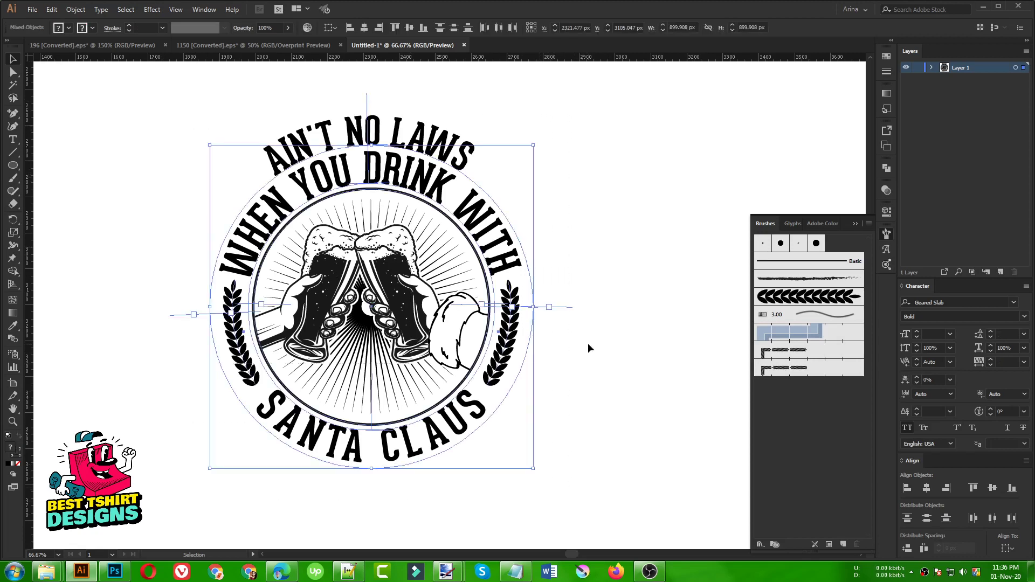
left_click_drag(155, 104, 553, 494)
scroll(598, 367, "down", 1)
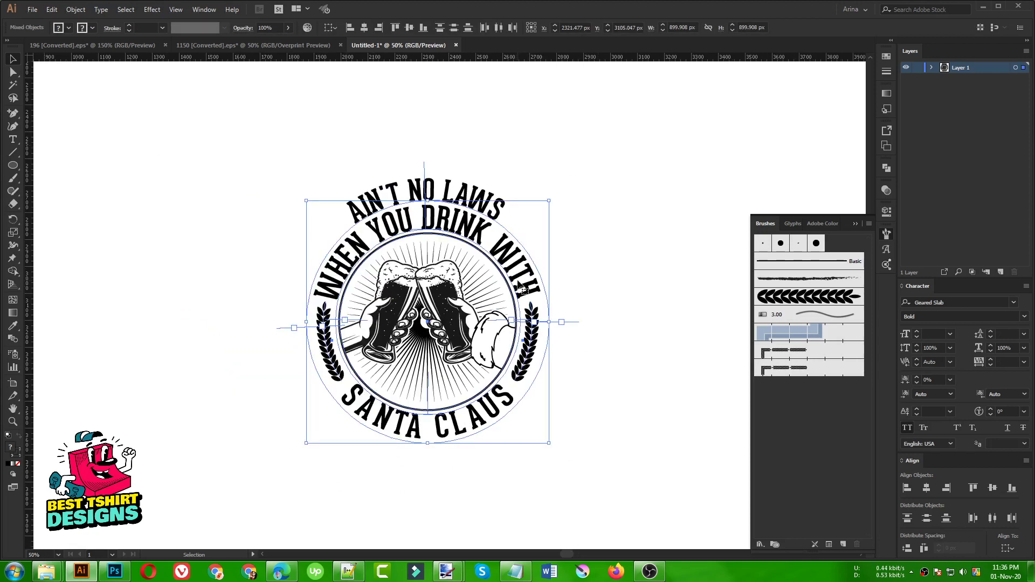
left_click_drag(519, 288, 599, 269)
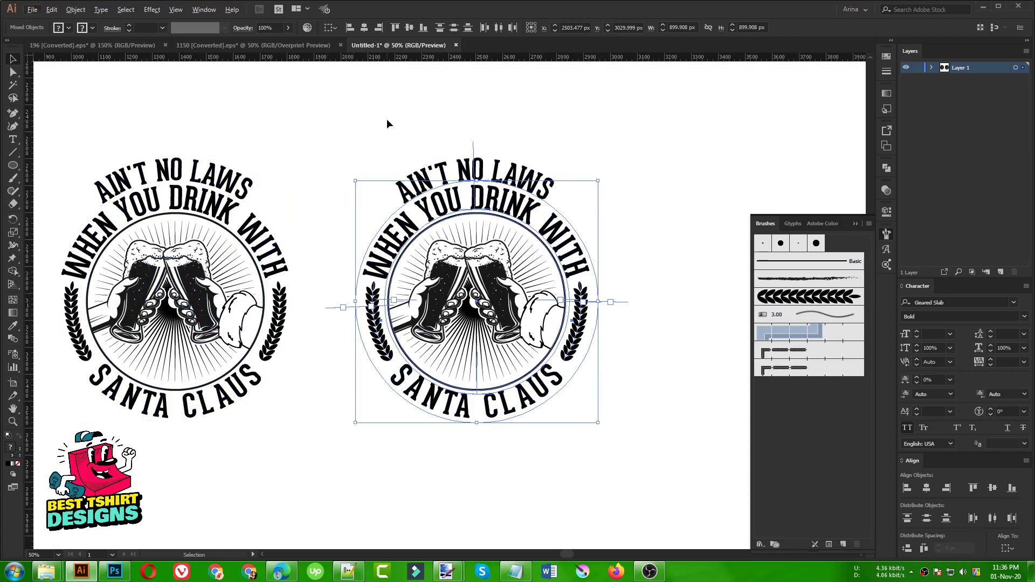
Expand the appearance of the selected right badge copy and expand its text, fills and strokes into outlines.
left_click(76, 9)
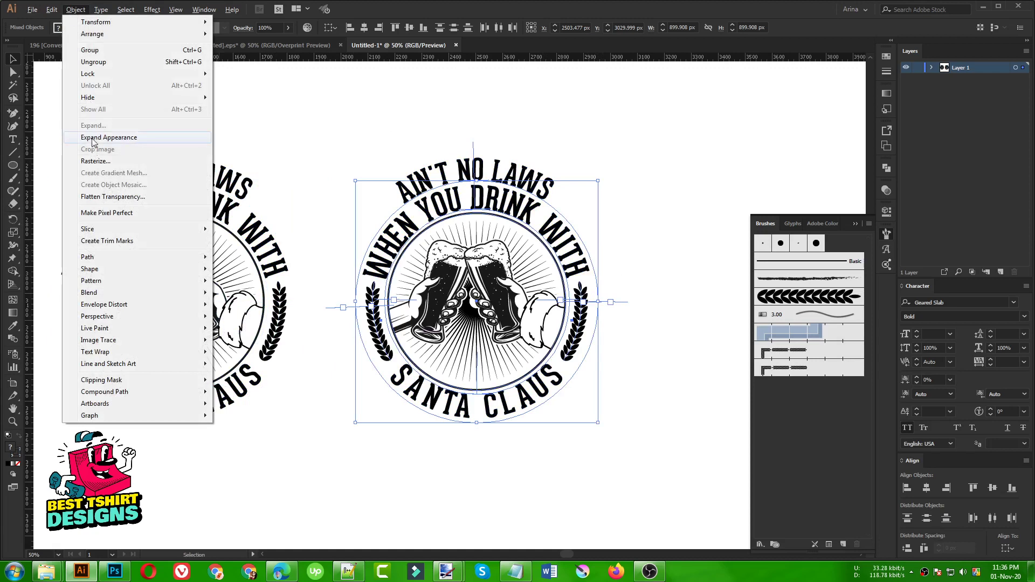
left_click(98, 137)
left_click(83, 10)
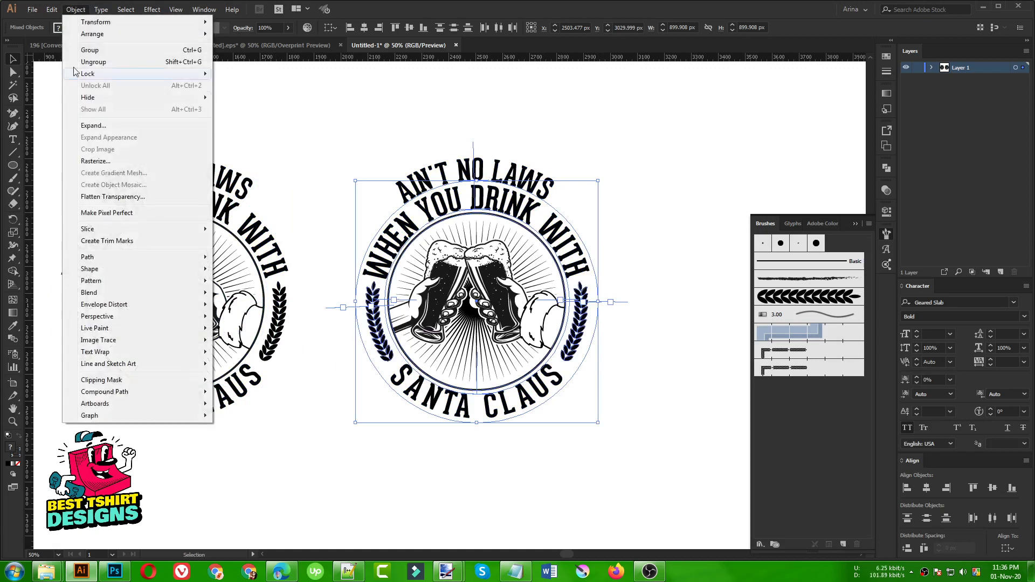
left_click(86, 126)
left_click(289, 314)
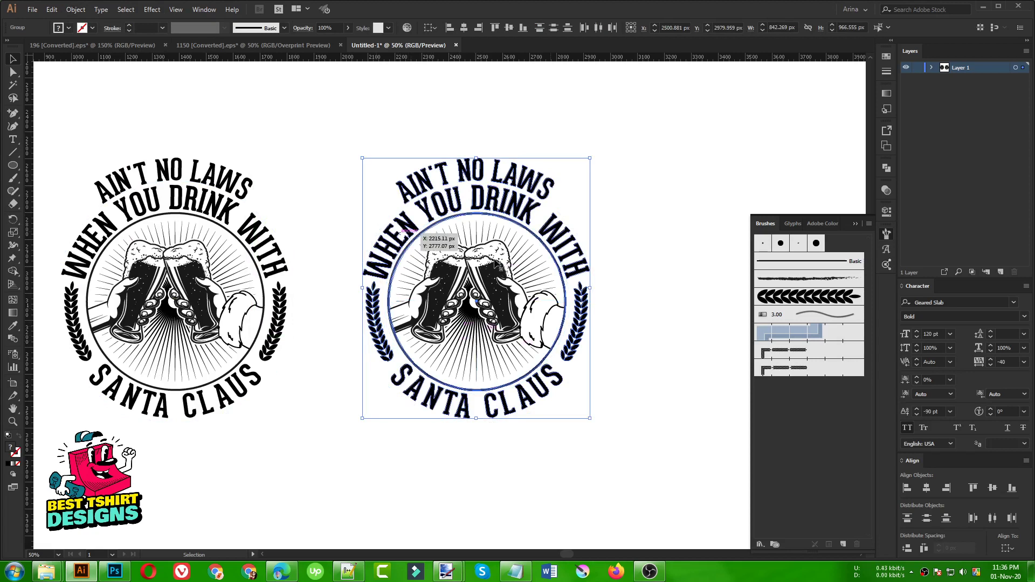
Isolate the beer-toast hands group inside the right badge's clip group and draw a black rectangle about 1032 by 624 px over it.
left_click(651, 275)
scroll(651, 290, "up", 2)
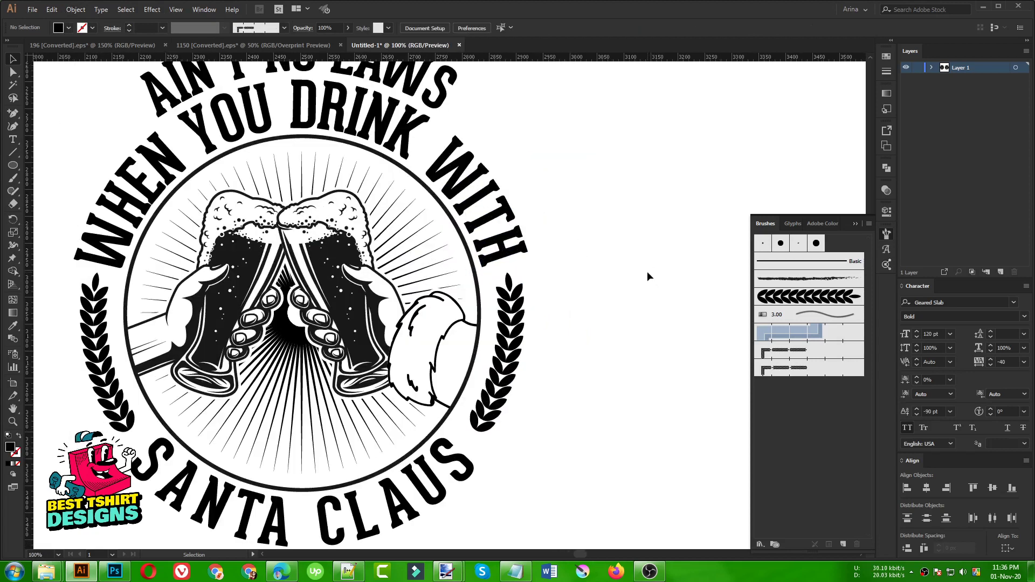
double_click(342, 319)
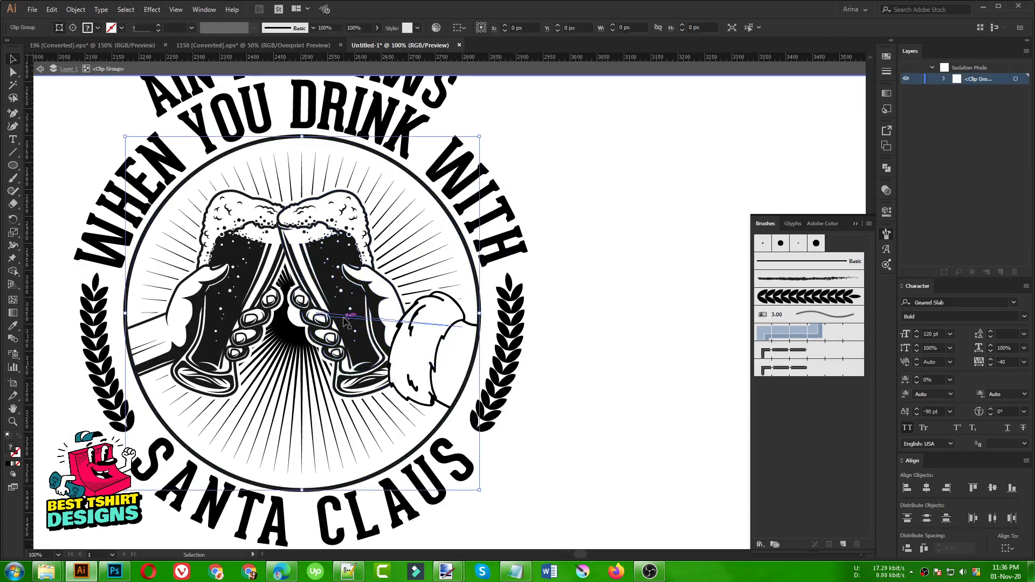
left_click(325, 291)
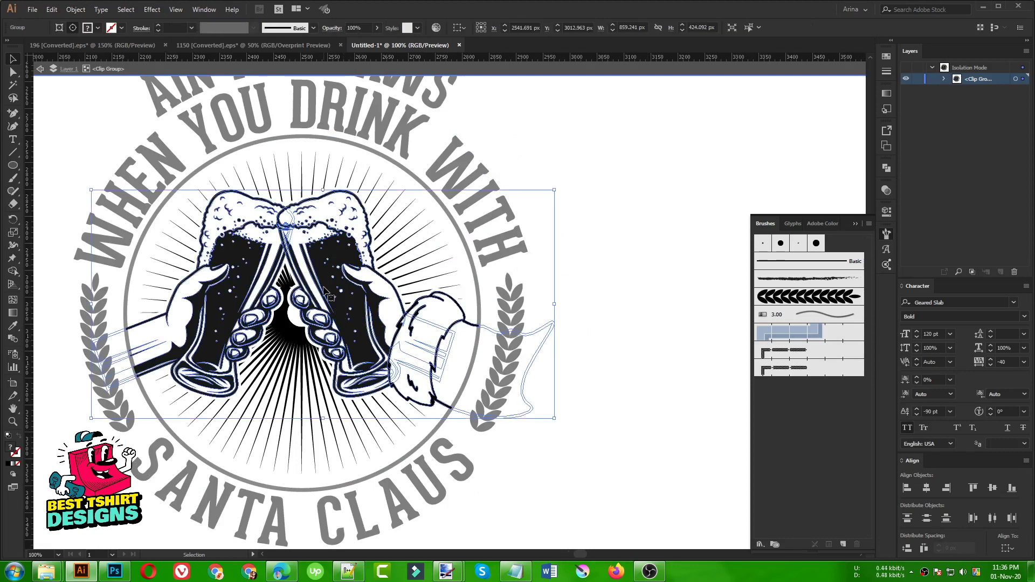
double_click(325, 291)
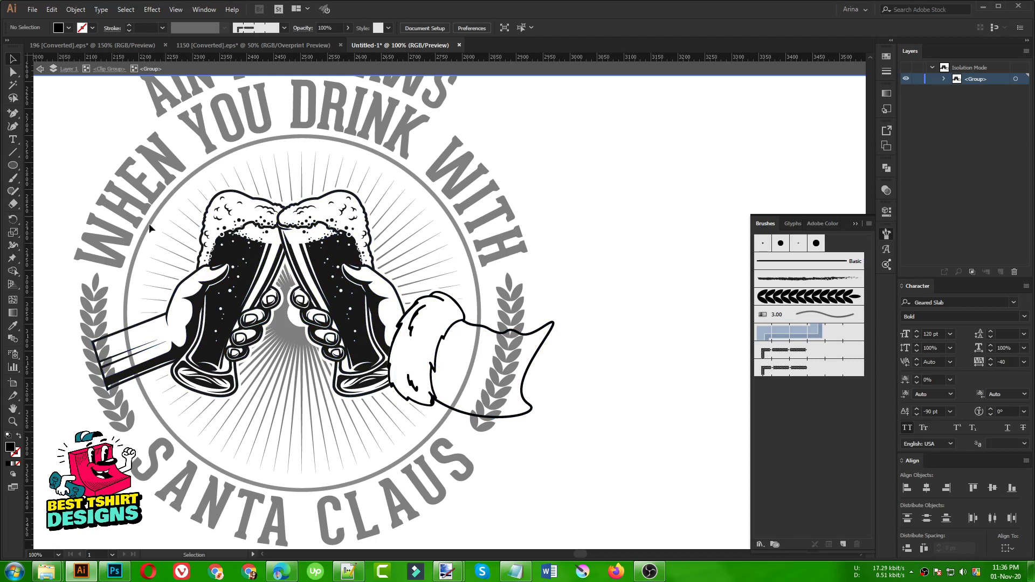
left_click_drag(15, 167, 614, 483)
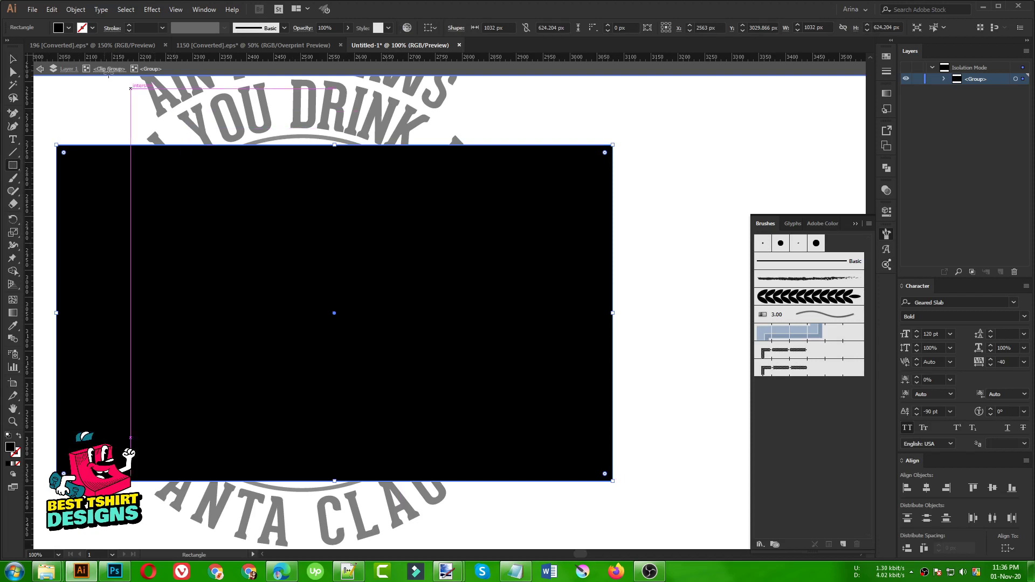
Fill the black rectangle over the beer-toast hands with orange.
left_click(68, 27)
left_click(7, 55)
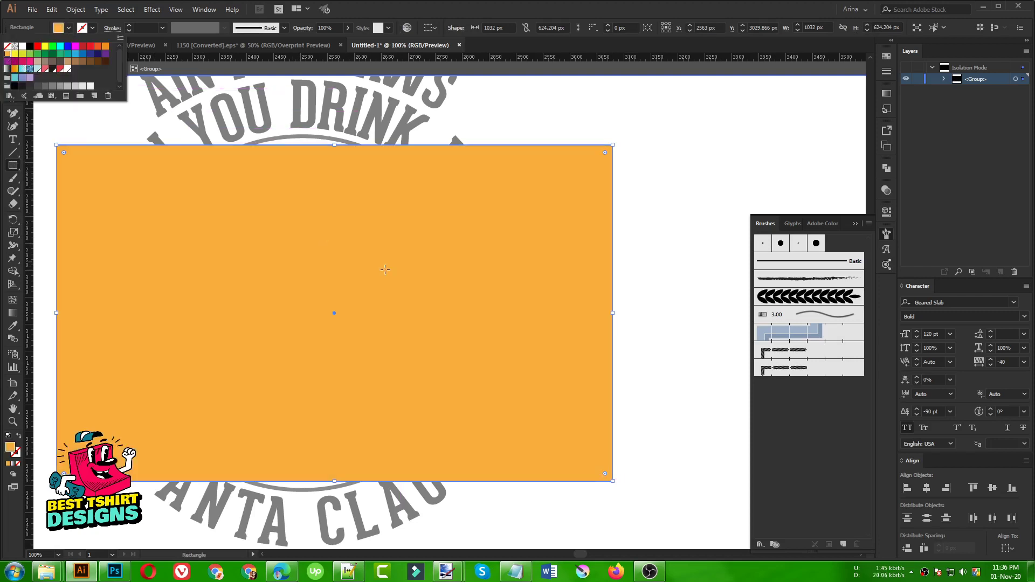
key("ctrl+z")
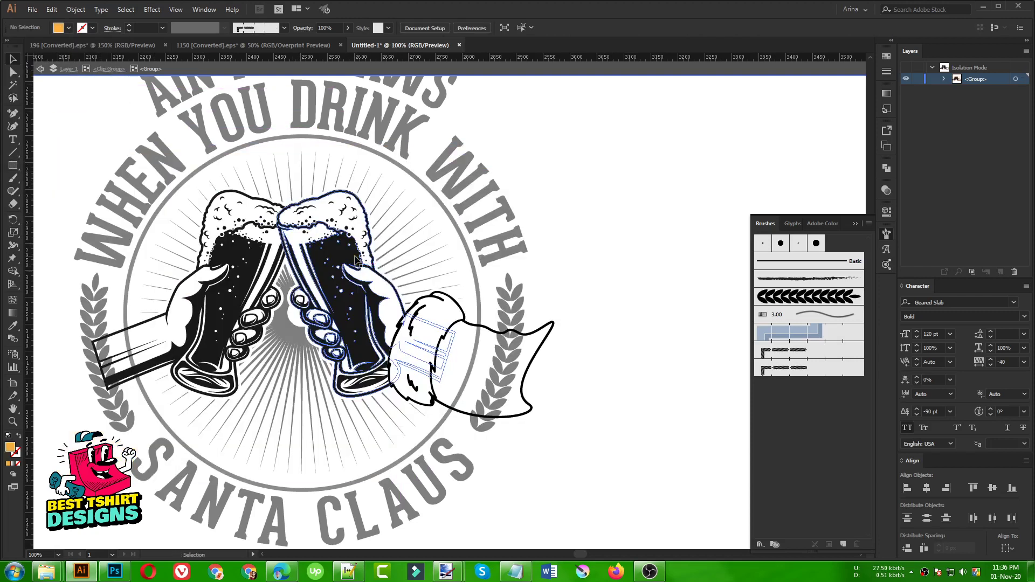
left_click(364, 308)
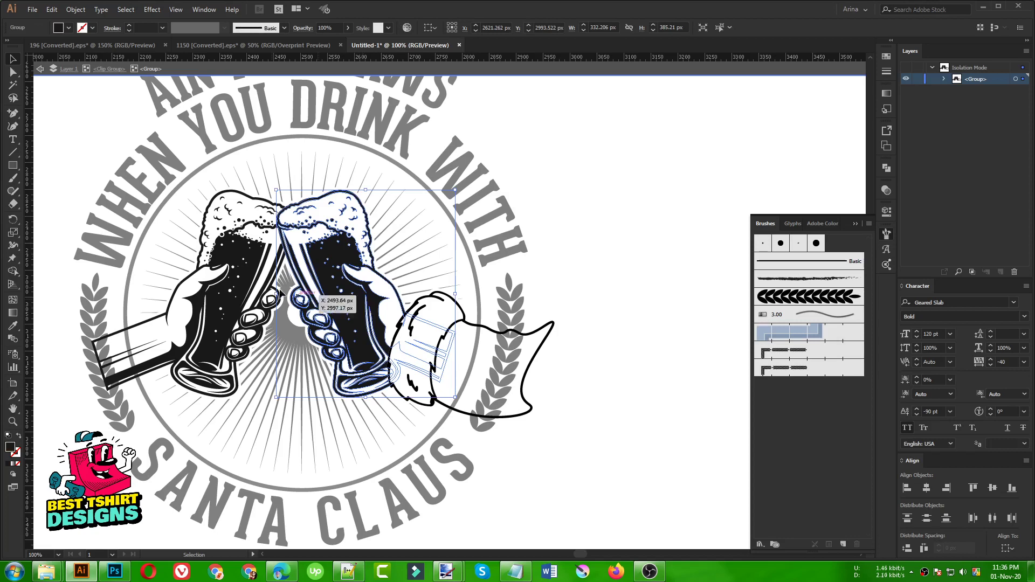
left_click(254, 280, "shift")
key("a")
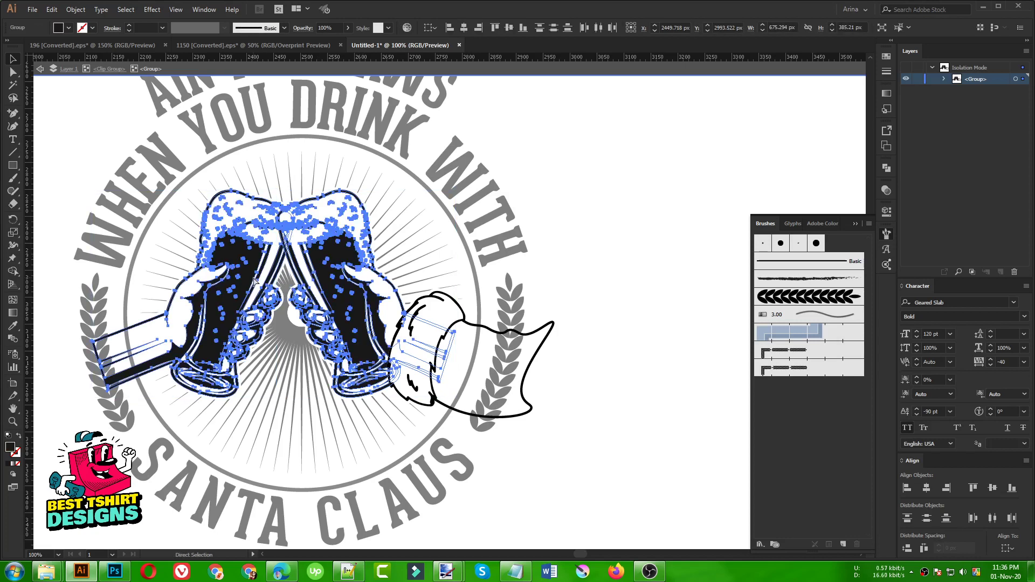
key("v")
Restore the orange rectangle behind the beer-toast hands and remove its area outside the hands' outline with Shape Builder.
key("ctrl+shift+z")
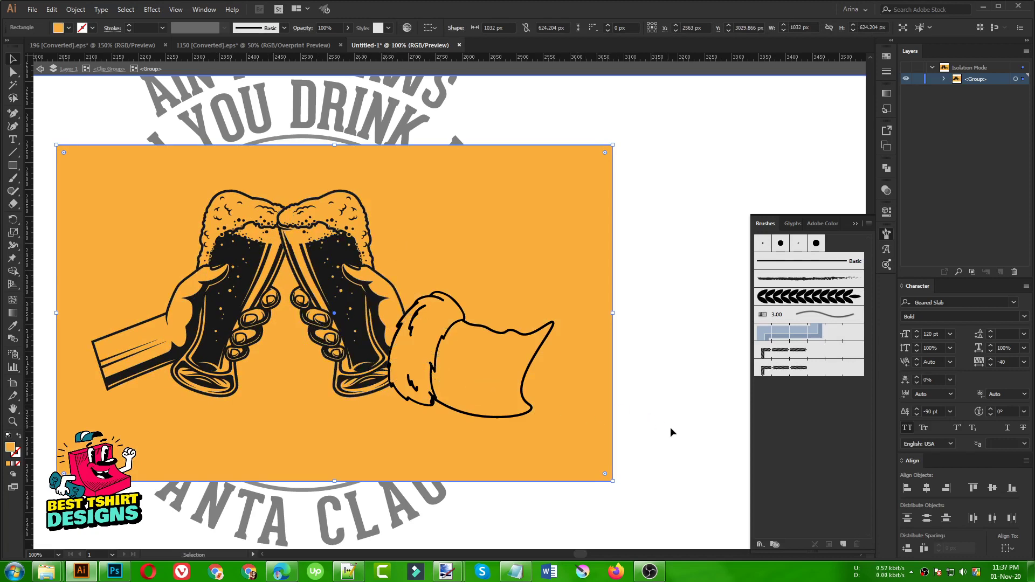
left_click_drag(671, 427, 127, 172)
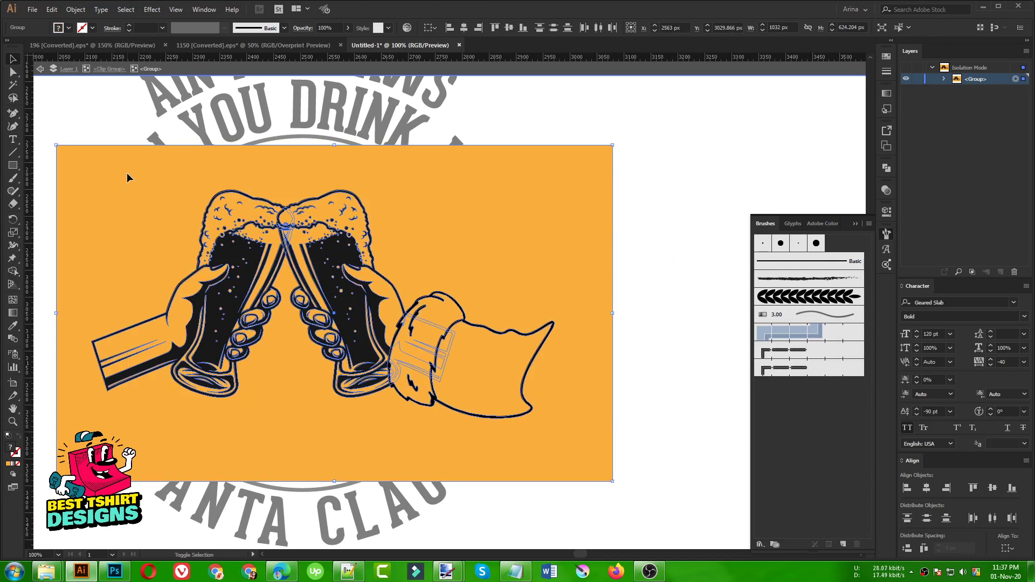
key("shift+m")
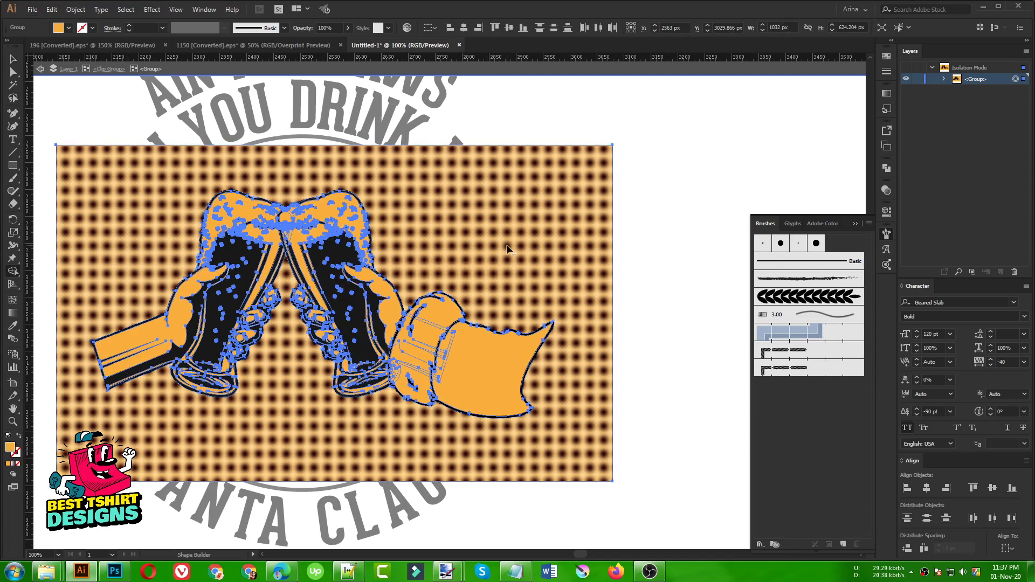
left_click(506, 249, "alt")
key("v")
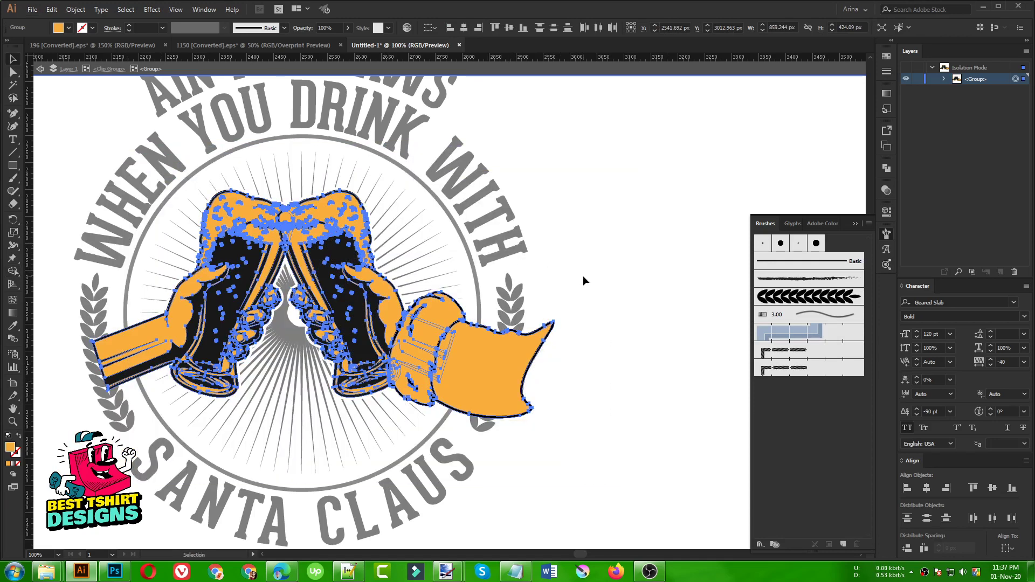
left_click(584, 276)
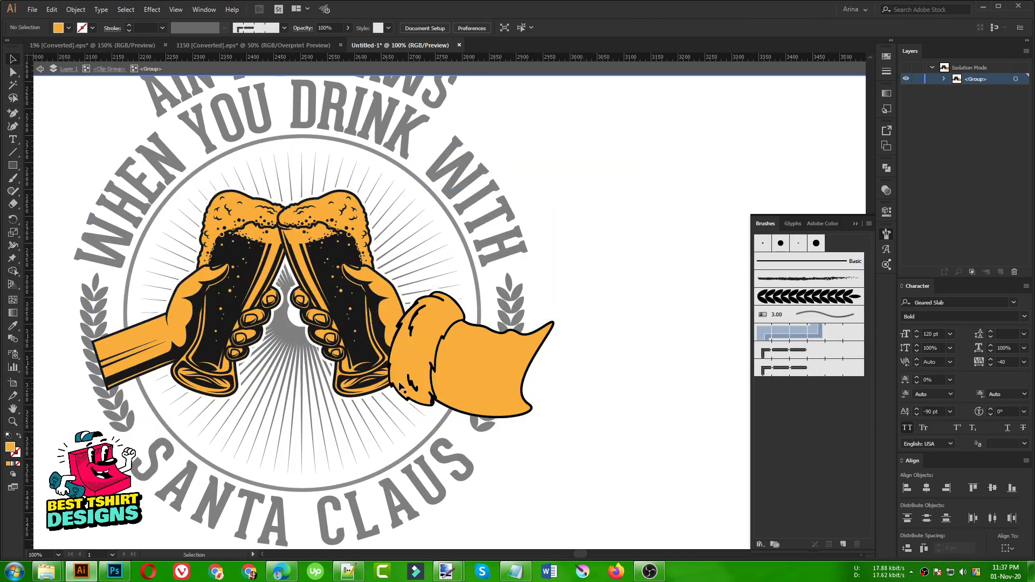
Fill the fur cuff of the Santa sleeve group with white using Live Paint.
left_click(526, 382)
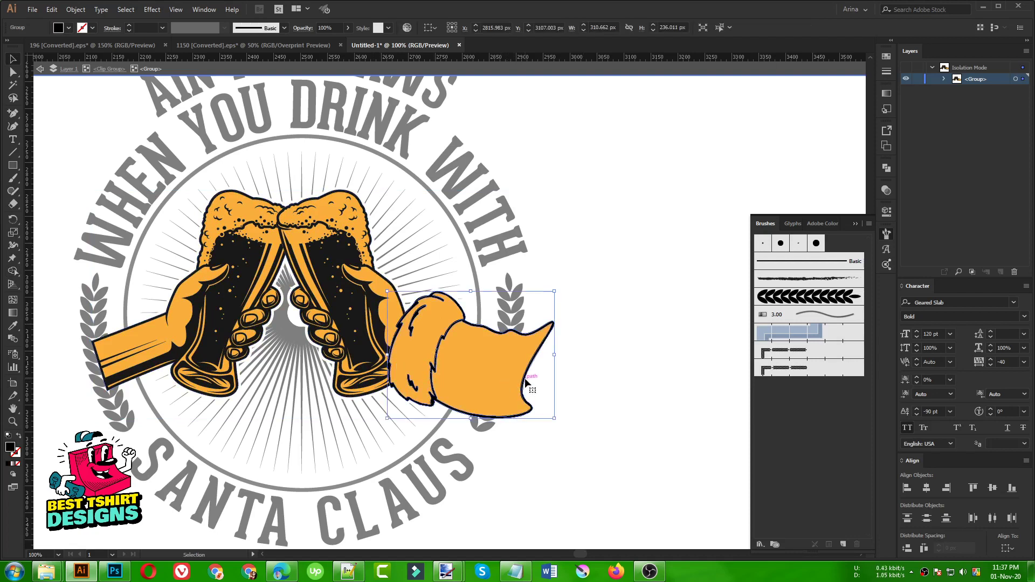
key("ctrl+shift+b")
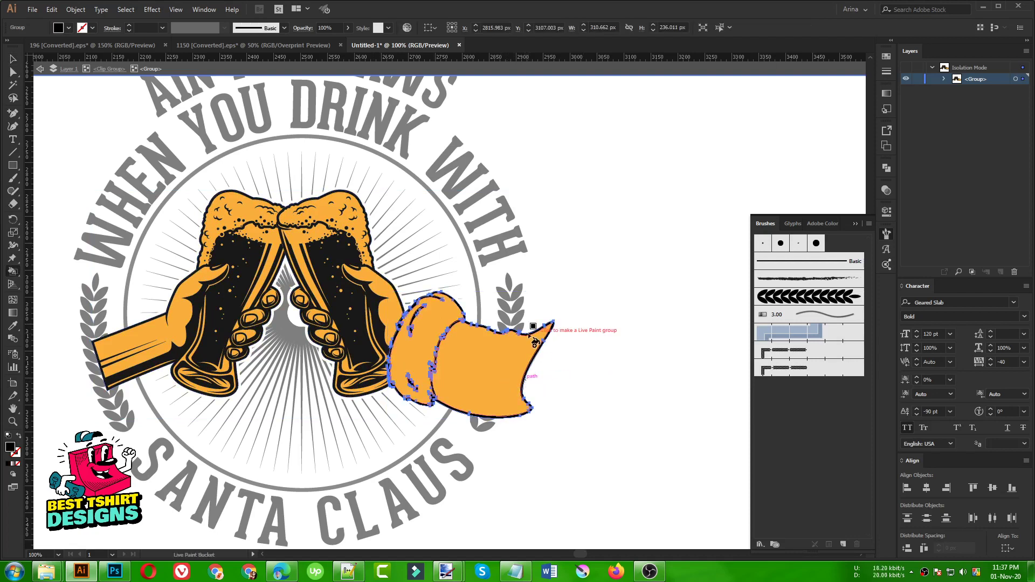
left_click(69, 27)
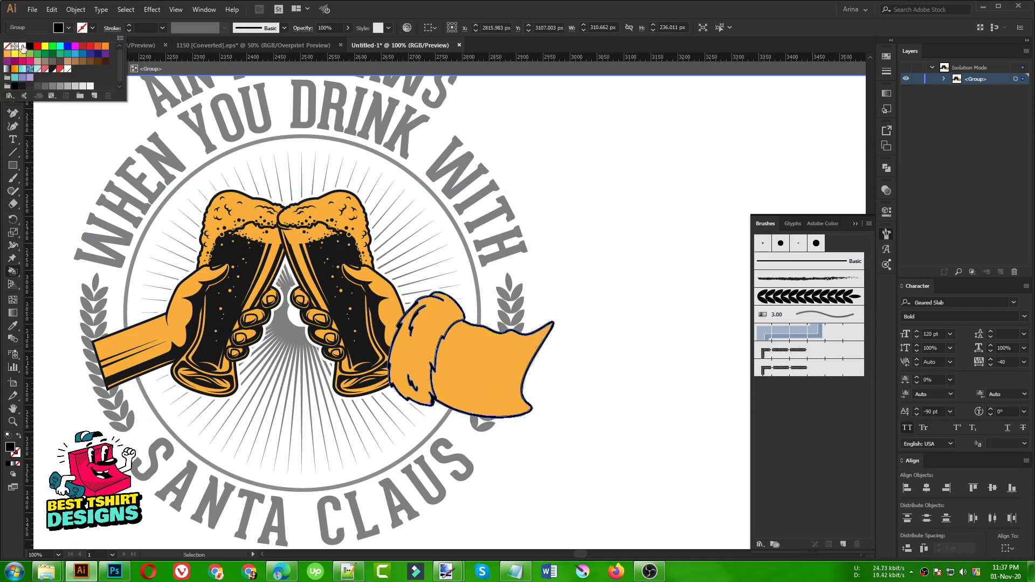
left_click(22, 47)
left_click(425, 352)
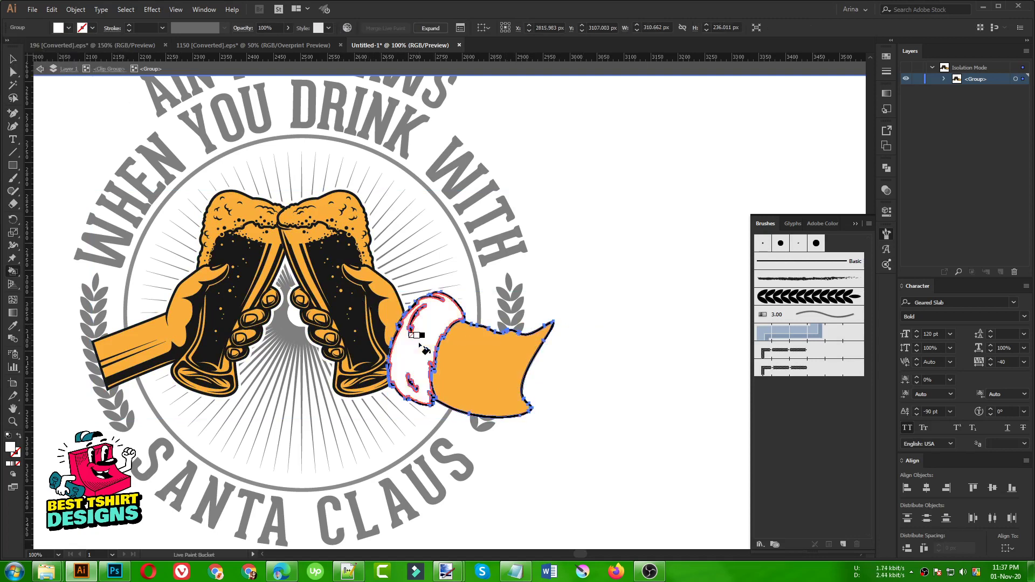
Fill the cloth part of the Santa sleeve with red R=237 G=28 B=36 using Live Paint.
left_click(69, 28)
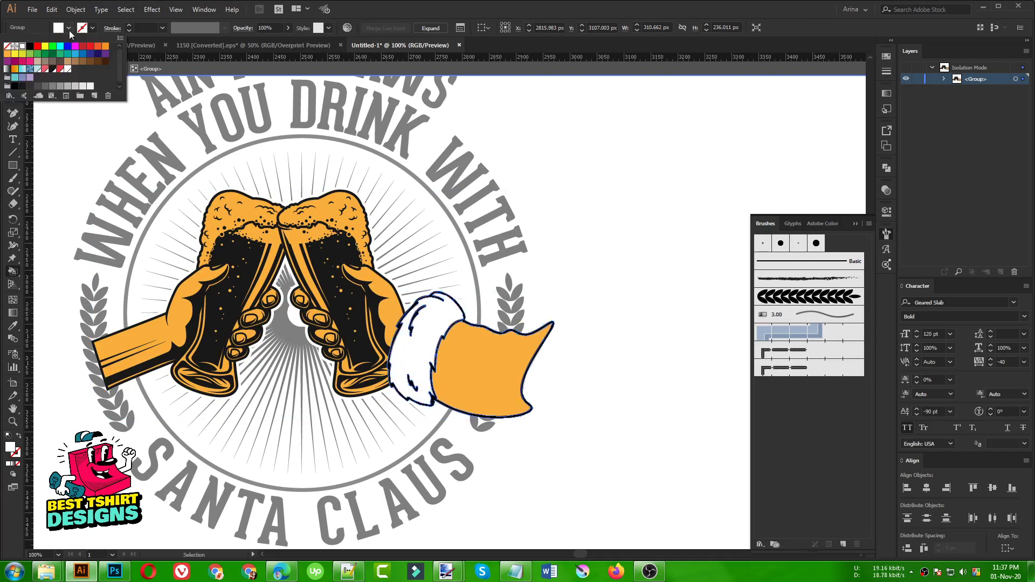
left_click(90, 46)
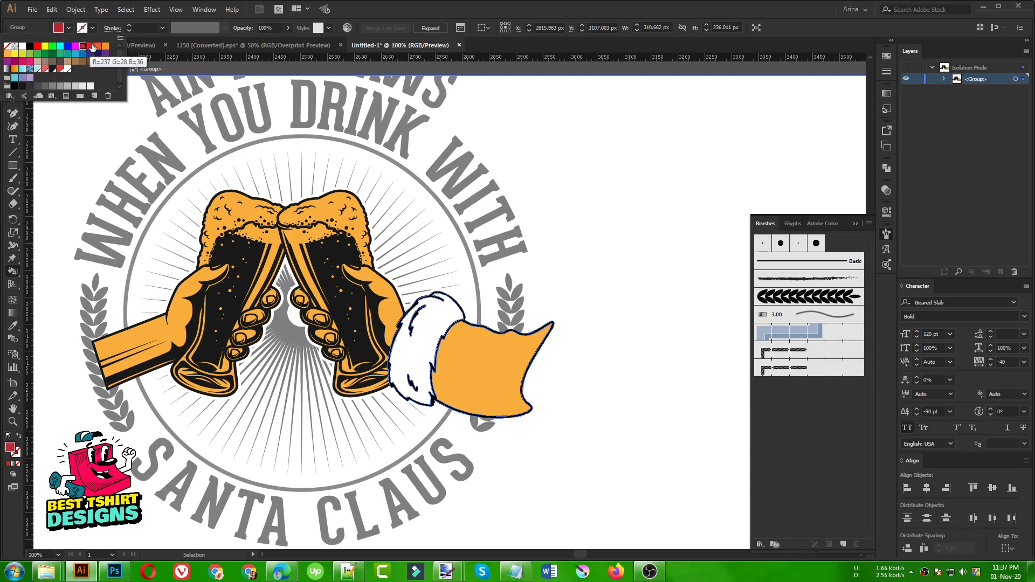
left_click(490, 352)
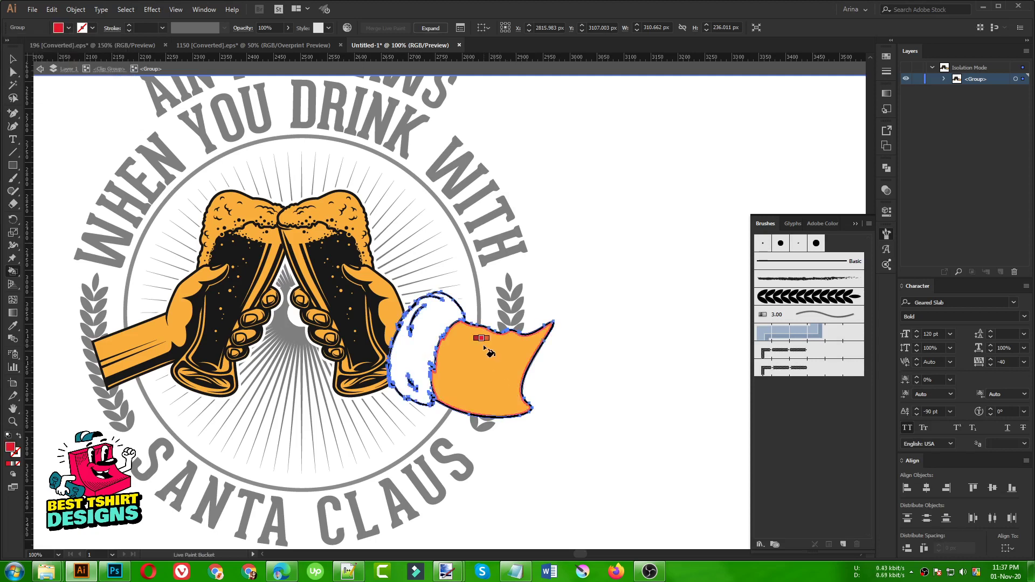
left_click(490, 351)
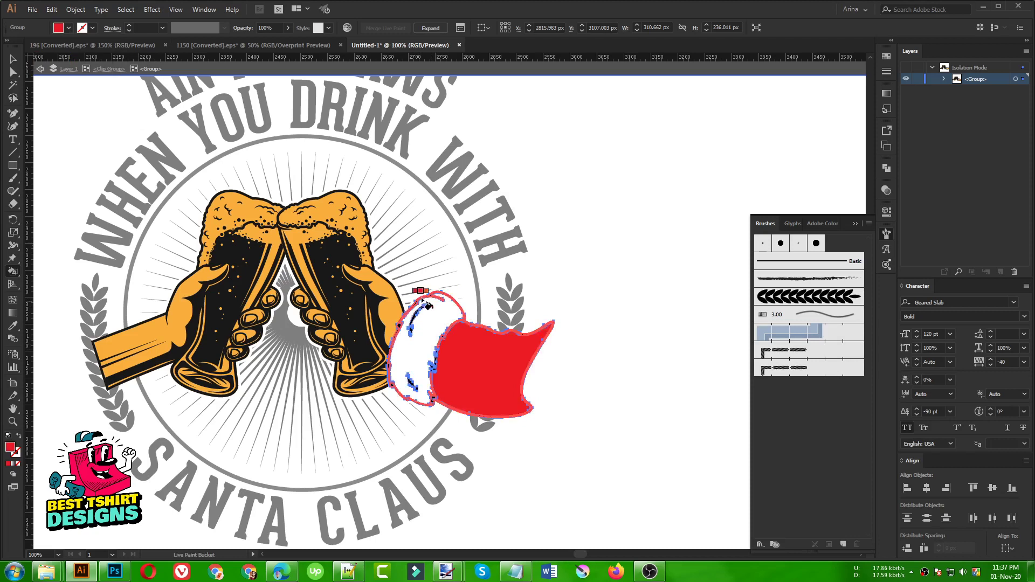
key("v")
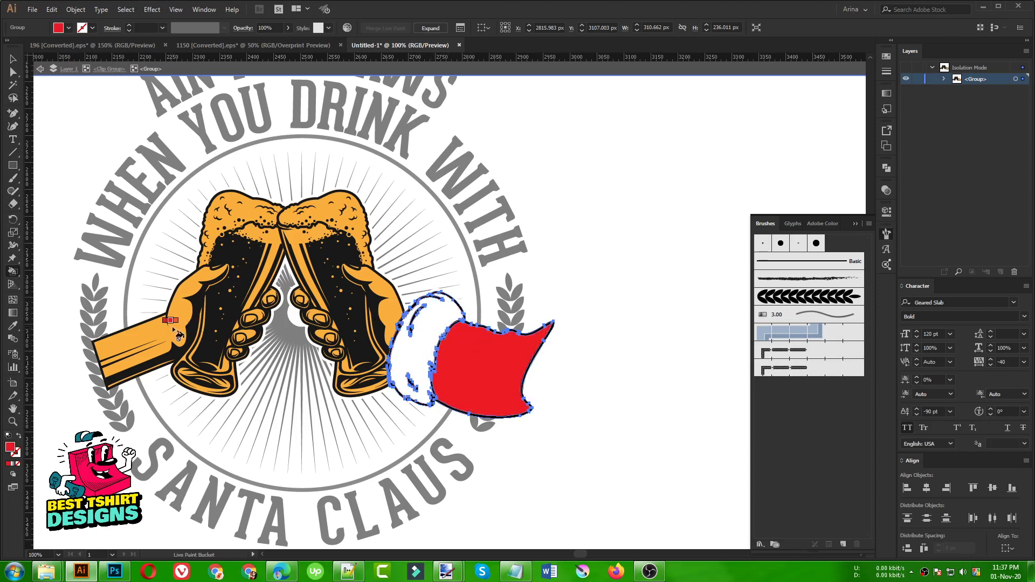
Select both beer-glass hand groups and set the fill colour to skin tone ffcca9.
key("ctrl+=")
left_click(199, 327)
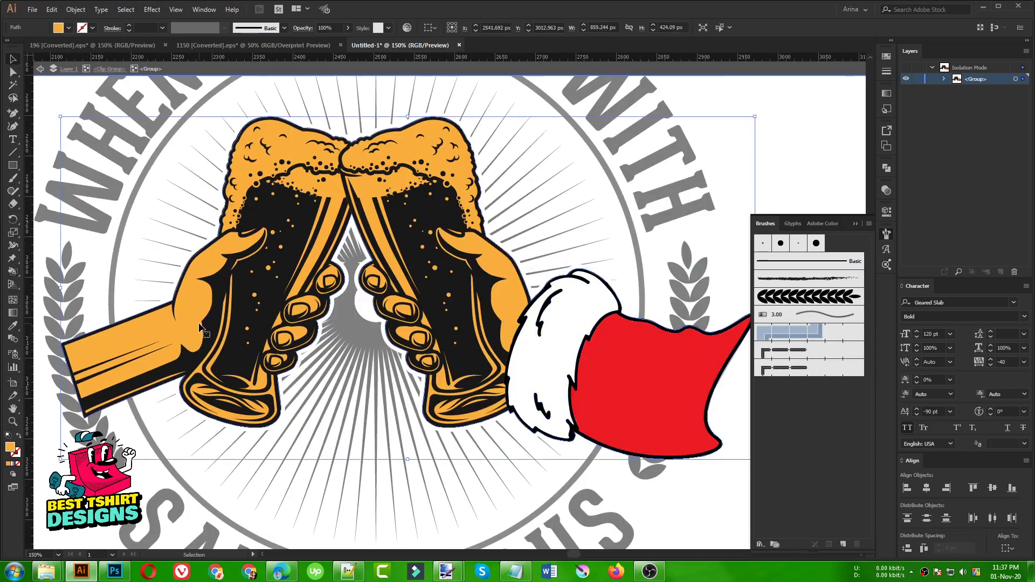
left_click(218, 319)
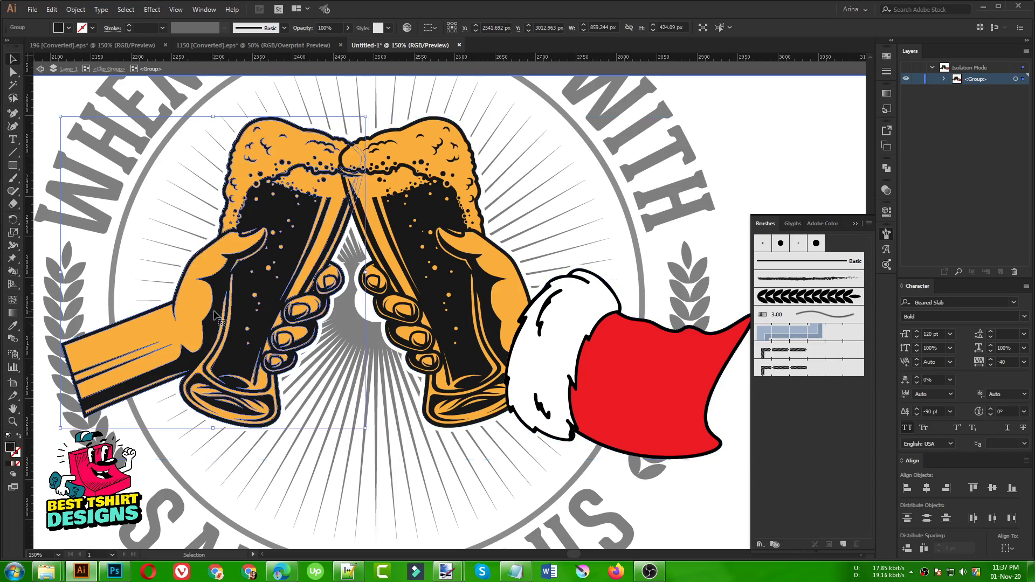
left_click(399, 324, "shift")
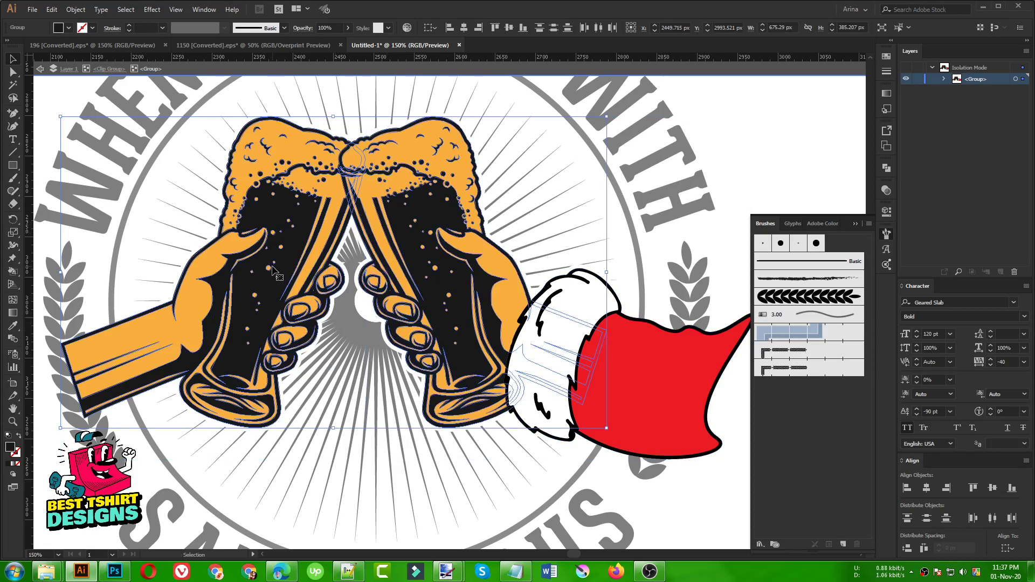
key("k")
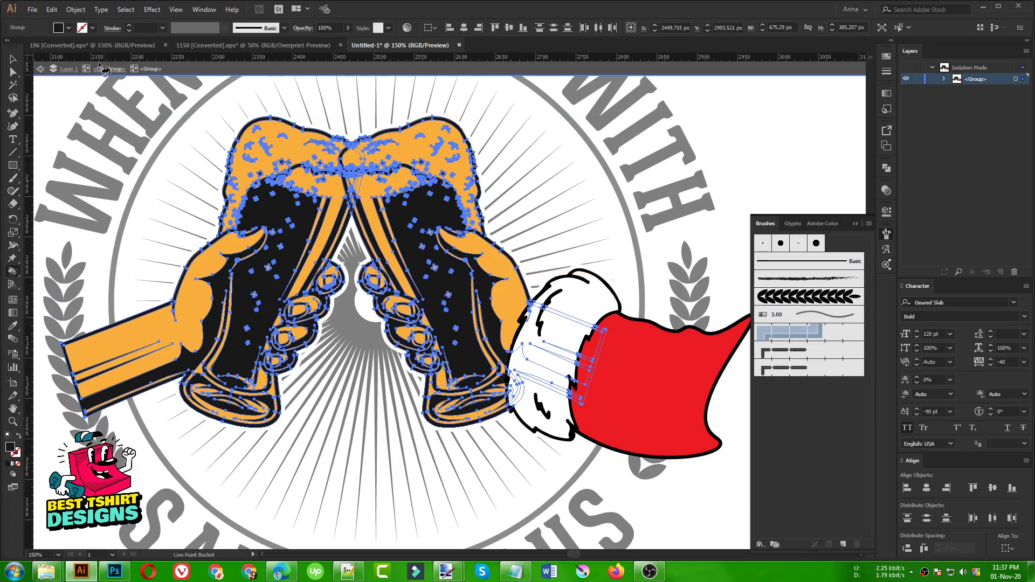
key("v")
double_click(14, 450)
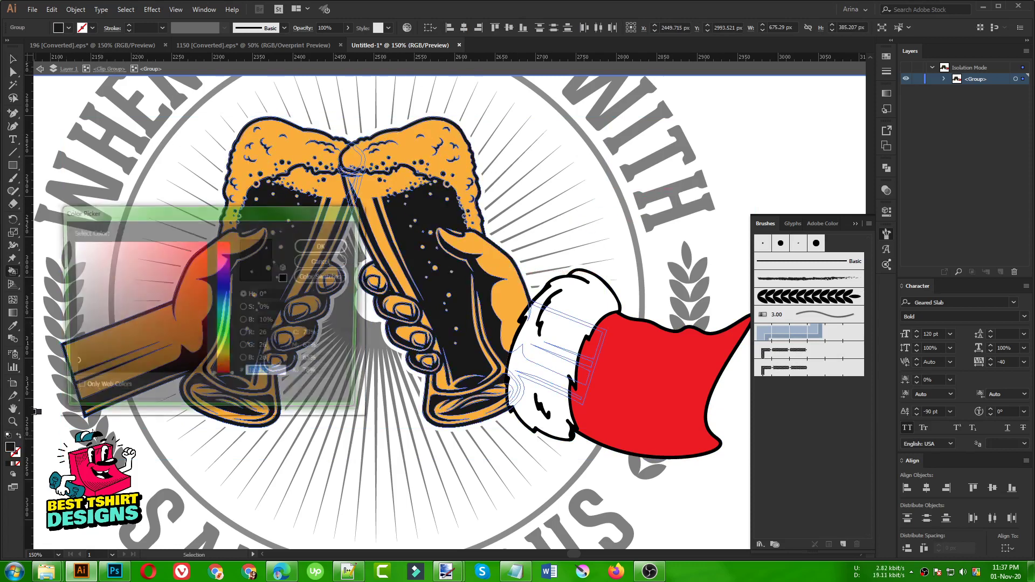
left_click_drag(224, 358, 220, 372)
left_click_drag(136, 241, 112, 239)
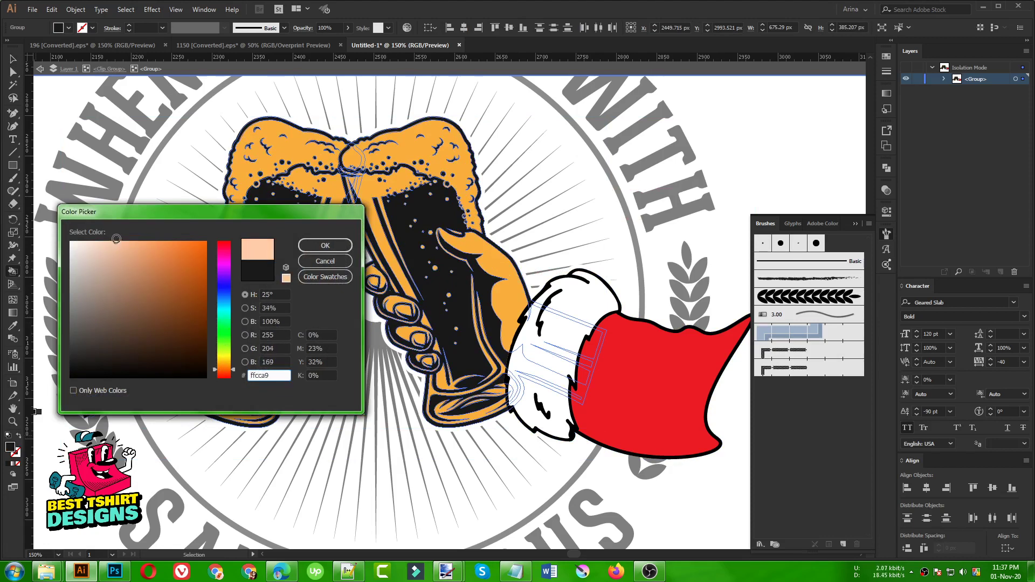
left_click(325, 245)
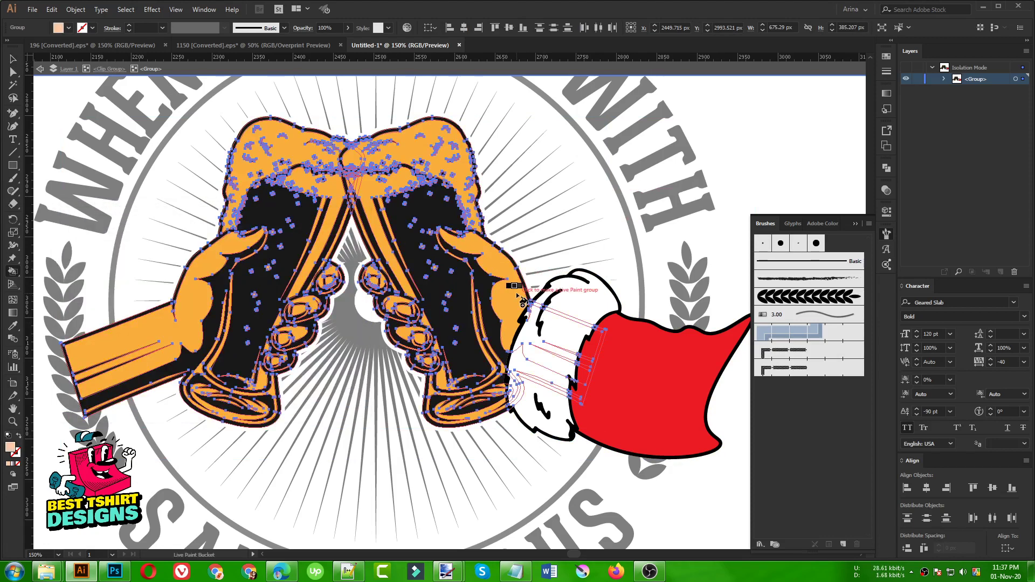
Try the skin-tone Live Paint fill on the hand next to the Santa cuff, then undo it and deselect.
left_click(522, 302)
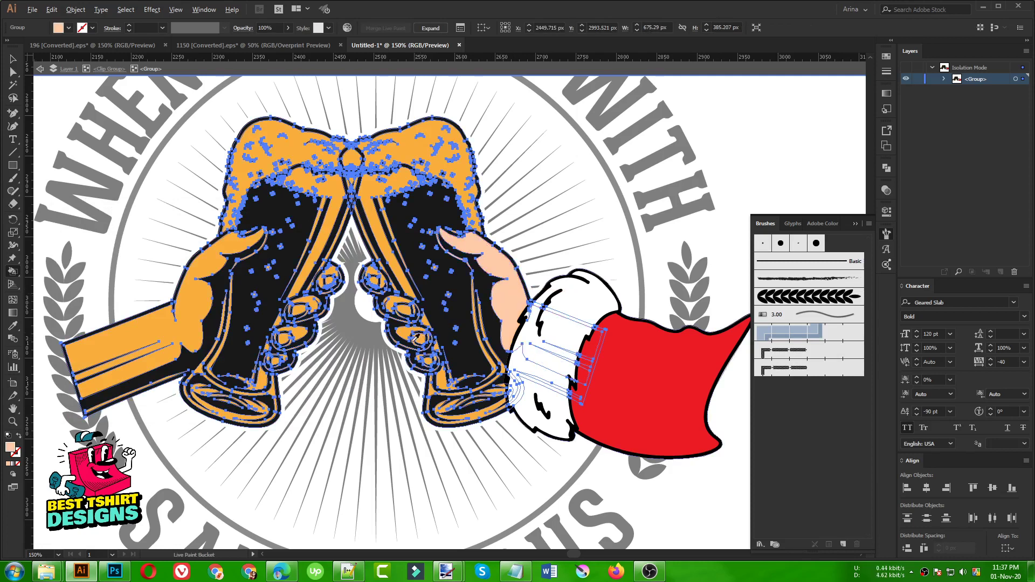
scroll(447, 316, "up", 1)
scroll(446, 315, "down", 1)
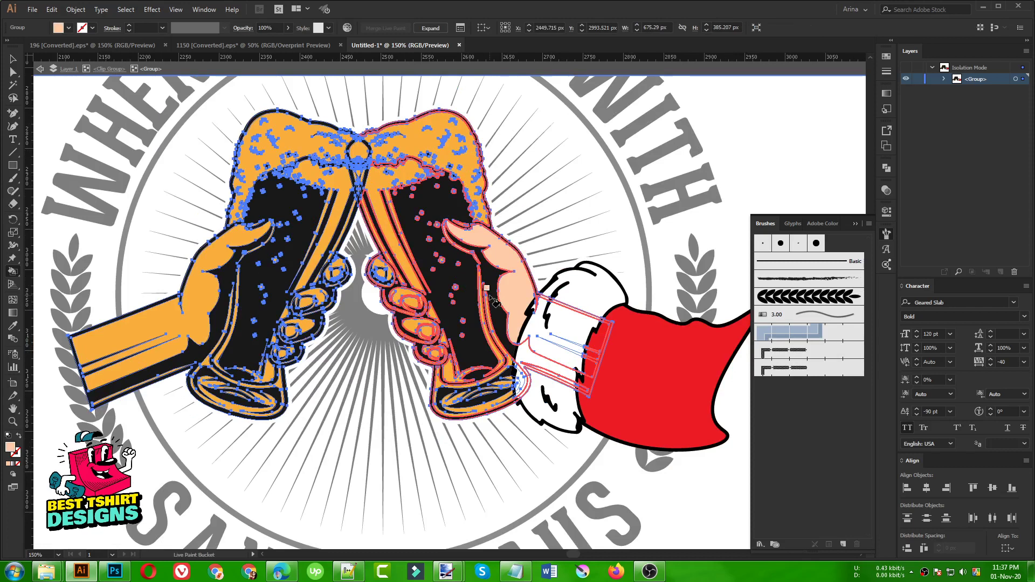
key("v")
key("ctrl+z")
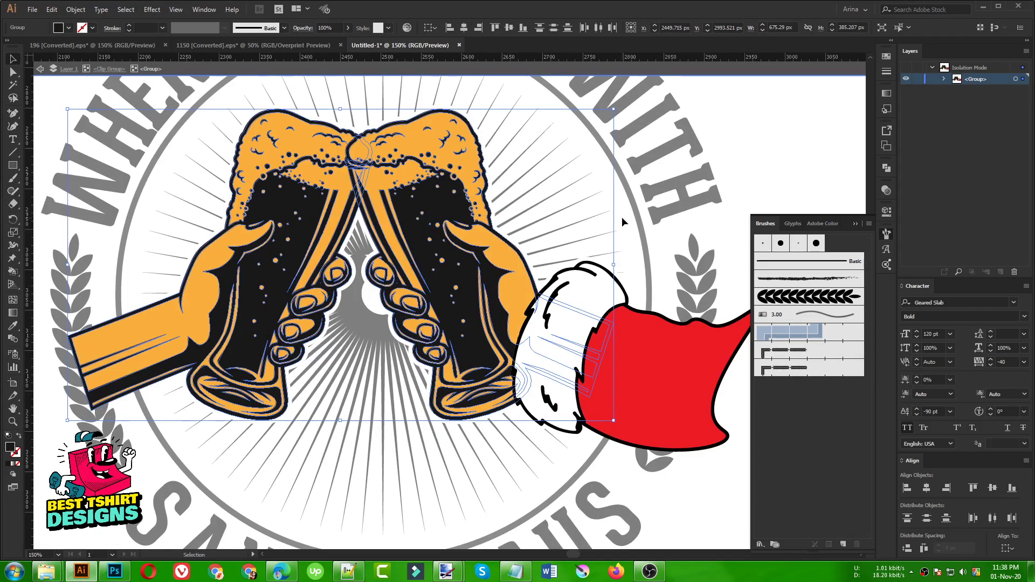
left_click(623, 216)
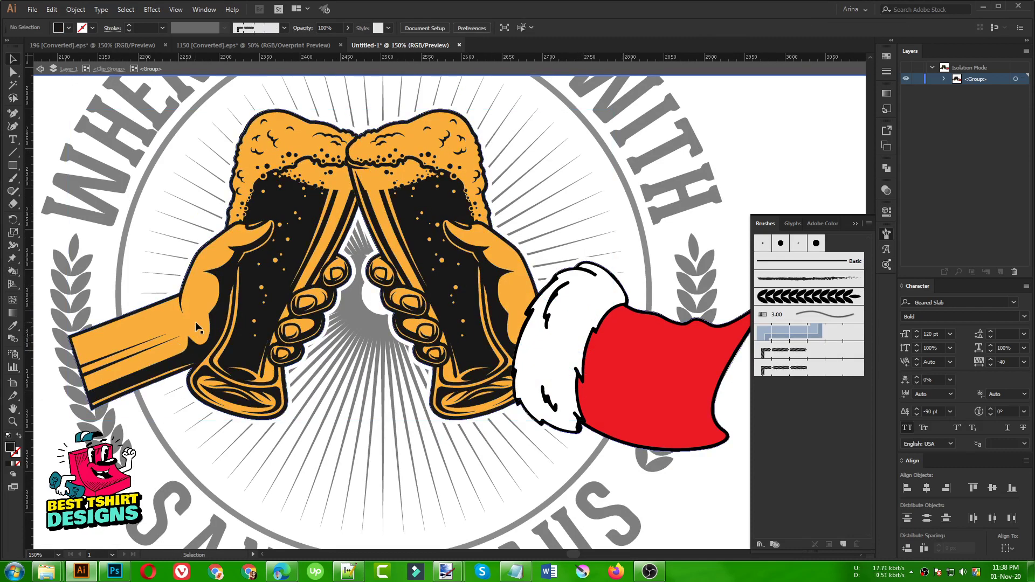
Isolate the left hand-and-beer-glass group inside the toast artwork.
left_click(211, 316)
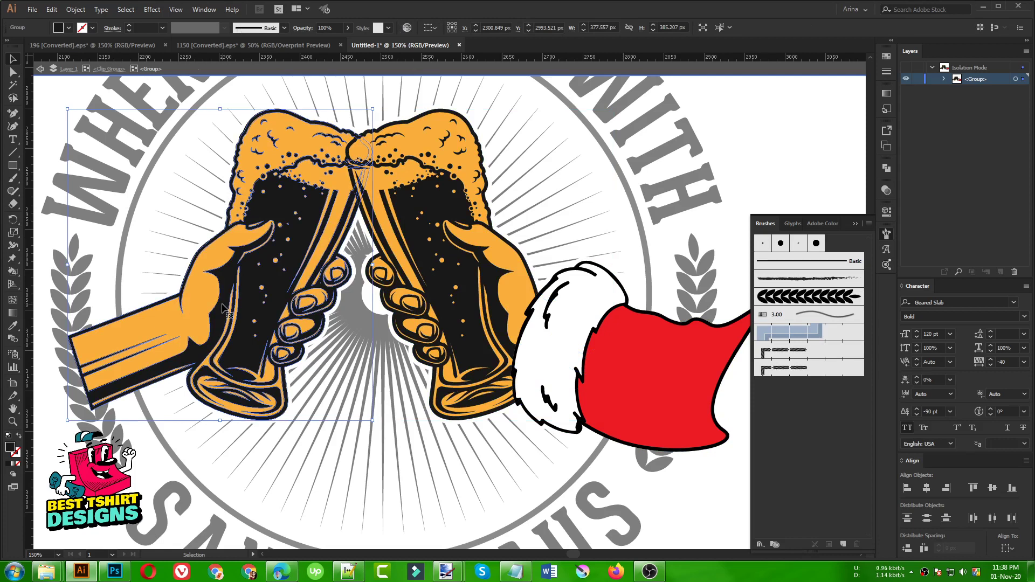
double_click(223, 309)
left_click(222, 309)
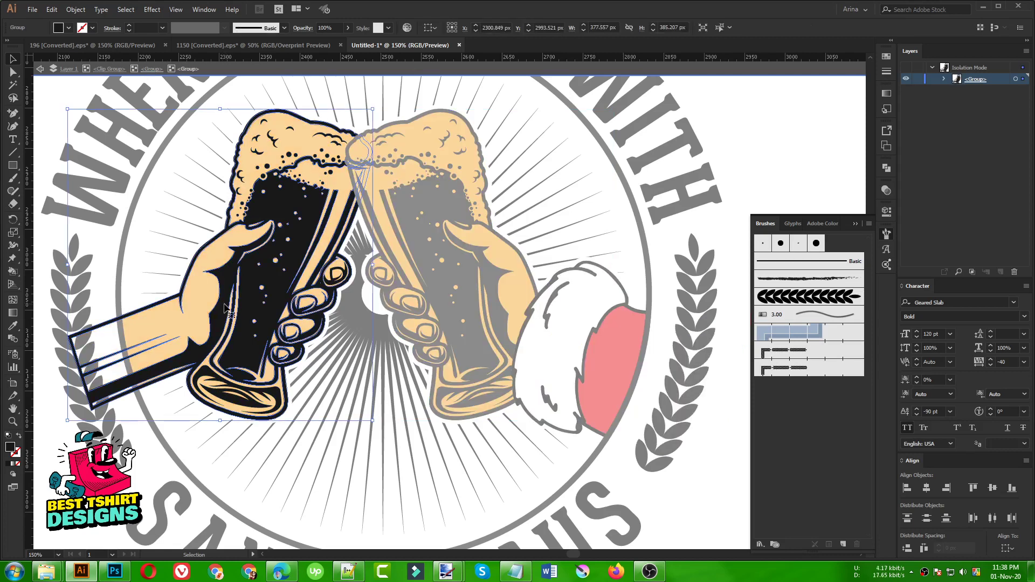
scroll(222, 310, "up", 1)
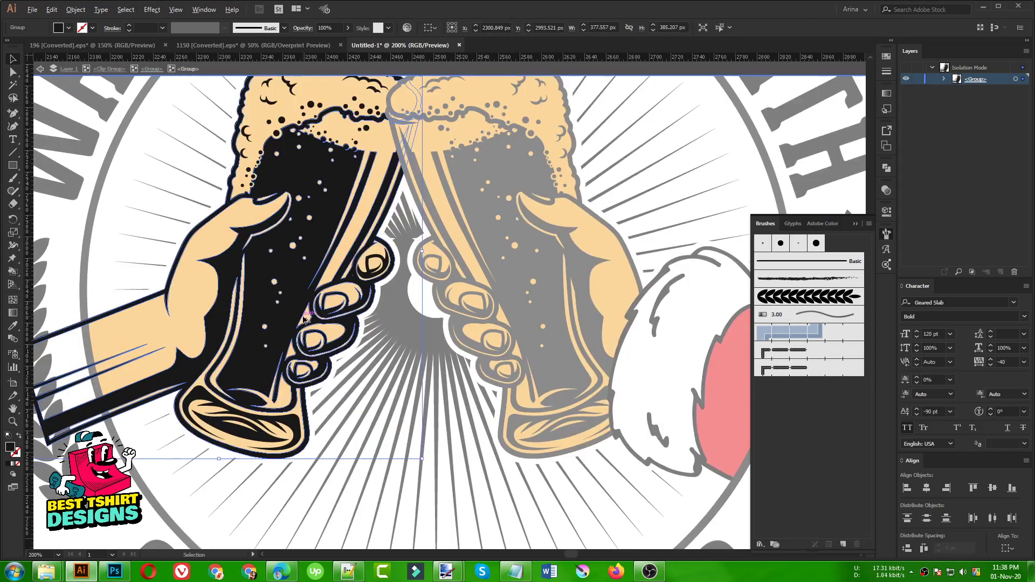
scroll(304, 319, "down", 1)
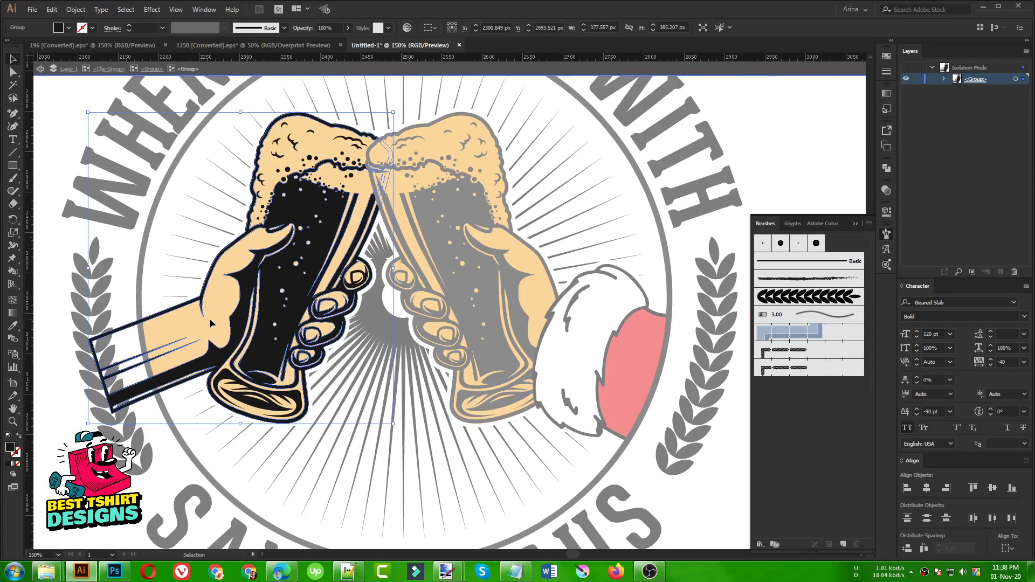
Set the Live Paint fill colour for the isolated left hand-and-beer-glass group to skin tone ffd1a4.
key("k")
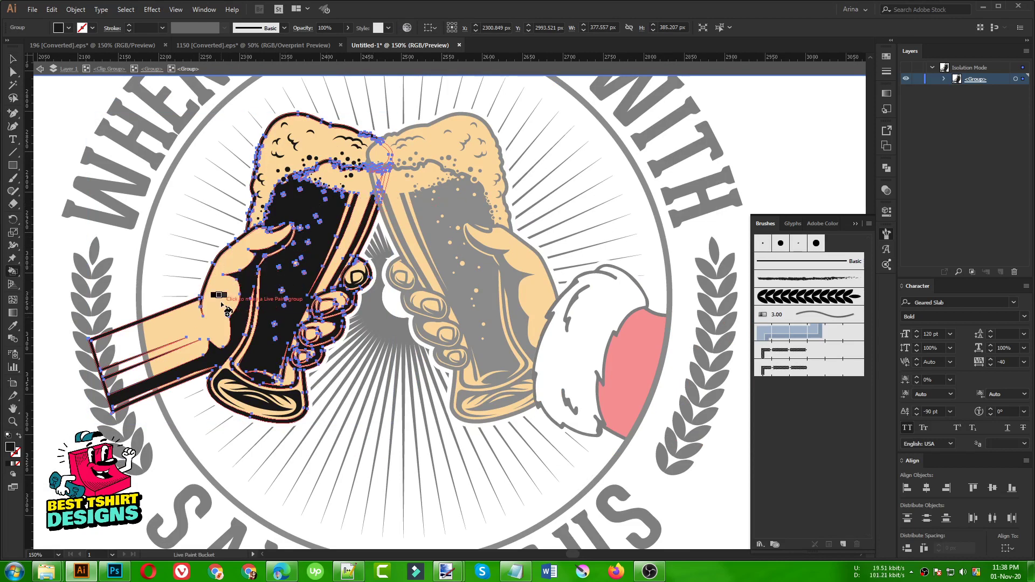
left_click(216, 305)
double_click(10, 447)
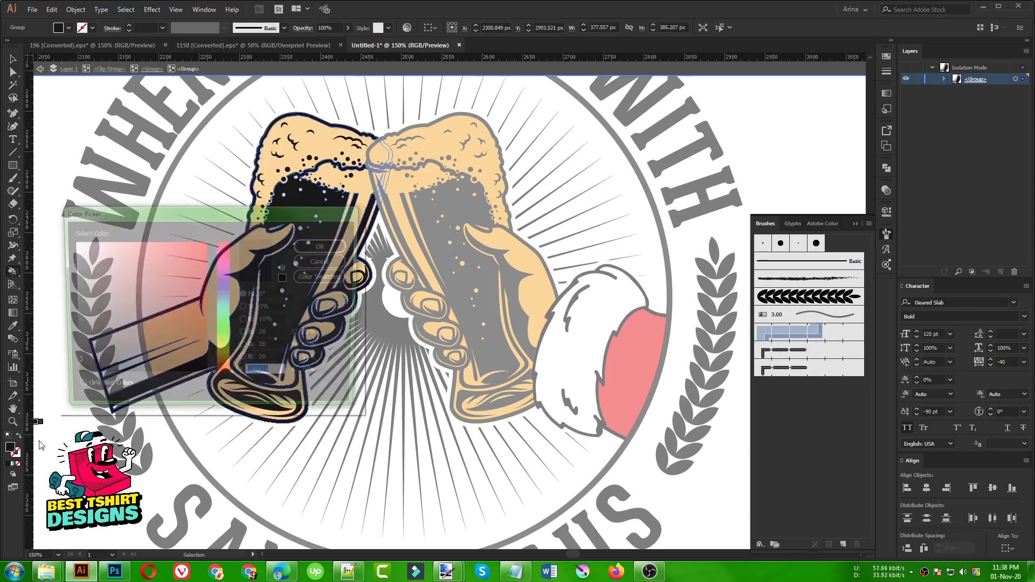
left_click(225, 367)
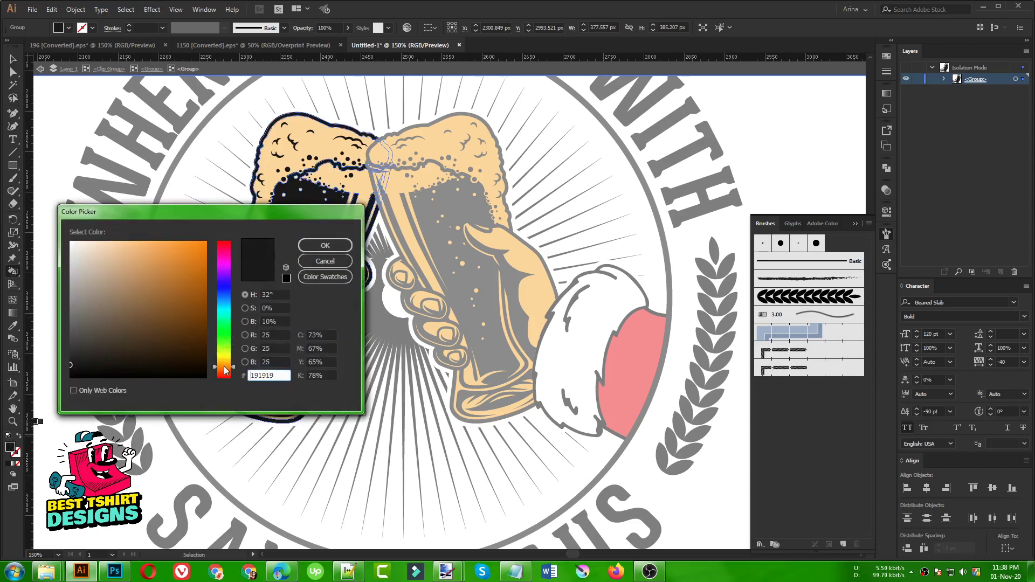
left_click_drag(225, 366, 225, 364)
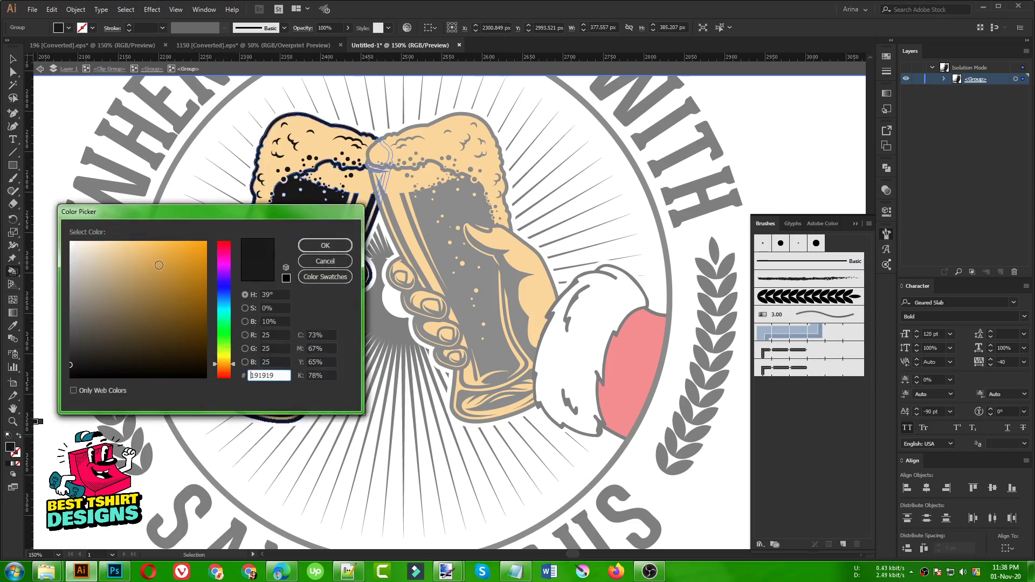
left_click(119, 242)
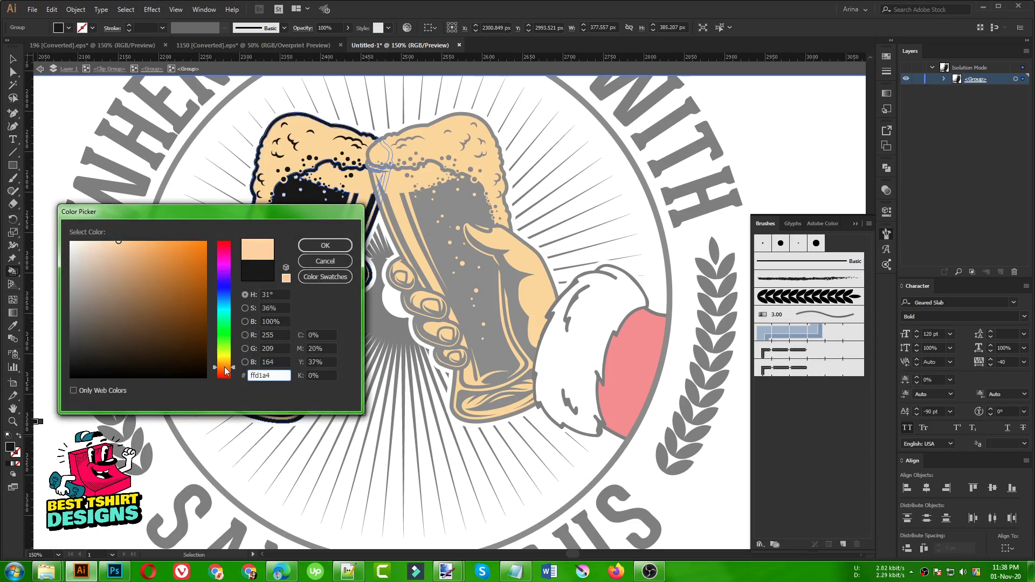
left_click(326, 245)
Fill the forearm, palm and thumb of the left arm with the skin tone using Live Paint.
left_click(210, 345)
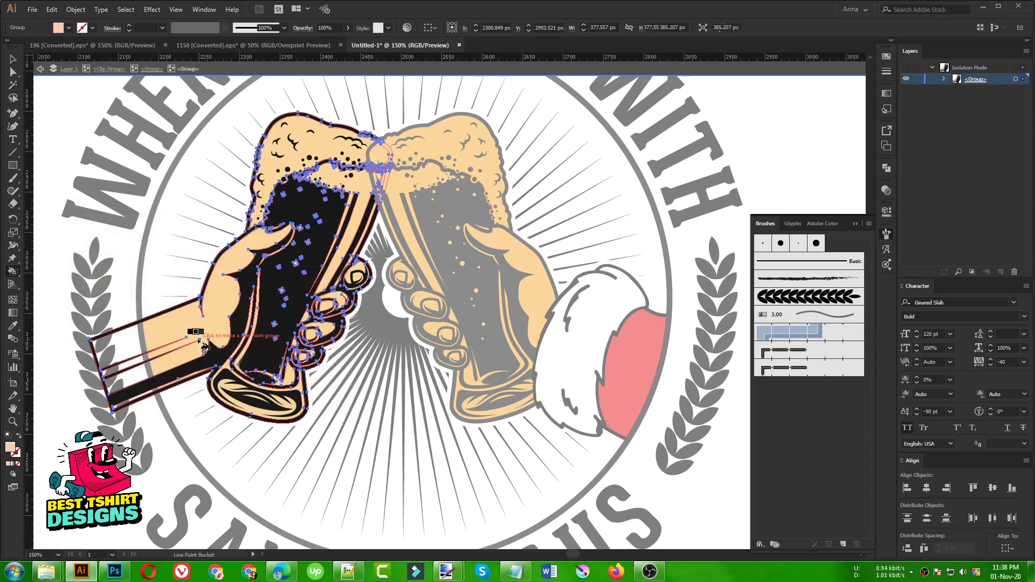
left_click(202, 335)
key("ctrl+equal")
key("ctrl+equal")
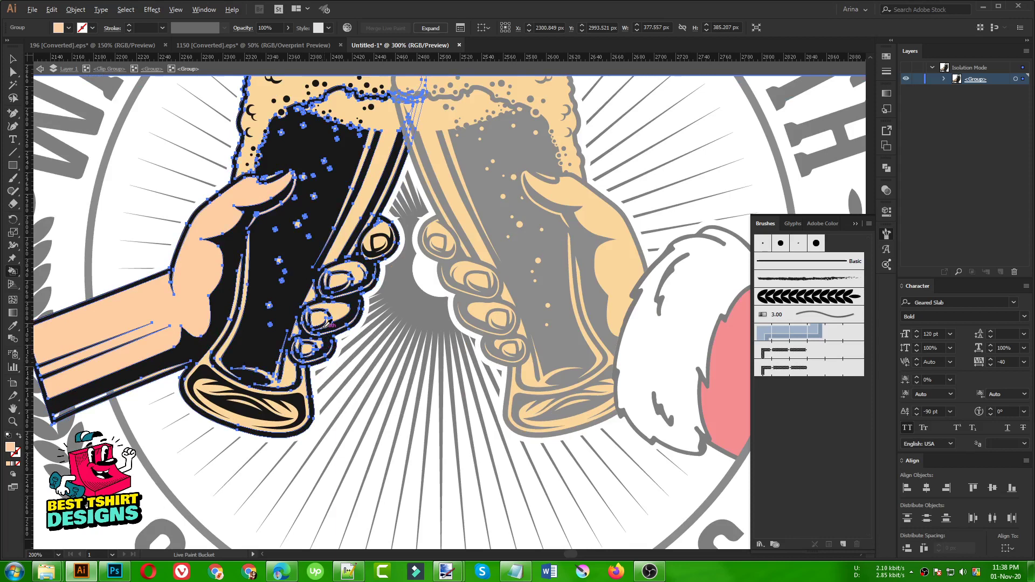
Try the skin-tone fill on the upper fingers around the left glass, undoing and repeating it on the uppermost finger.
left_click(322, 312)
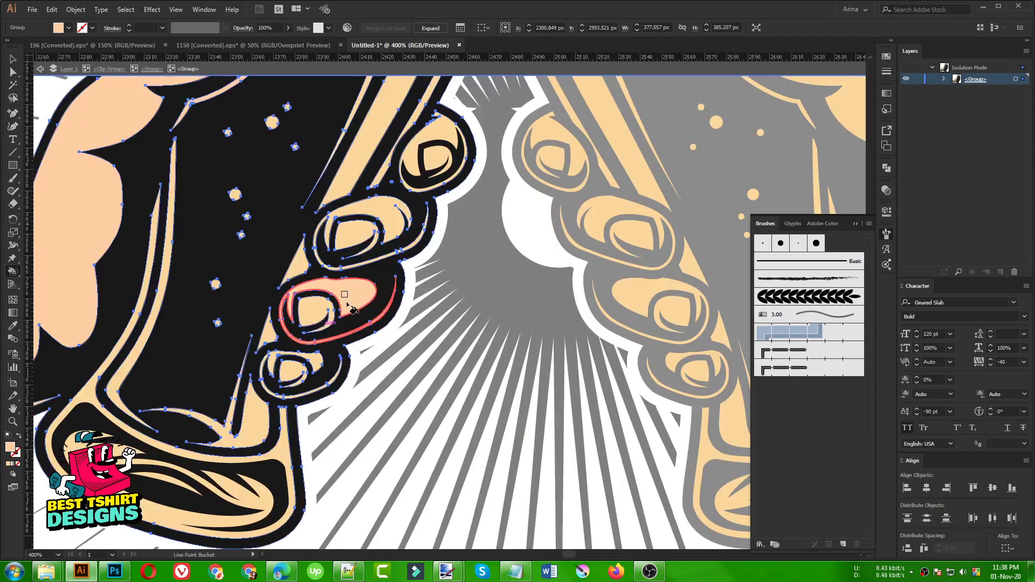
left_click(441, 128)
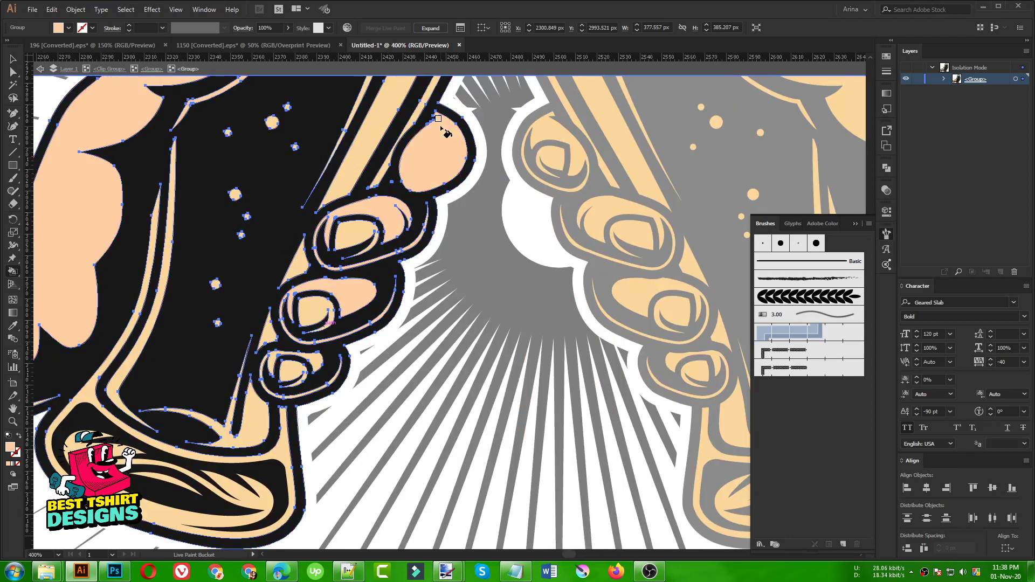
key("ctrl+z")
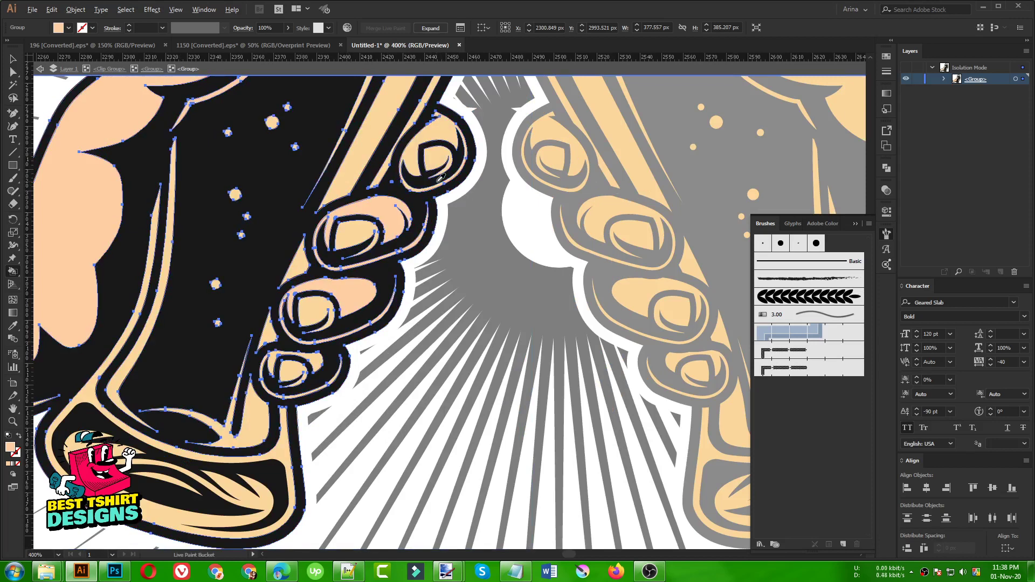
scroll(438, 167, "up", 2)
left_click(429, 203)
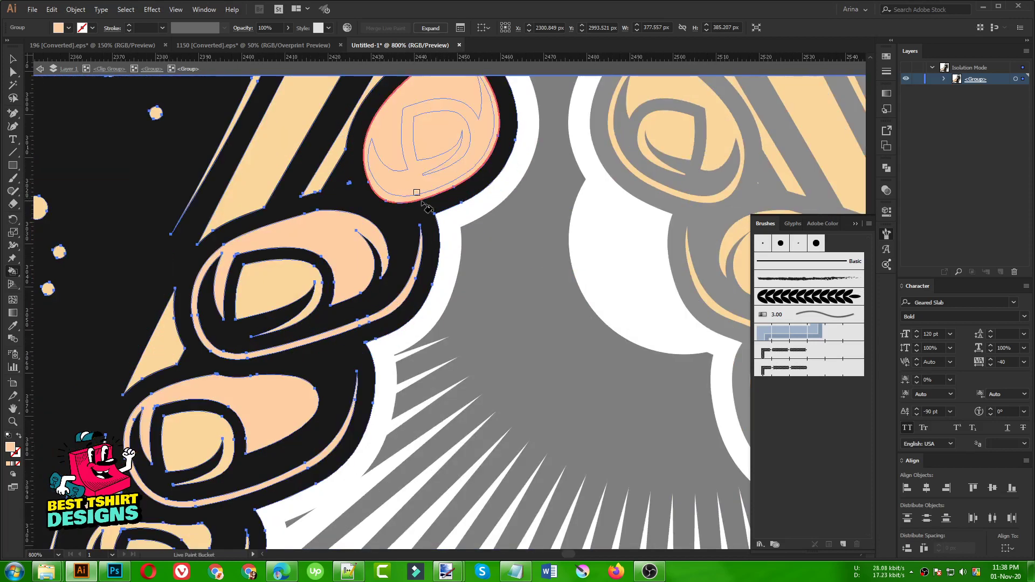
scroll(428, 203, "up", 3)
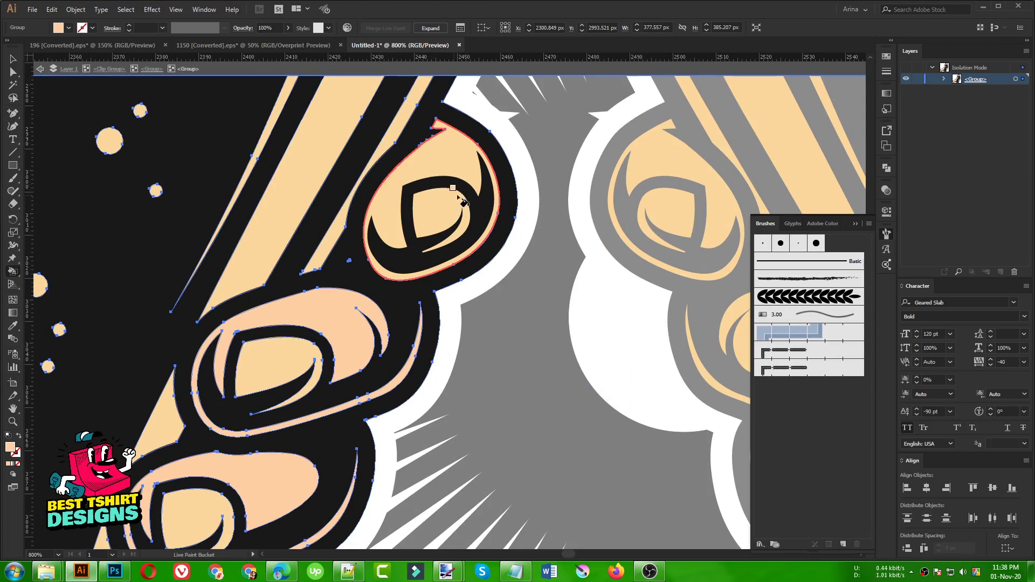
left_click(451, 191)
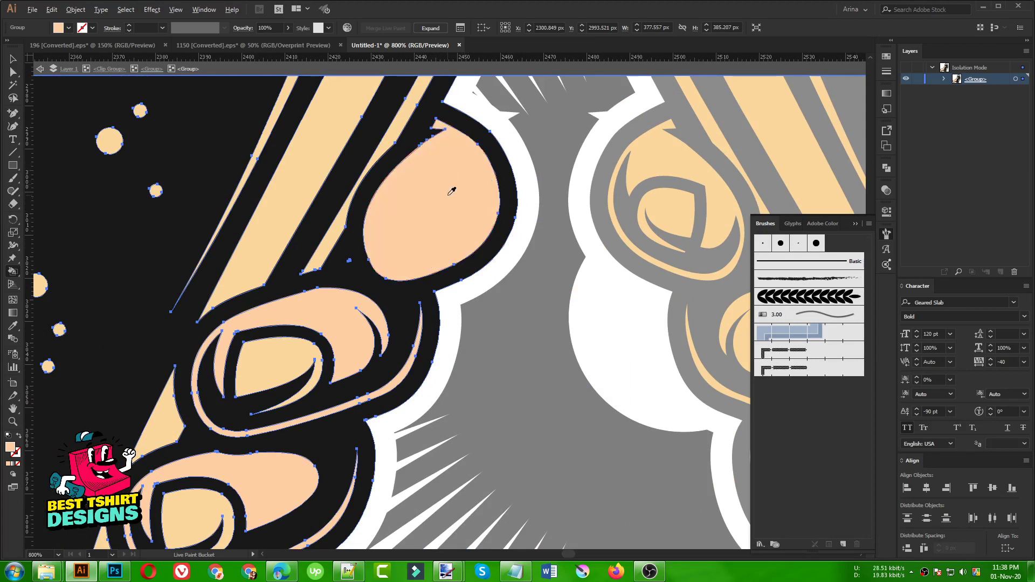
Try the skin-tone fill on the smallest finger of the left hand, then exit isolation mode.
scroll(452, 190, "down", 2)
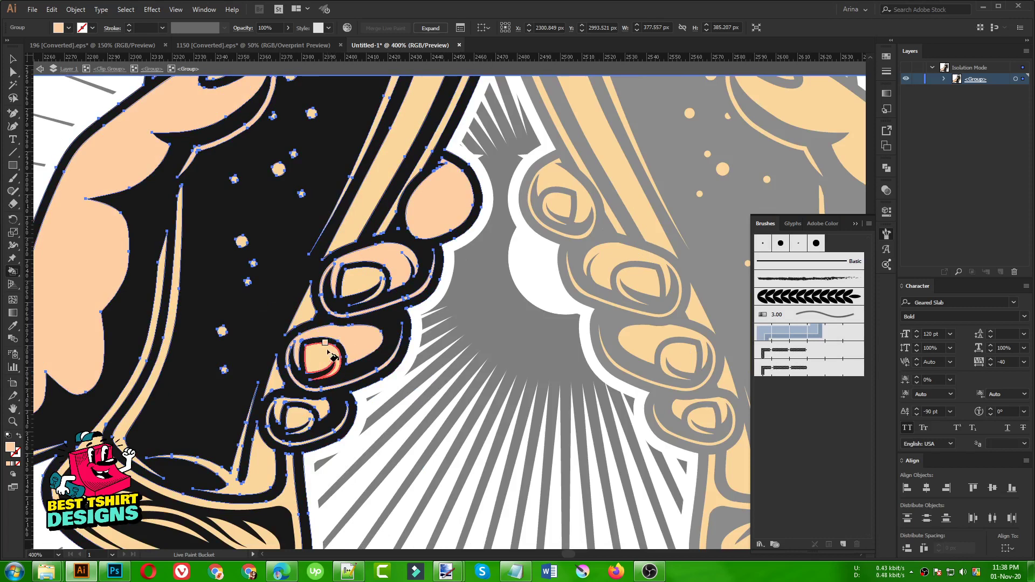
left_click(322, 413)
scroll(461, 338, "down", 2)
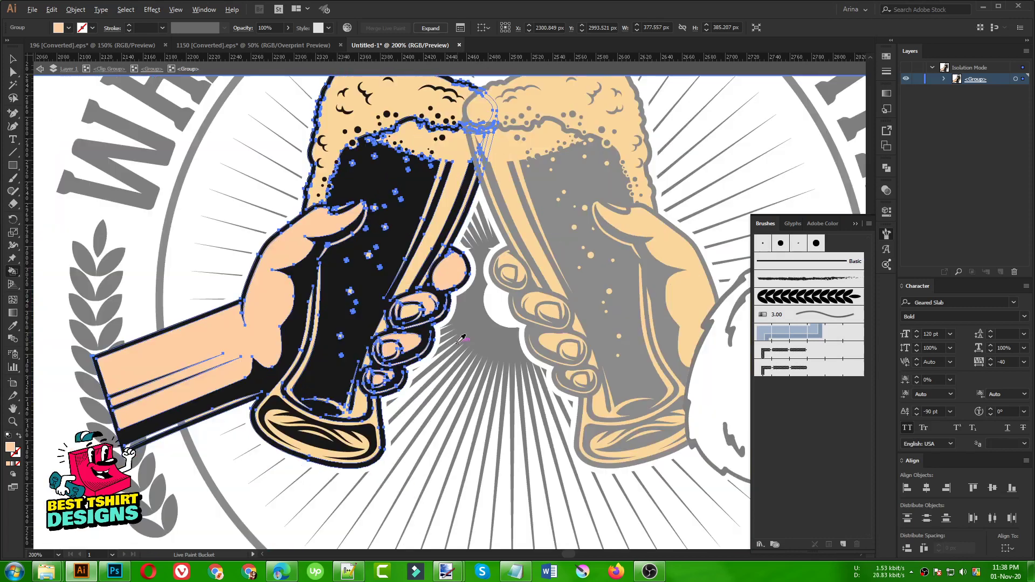
scroll(279, 274, "down", 2)
scroll(182, 402, "up", 4)
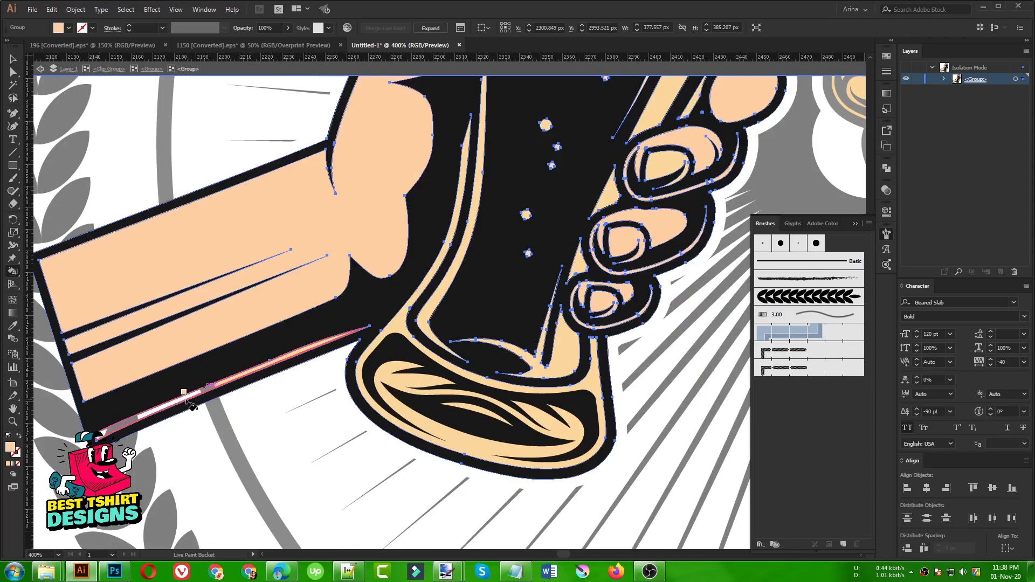
scroll(239, 335, "down", 3)
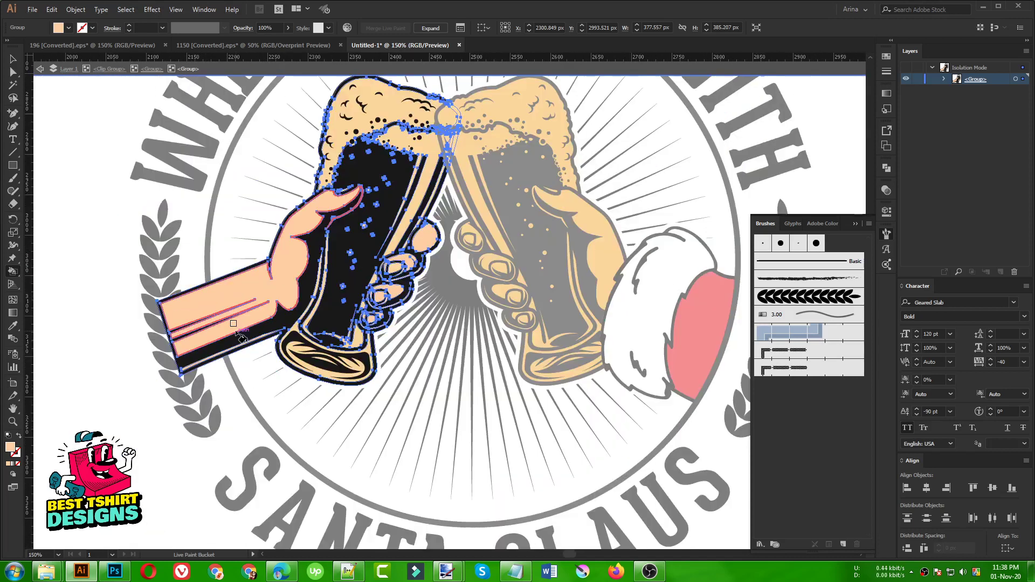
key("v")
scroll(248, 305, "down", 1)
double_click(123, 265)
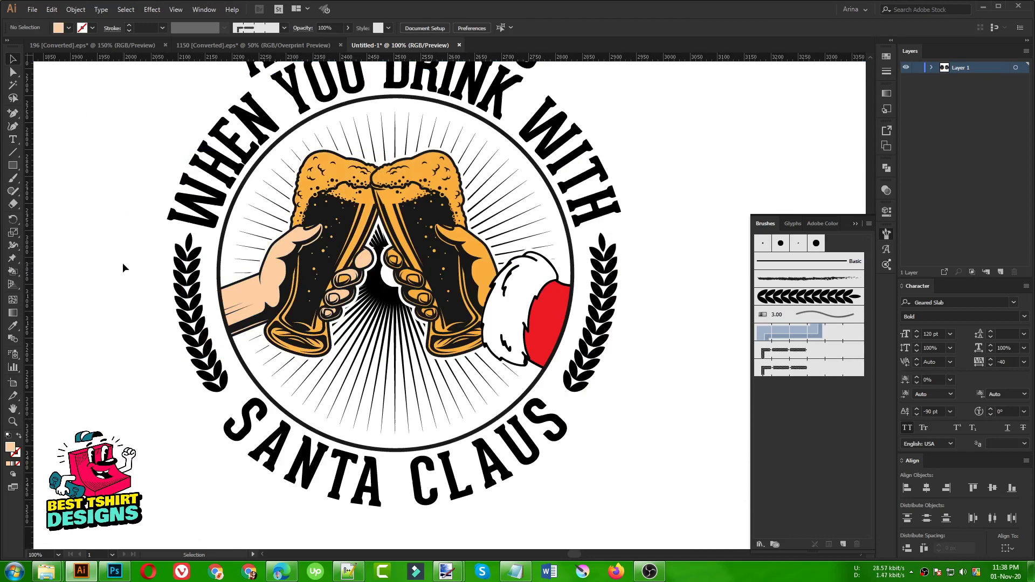
Isolate the left hand-and-glass group, undo the finger fills and remove the nail line detail from the uppermost finger.
scroll(354, 279, "up", 3)
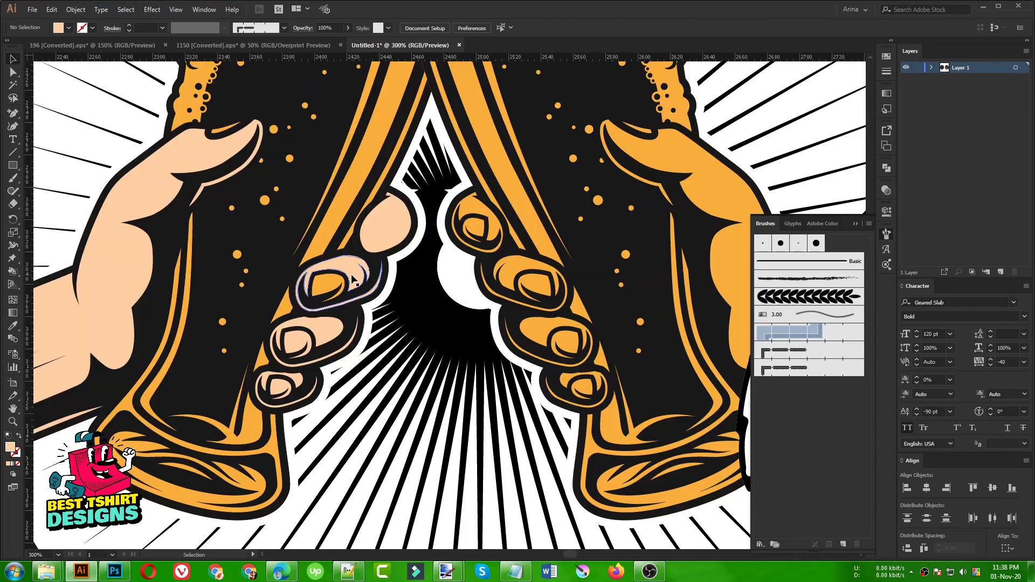
double_click(393, 228)
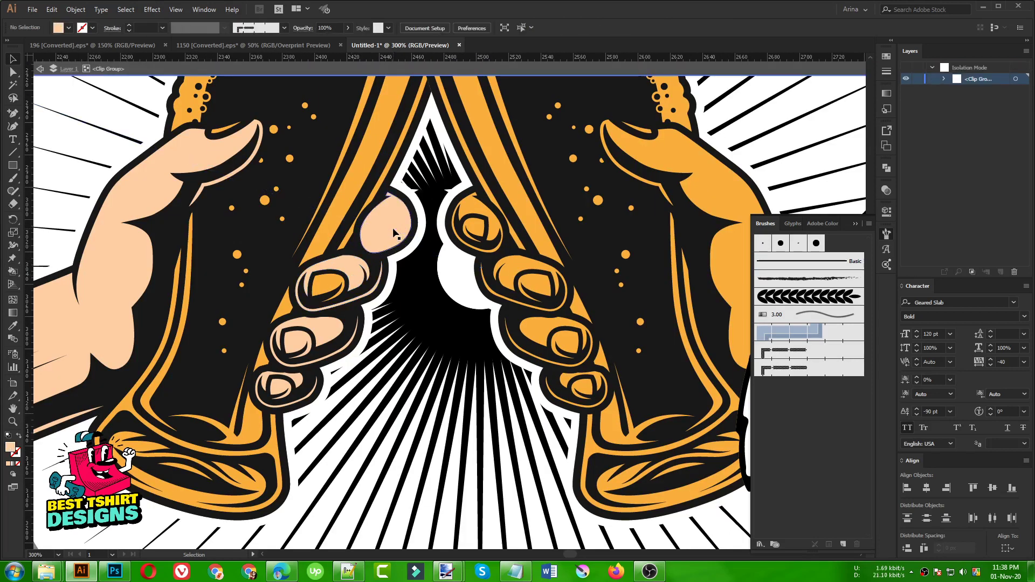
double_click(394, 233)
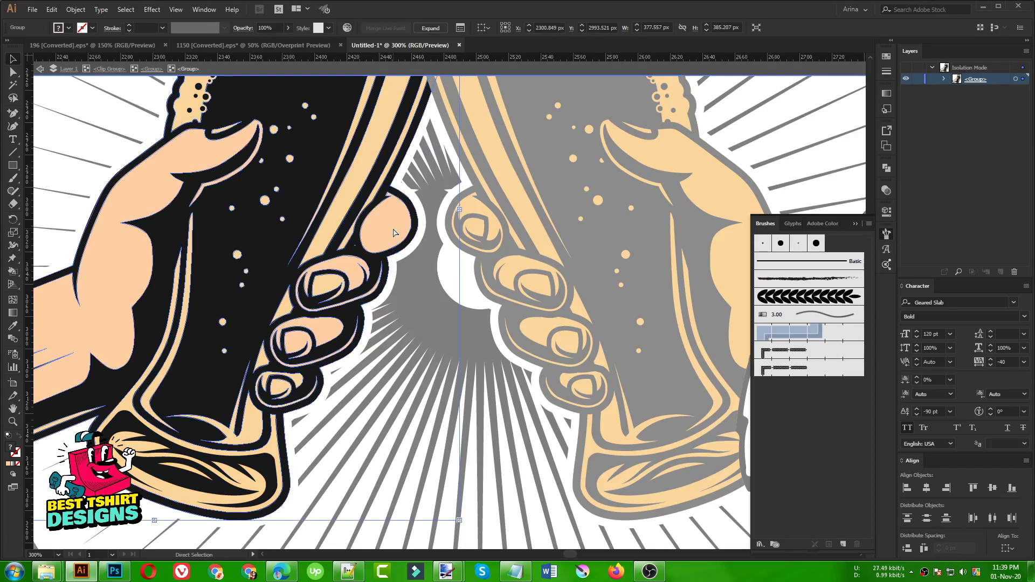
key("v")
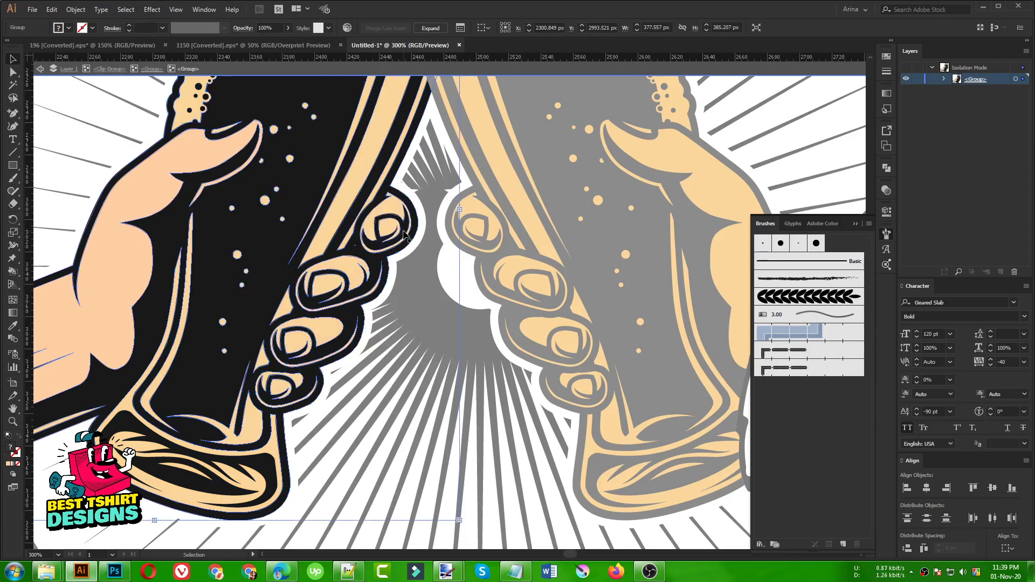
left_click(404, 233)
key("a")
left_click_drag(394, 227, 387, 239)
key("Delete")
key("v")
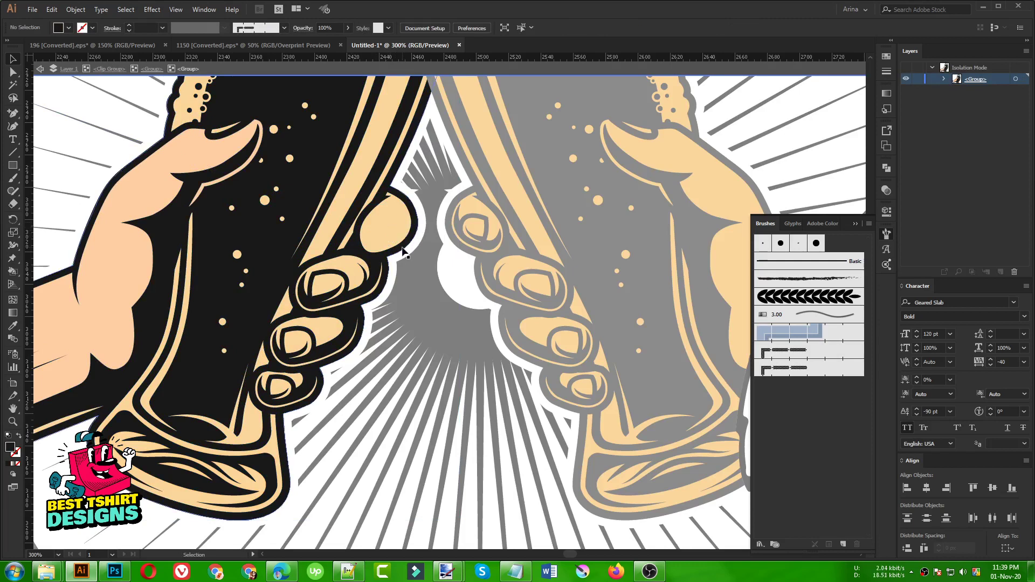
Fill the left hand's four fingers and their nails with the skin tone sampled from the hand using Live Paint.
left_click(403, 251)
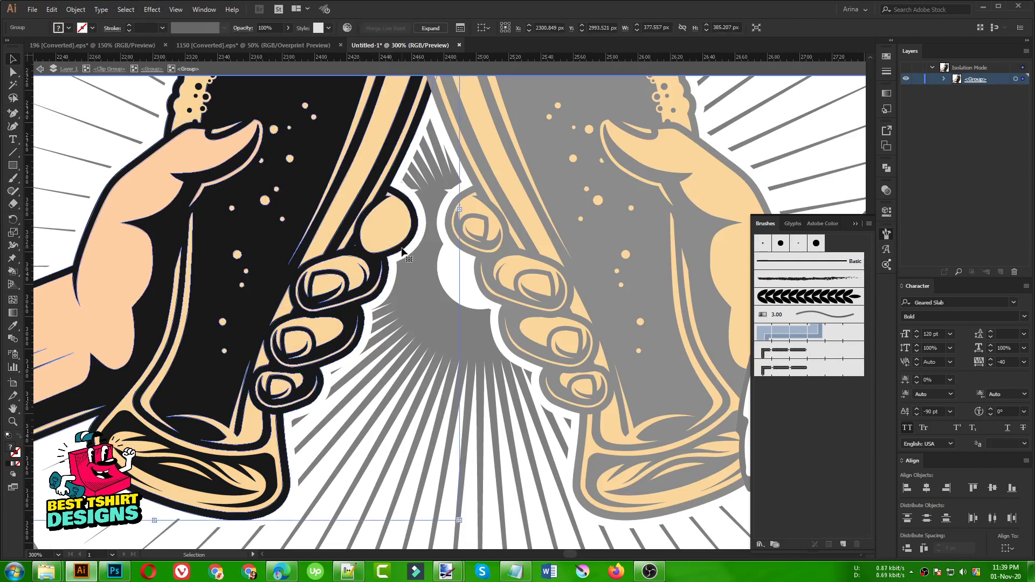
key("k")
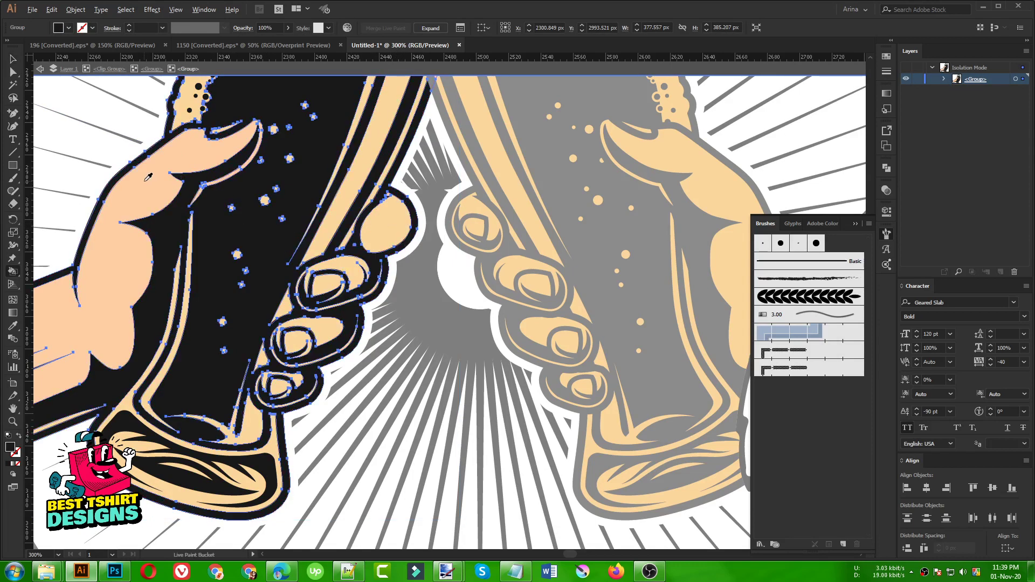
left_click(397, 222)
left_click(356, 267)
scroll(320, 302, "up", 2)
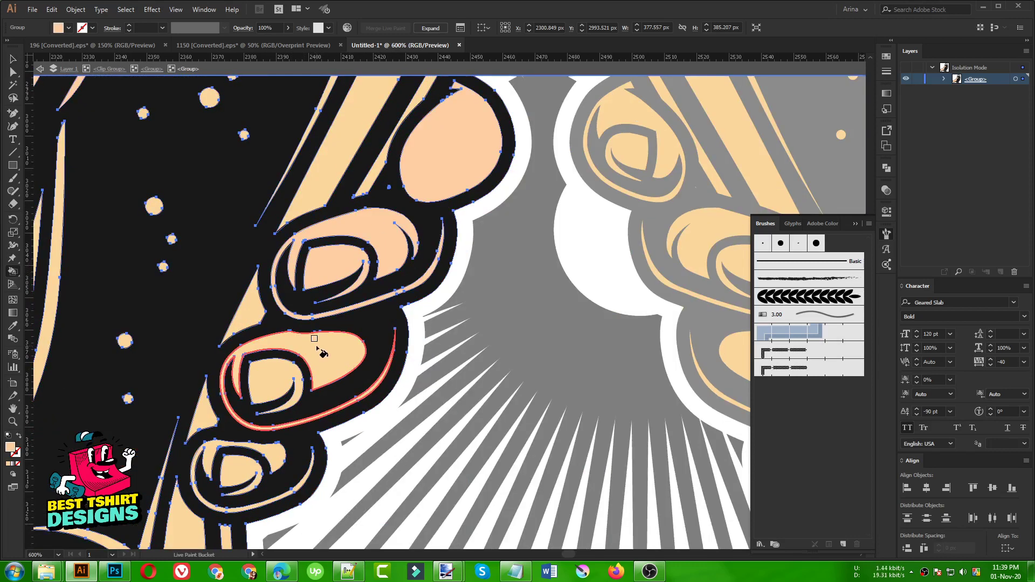
left_click(308, 377)
scroll(281, 396, "down", 3)
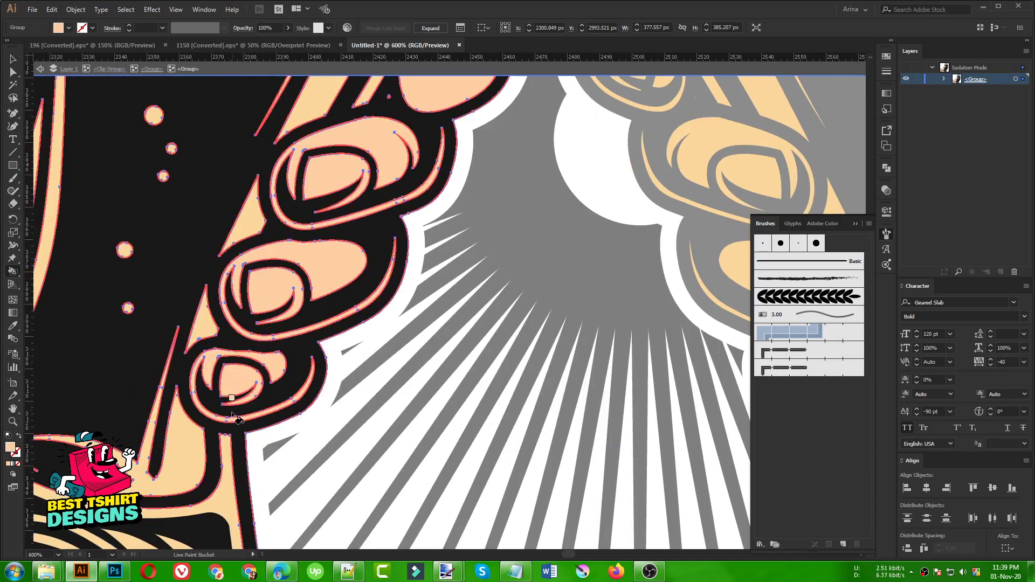
Restore the nail line detail on the uppermost finger of the left hand and exit isolation mode.
scroll(345, 388, "down", 2)
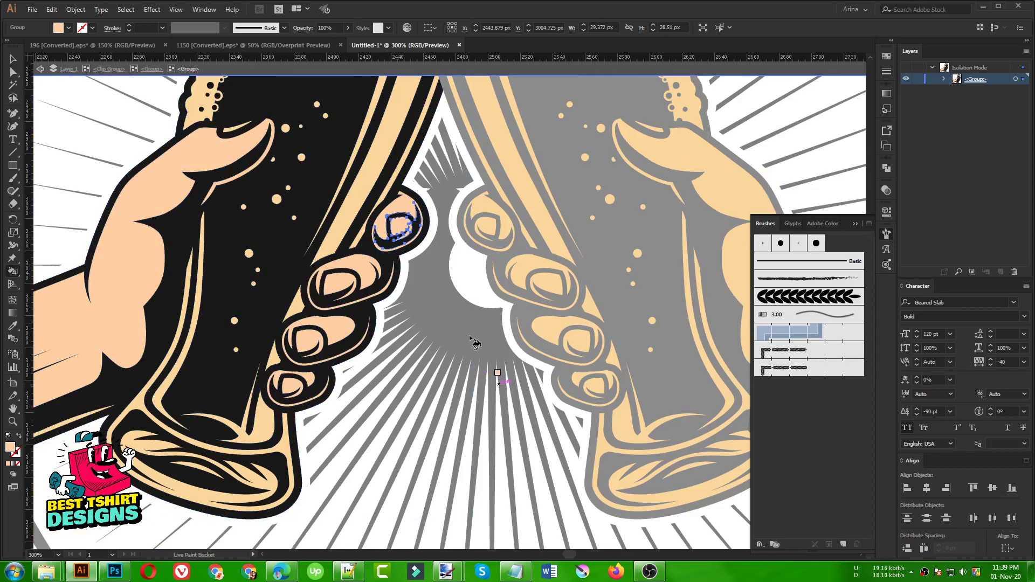
scroll(399, 228, "up", 1)
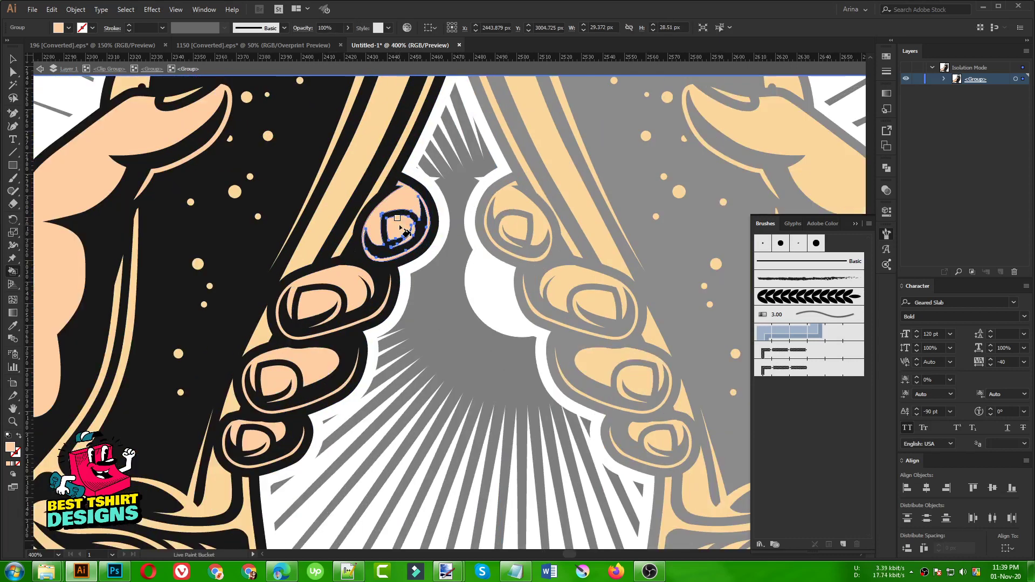
scroll(406, 221, "down", 2)
key("v")
scroll(429, 224, "down", 1)
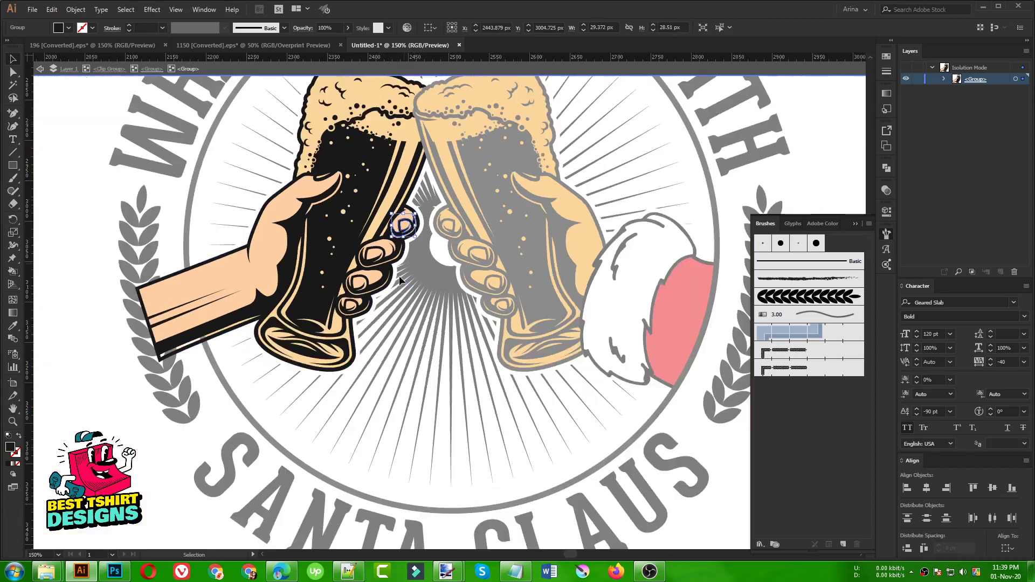
double_click(76, 221)
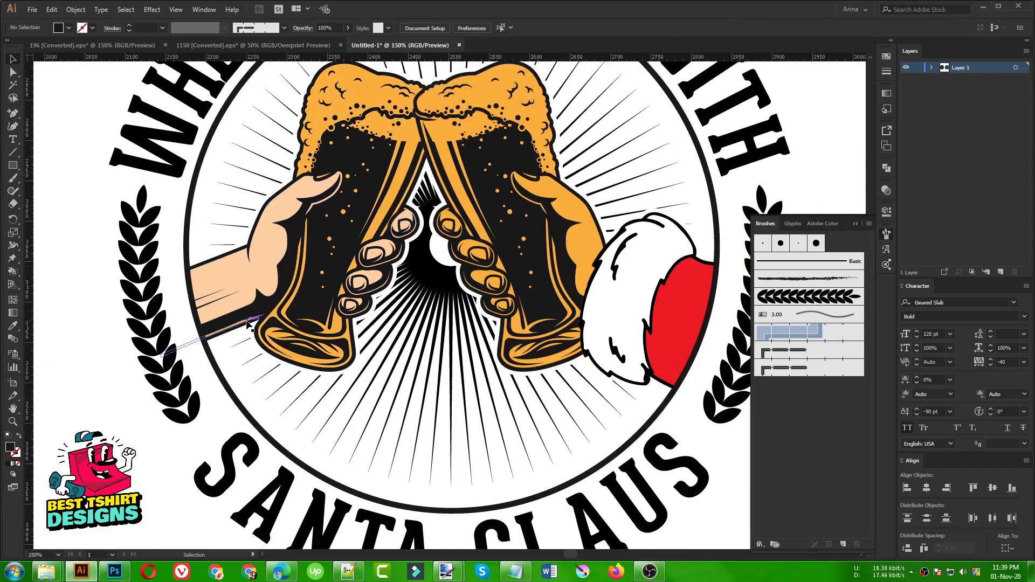
Isolate the left arm's group again and fill the thin strip along the forearm's lower edge with the sampled skin tone.
scroll(258, 308, "up", 3)
double_click(257, 306)
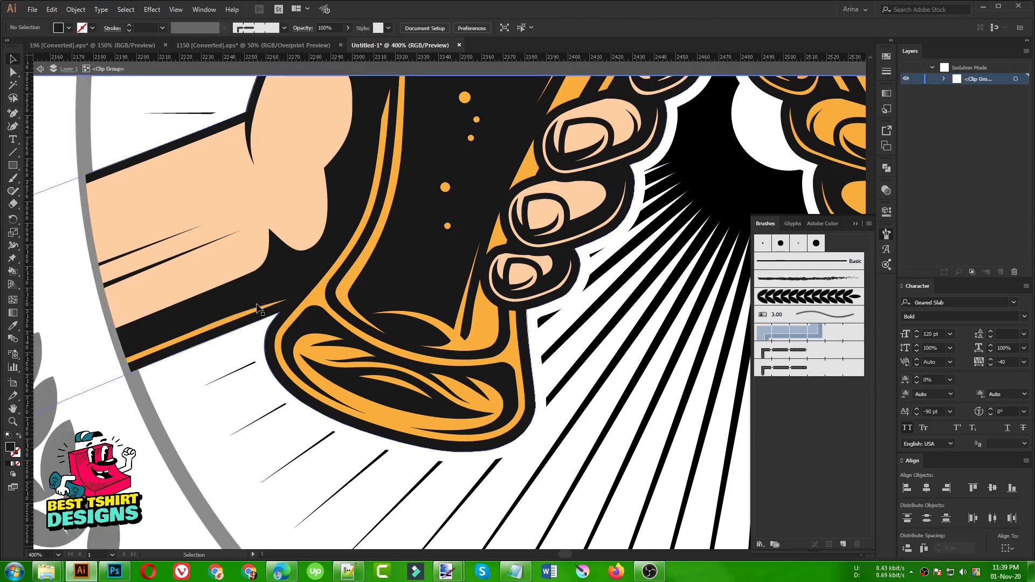
double_click(260, 291)
left_click(260, 291)
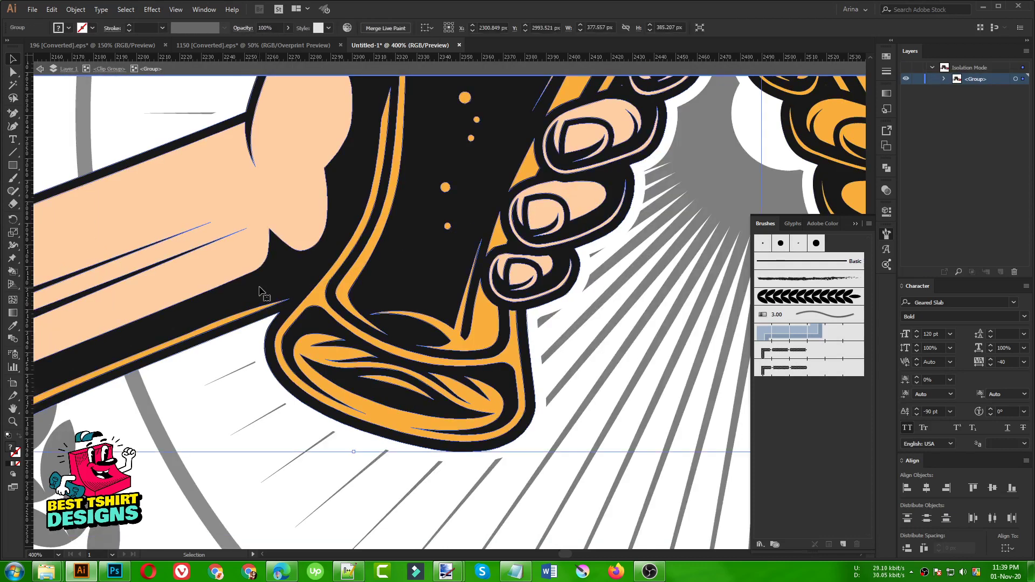
key("k")
left_click(222, 270, "alt")
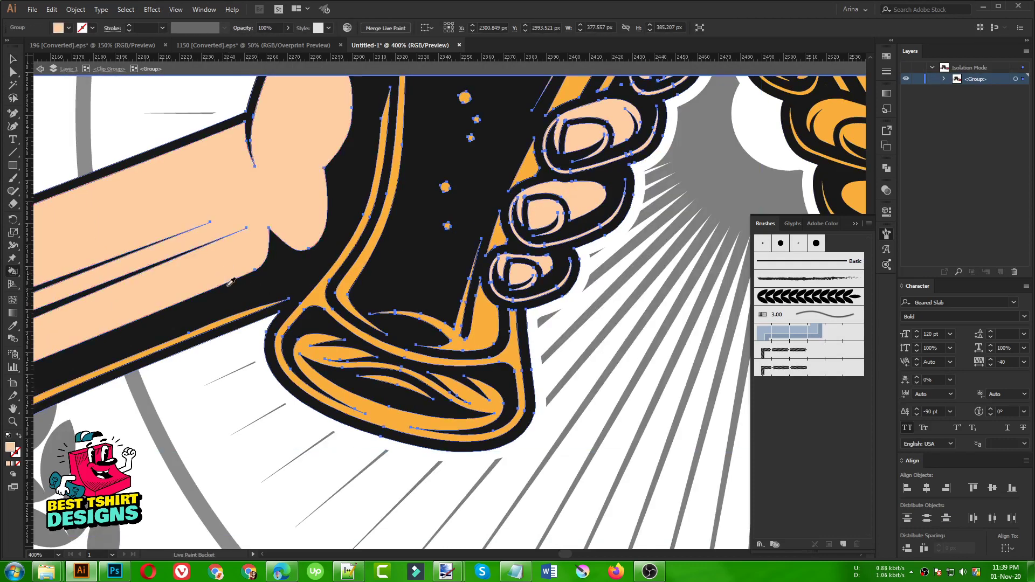
left_click(231, 323)
key("ctrl+1")
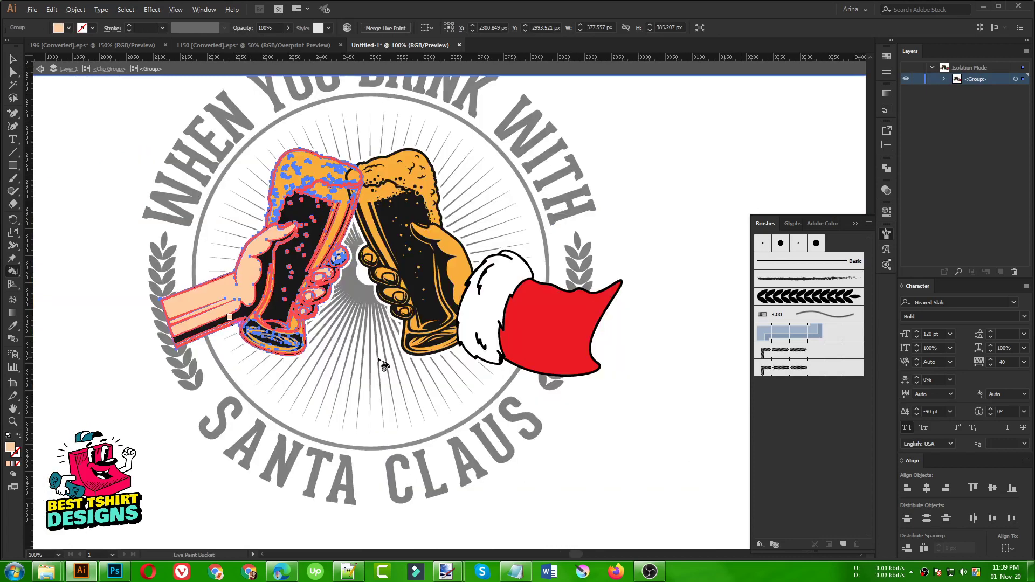
Isolate the right hand-and-glass group and remove the nail line detail from its uppermost finger.
key("v")
left_click(63, 221)
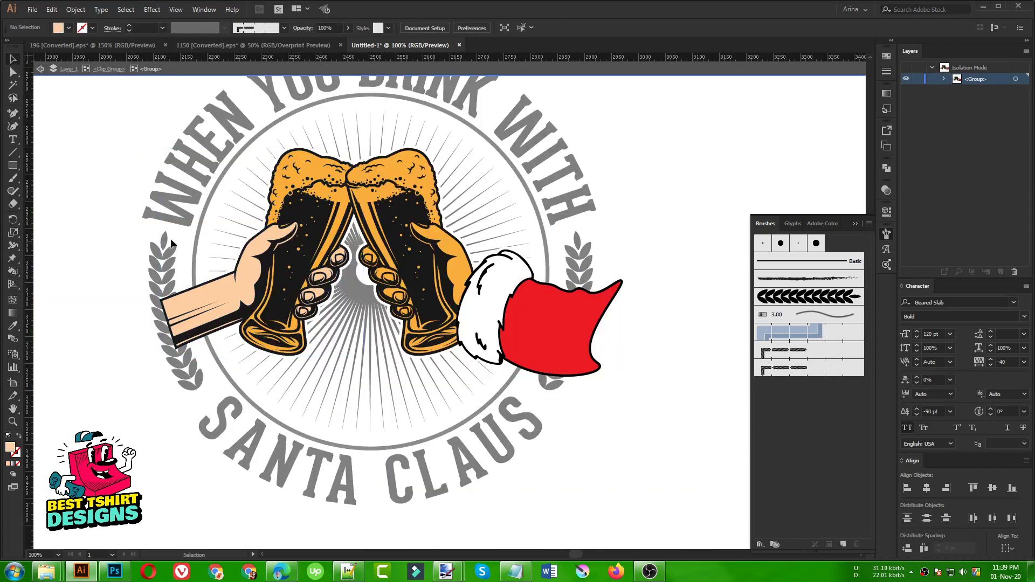
double_click(446, 270)
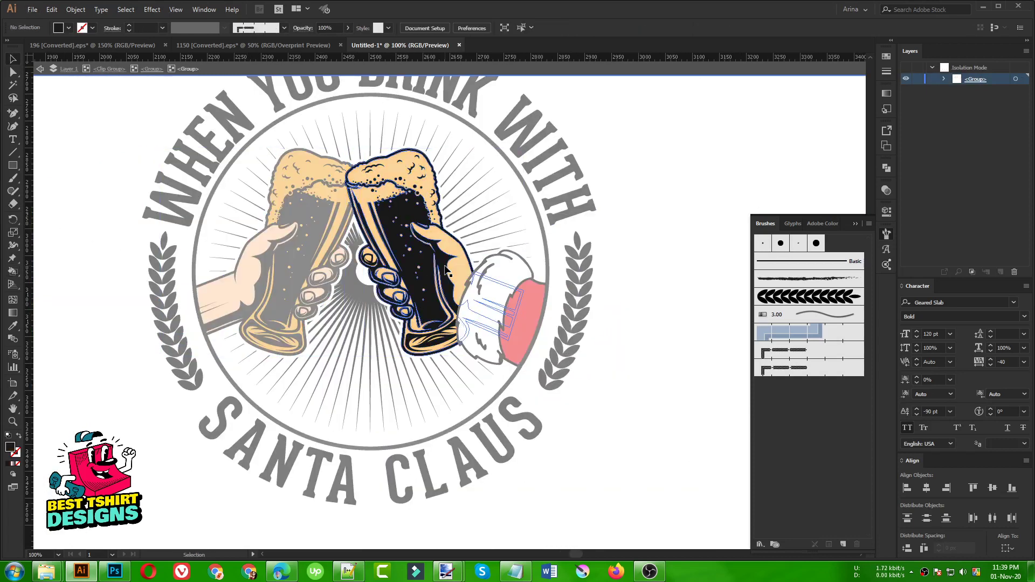
left_click(445, 270)
scroll(445, 269, "up", 2)
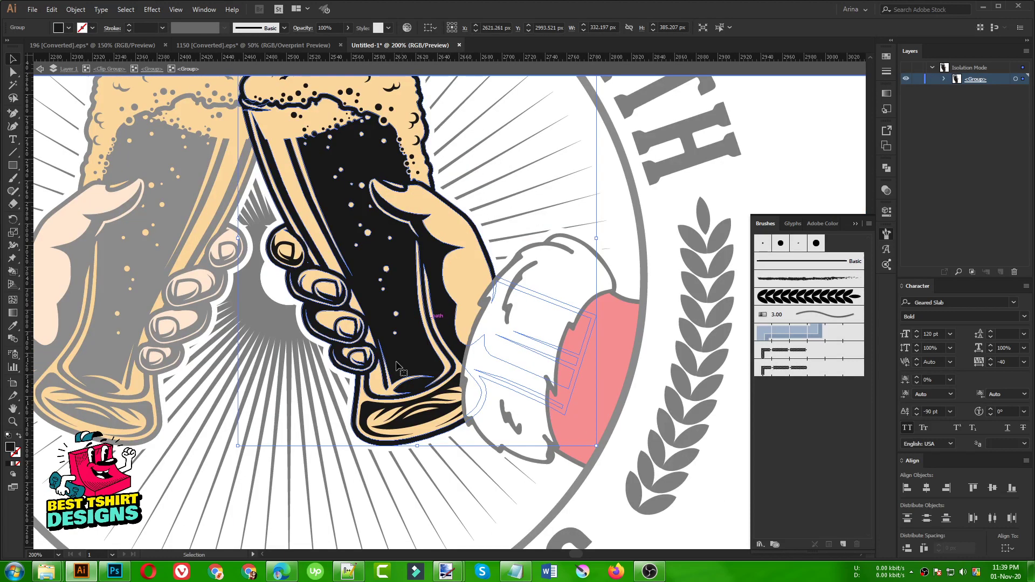
scroll(368, 371, "up", 3)
scroll(370, 370, "up", 2)
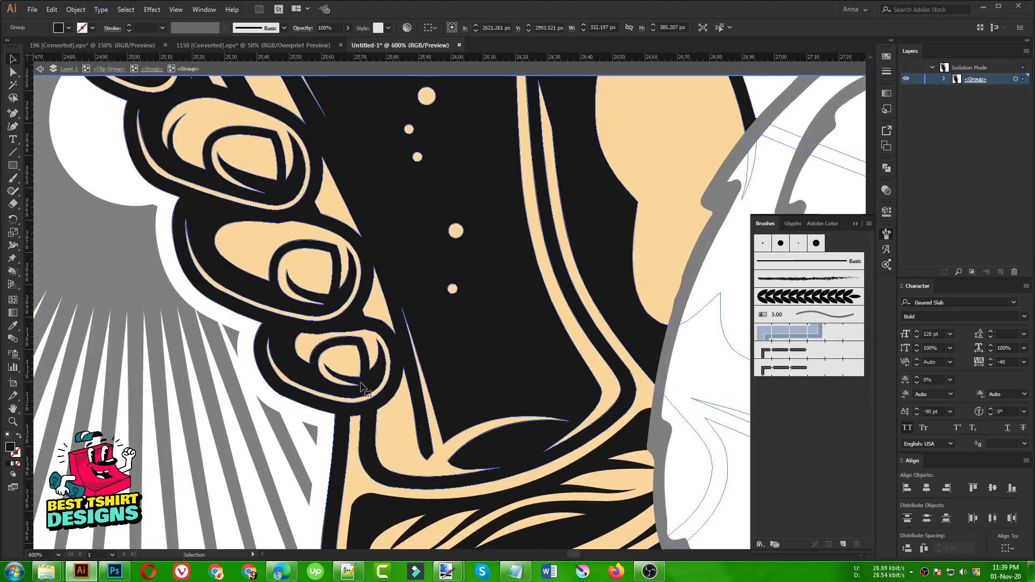
scroll(238, 275, "up", 1)
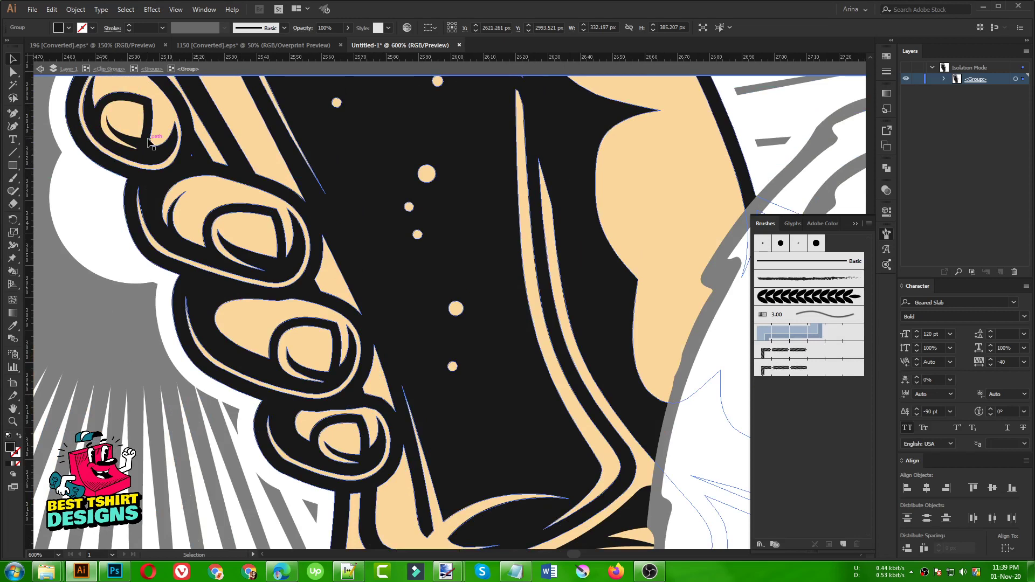
scroll(157, 172, "up", 2)
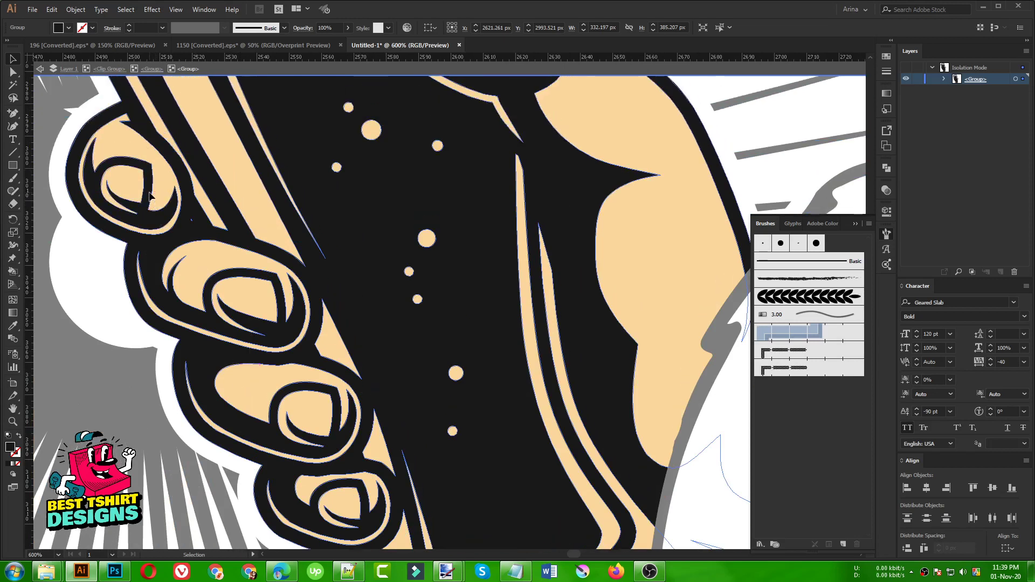
left_click(157, 204)
key("Delete")
left_click(164, 202)
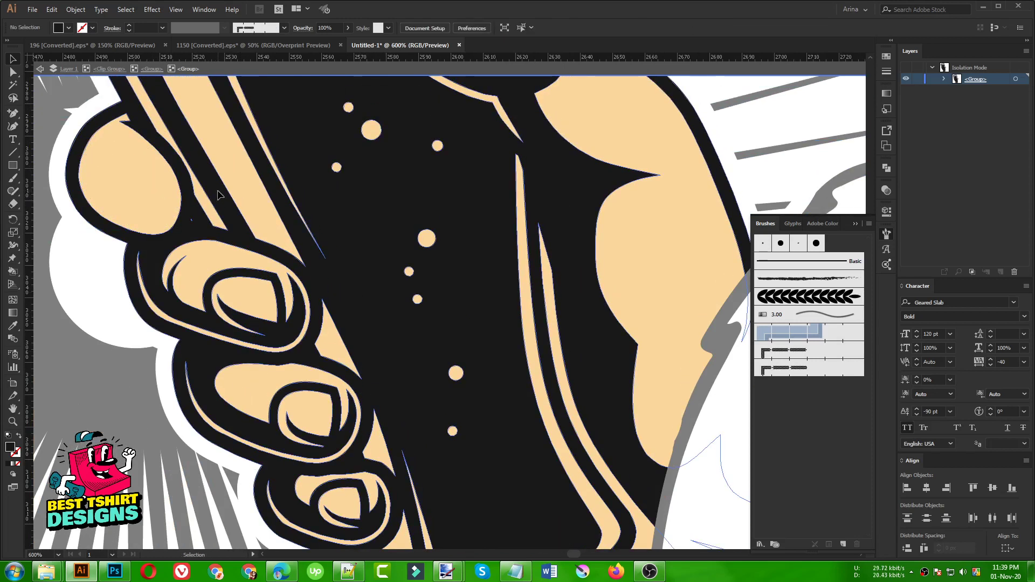
Fill the right hand, its four fingers and their nails with the skin tone sampled from the left hand using Live Paint.
key("ctrl+minus")
key("k")
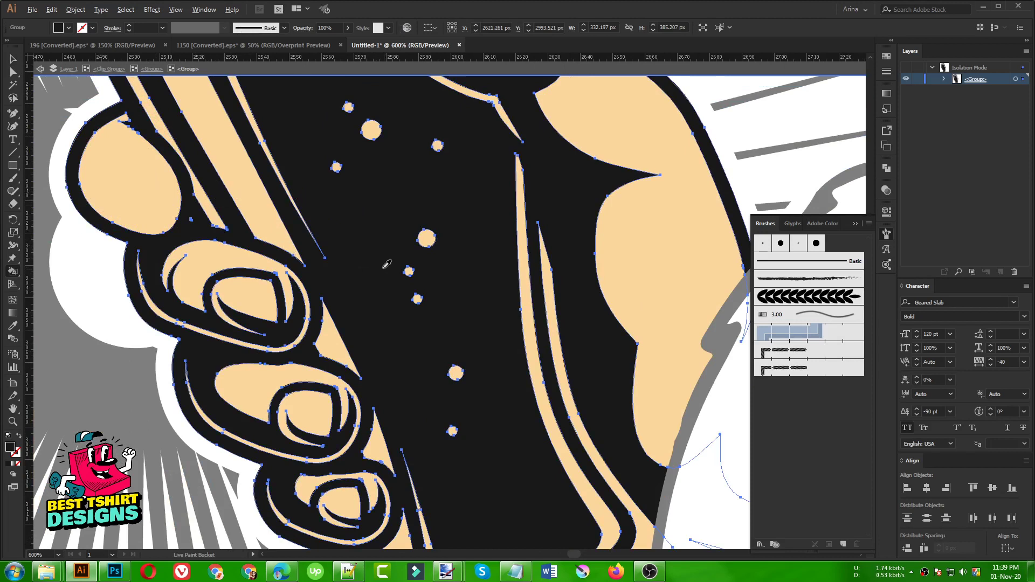
key("ctrl+minus")
key("ctrl+minus")
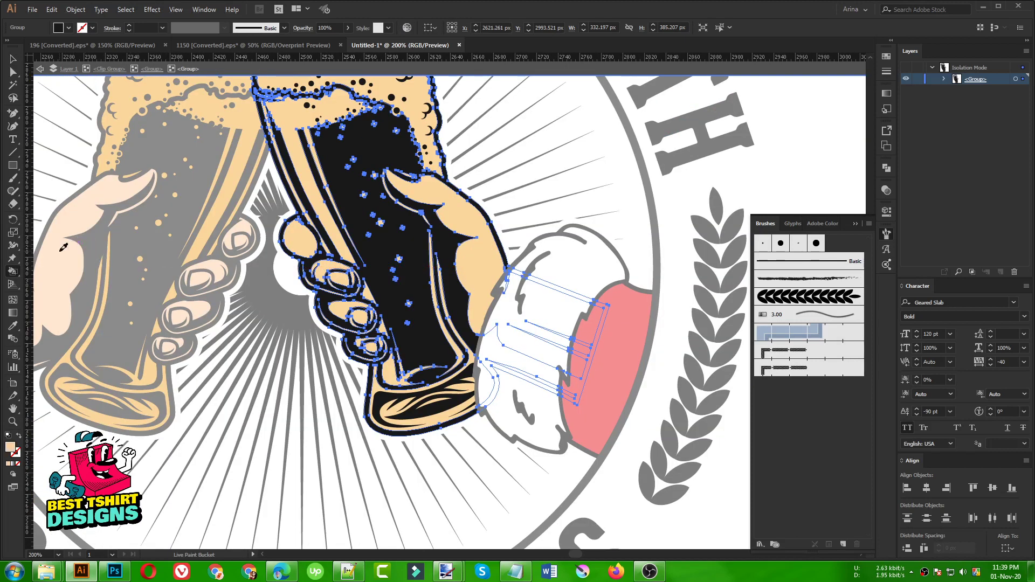
scroll(304, 238, "up", 3)
left_click(305, 235)
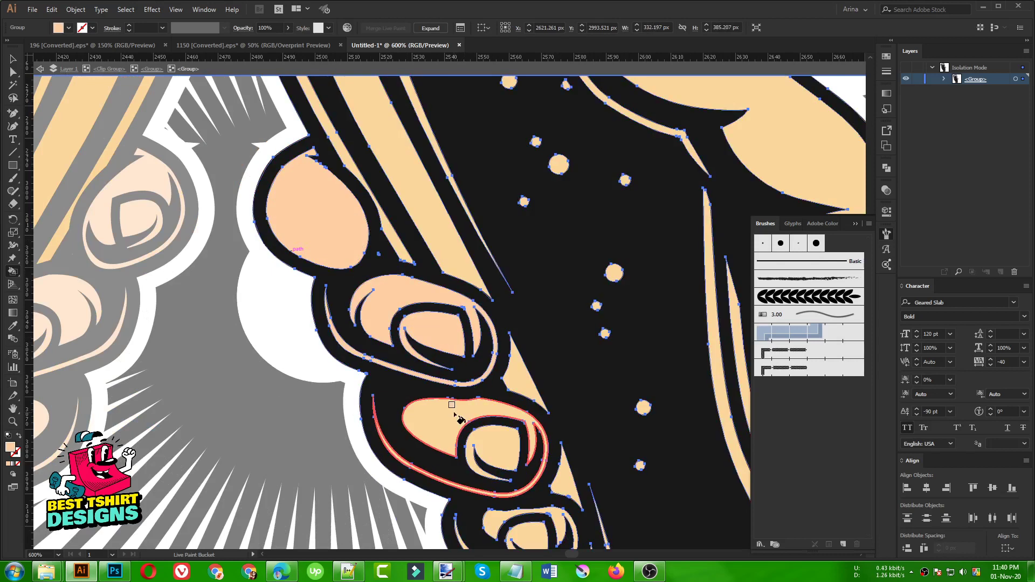
left_click(505, 438)
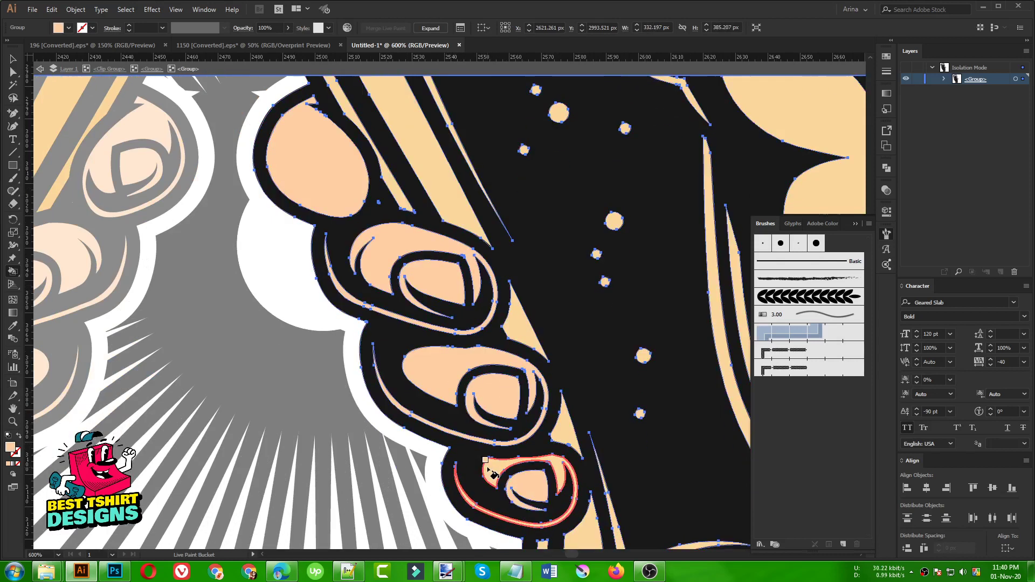
scroll(293, 248, "down", 5)
scroll(370, 366, "down", 3)
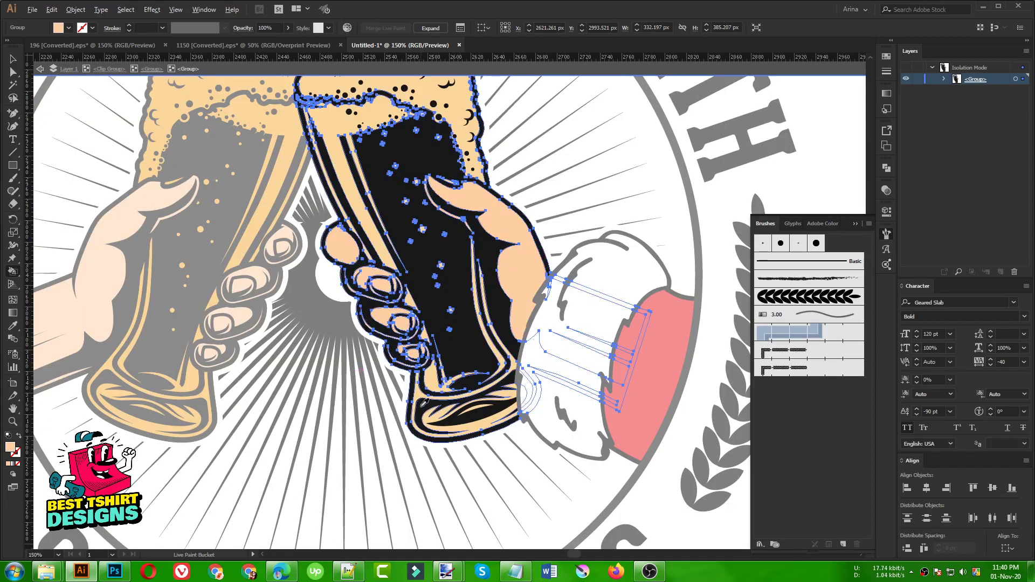
scroll(448, 347, "down", 1)
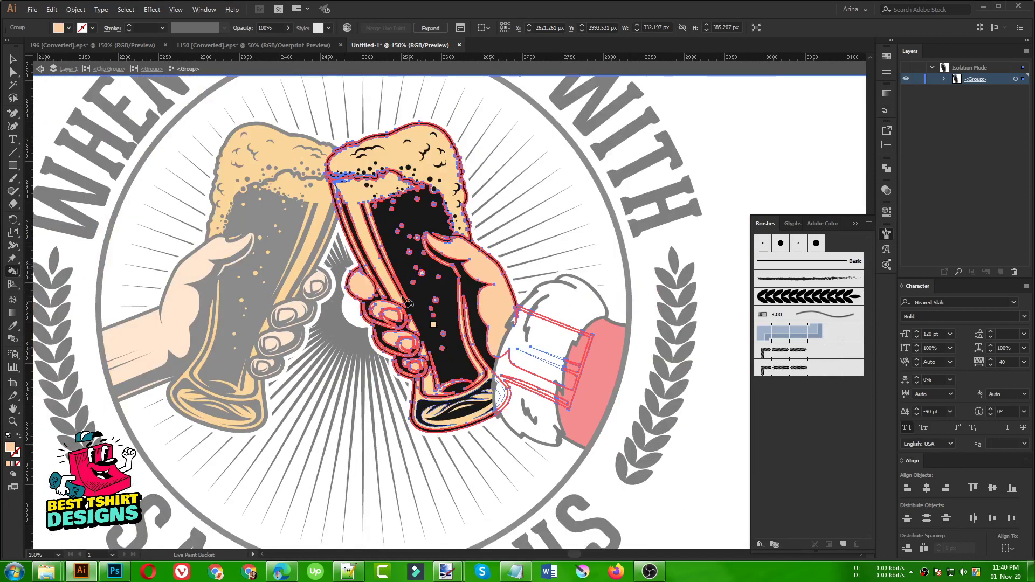
Restore the nail line detail on the right hand's uppermost finger and exit isolation mode.
key("v")
scroll(383, 289, "up", 2)
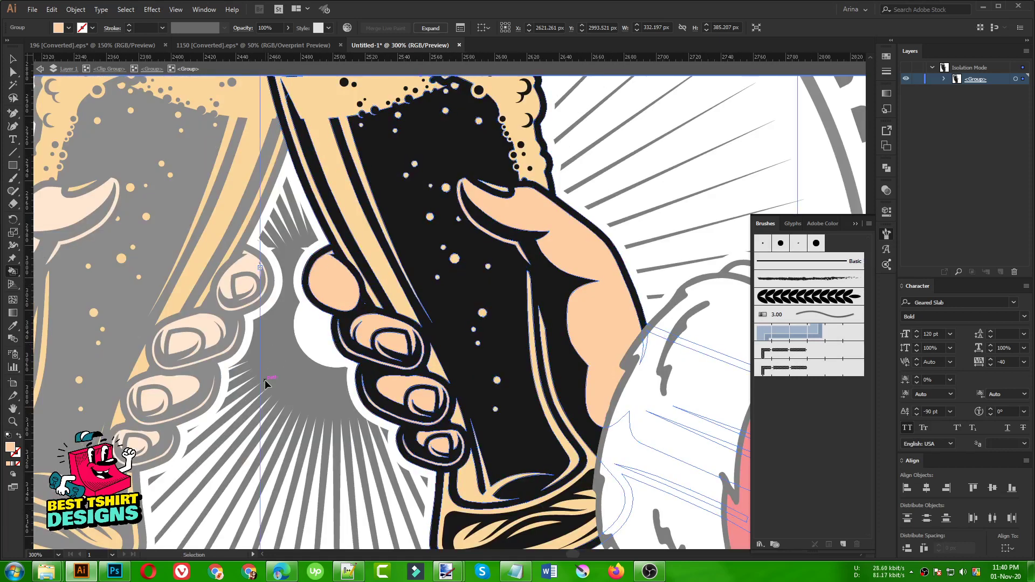
left_click(329, 288)
key("k")
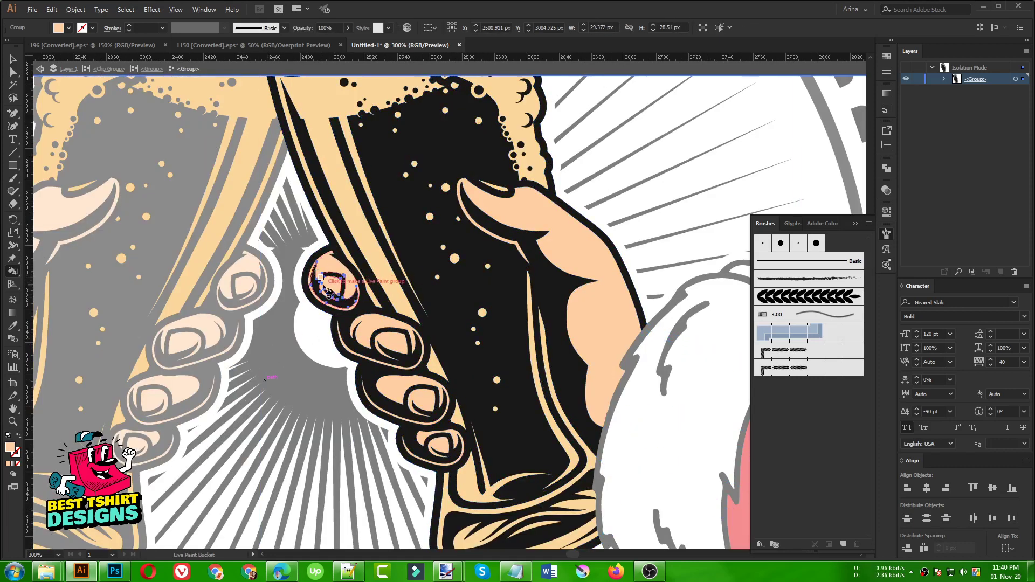
key("v")
key("ctrl+shift+a")
scroll(318, 337, "down", 3)
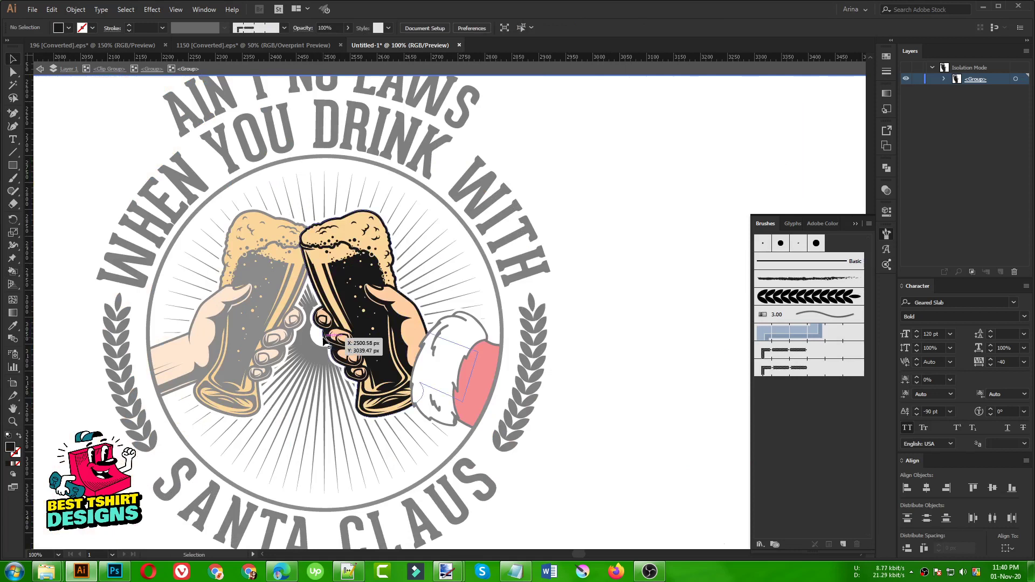
double_click(621, 405)
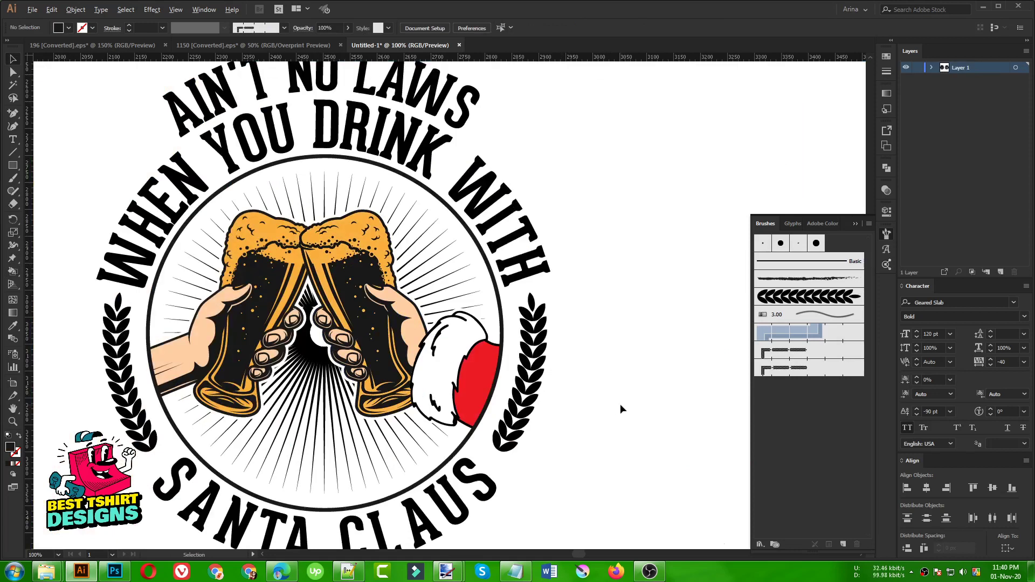
scroll(620, 403, "down", 1)
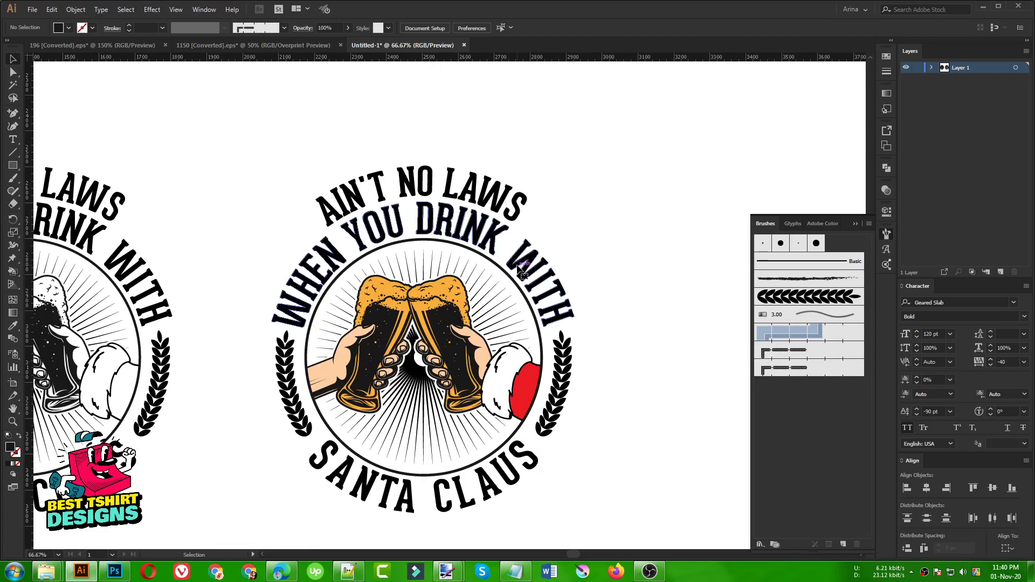
Fill both laurel branches of the coloured badge with the orange sampled from the beer foam.
left_click(564, 315)
left_click(569, 380)
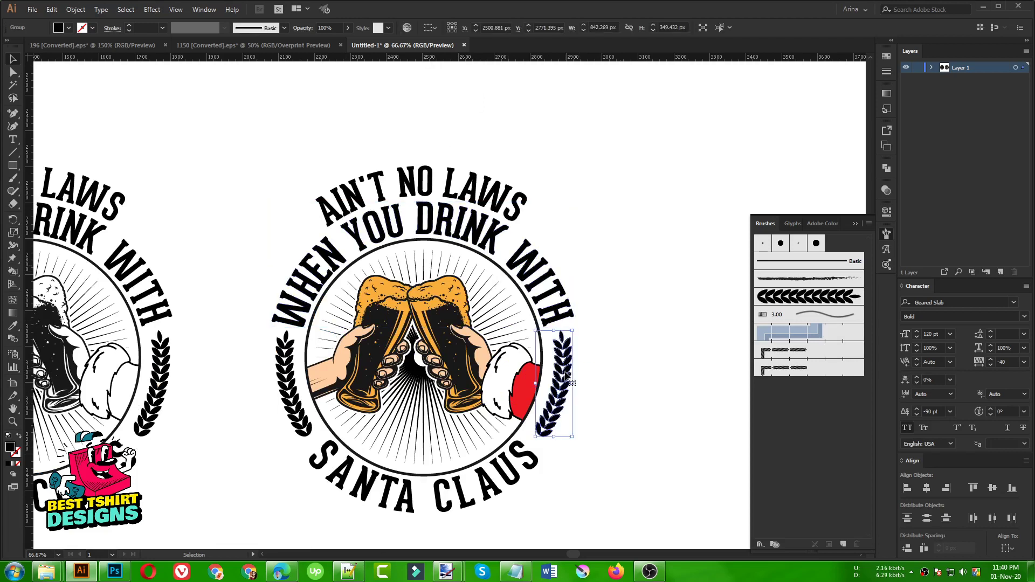
left_click(301, 401, "shift")
key("i")
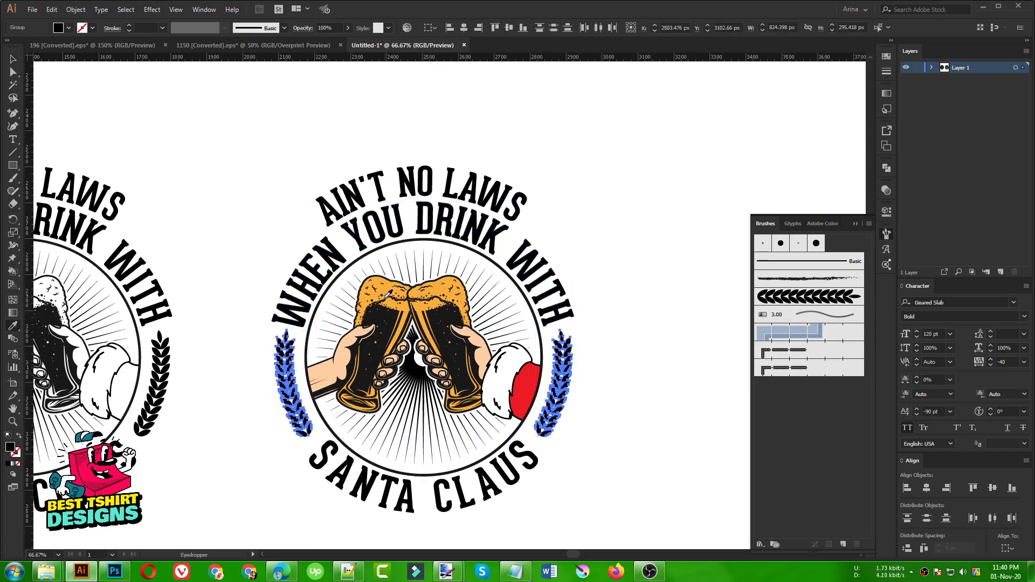
left_click(386, 288)
key("v")
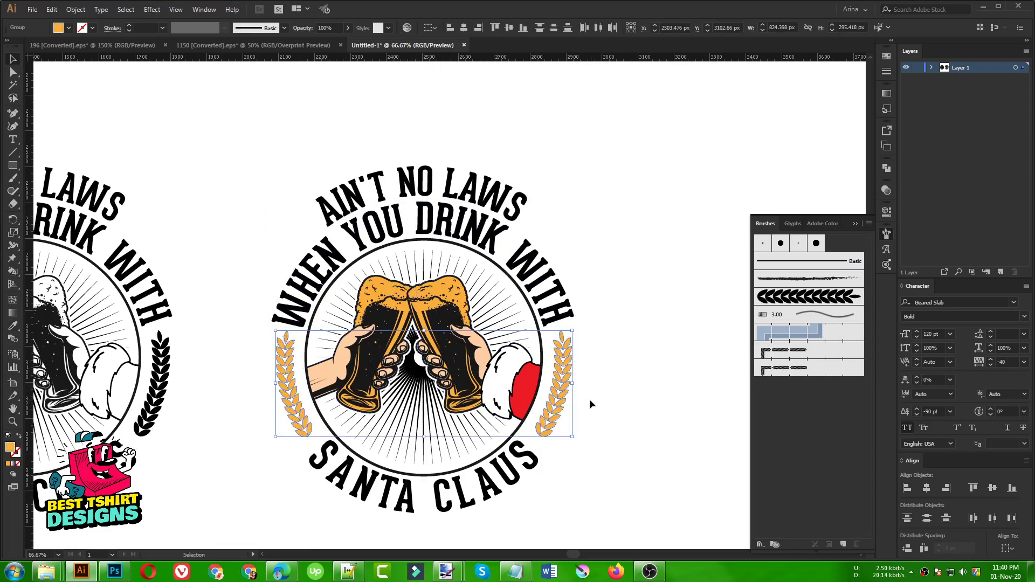
left_click(600, 403)
Fill the curved WHEN YOU DRINK WITH text with sampled white.
left_click(451, 226)
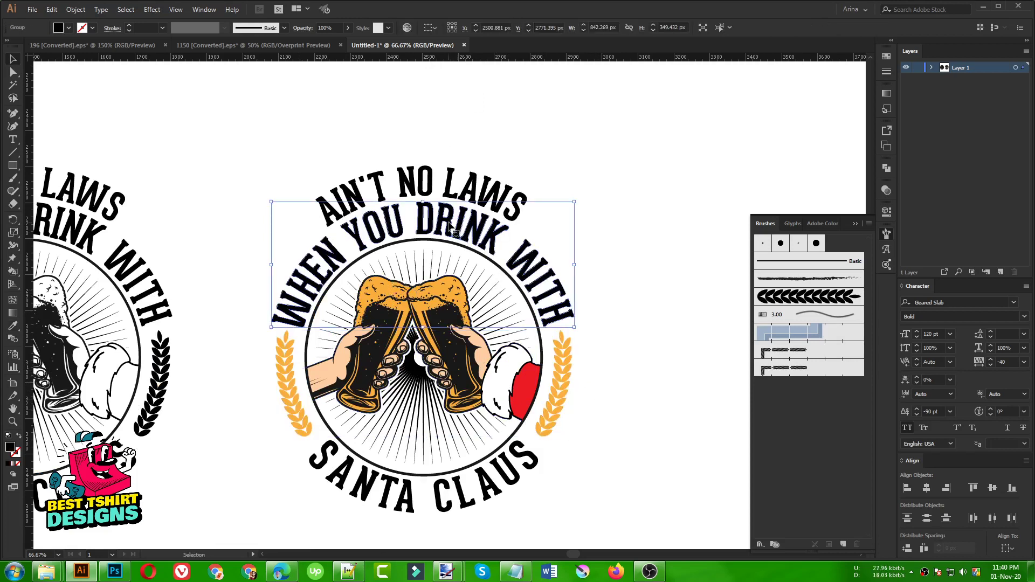
key("i")
left_click(604, 442)
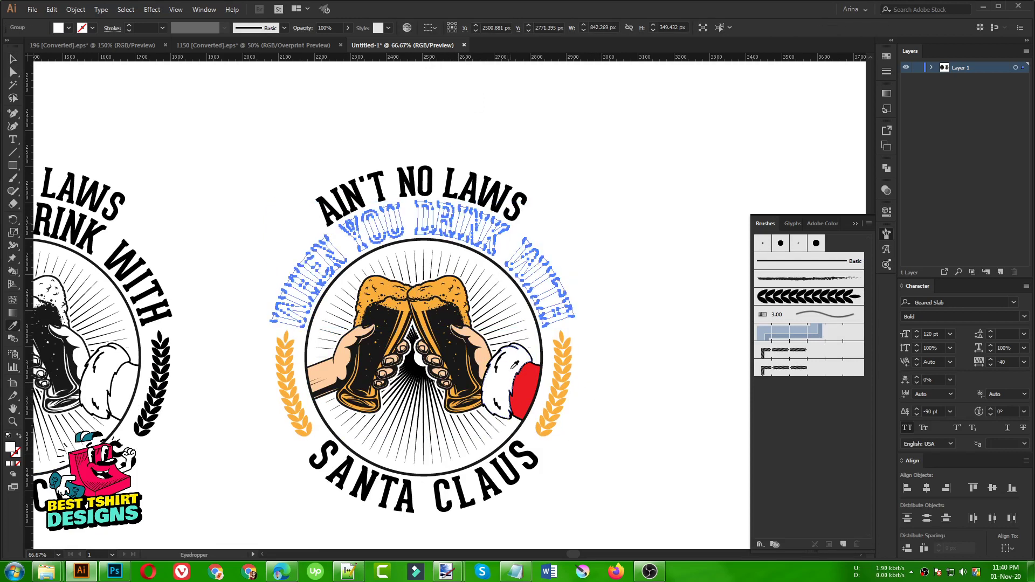
key("v")
Fill the SANTA CLAUS and AIN'T NO LAWS lettering with the red sampled from the Santa sleeve.
left_click(485, 483)
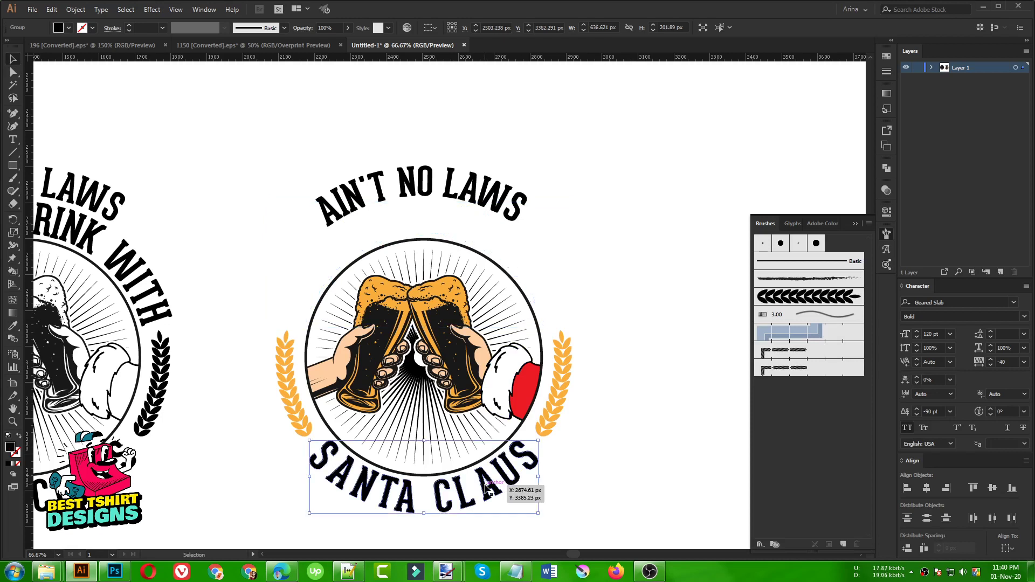
key("i")
left_click(526, 388)
key("v")
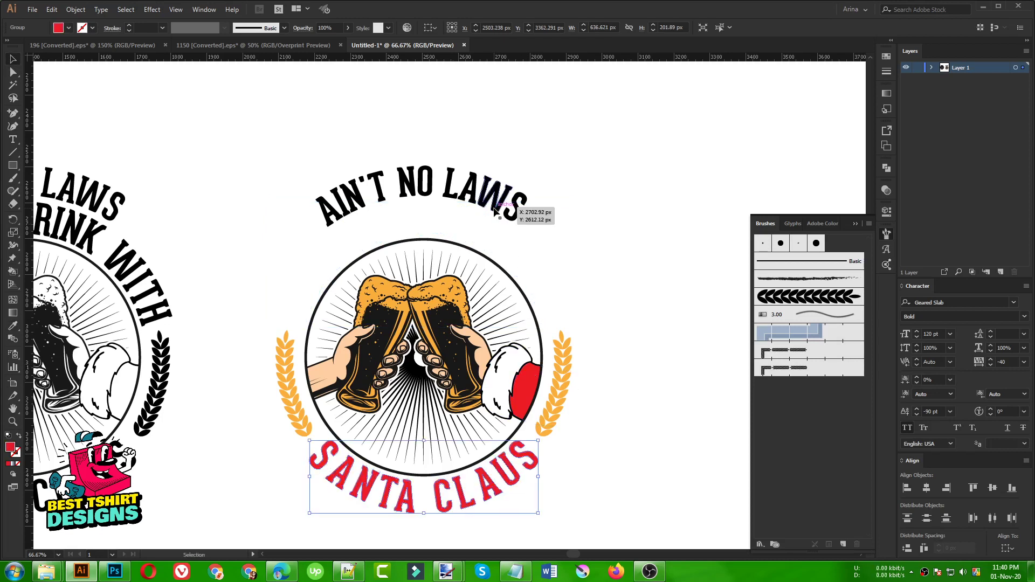
left_click(493, 211)
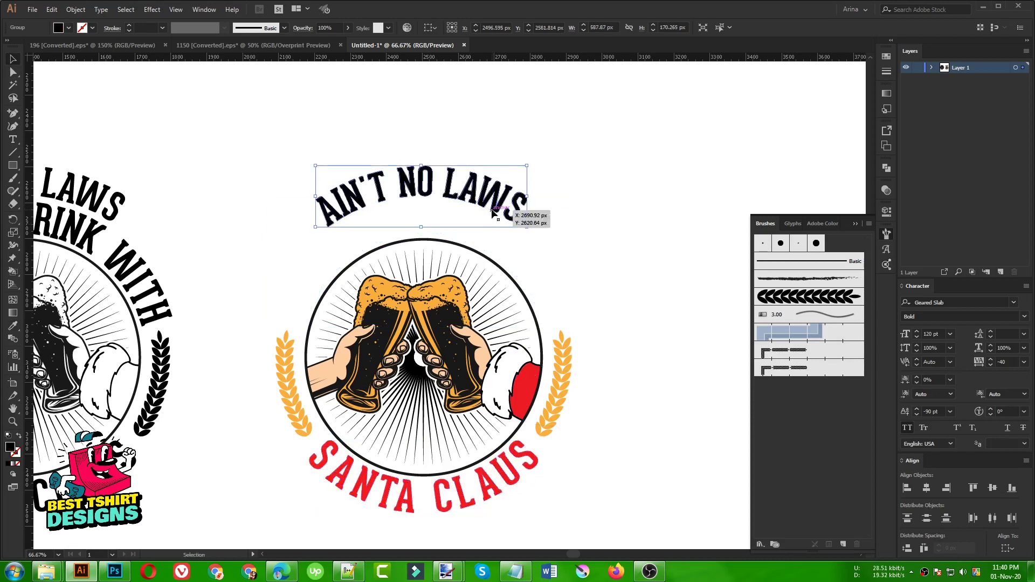
left_click_drag(494, 211, 461, 241)
key("i")
left_click(518, 399)
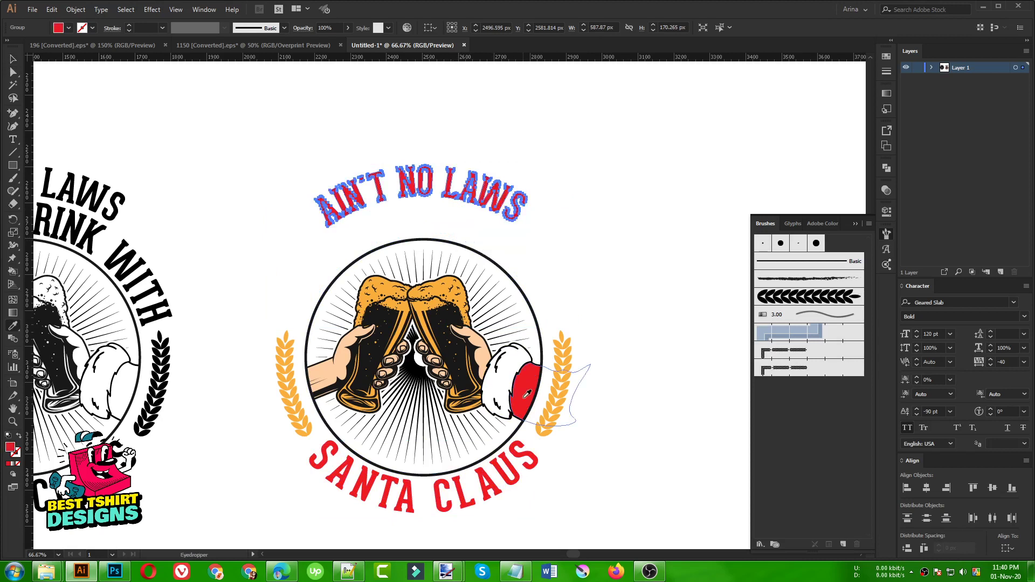
key("v")
left_click(561, 297)
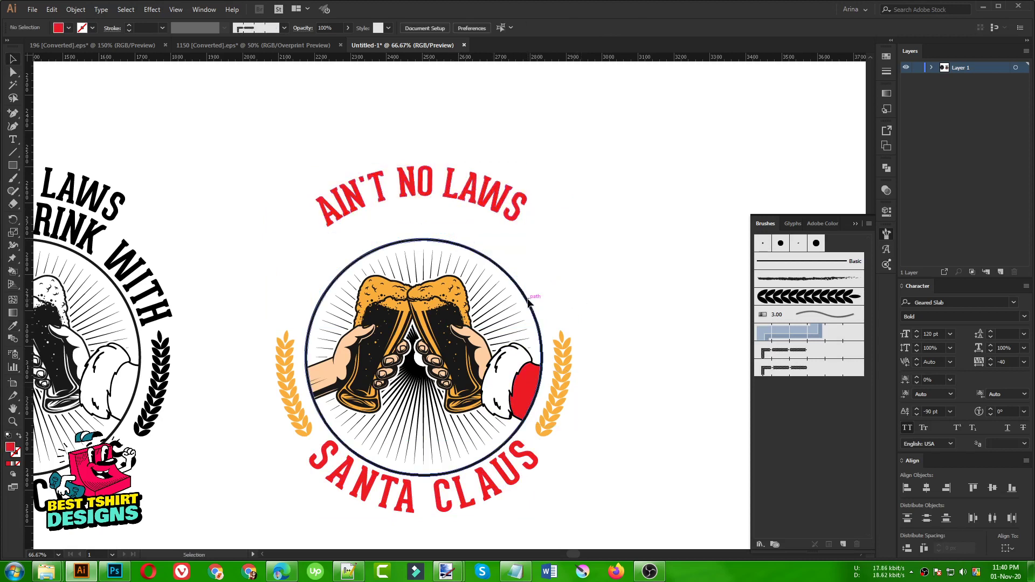
Fill the circular ring around the glasses with the orange sampled from the laurel branch.
left_click(529, 303)
key("i")
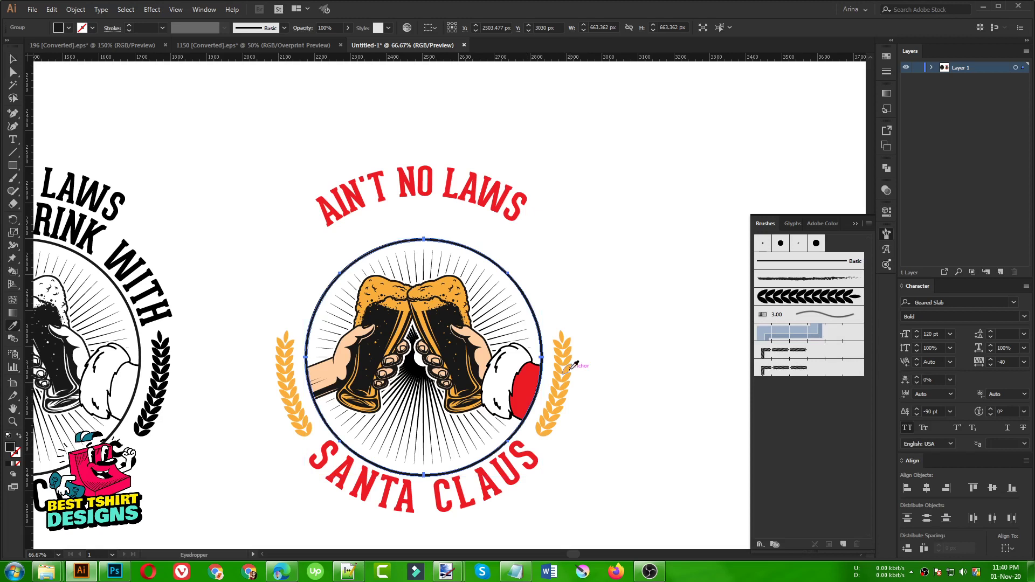
left_click(566, 371)
key("v")
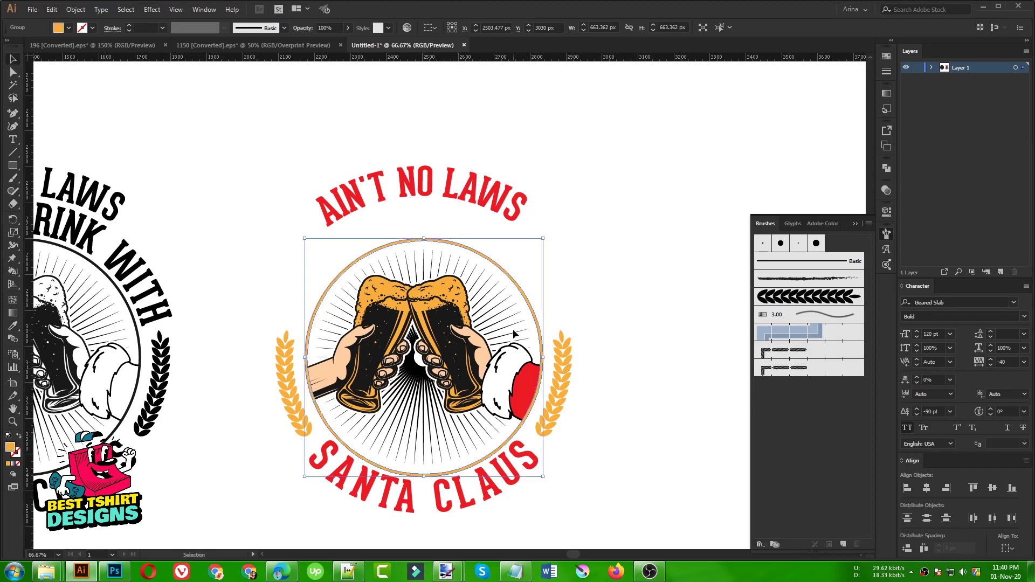
Isolate the badge's clip group, fill the sunburst rays with the laurel's orange and exit isolation mode.
left_click(511, 330)
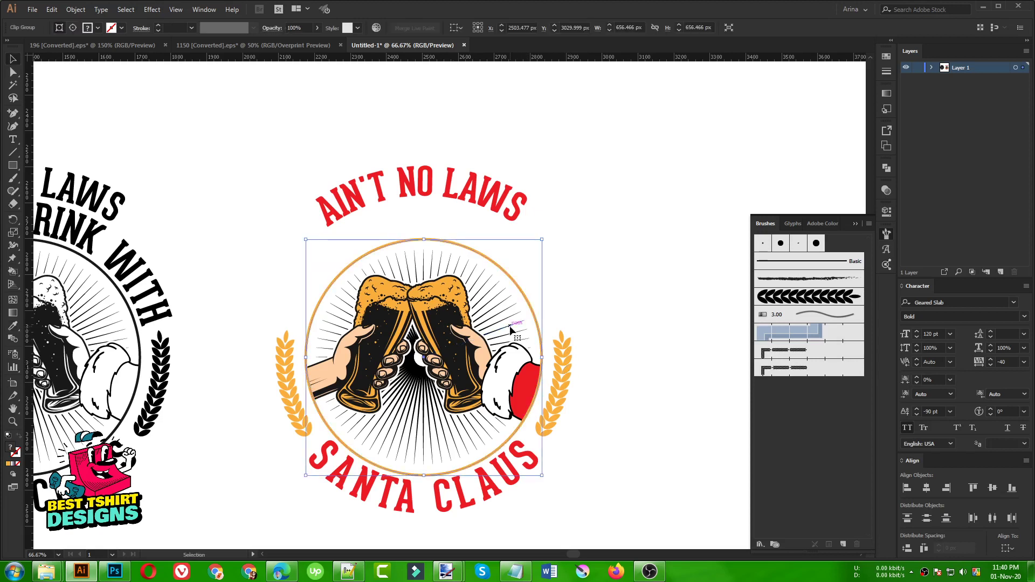
double_click(511, 330)
left_click(512, 330)
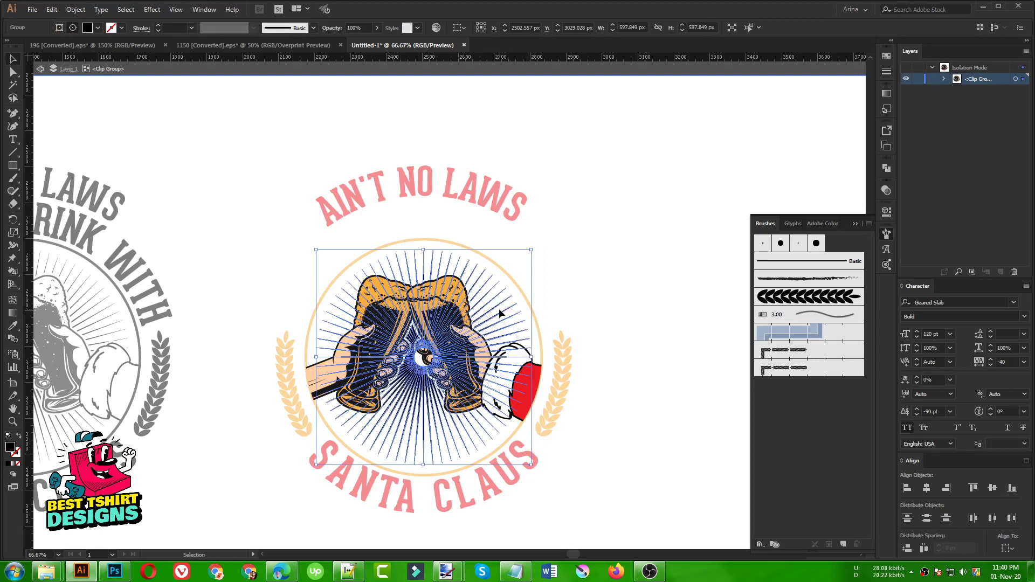
key("i")
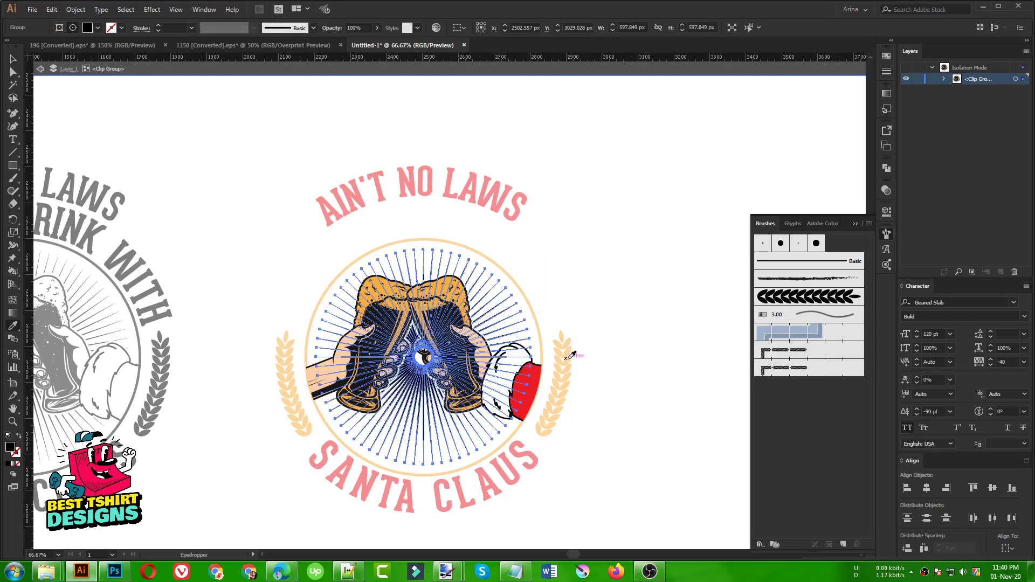
left_click(567, 358)
key("v")
left_click(564, 300)
scroll(289, 254, "down", 1)
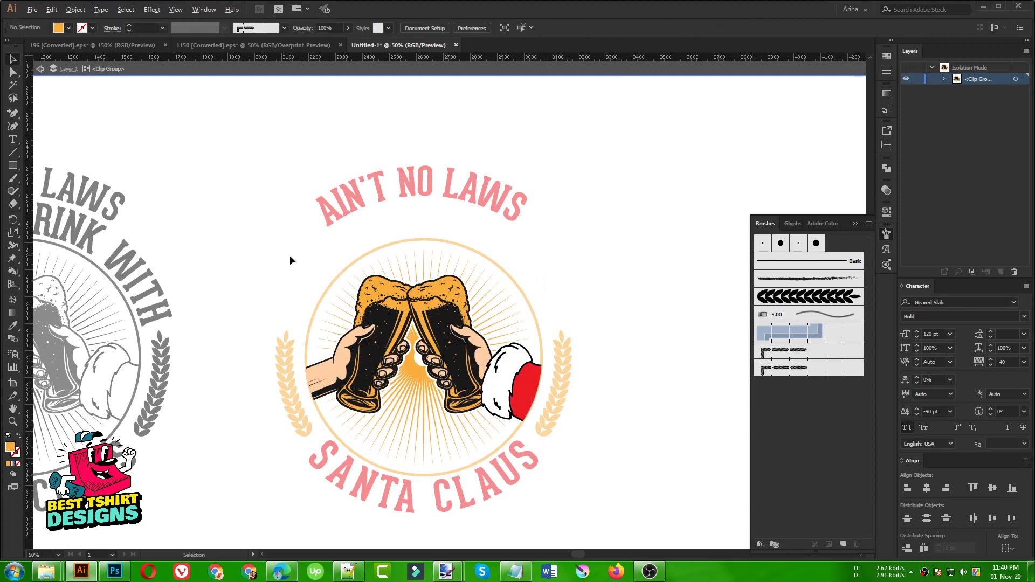
double_click(236, 202)
scroll(454, 353, "up", 1)
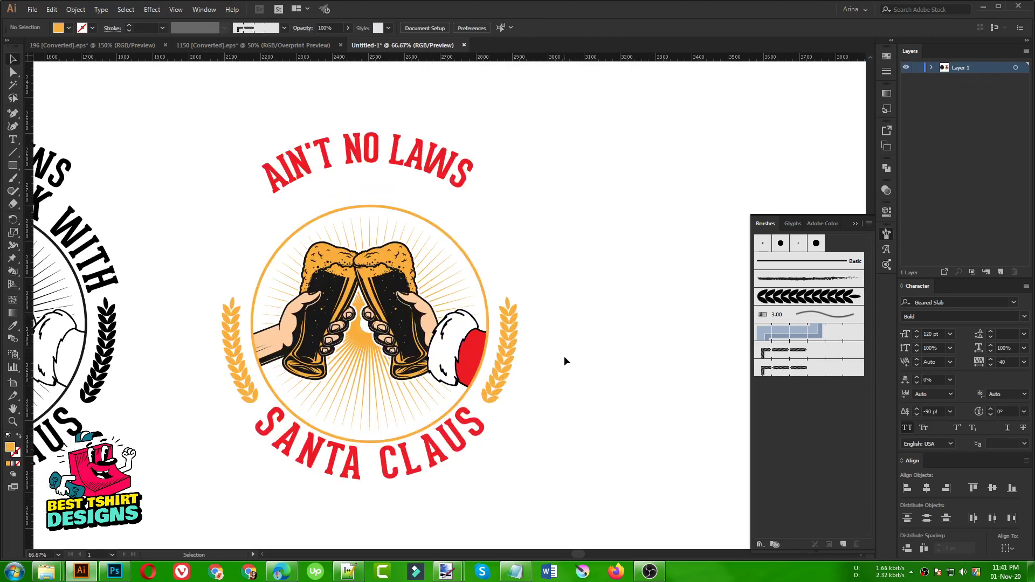
left_click(12, 167)
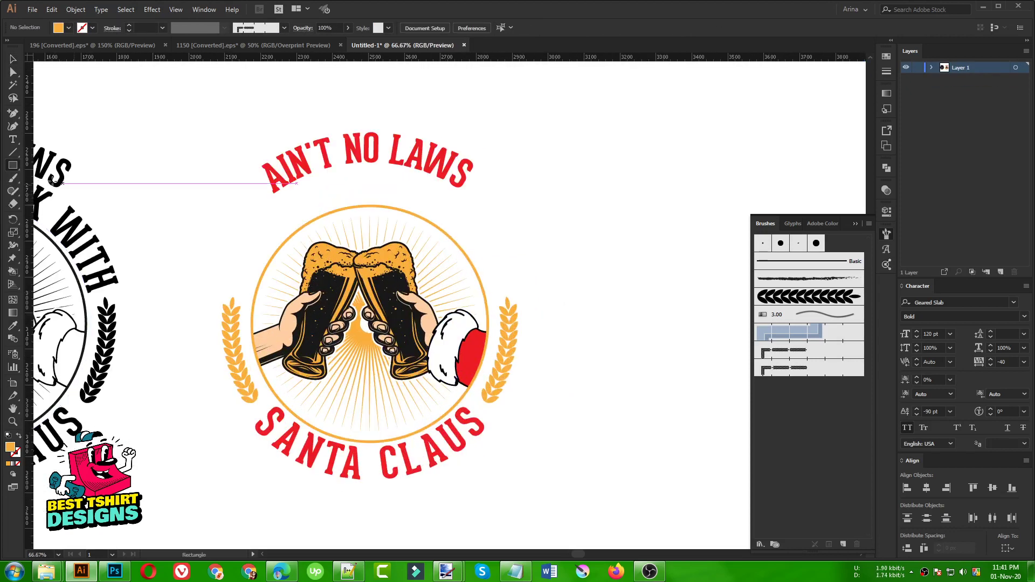
left_click_drag(175, 122, 586, 532)
left_click(68, 30)
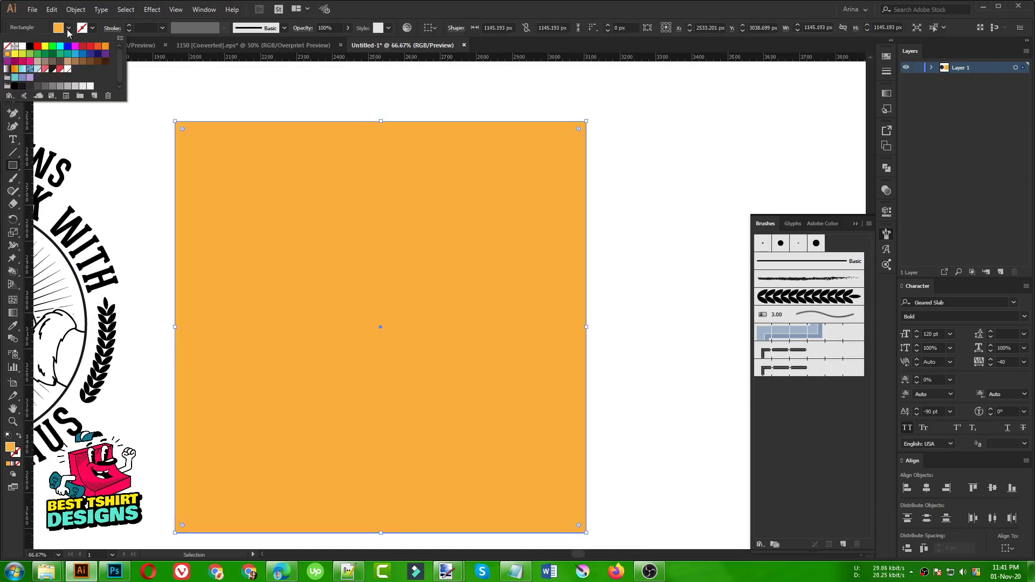
left_click(30, 47)
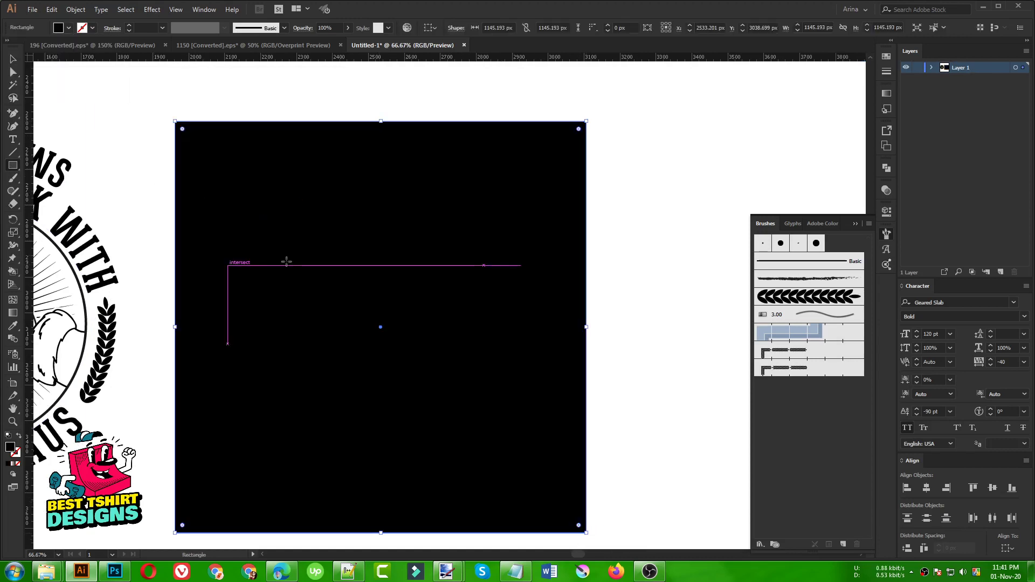
key("v")
left_click(601, 342)
scroll(600, 343, "down", 2)
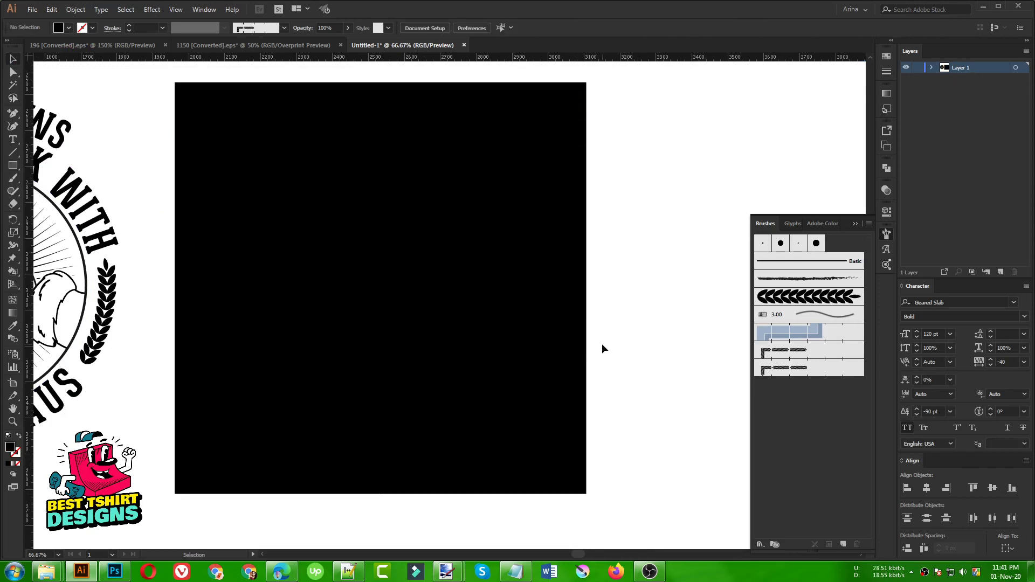
scroll(601, 344, "up", 1)
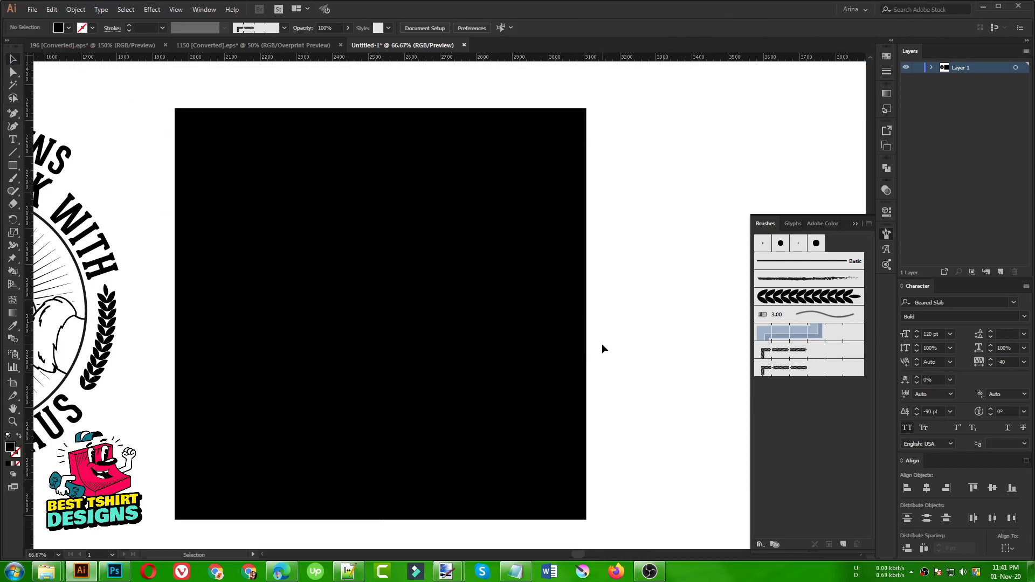
left_click(584, 390)
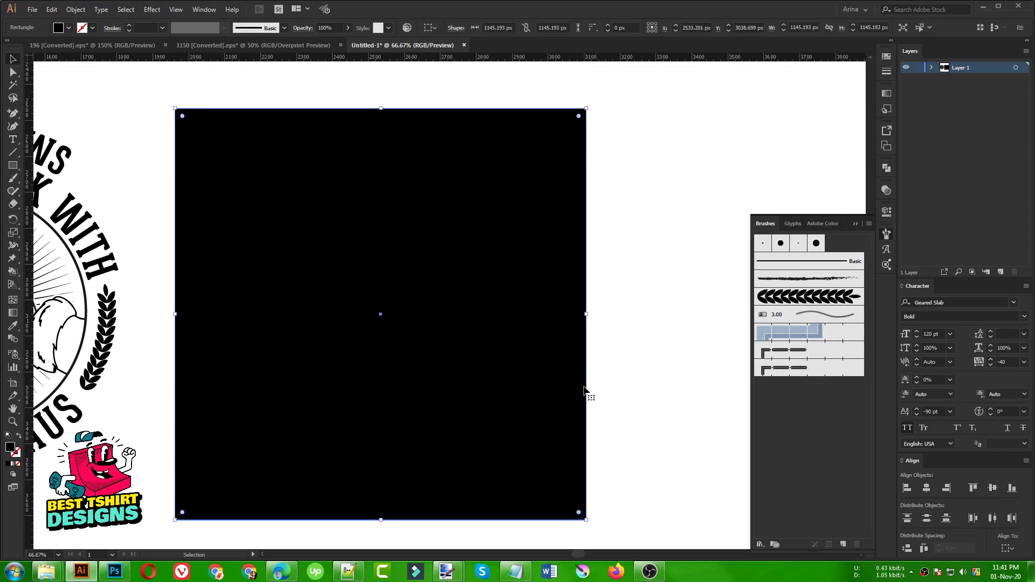
key("Delete")
Draw a black rectangle about 1156 by 1242 px around the coloured badge and place it behind the artwork as a background.
left_click(12, 167)
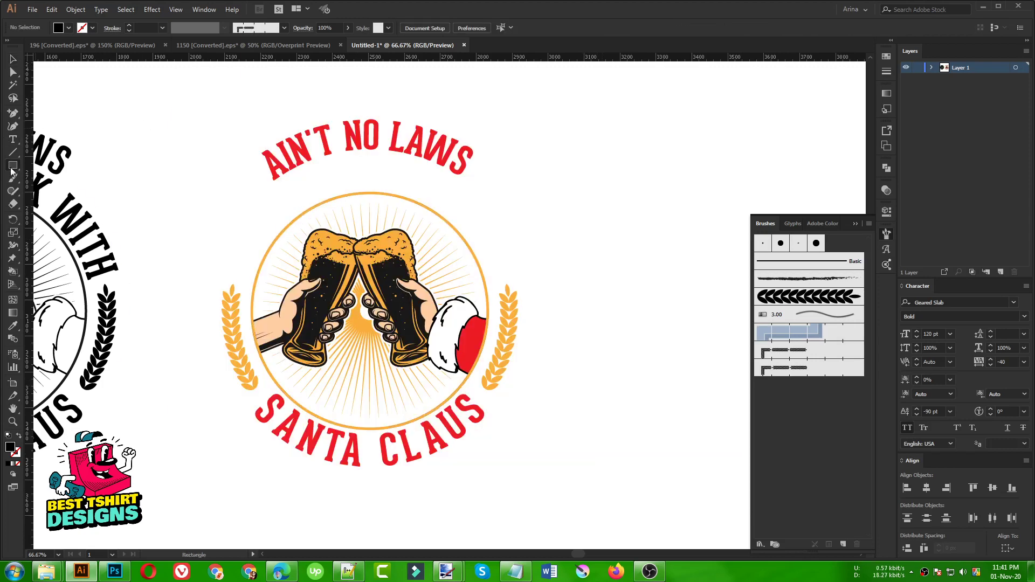
mouse_move(175, 90)
left_mouse_down()
mouse_move(294, 238)
mouse_move(590, 537)
left_mouse_up()
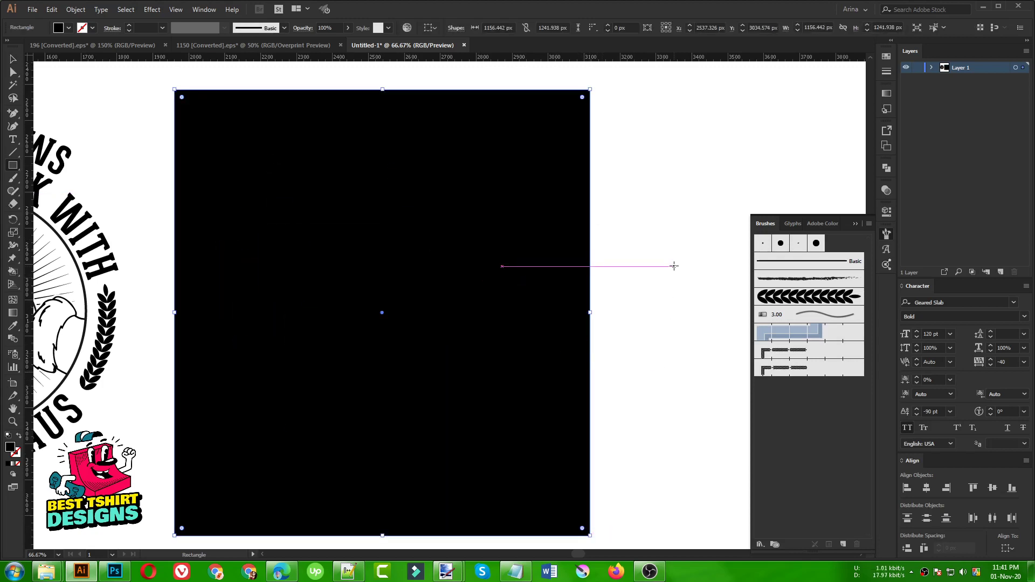
key("v")
key("ctrl+z")
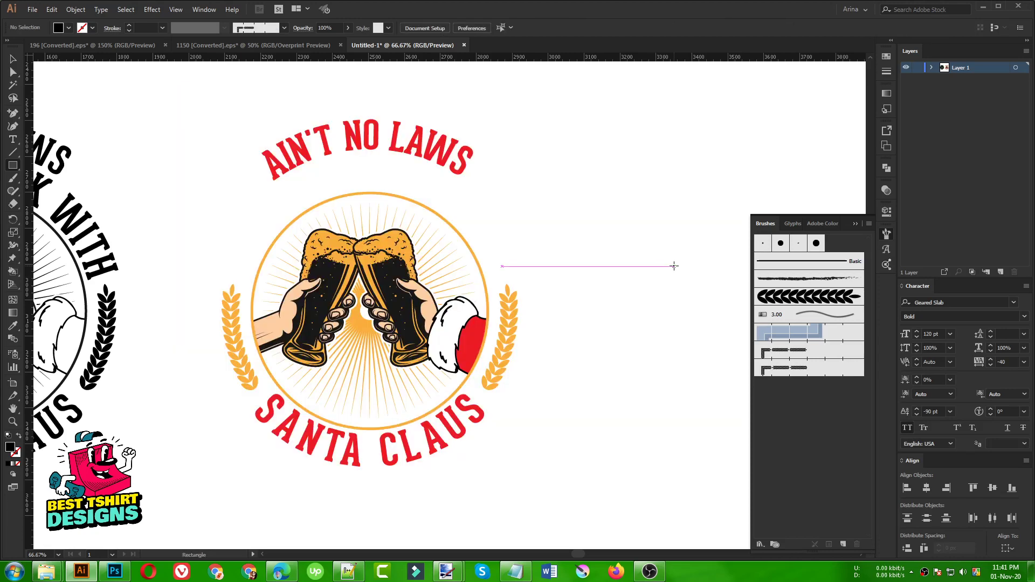
key("v")
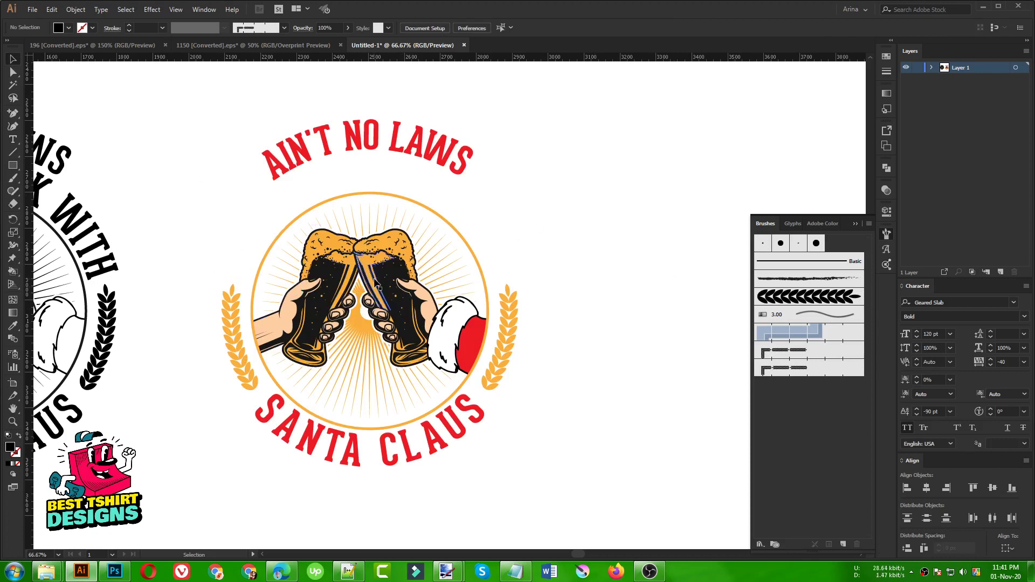
left_click(313, 253)
left_click_drag(232, 157, 613, 498)
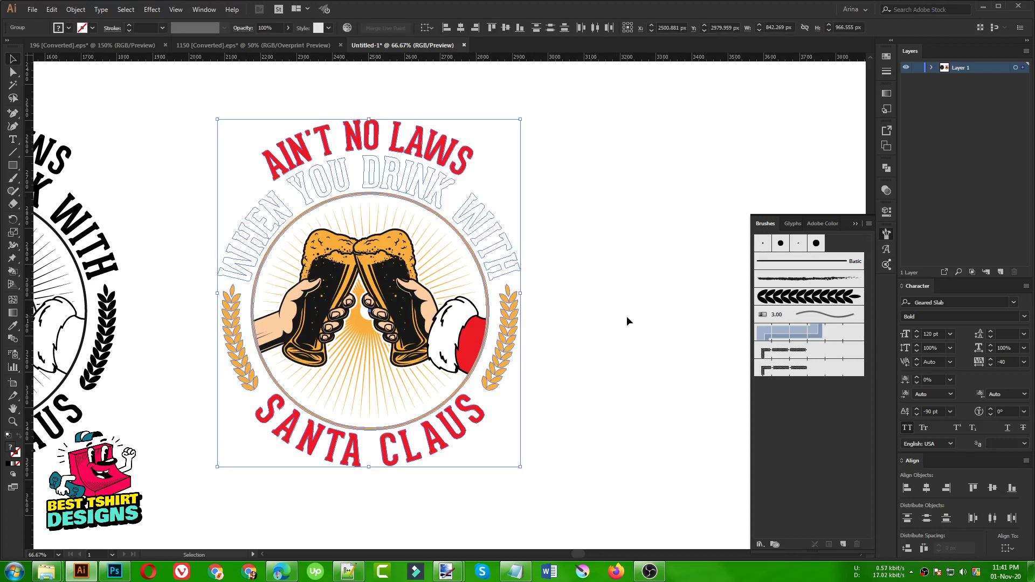
key("a")
key("ctrl+z")
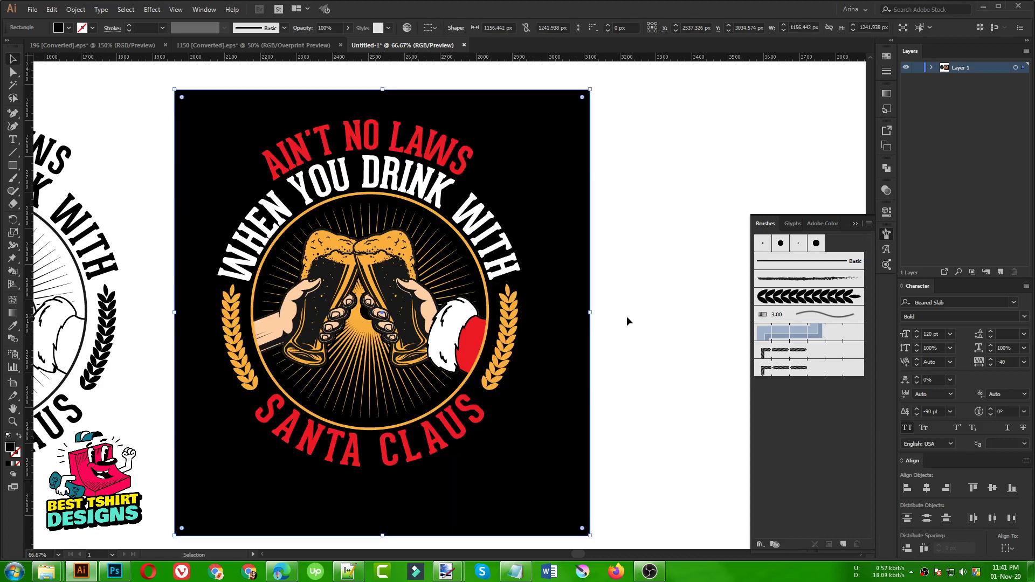
left_click(627, 322)
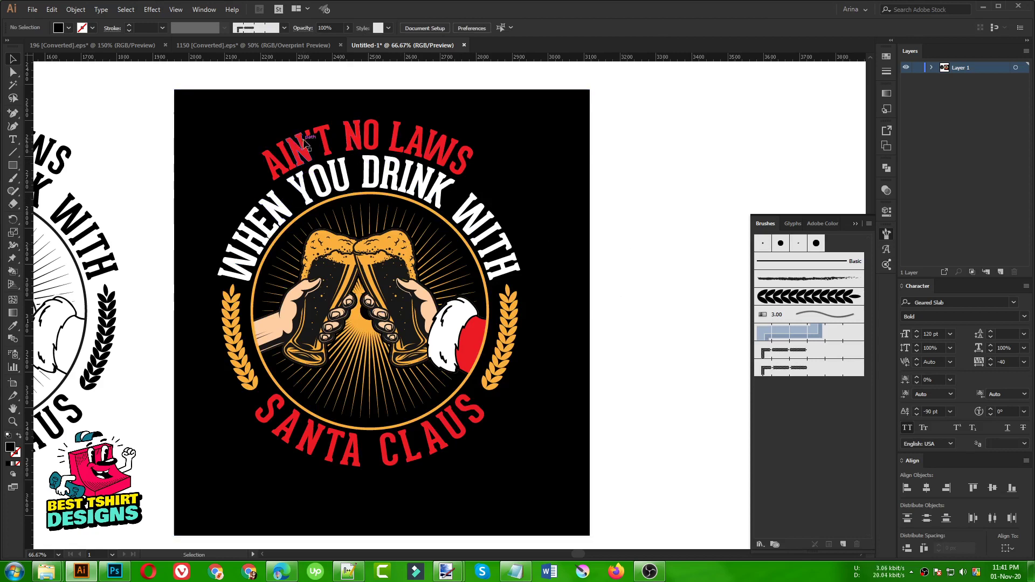
Examine the coloured badge against the black background.
scroll(279, 286, "up", 1)
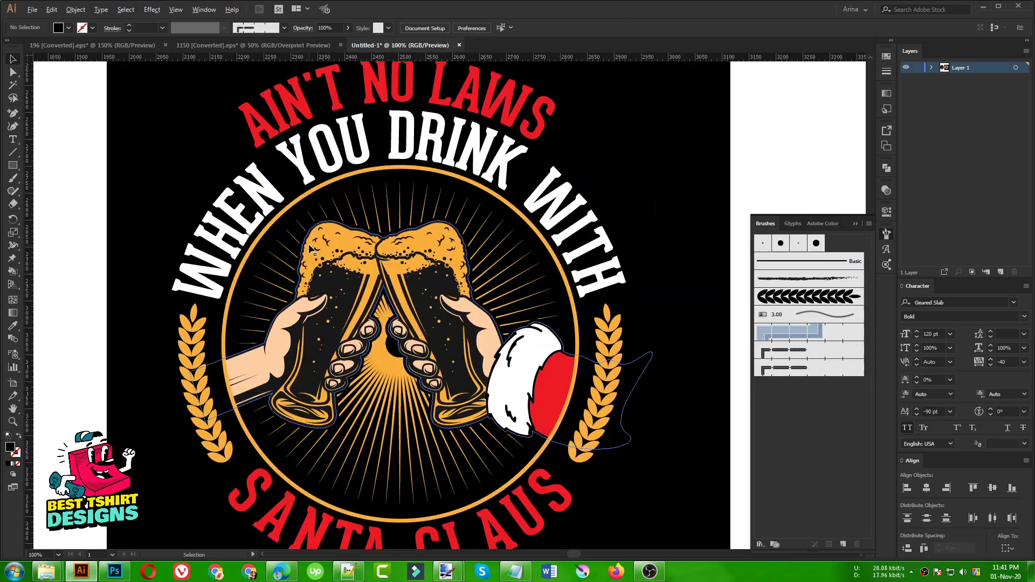
scroll(325, 316, "down", 1)
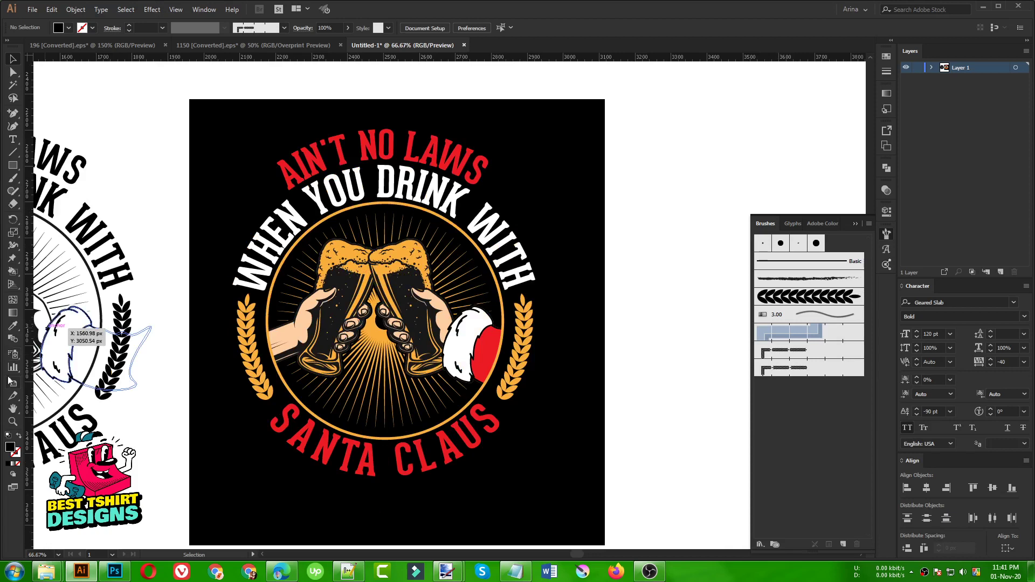
left_click(13, 421)
left_click_drag(220, 121, 558, 498)
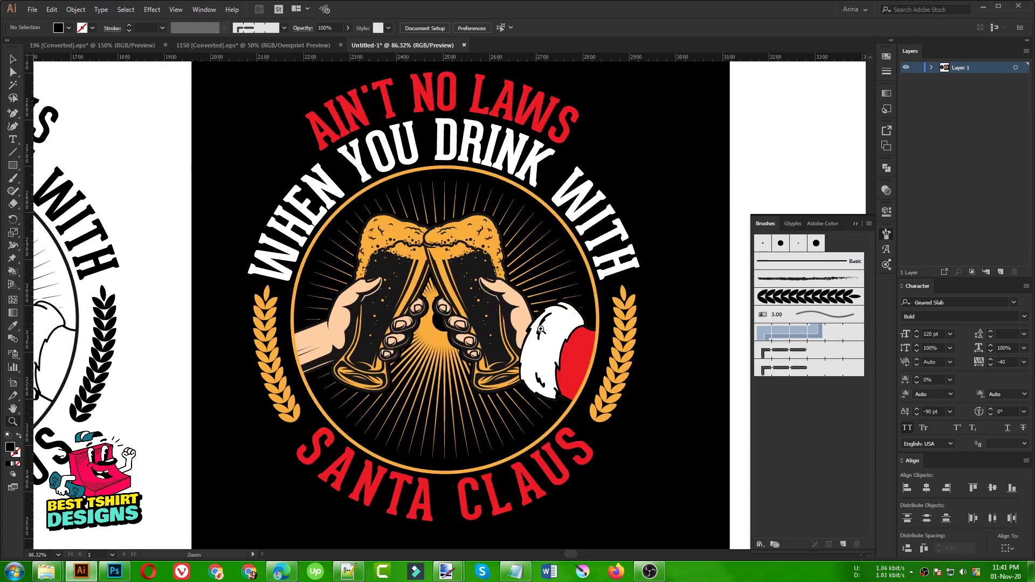
scroll(530, 329, "right", 2)
key("v")
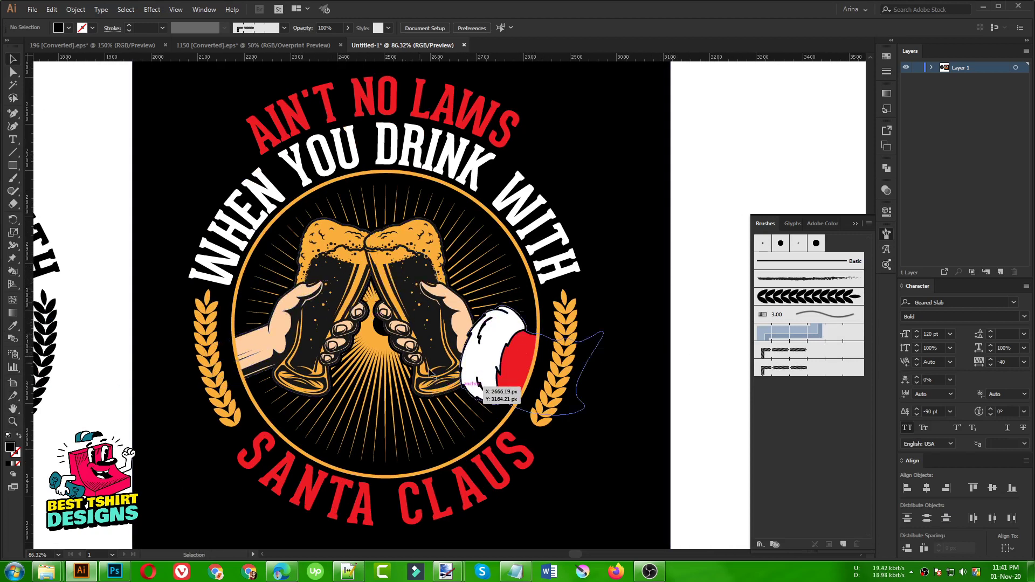
Isolate the nested group of the left beer glass and hand inside the badge's clip group.
key("ctrl+1")
scroll(348, 289, "up", 3)
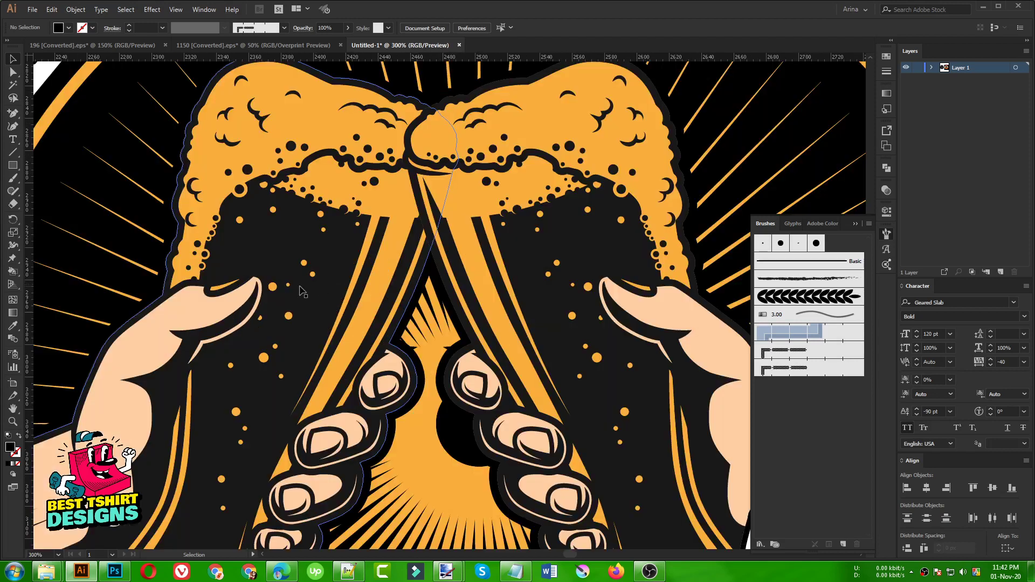
double_click(256, 270)
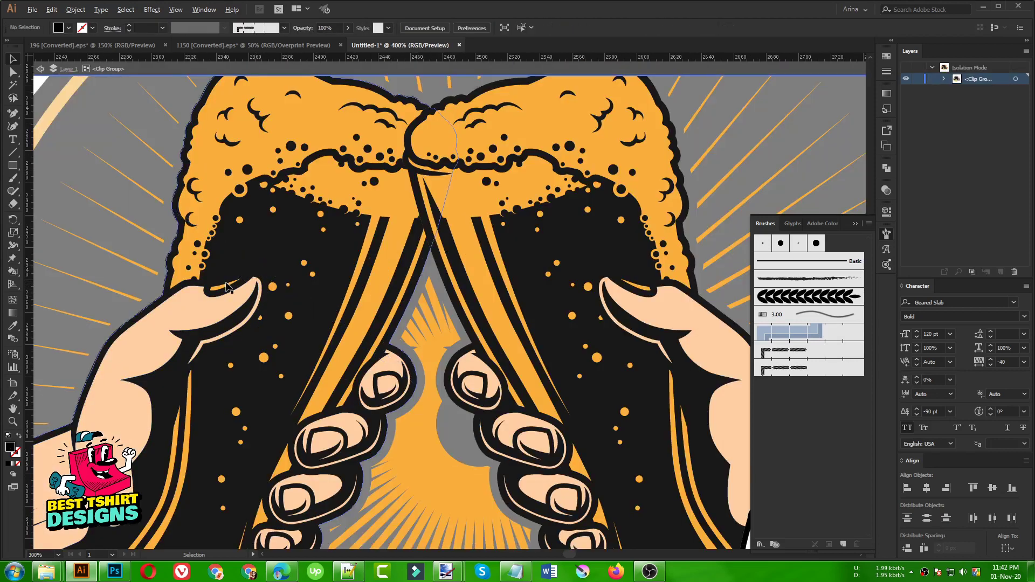
scroll(226, 285, "up", 3)
left_click(203, 298)
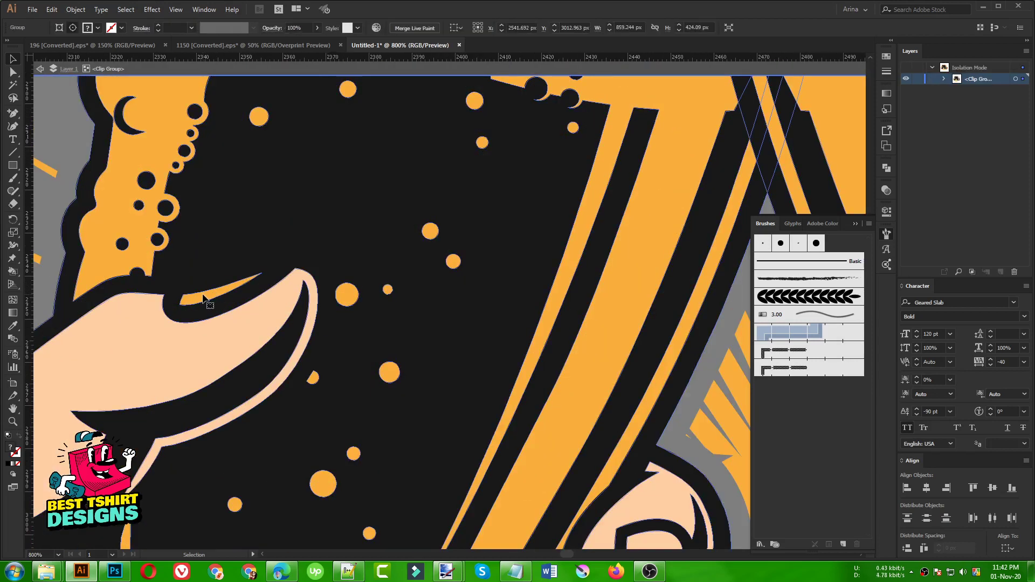
double_click(219, 299)
left_click(215, 297)
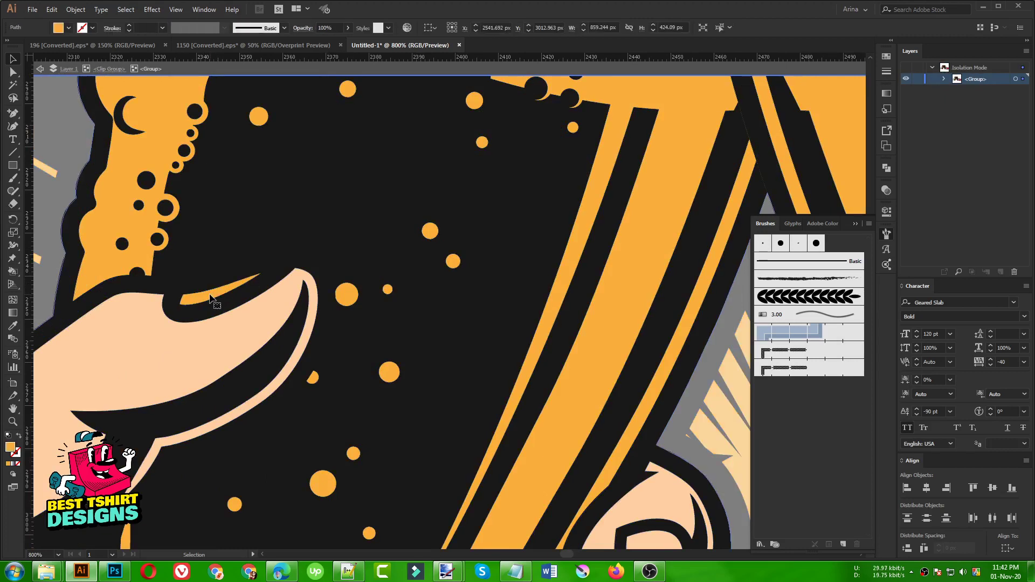
left_click(233, 306)
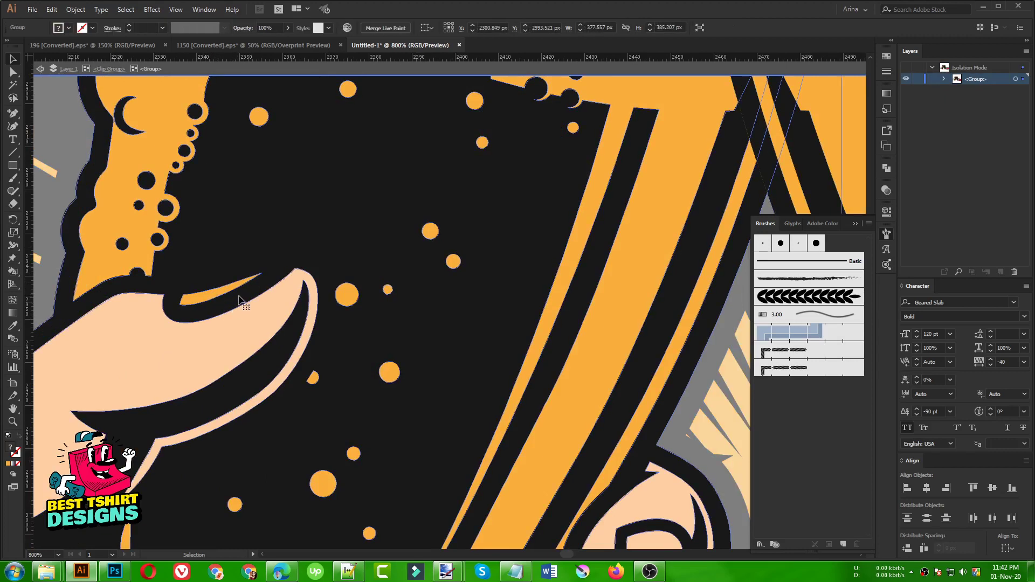
double_click(238, 301)
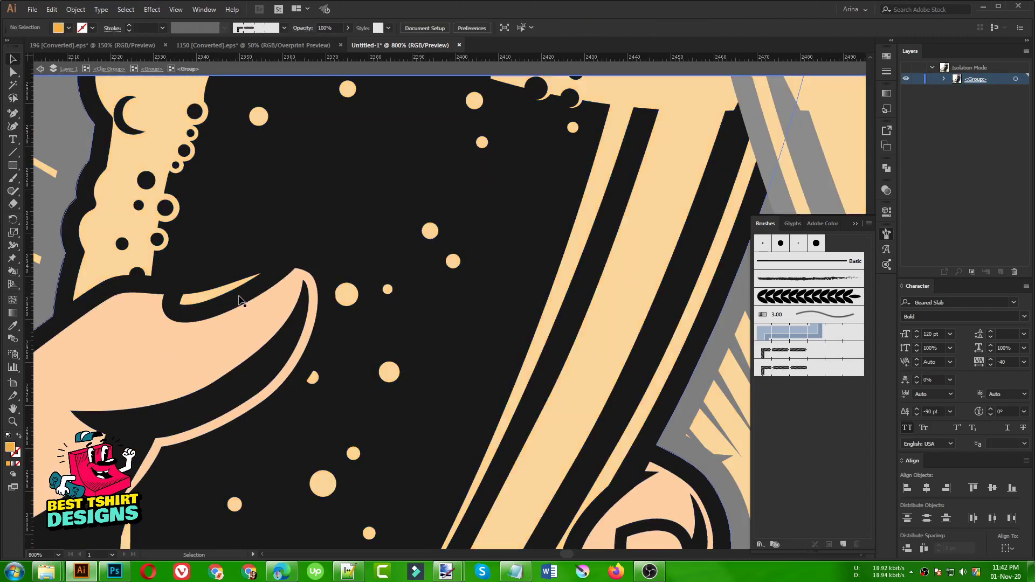
Fill the sliver above the left thumb with the skin tone sampled from the hand using Live Paint Bucket, and exit isolation mode.
key("k")
left_click(204, 305, "alt")
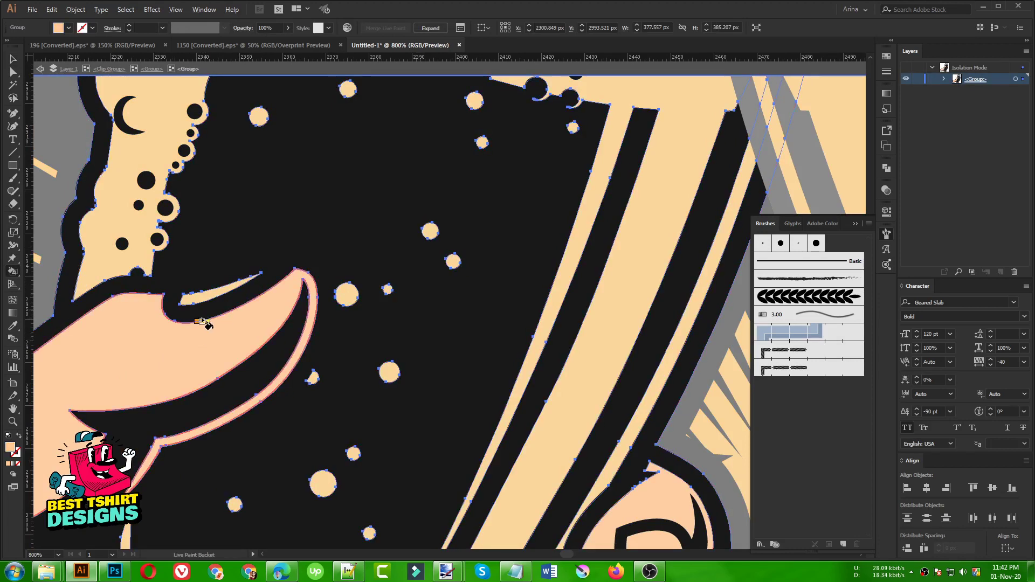
left_click(204, 305)
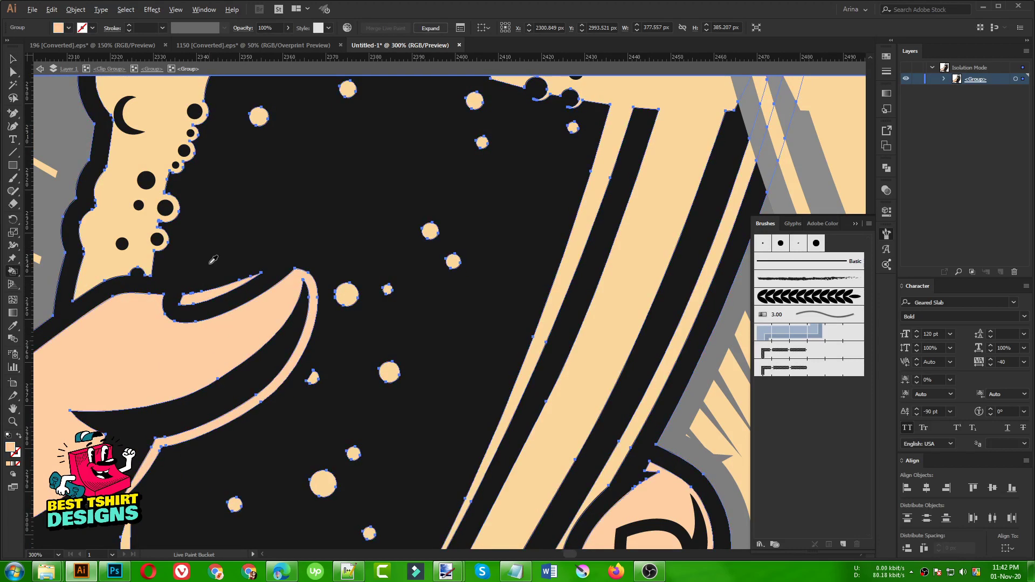
scroll(211, 259, "down", 3)
scroll(212, 259, "down", 1)
key("v")
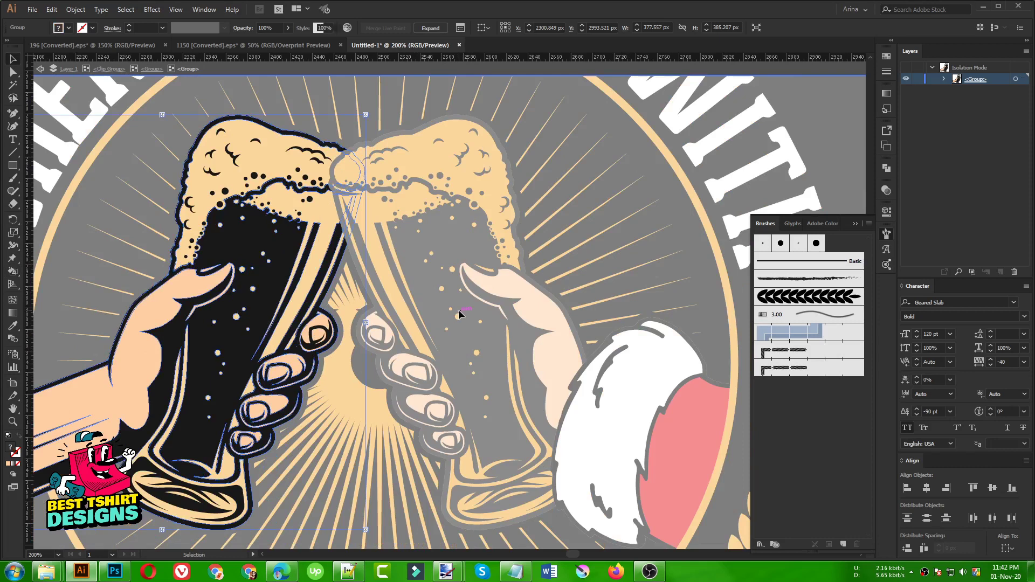
key("Escape")
Isolate the nested group of the right beer glass and hand and select its artwork.
double_click(482, 302)
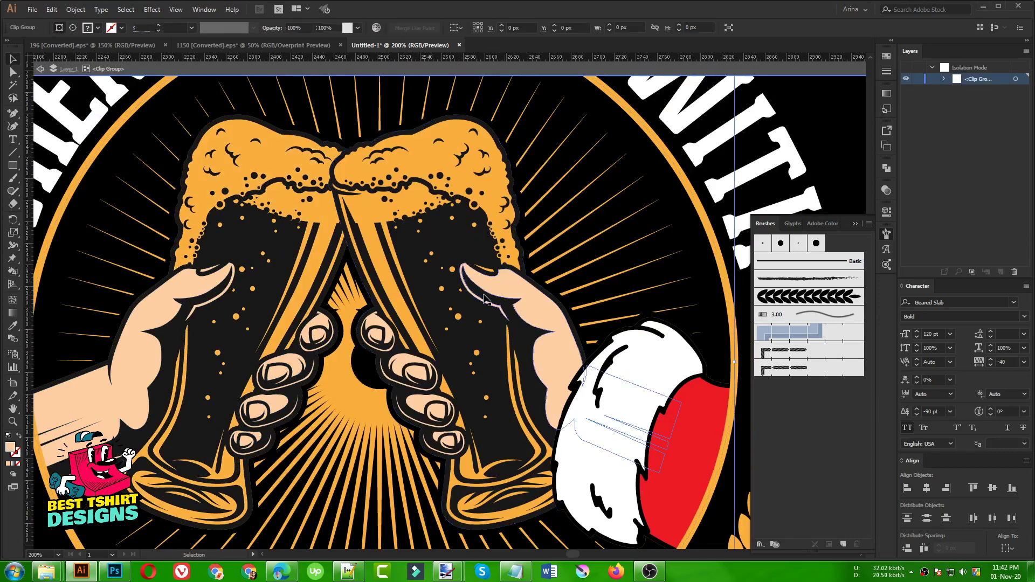
double_click(482, 302)
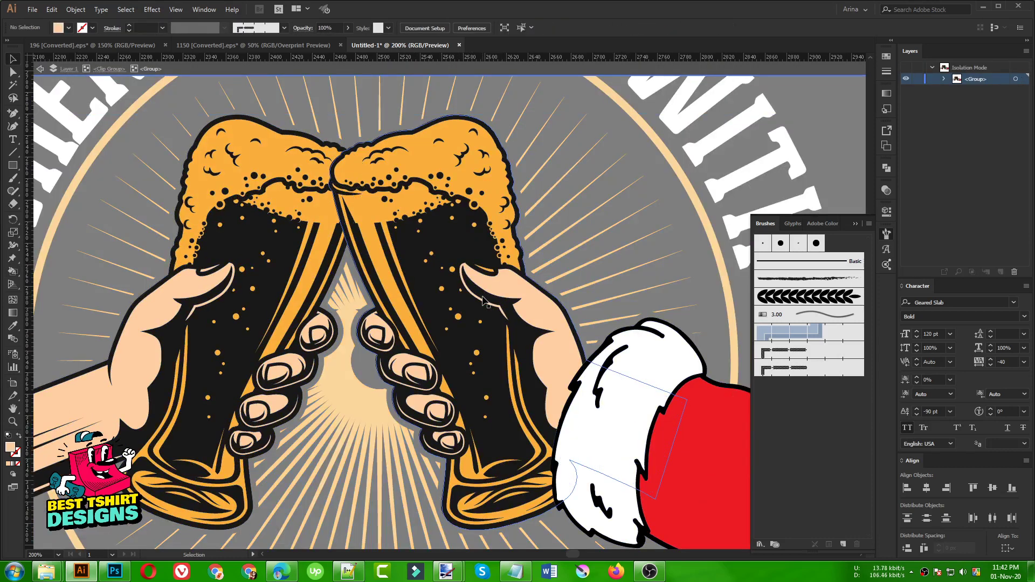
double_click(482, 302)
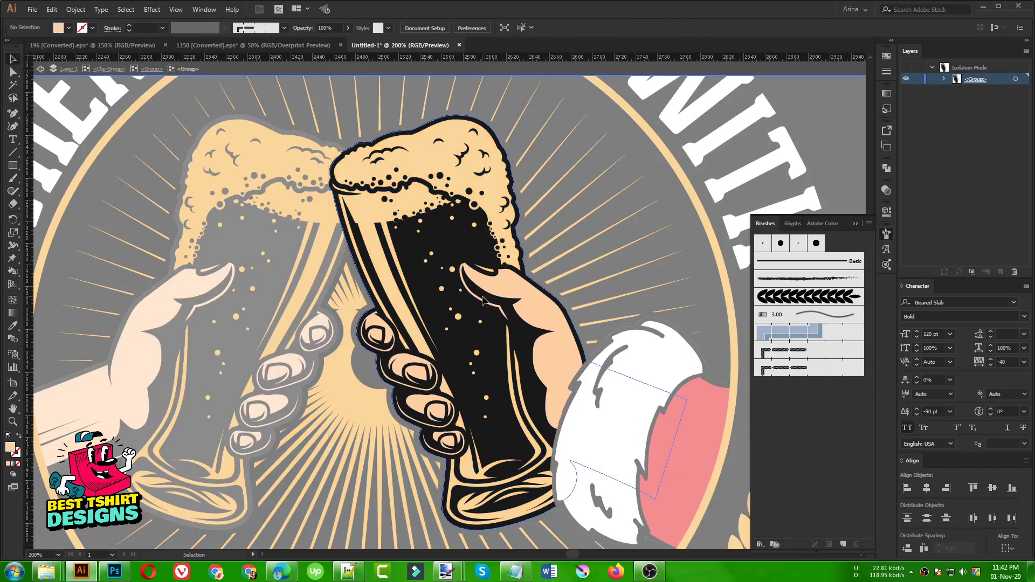
left_click(482, 302)
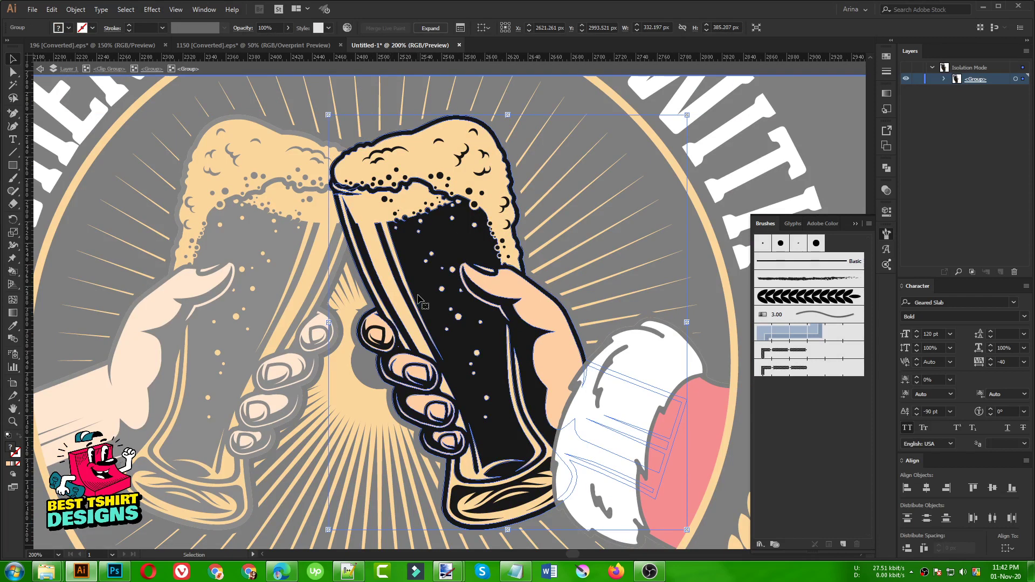
key("a")
key("v")
key("Delete")
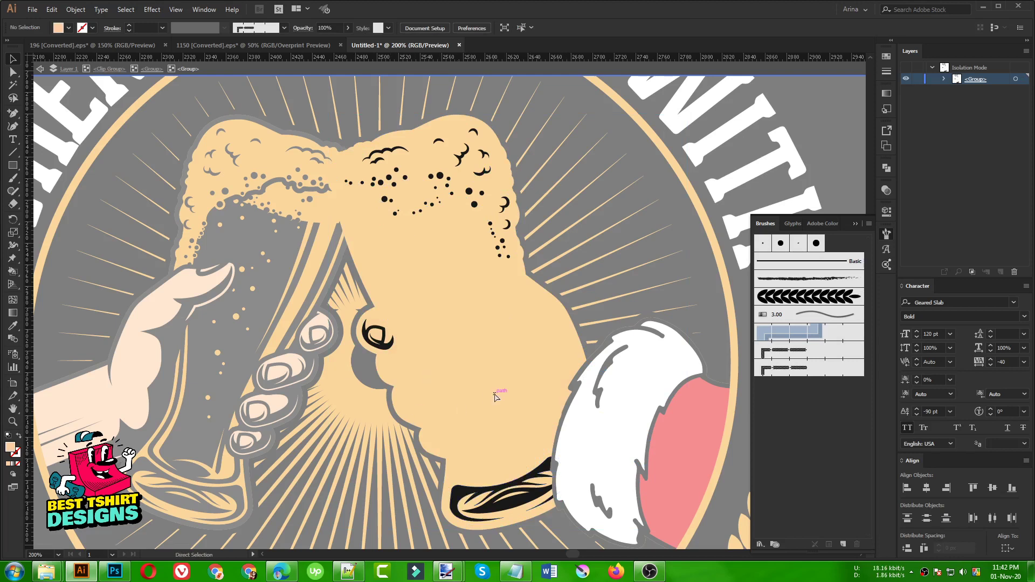
key("ctrl+z")
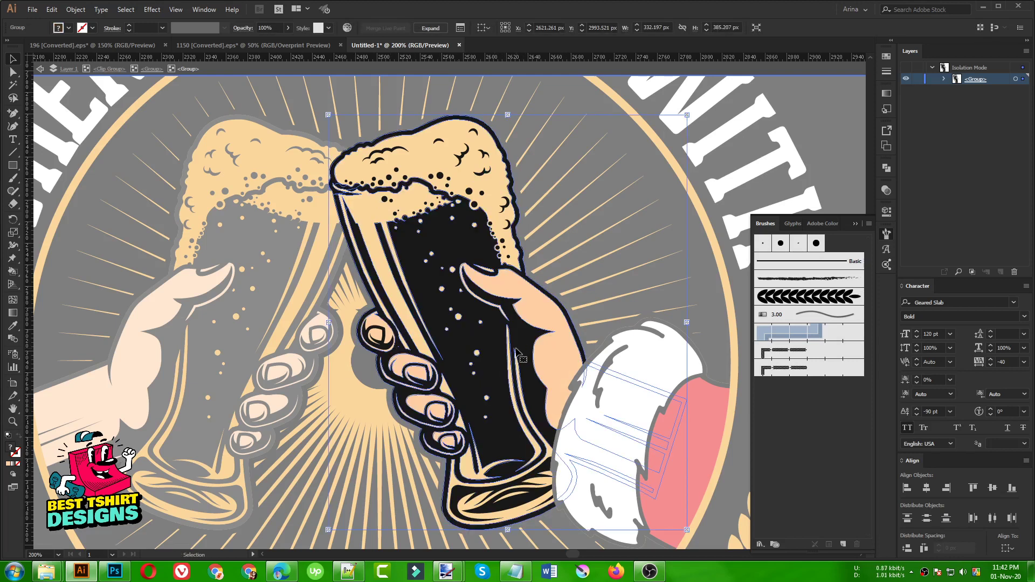
Fill the sliver above the right thumb with the hand's skin tone using Live Paint Bucket, and exit isolation mode.
key("k")
left_click(518, 353)
scroll(517, 321, "up", 4)
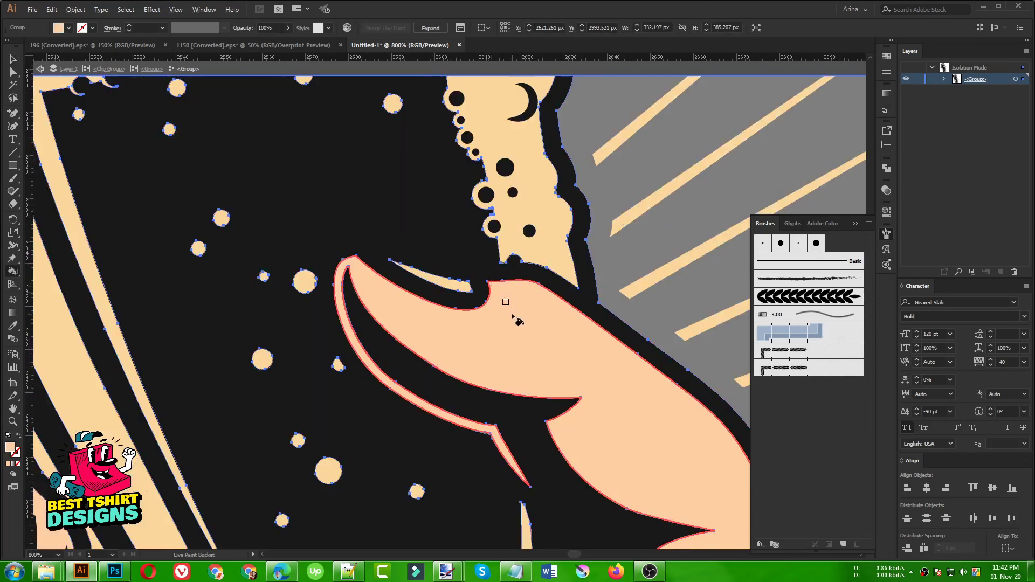
left_click(457, 289)
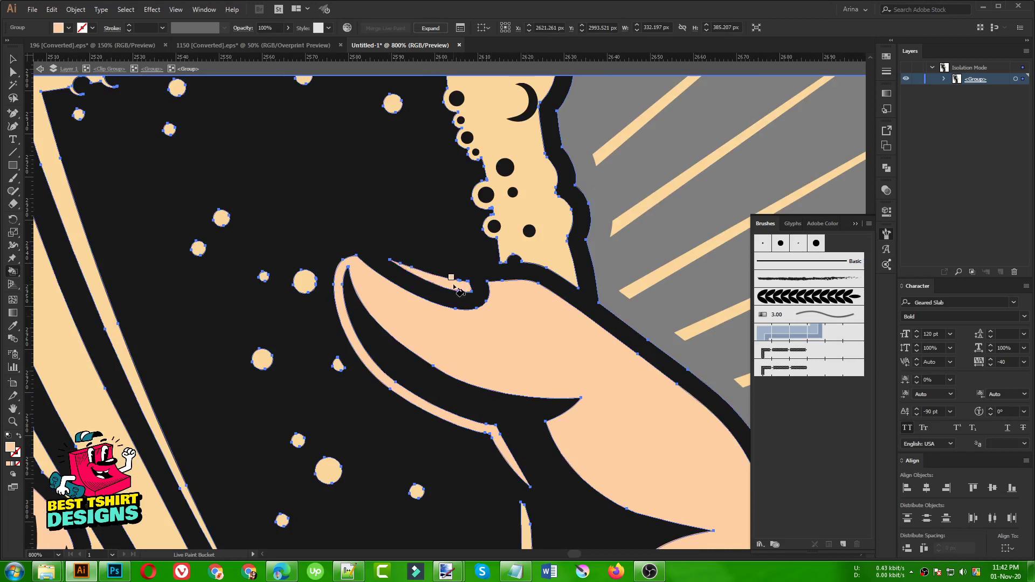
key("v")
key("ctrl+1")
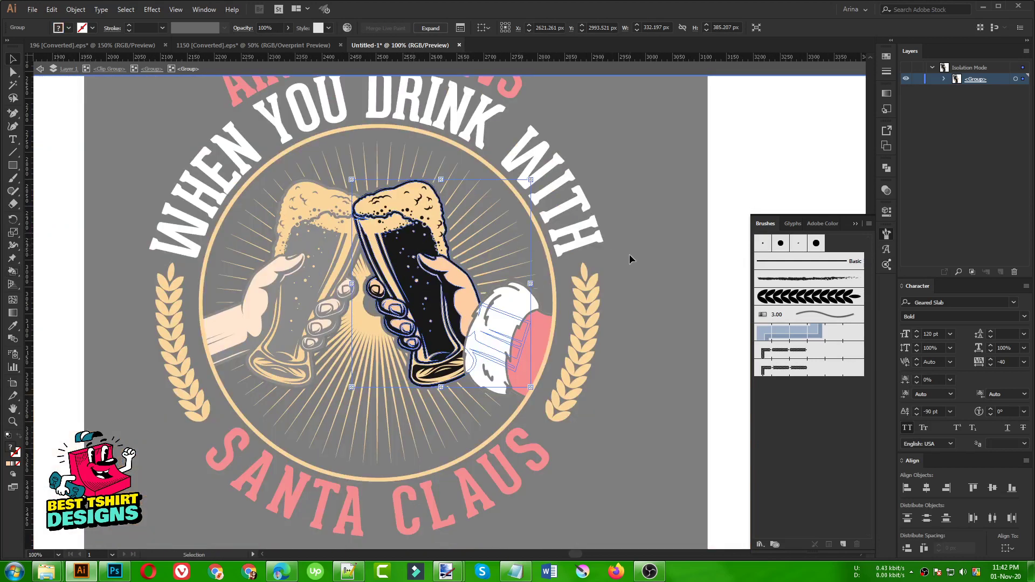
double_click(630, 254)
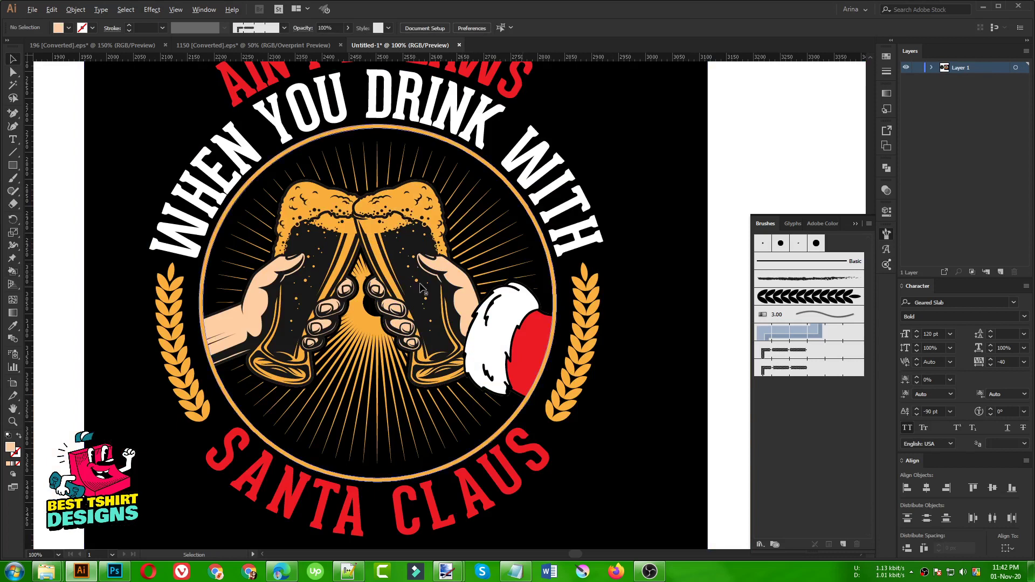
Examine the whole finished badge up close on its black background.
key("ctrl+minus")
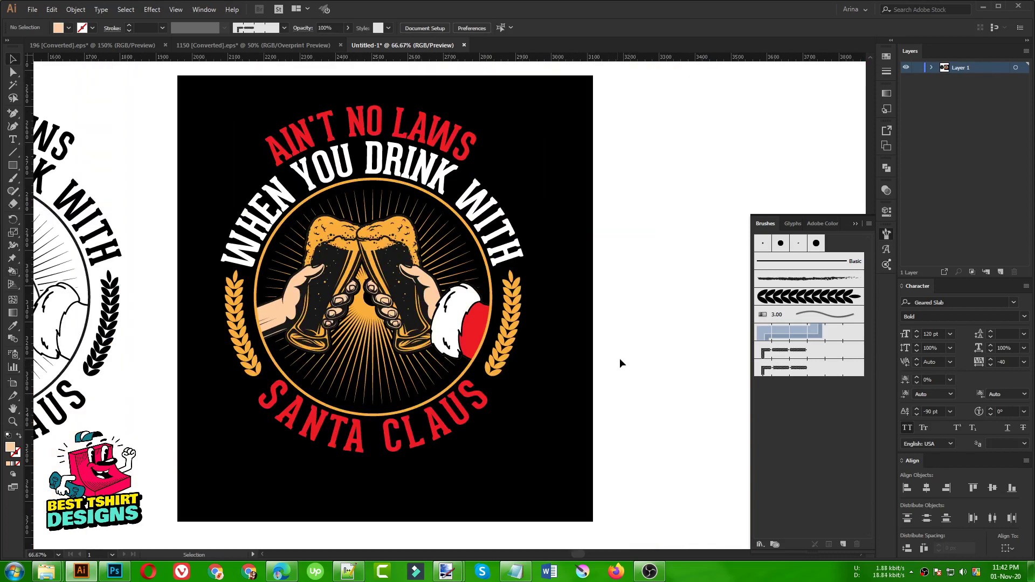
left_click(14, 421)
left_click_drag(209, 104, 539, 481)
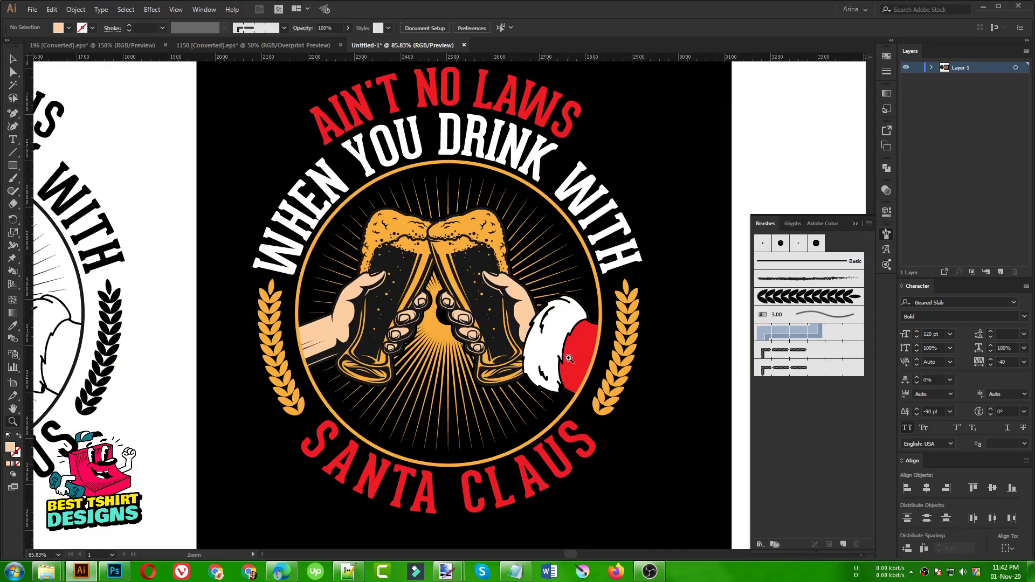
left_click_drag(532, 360, 463, 372)
key("v")
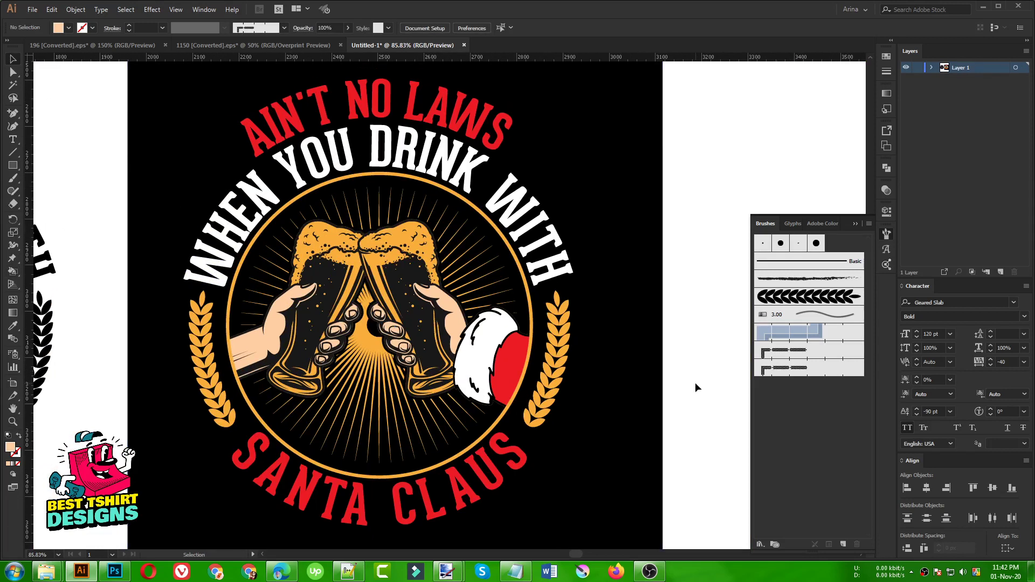